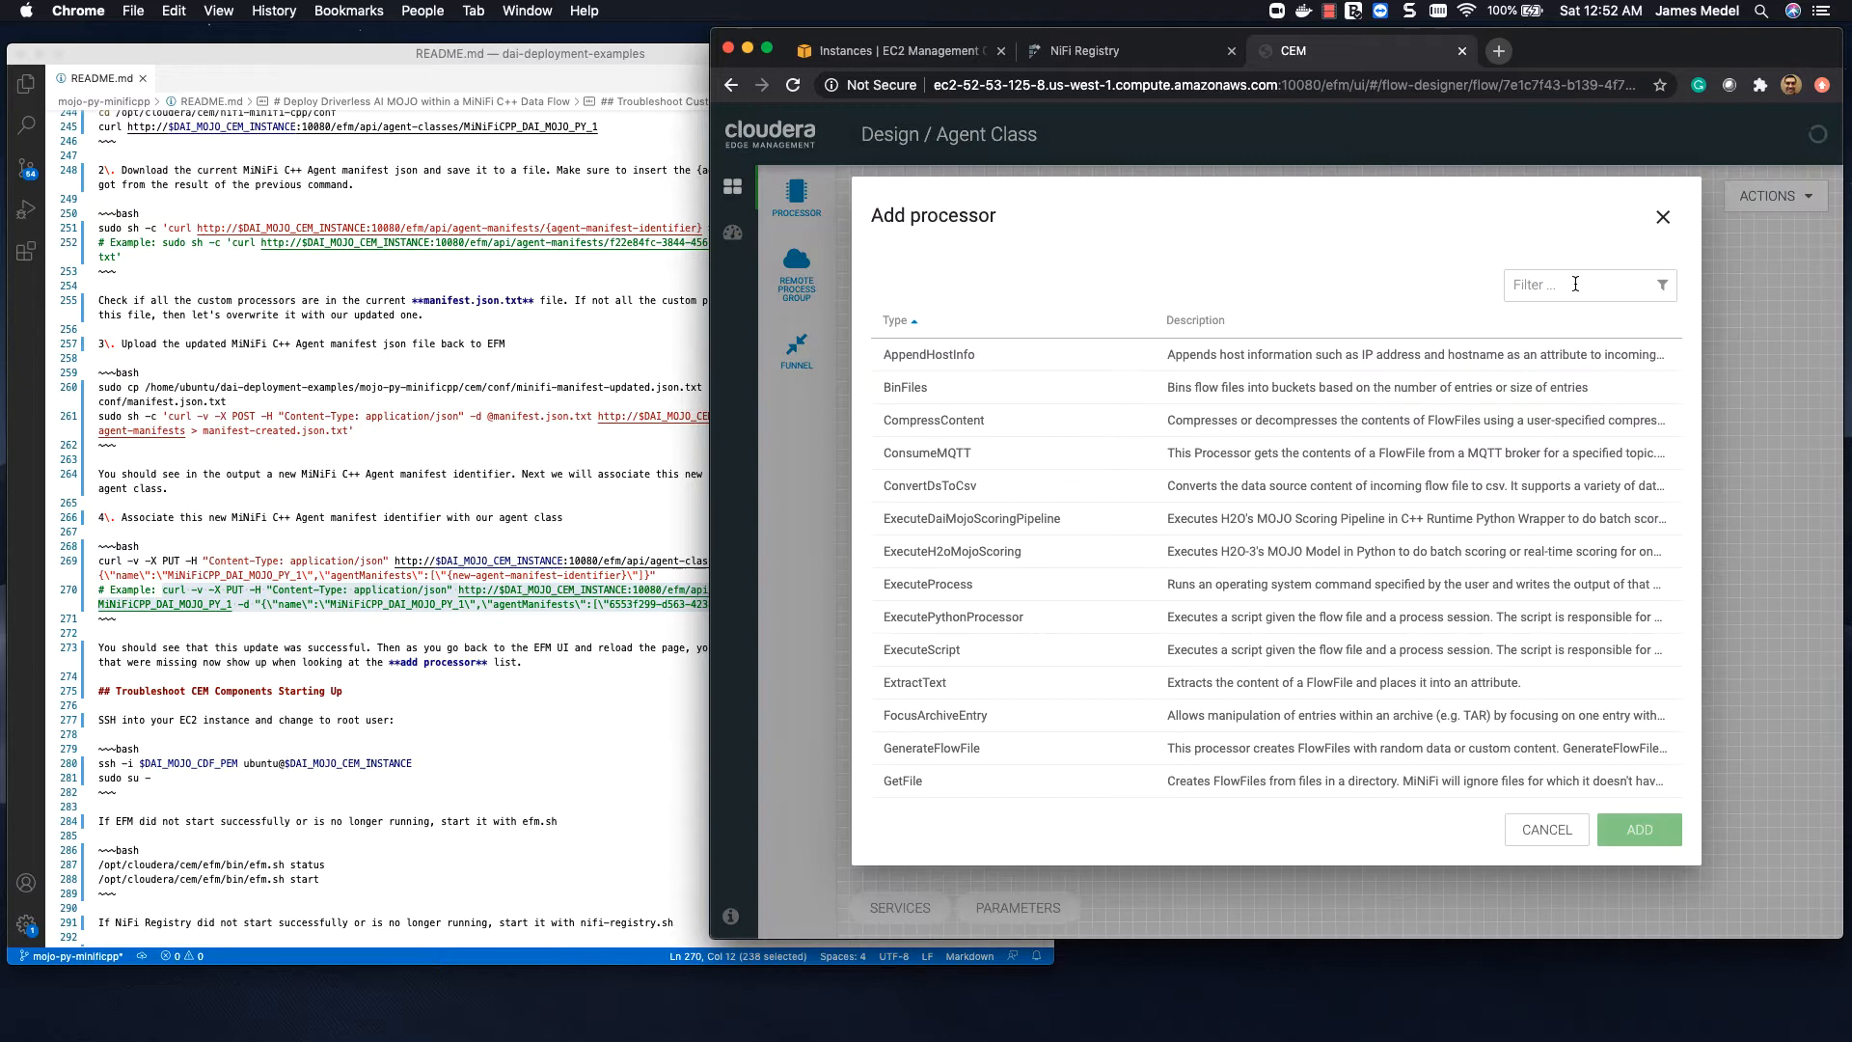
Step: Add a GetFile processor to the MiNiFiCPP_DAI_MOJO_PY_1 flow and place it near the canvas's upper-left corner
{"action": "left_click", "coordinate": [1575, 284]}
{"action": "type", "text": "getfile"}
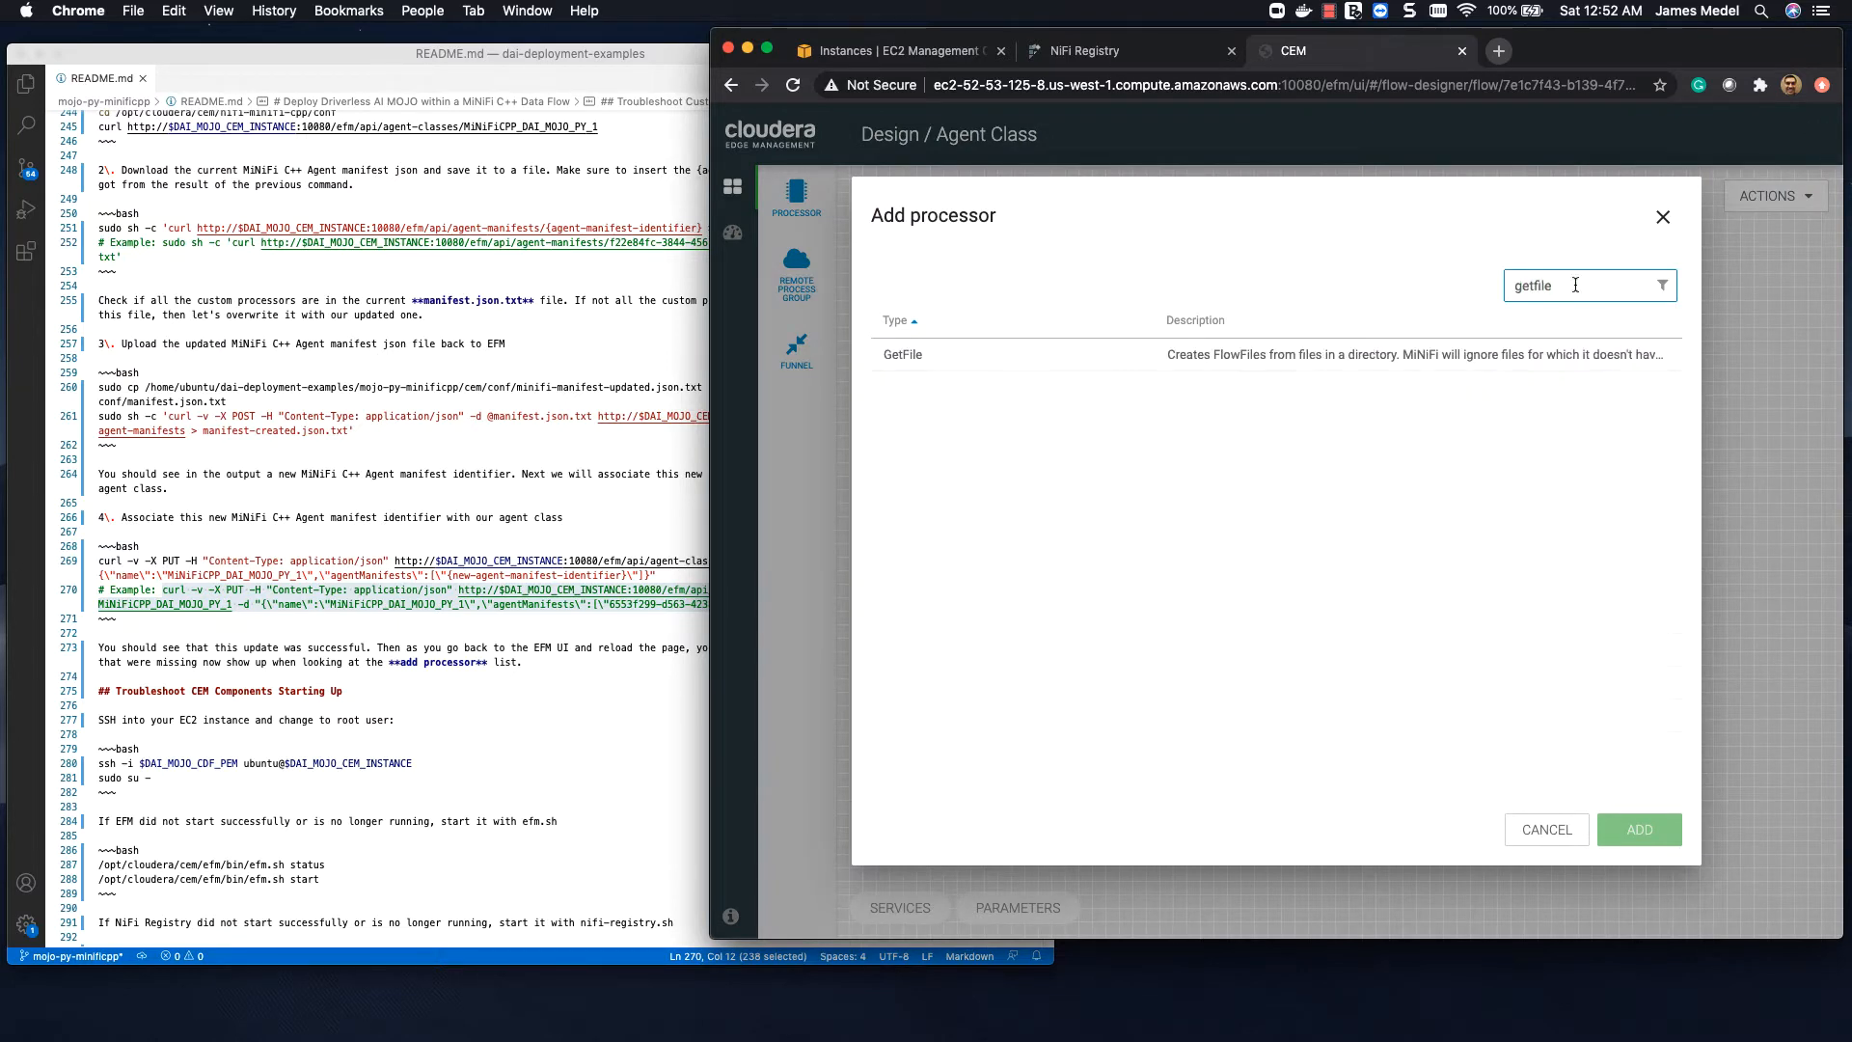
{"action": "left_click", "coordinate": [1163, 356]}
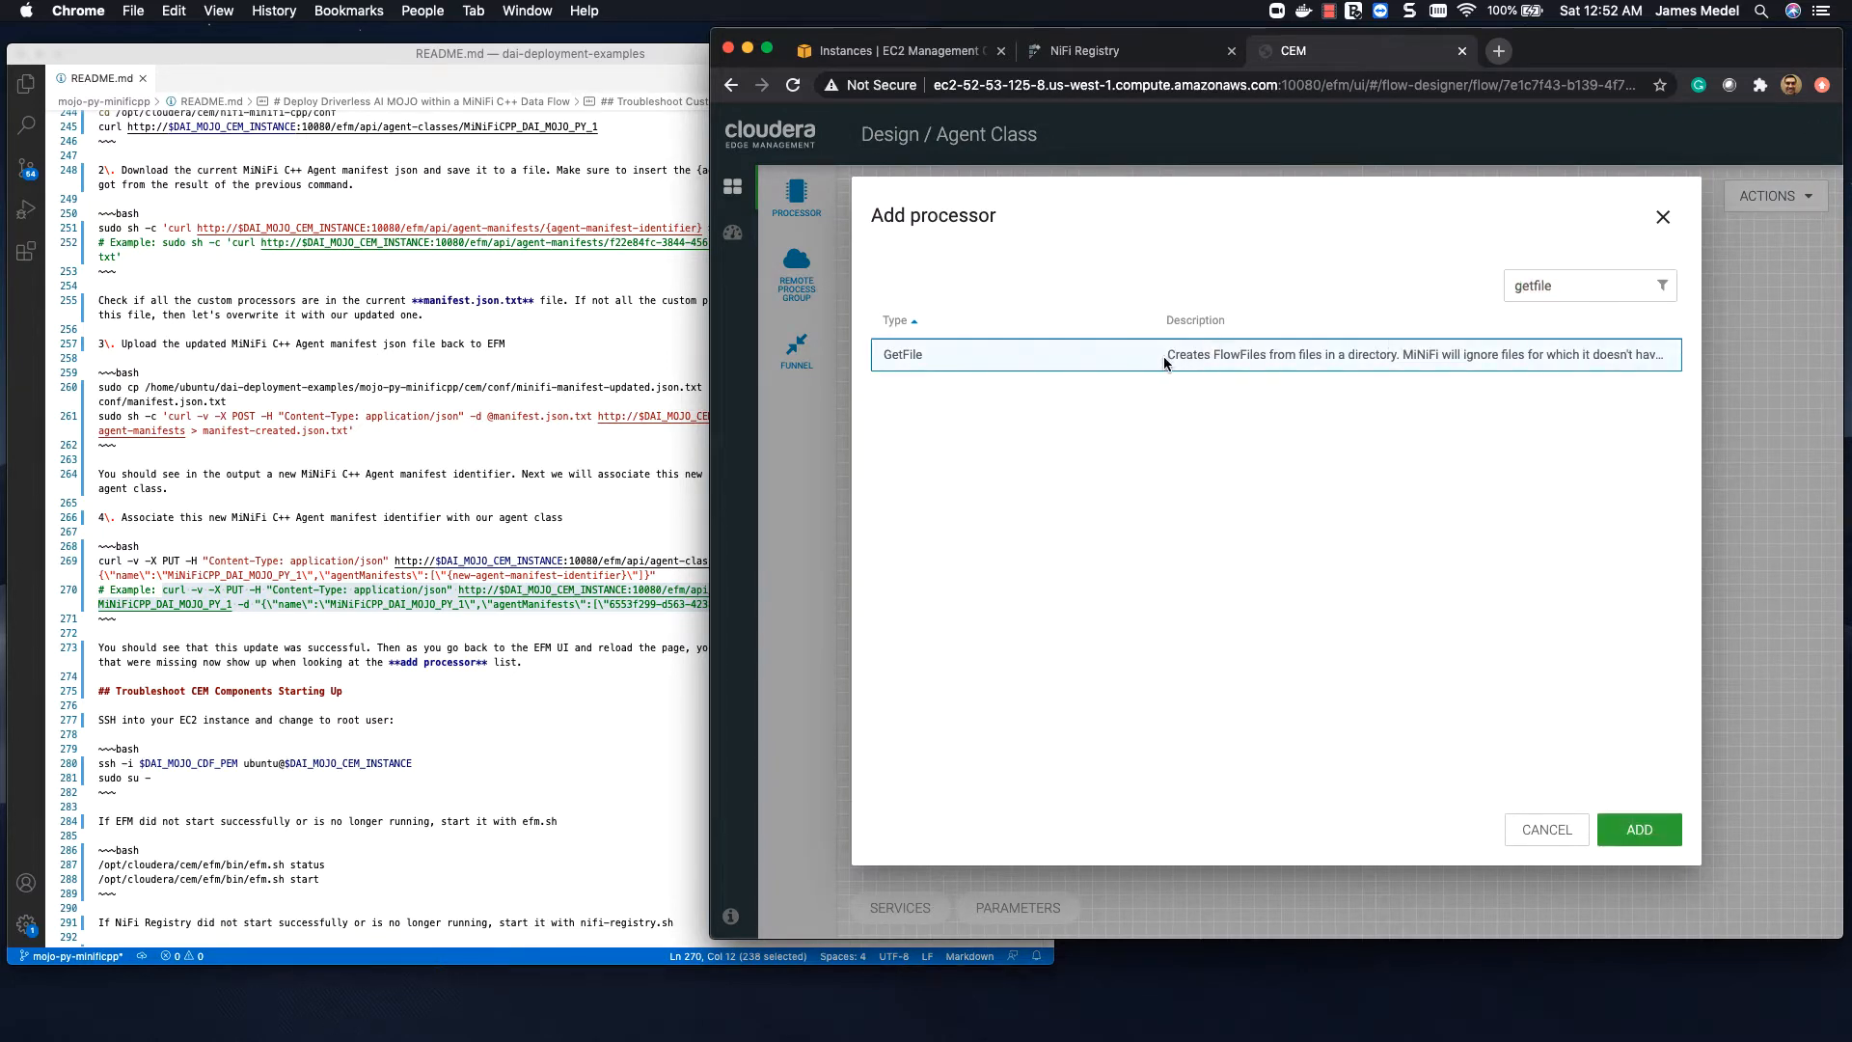
{"action": "left_click", "coordinate": [1615, 825]}
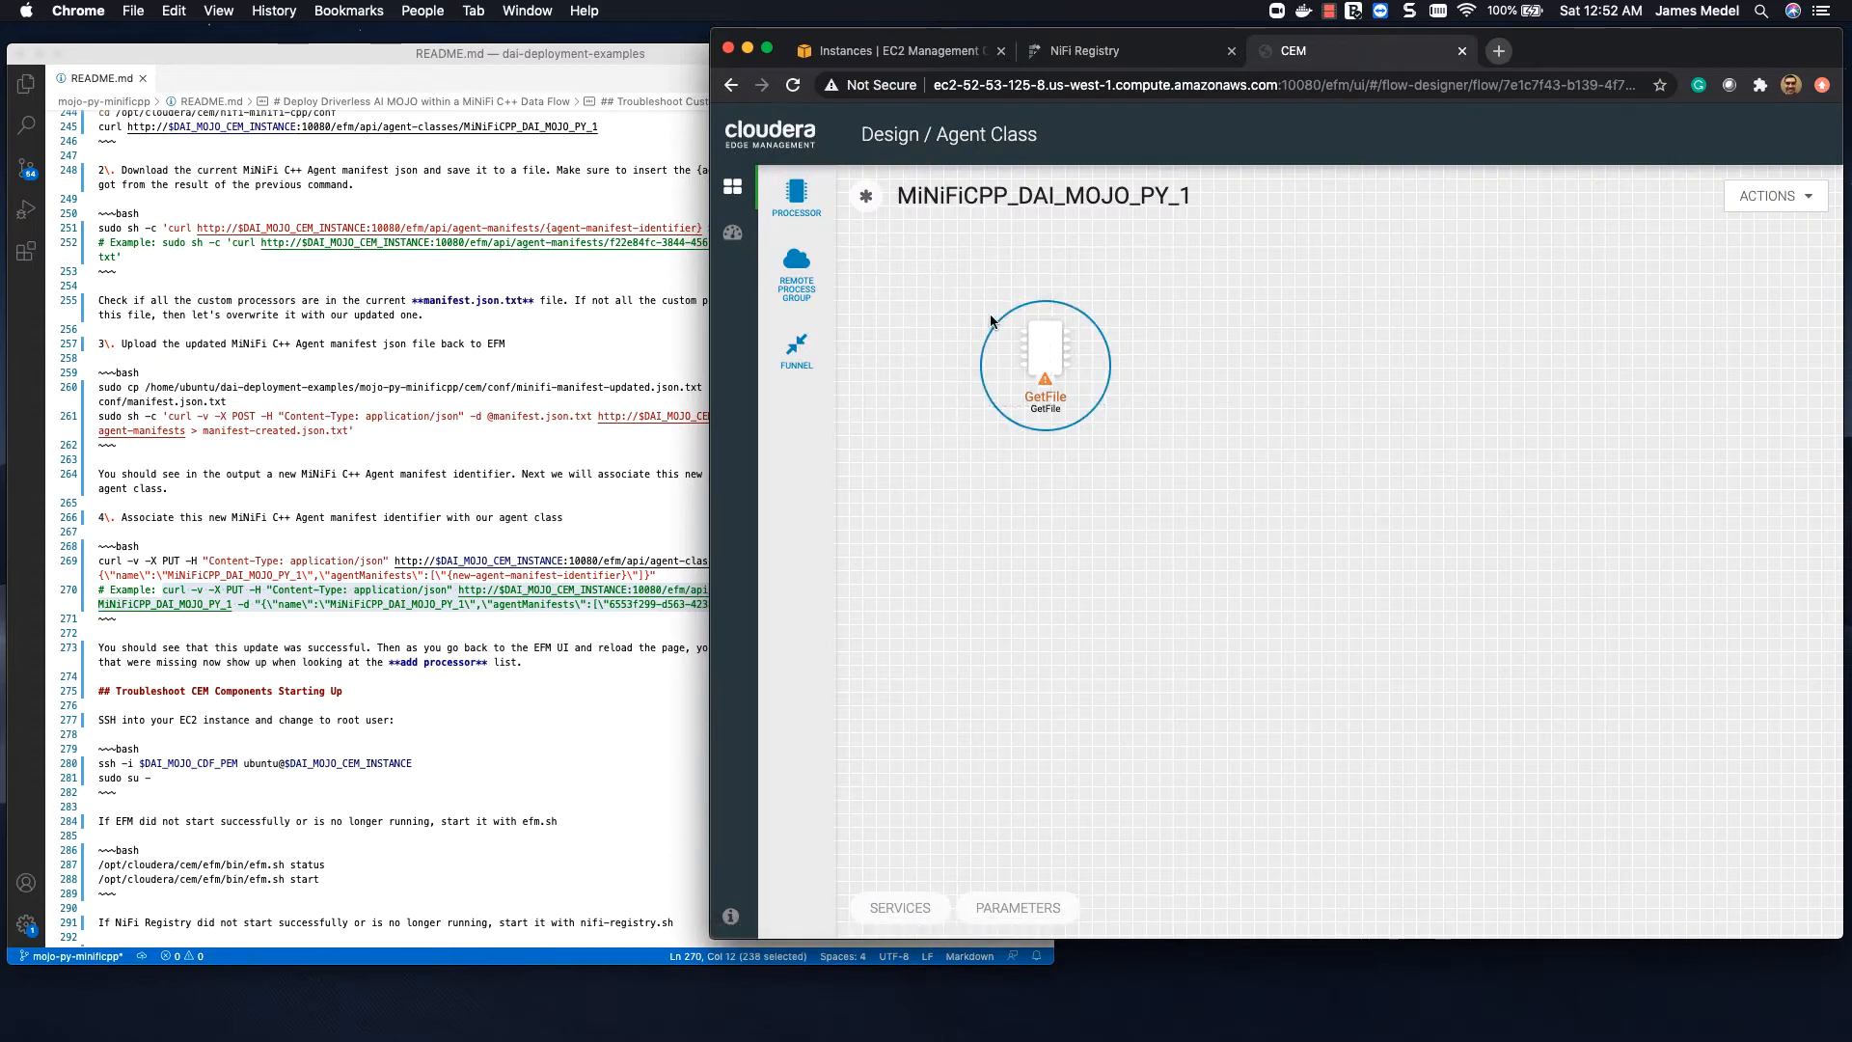
{"action": "left_click_drag", "start_coordinate": [990, 315], "coordinate": [931, 290]}
Step: Copy the GetFile input directory path /home/ubuntu/dai-model-deployment/testData/test-real-time-data from README.md in the code editor
{"action": "scroll", "coordinate": [303, 569], "scroll_direction": "up", "scroll_amount": 10}
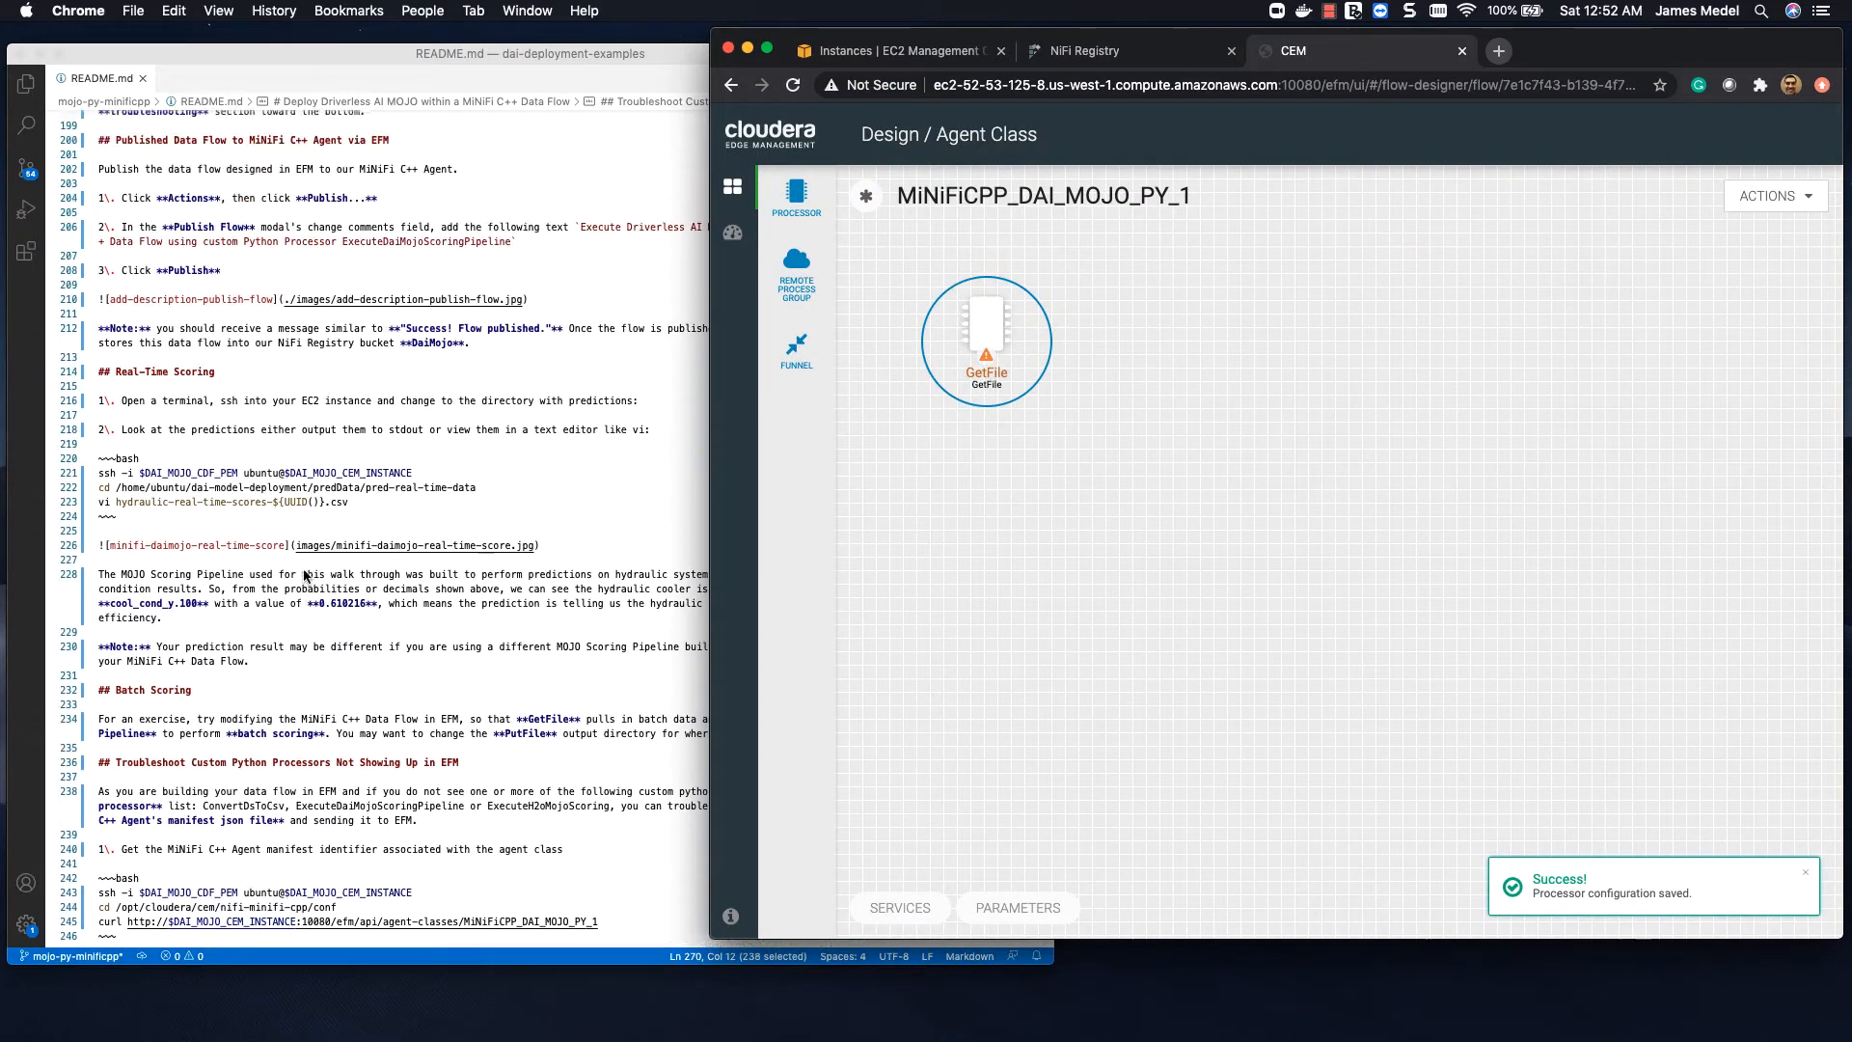
{"action": "scroll", "coordinate": [305, 576], "scroll_direction": "up", "scroll_amount": 8}
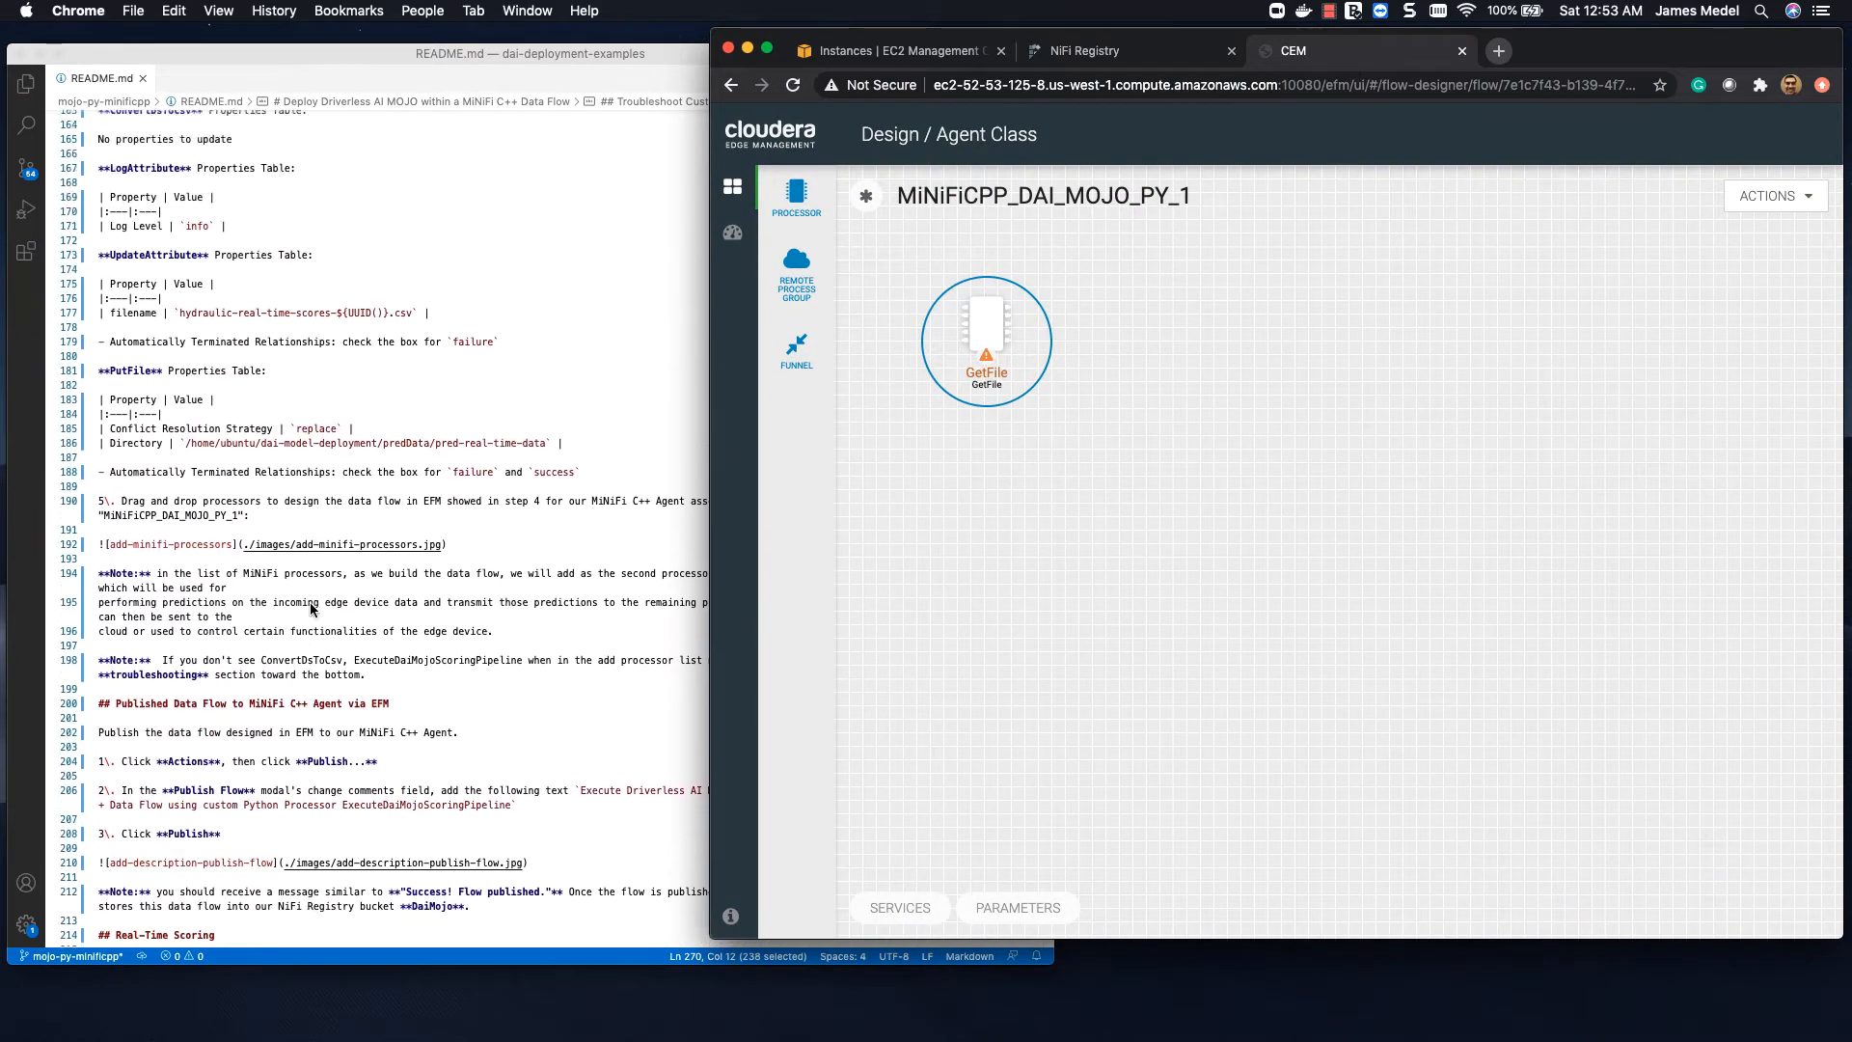
{"action": "scroll", "coordinate": [311, 609], "scroll_direction": "up", "scroll_amount": 6}
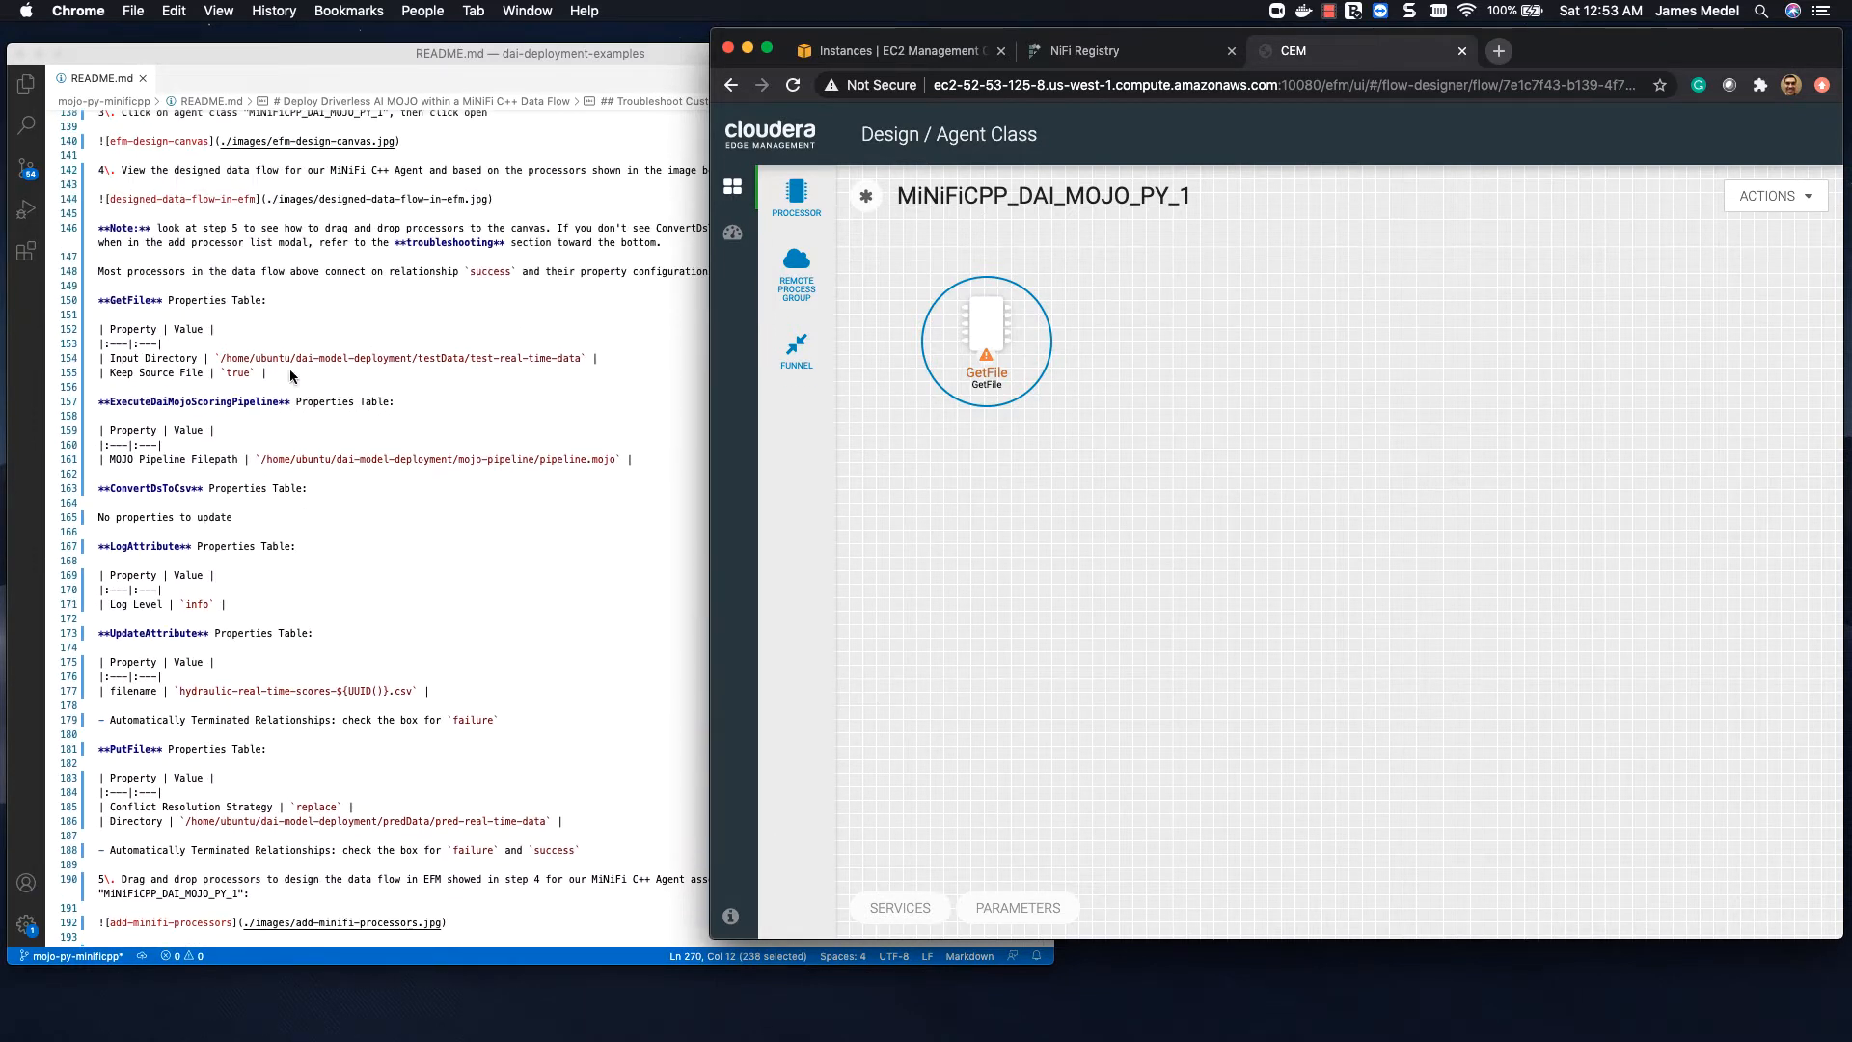
{"action": "left_click", "coordinate": [223, 359]}
{"action": "left_click_drag", "start_coordinate": [223, 359], "coordinate": [581, 360]}
{"action": "key", "text": "super+c"}
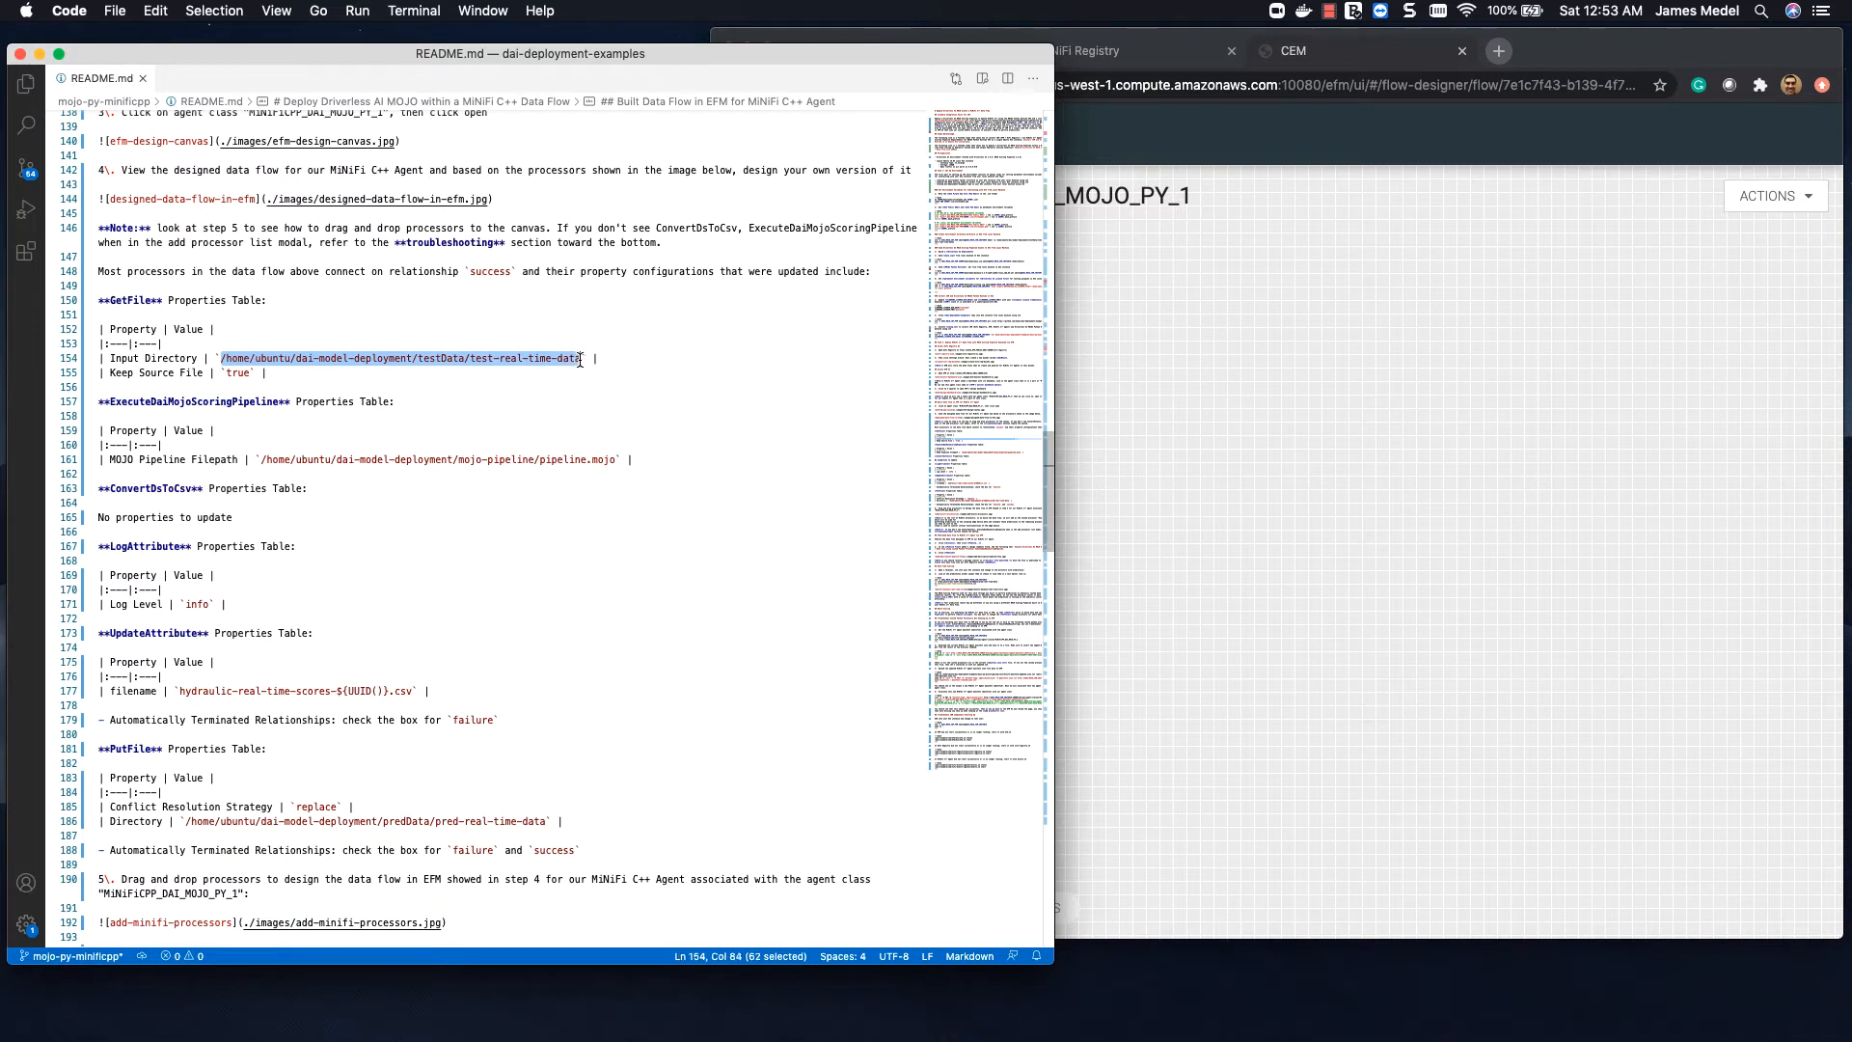
{"action": "left_click", "coordinate": [1328, 287]}
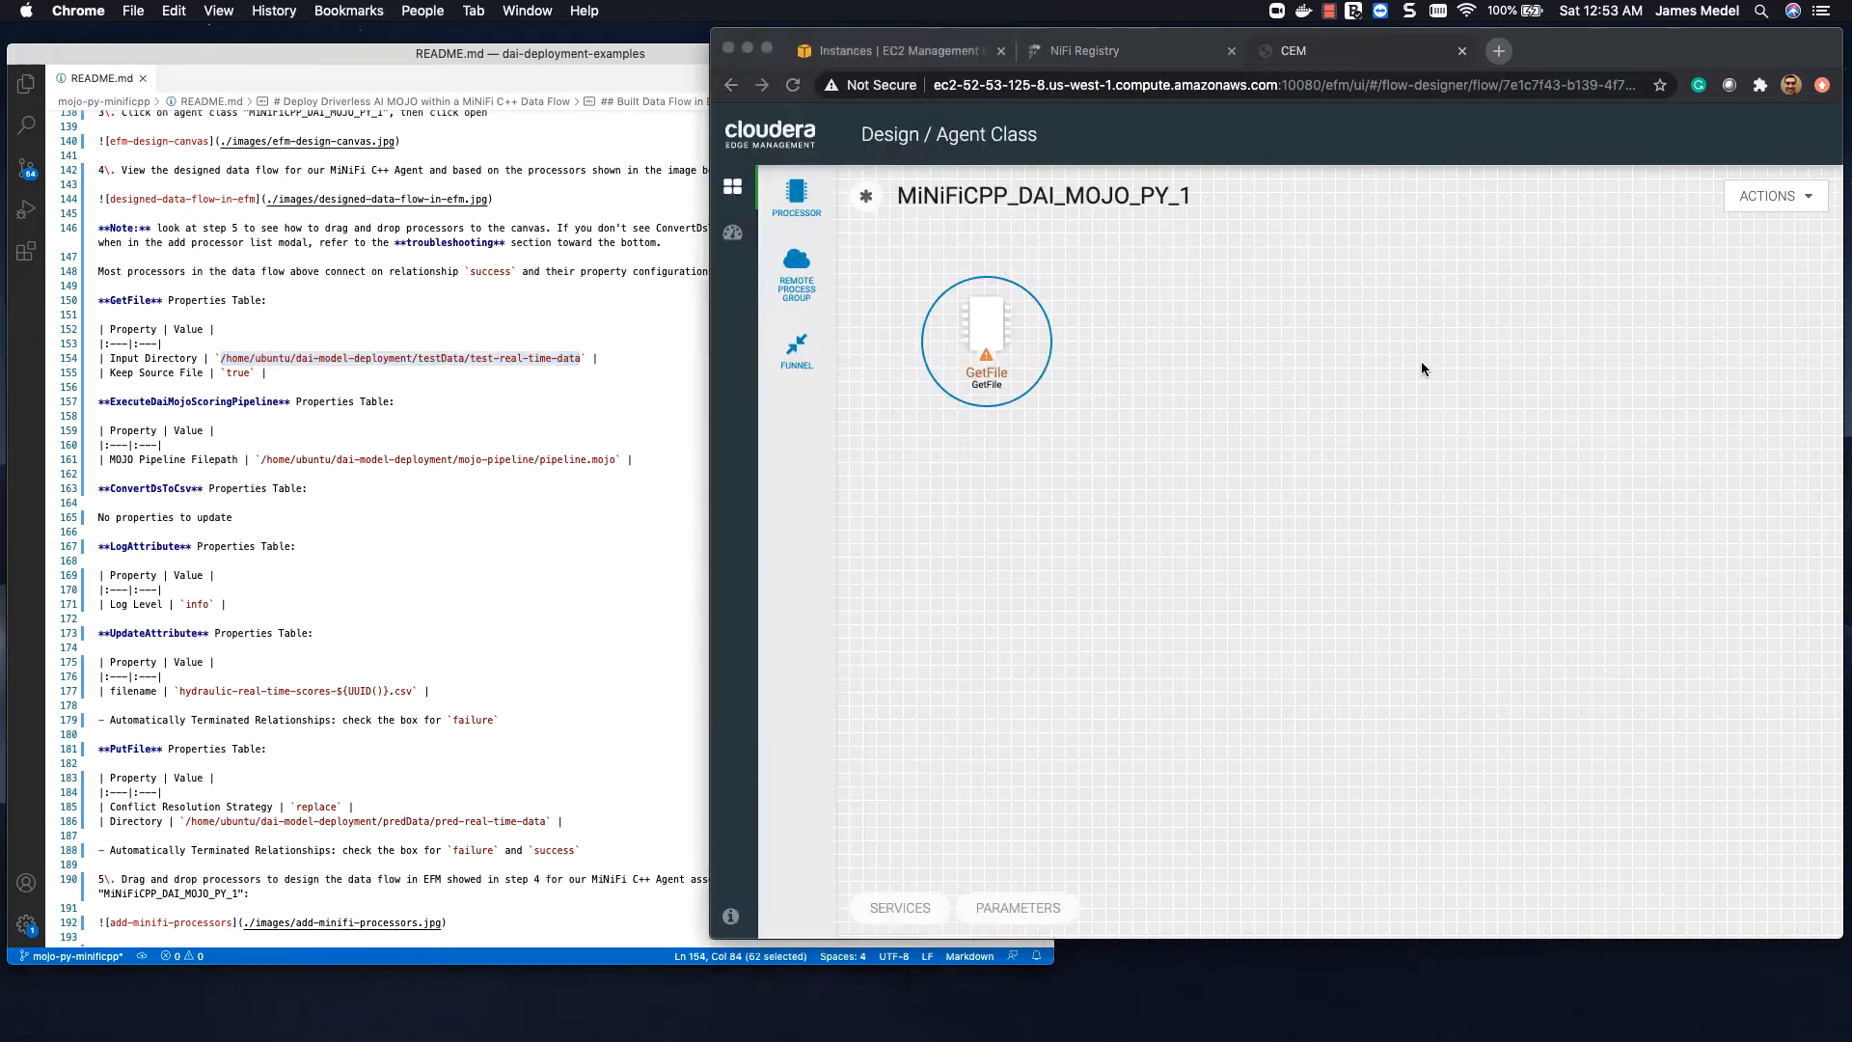
Step: Set the GetFile processor's Input Directory to /home/ubuntu/dai-model-deployment/testData/test-real-time-data
{"action": "double_click", "coordinate": [986, 328]}
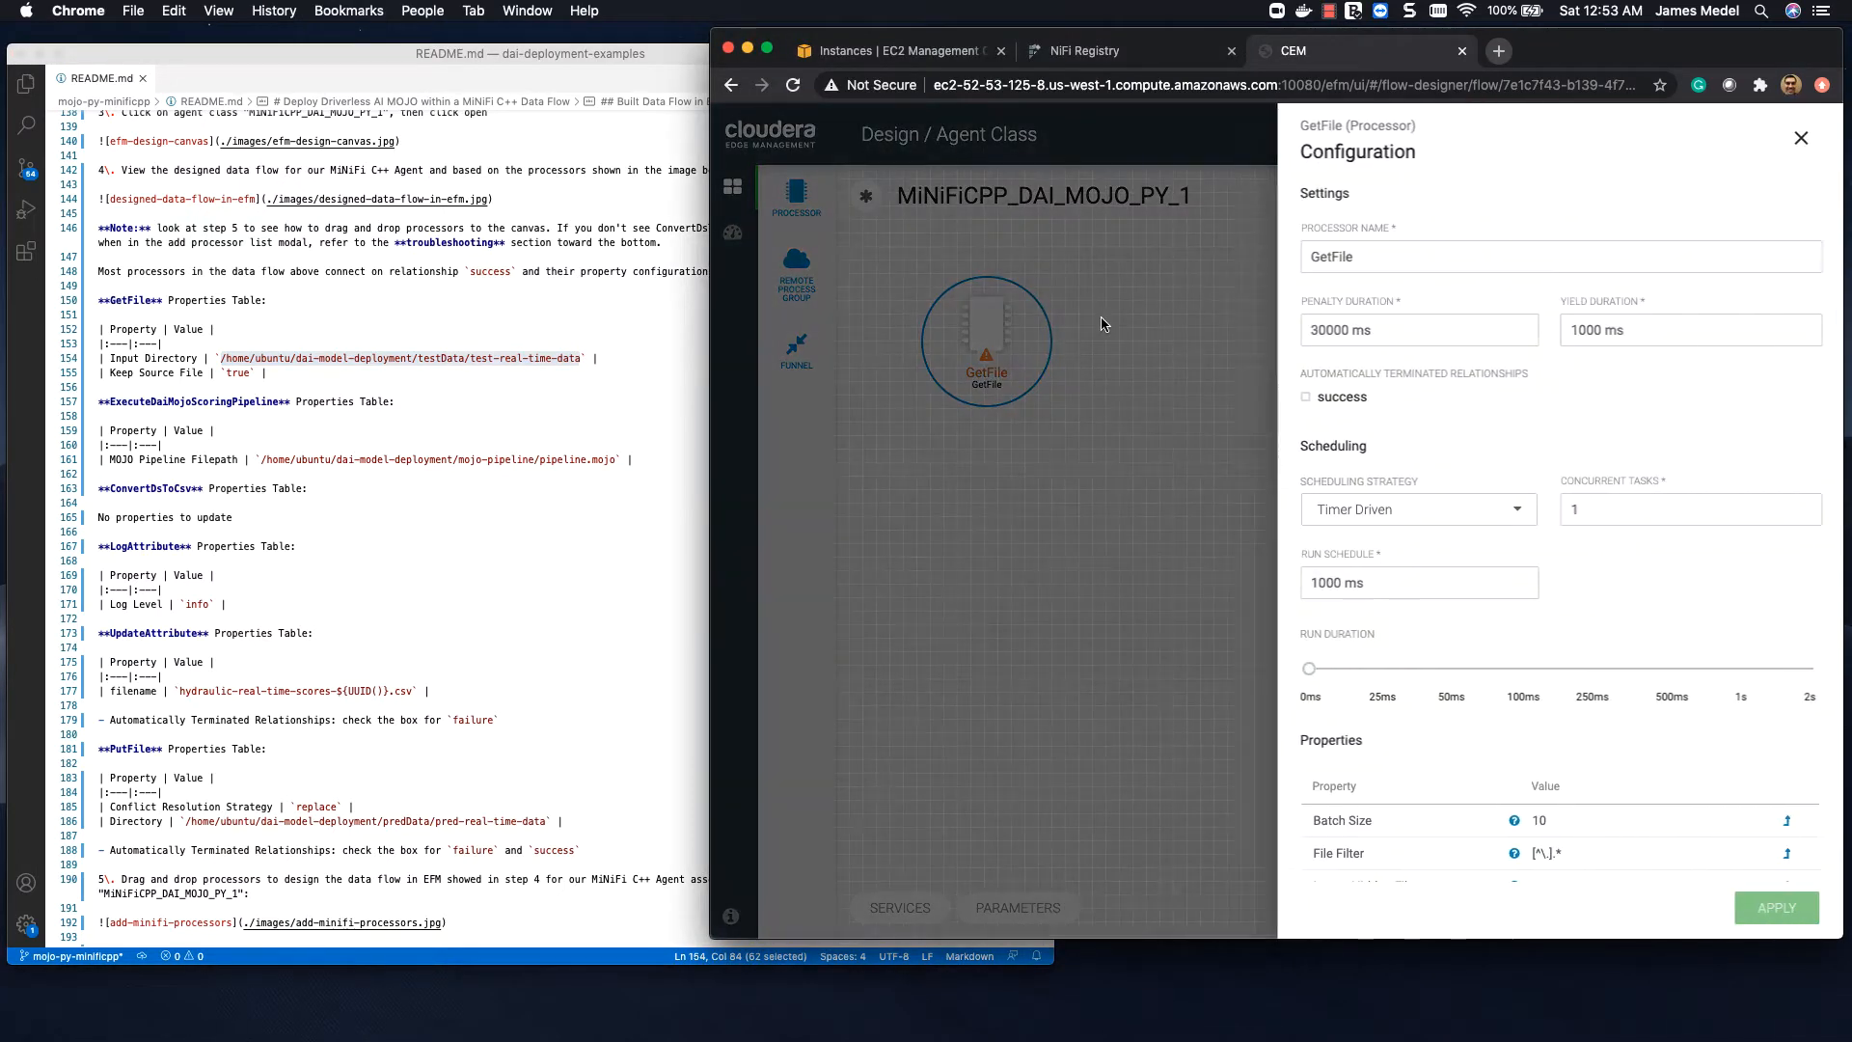
{"action": "scroll", "coordinate": [1472, 583], "scroll_direction": "down", "scroll_amount": 4}
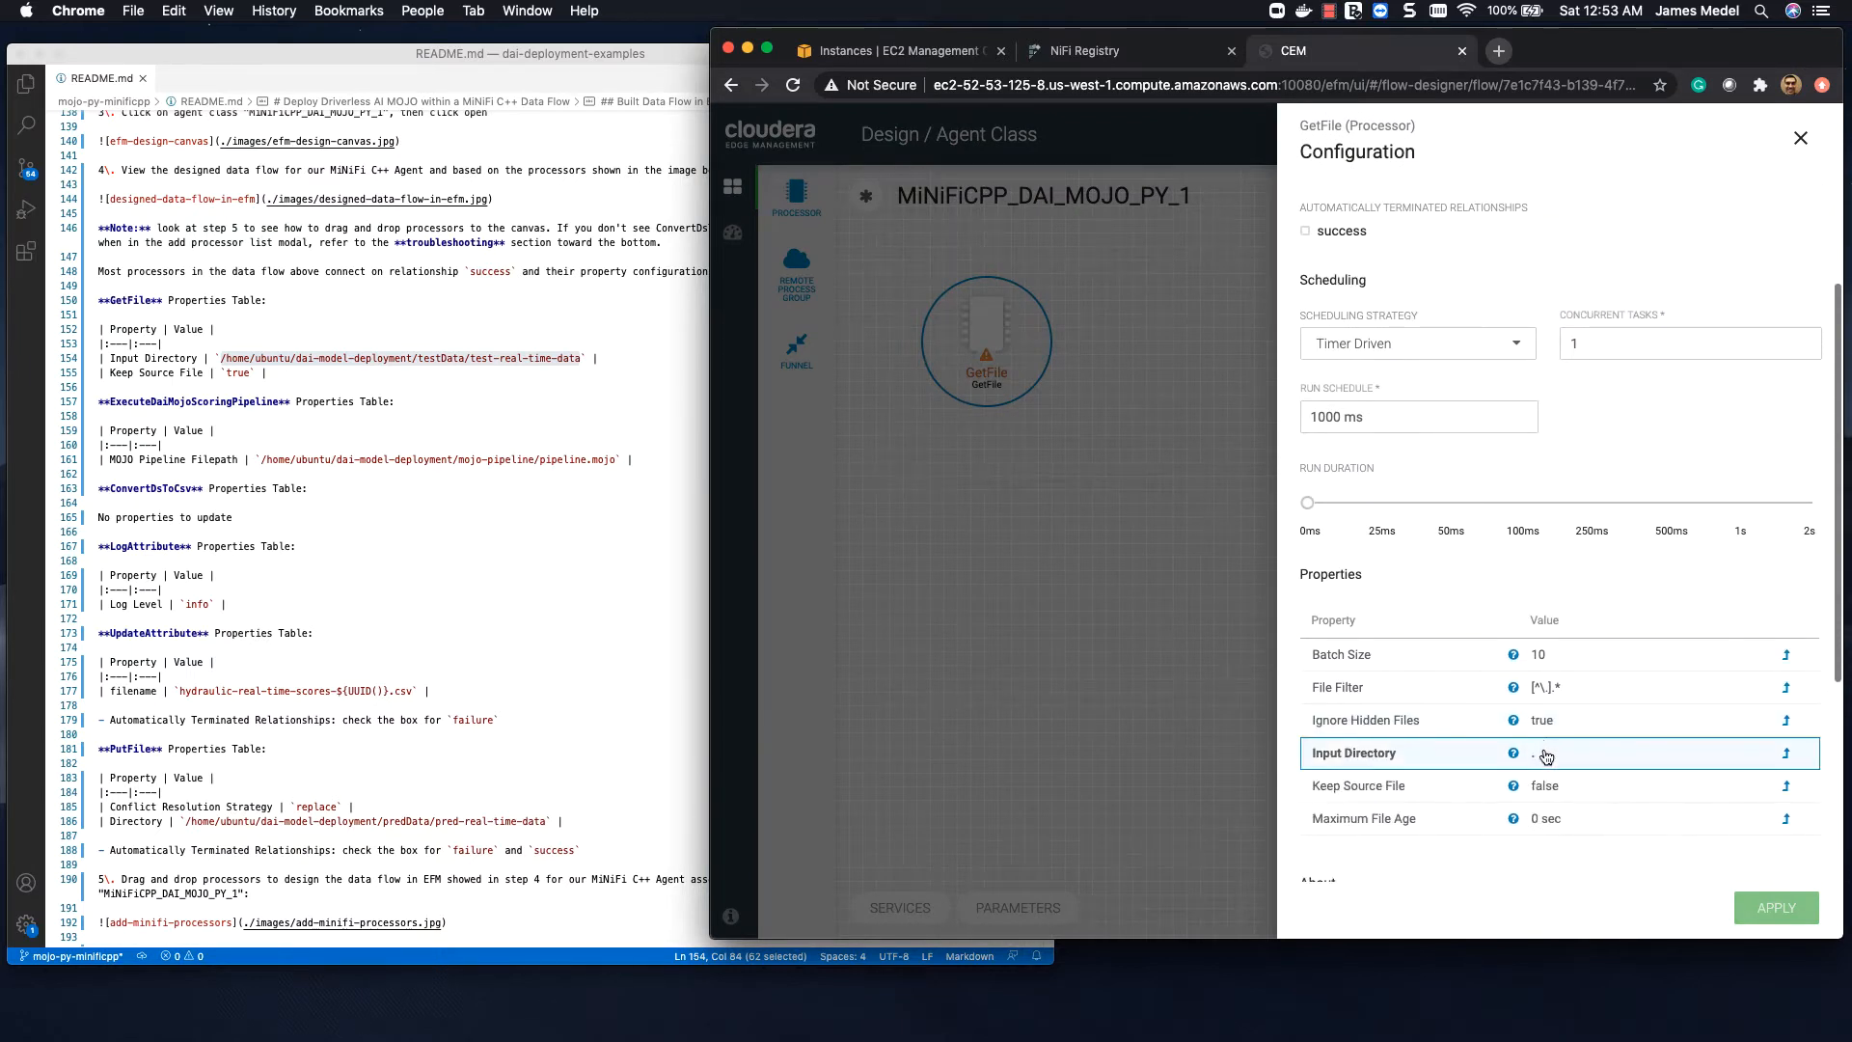
{"action": "left_click", "coordinate": [1548, 754]}
{"action": "left_click_drag", "start_coordinate": [1573, 740], "coordinate": [1139, 446]}
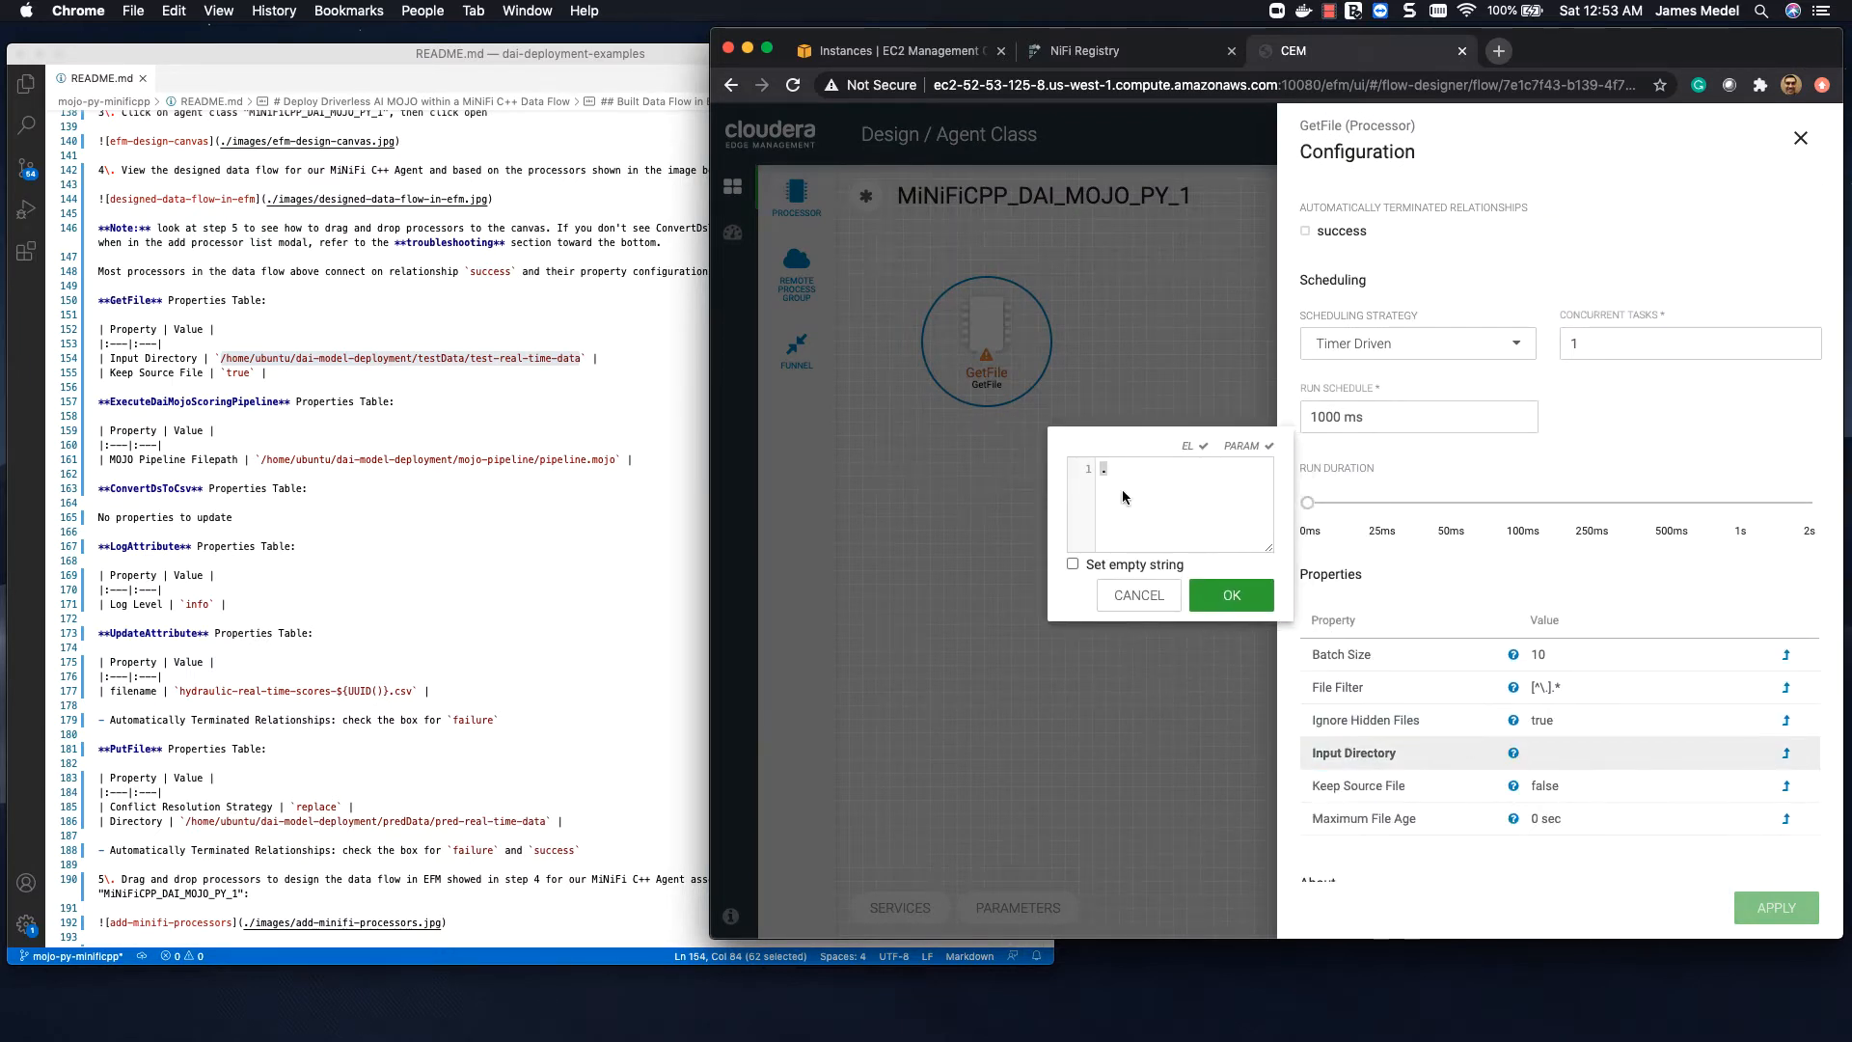
{"action": "left_click", "coordinate": [1134, 471]}
{"action": "key", "text": "super+v"}
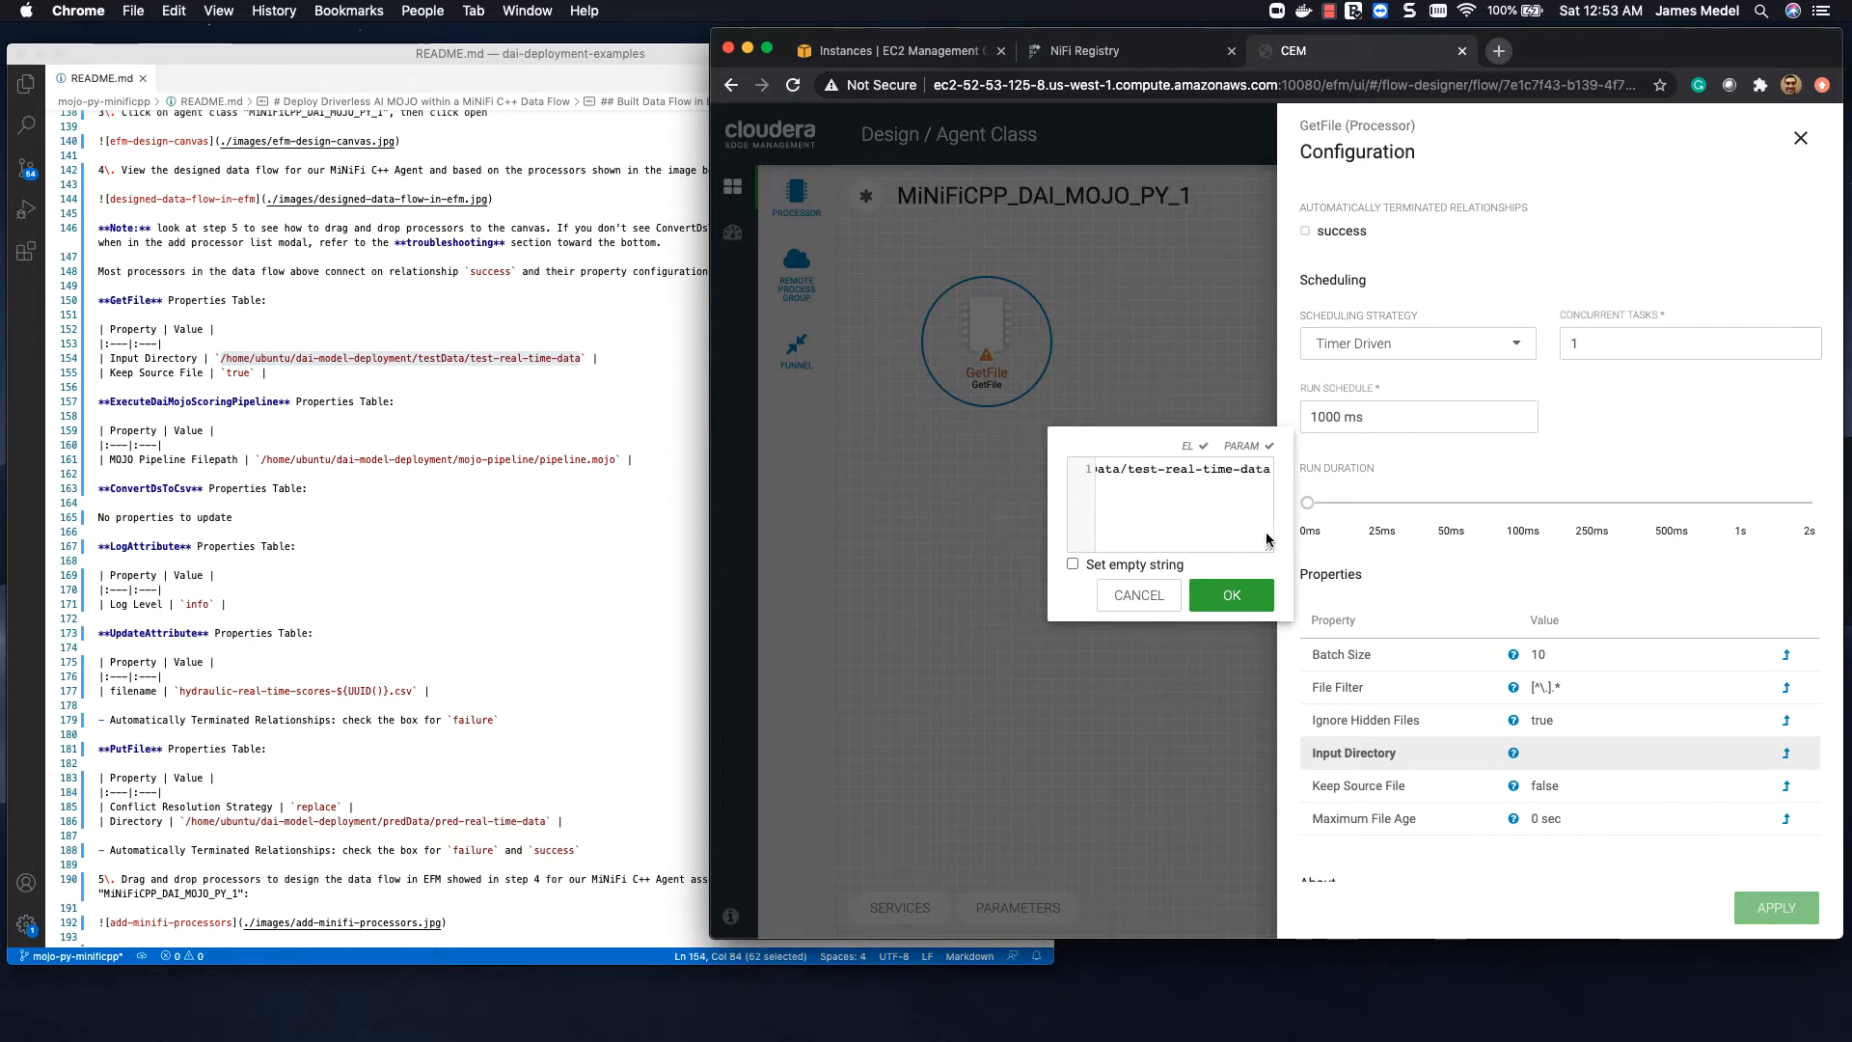
{"action": "left_click_drag", "start_coordinate": [1269, 546], "coordinate": [1576, 542]}
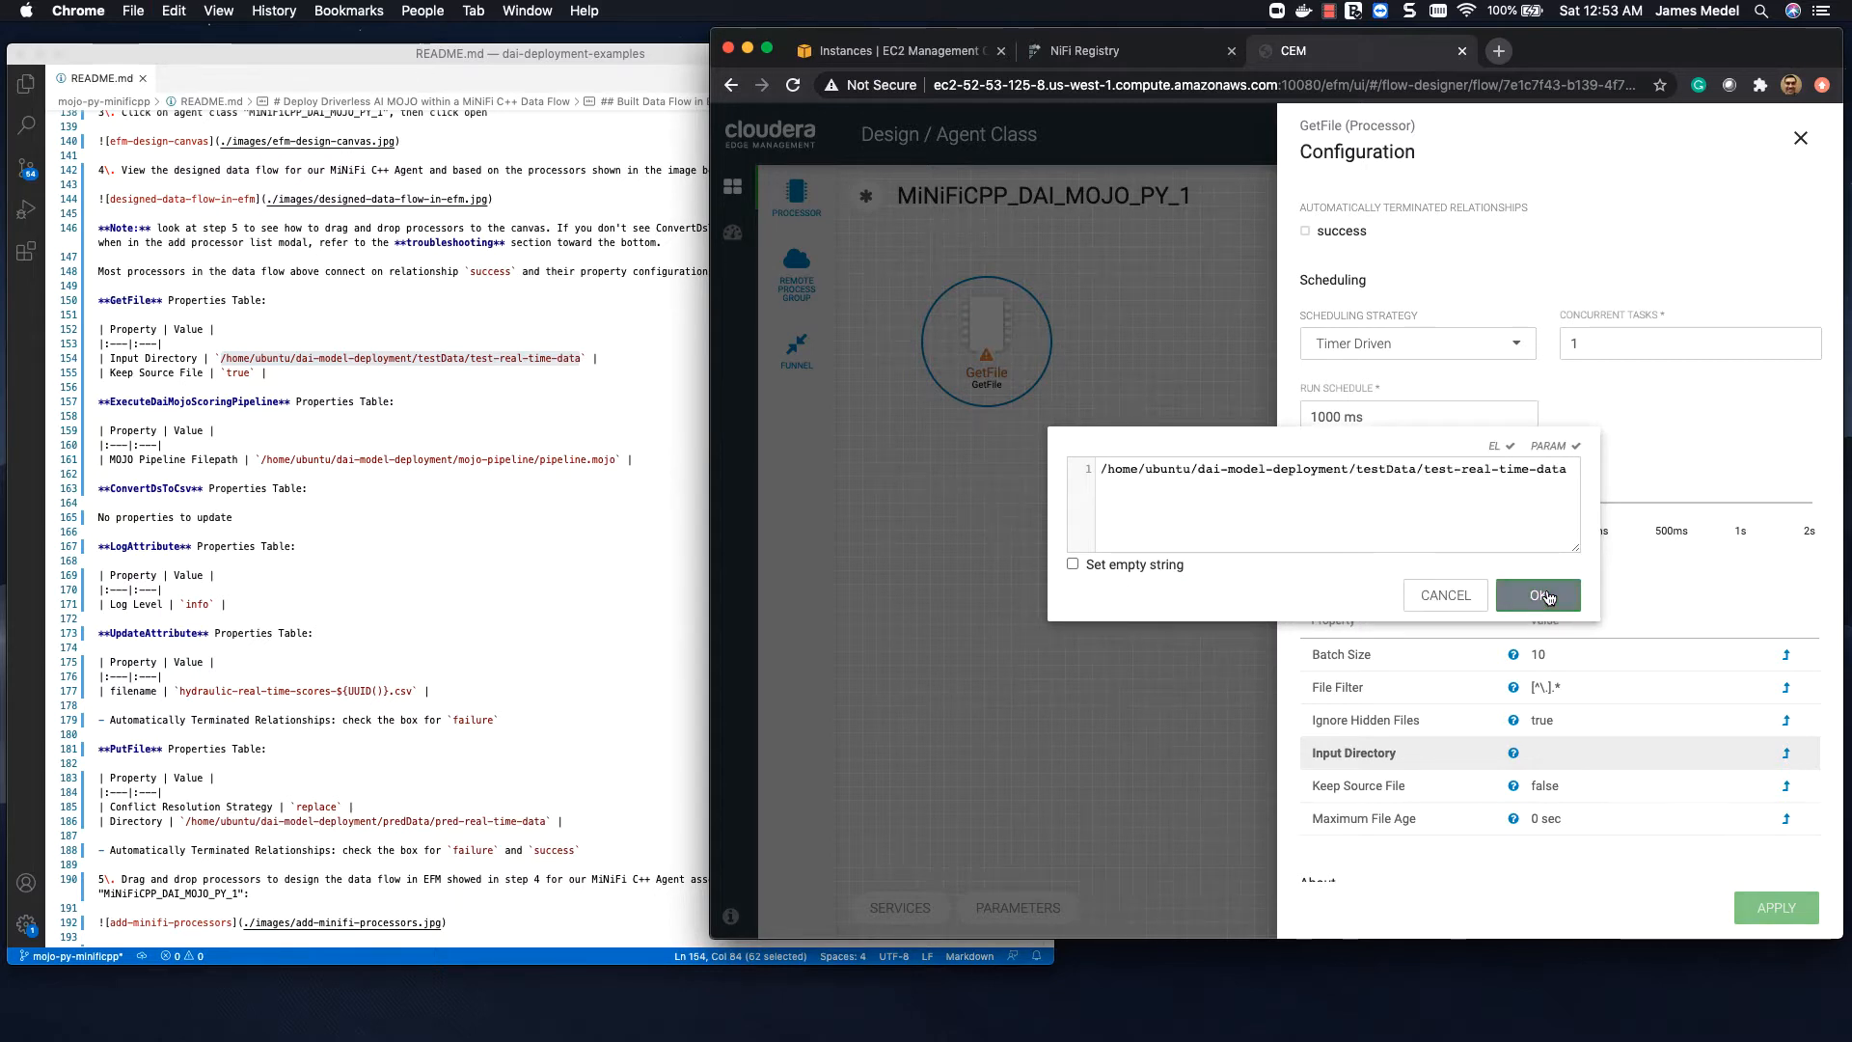
{"action": "left_click", "coordinate": [1546, 598]}
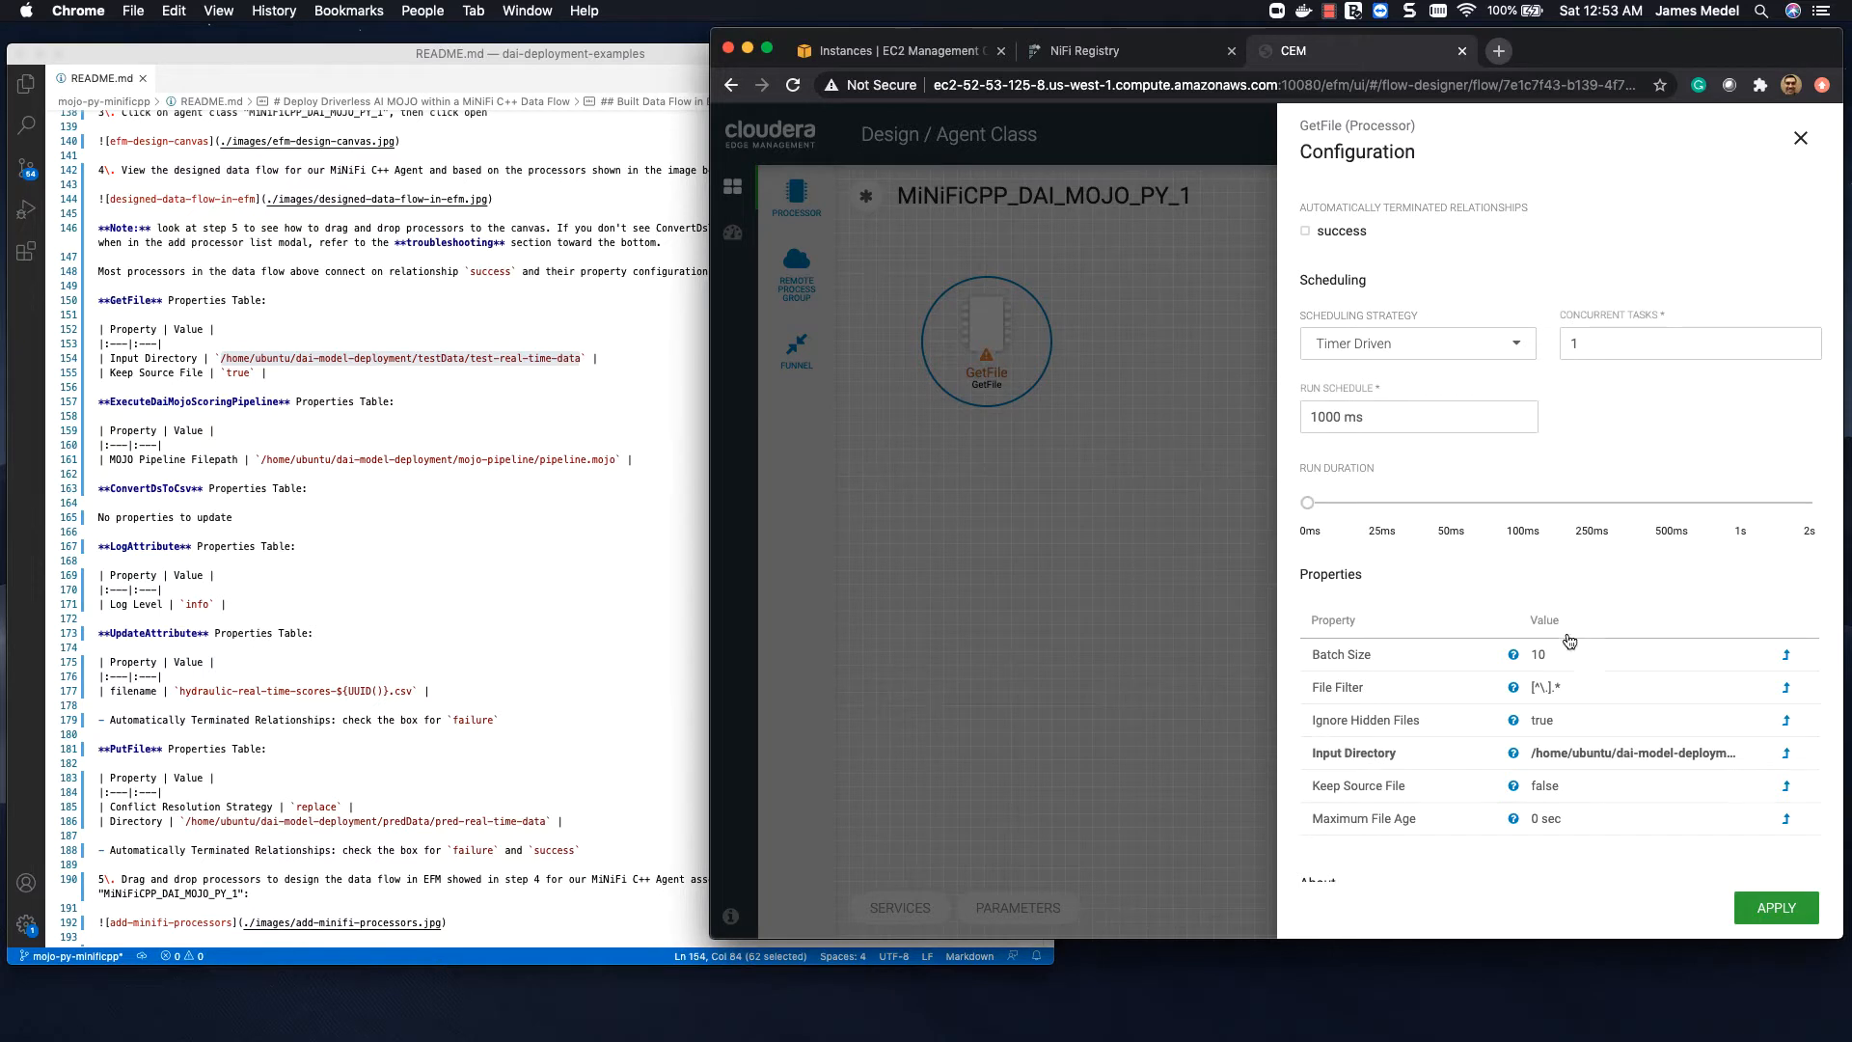
Step: Set GetFile's Keep Source File property to true and apply the processor configuration
{"action": "left_click", "coordinate": [1548, 787]}
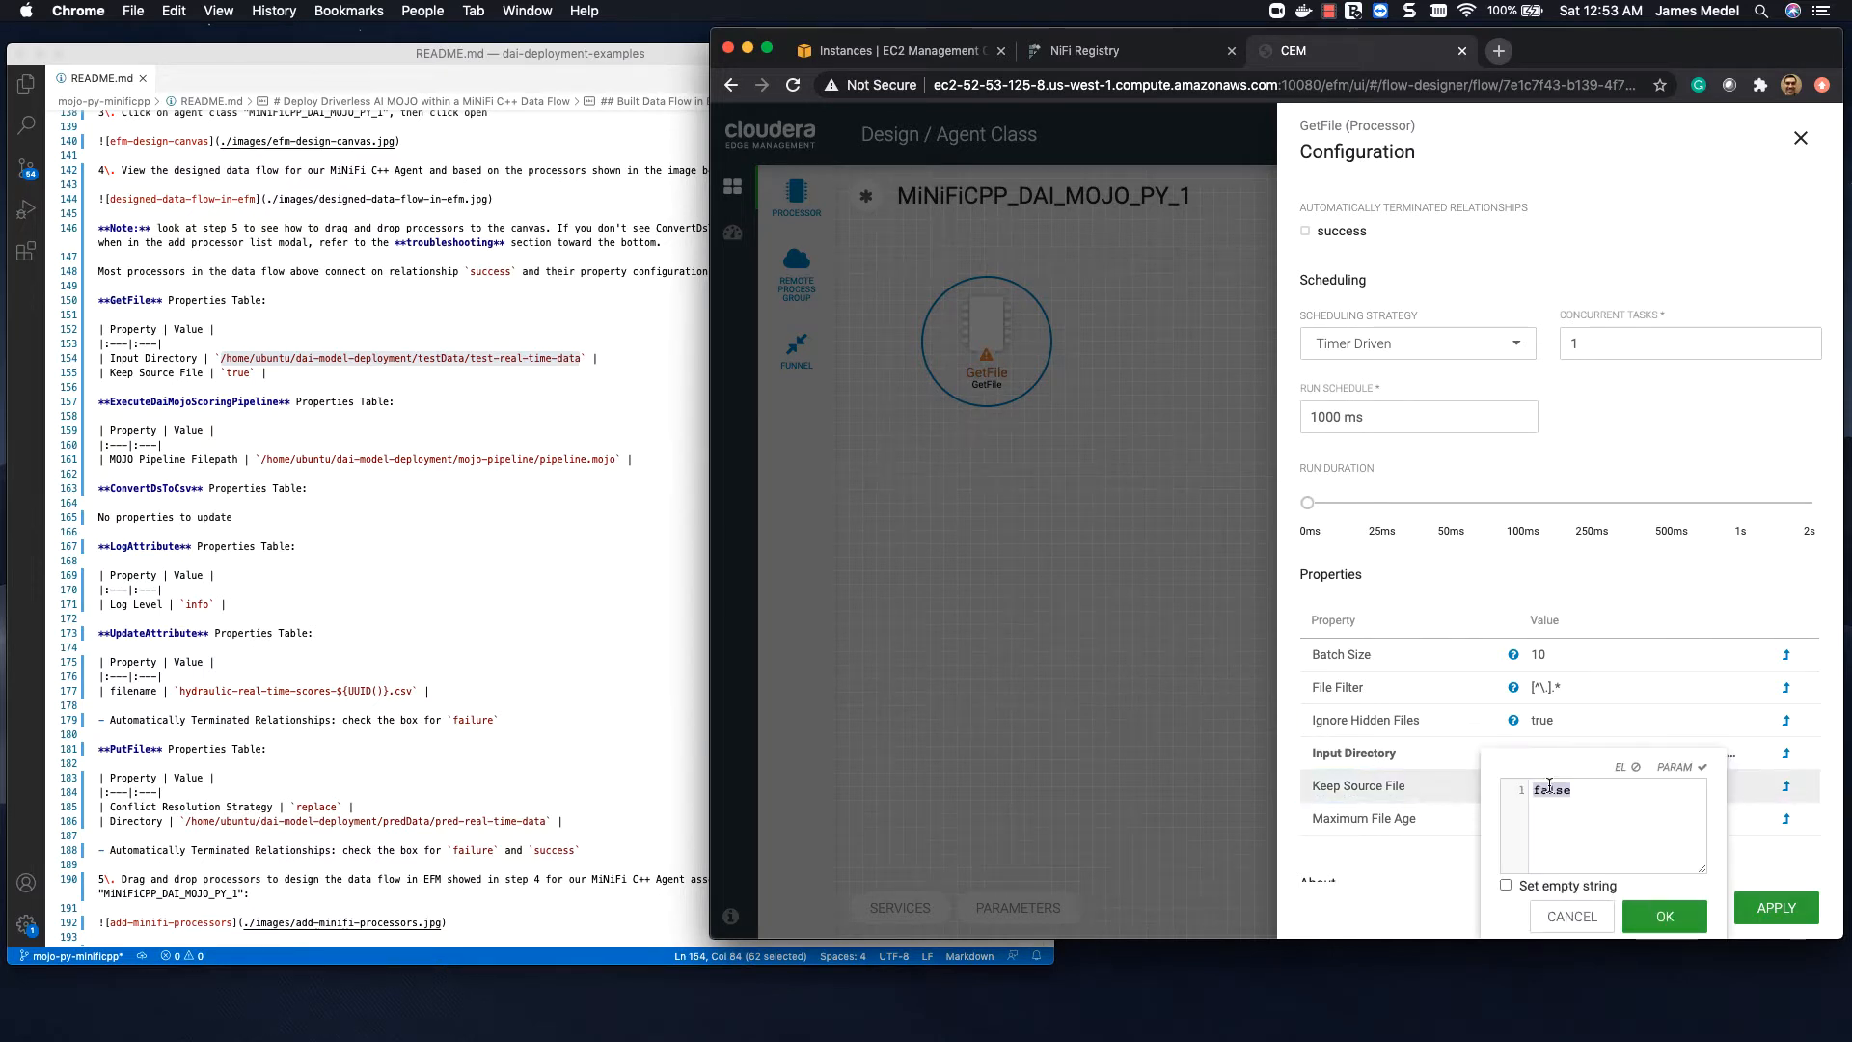
{"action": "type", "text": "true"}
{"action": "left_click", "coordinate": [1654, 914]}
{"action": "left_click", "coordinate": [1776, 907]}
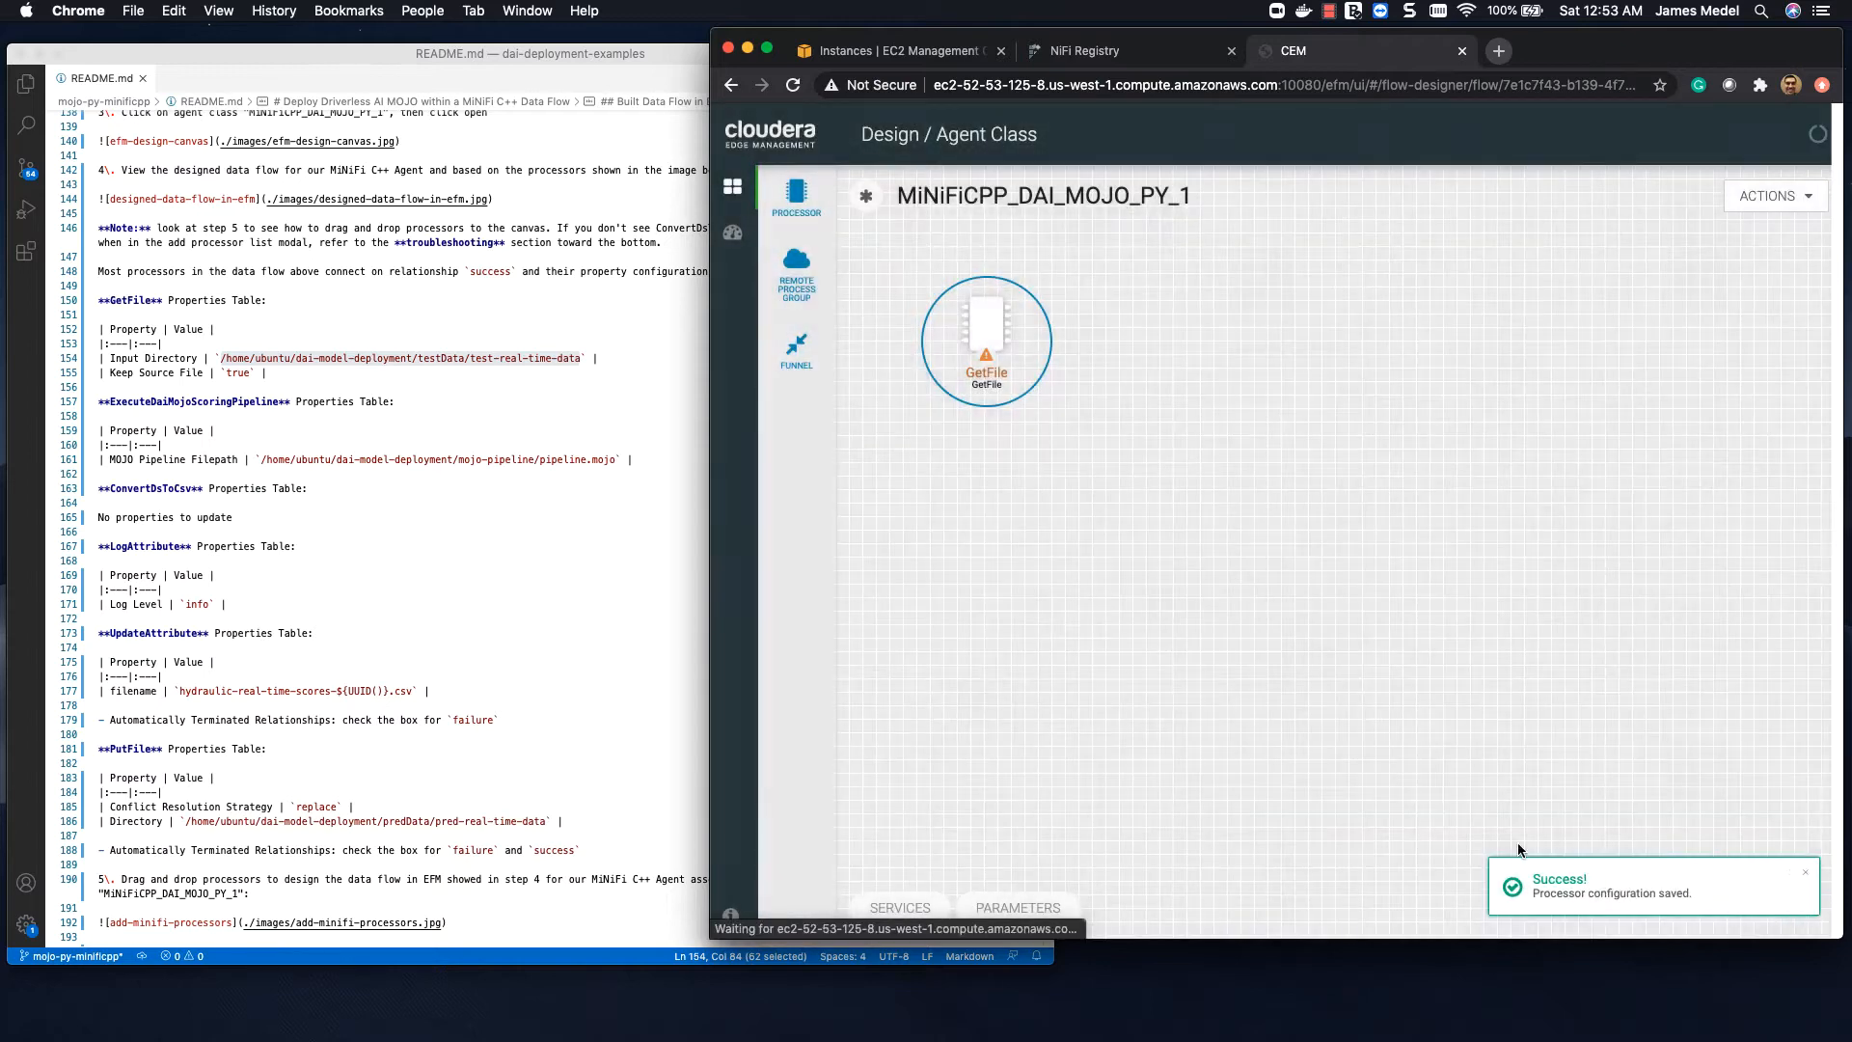
Step: Add an ExecuteDaiMojoScoringPipeline processor below GetFile and connect GetFile to it on the success relationship
{"action": "left_click_drag", "start_coordinate": [794, 189], "coordinate": [1002, 546]}
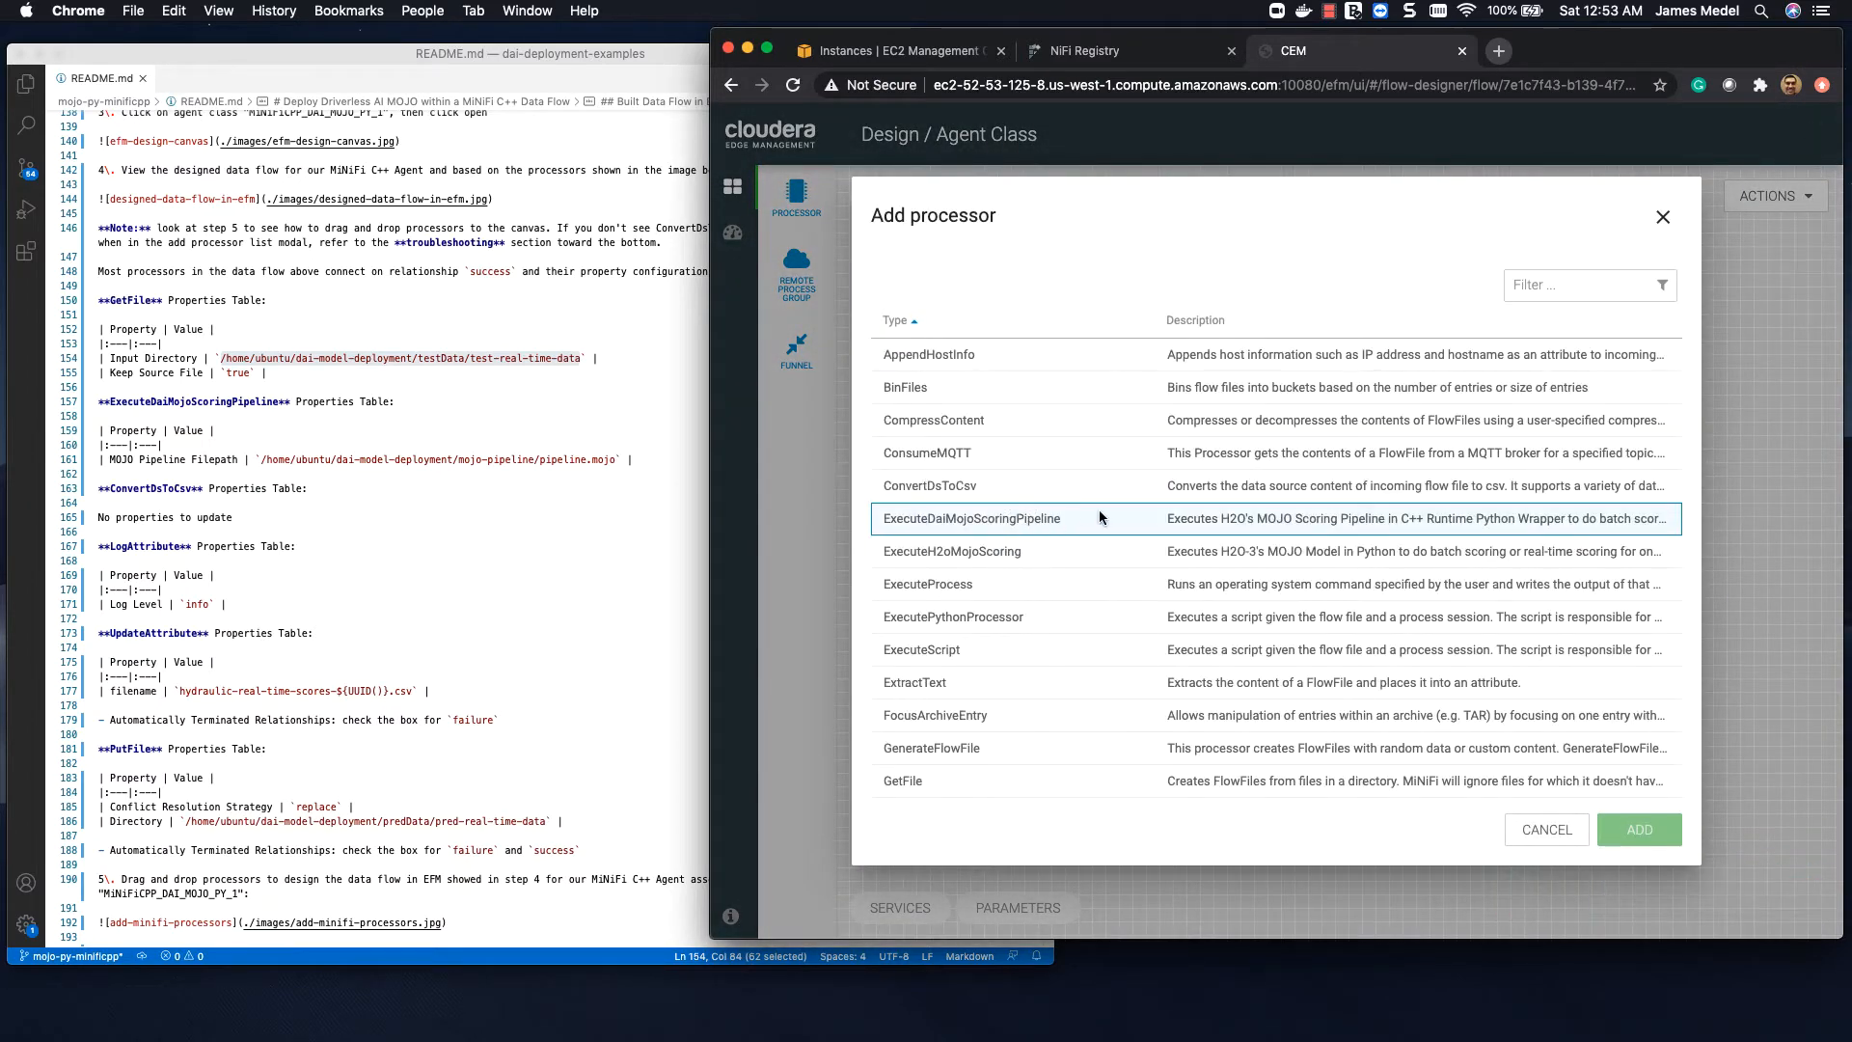
{"action": "left_click", "coordinate": [1101, 513]}
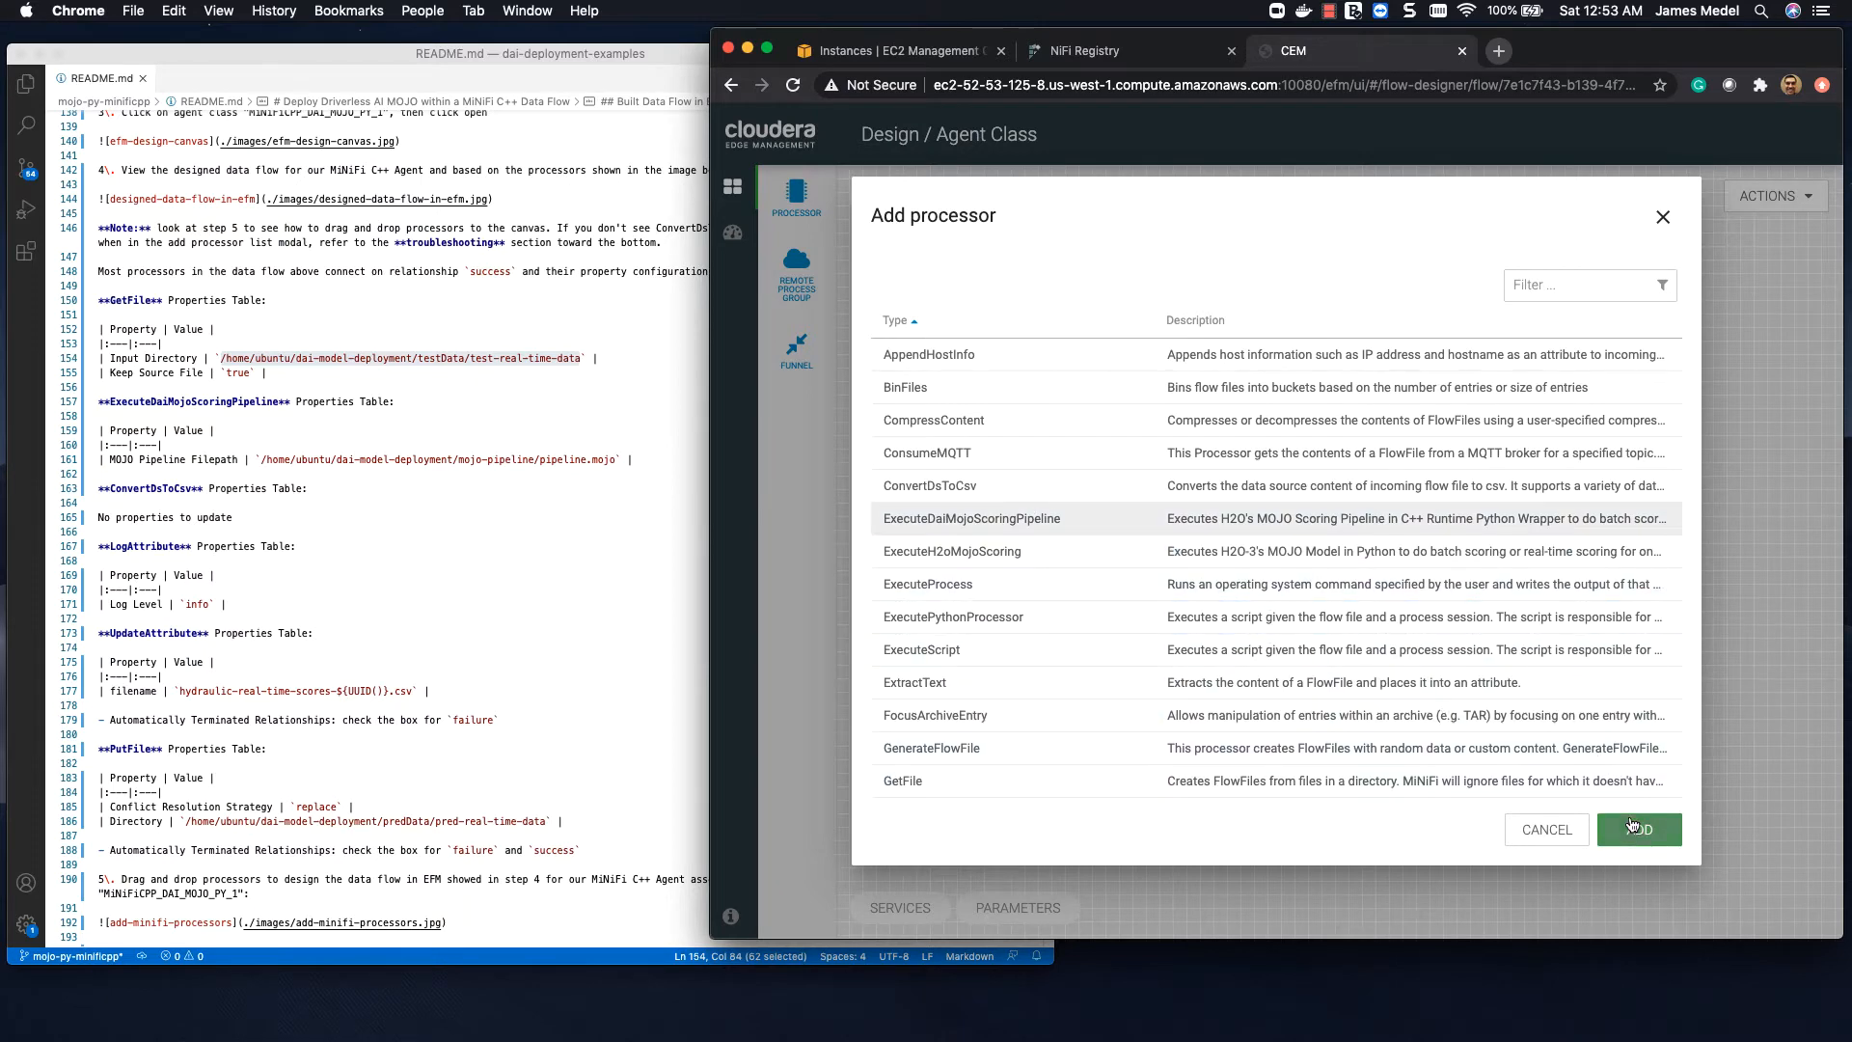
{"action": "left_click", "coordinate": [1639, 829]}
{"action": "left_click_drag", "start_coordinate": [1070, 587], "coordinate": [986, 556]}
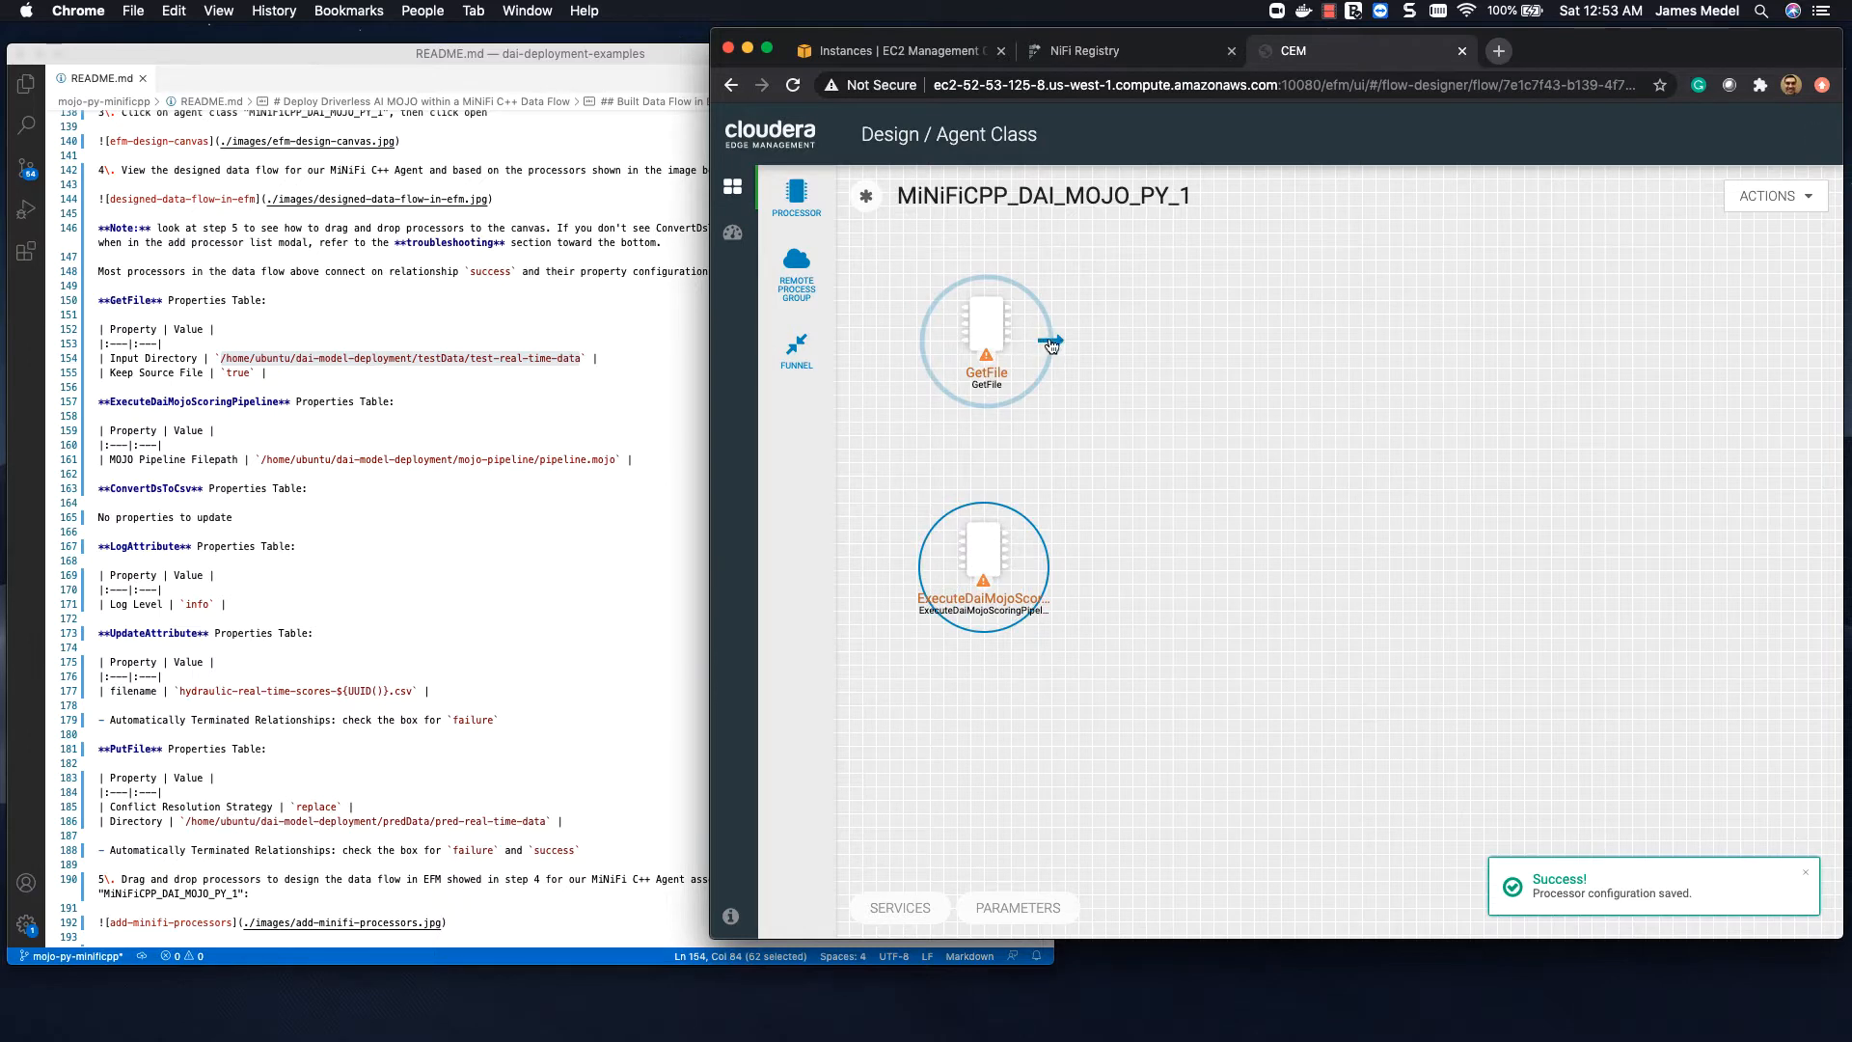
{"action": "left_click_drag", "start_coordinate": [1051, 341], "coordinate": [999, 552]}
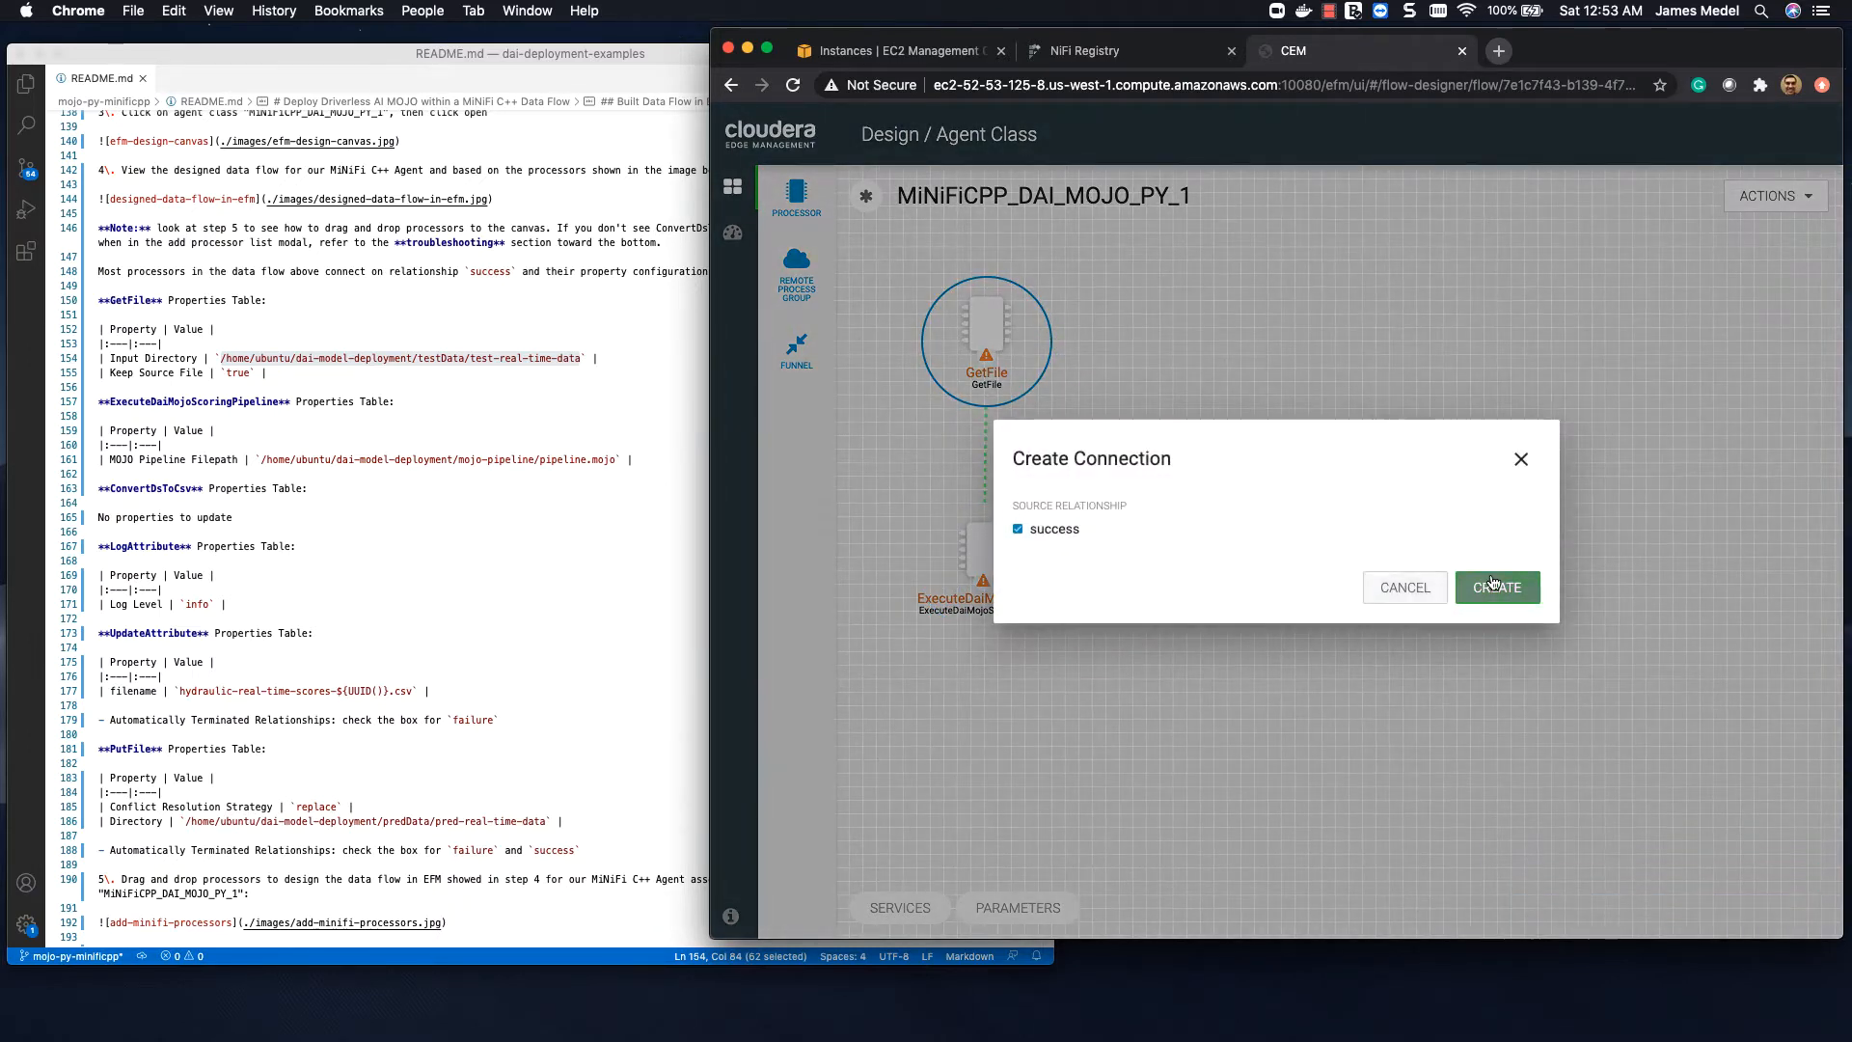
{"action": "left_click", "coordinate": [1496, 585]}
Step: Set ExecuteDaiMojoScoringPipeline's MOJO Pipeline Filepath to the README path /home/ubuntu/dai-model-deployment/mojo-pipeline/pipeline.mojo and apply the configuration
{"action": "double_click", "coordinate": [992, 560]}
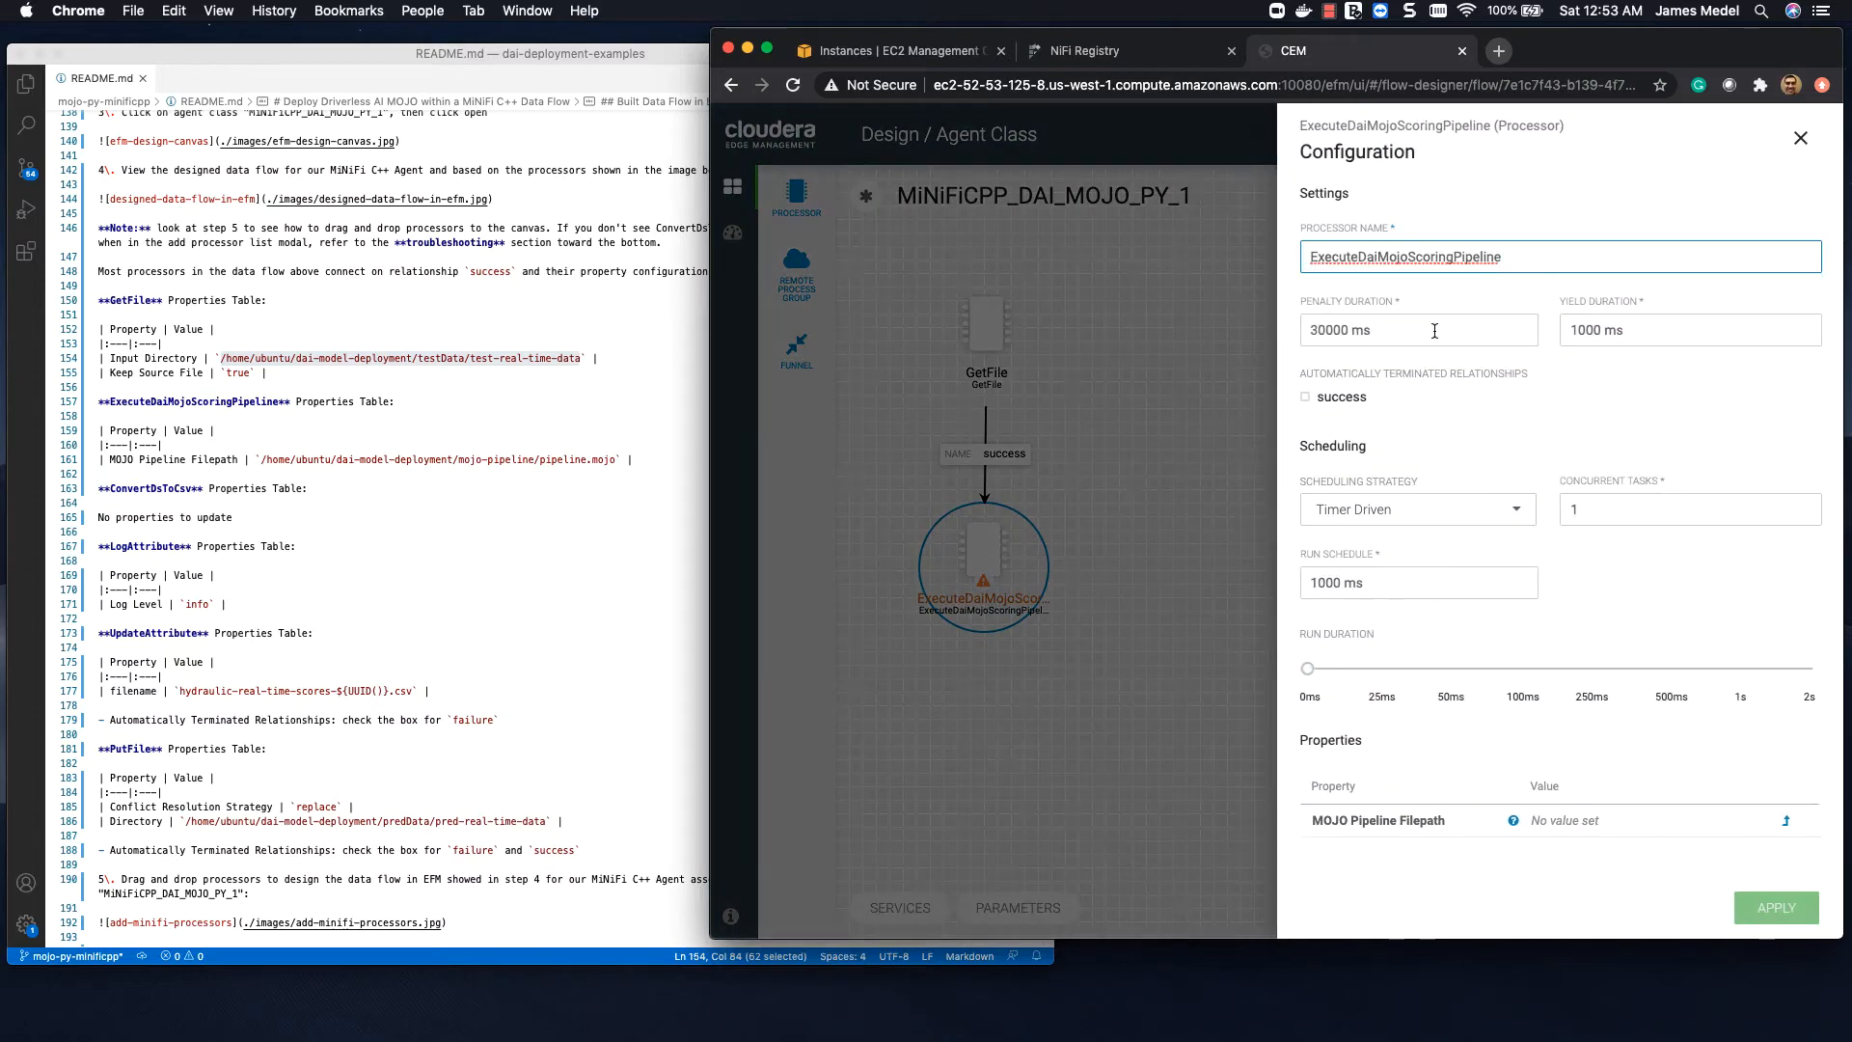
{"action": "scroll", "coordinate": [1457, 392], "scroll_direction": "down", "scroll_amount": 5}
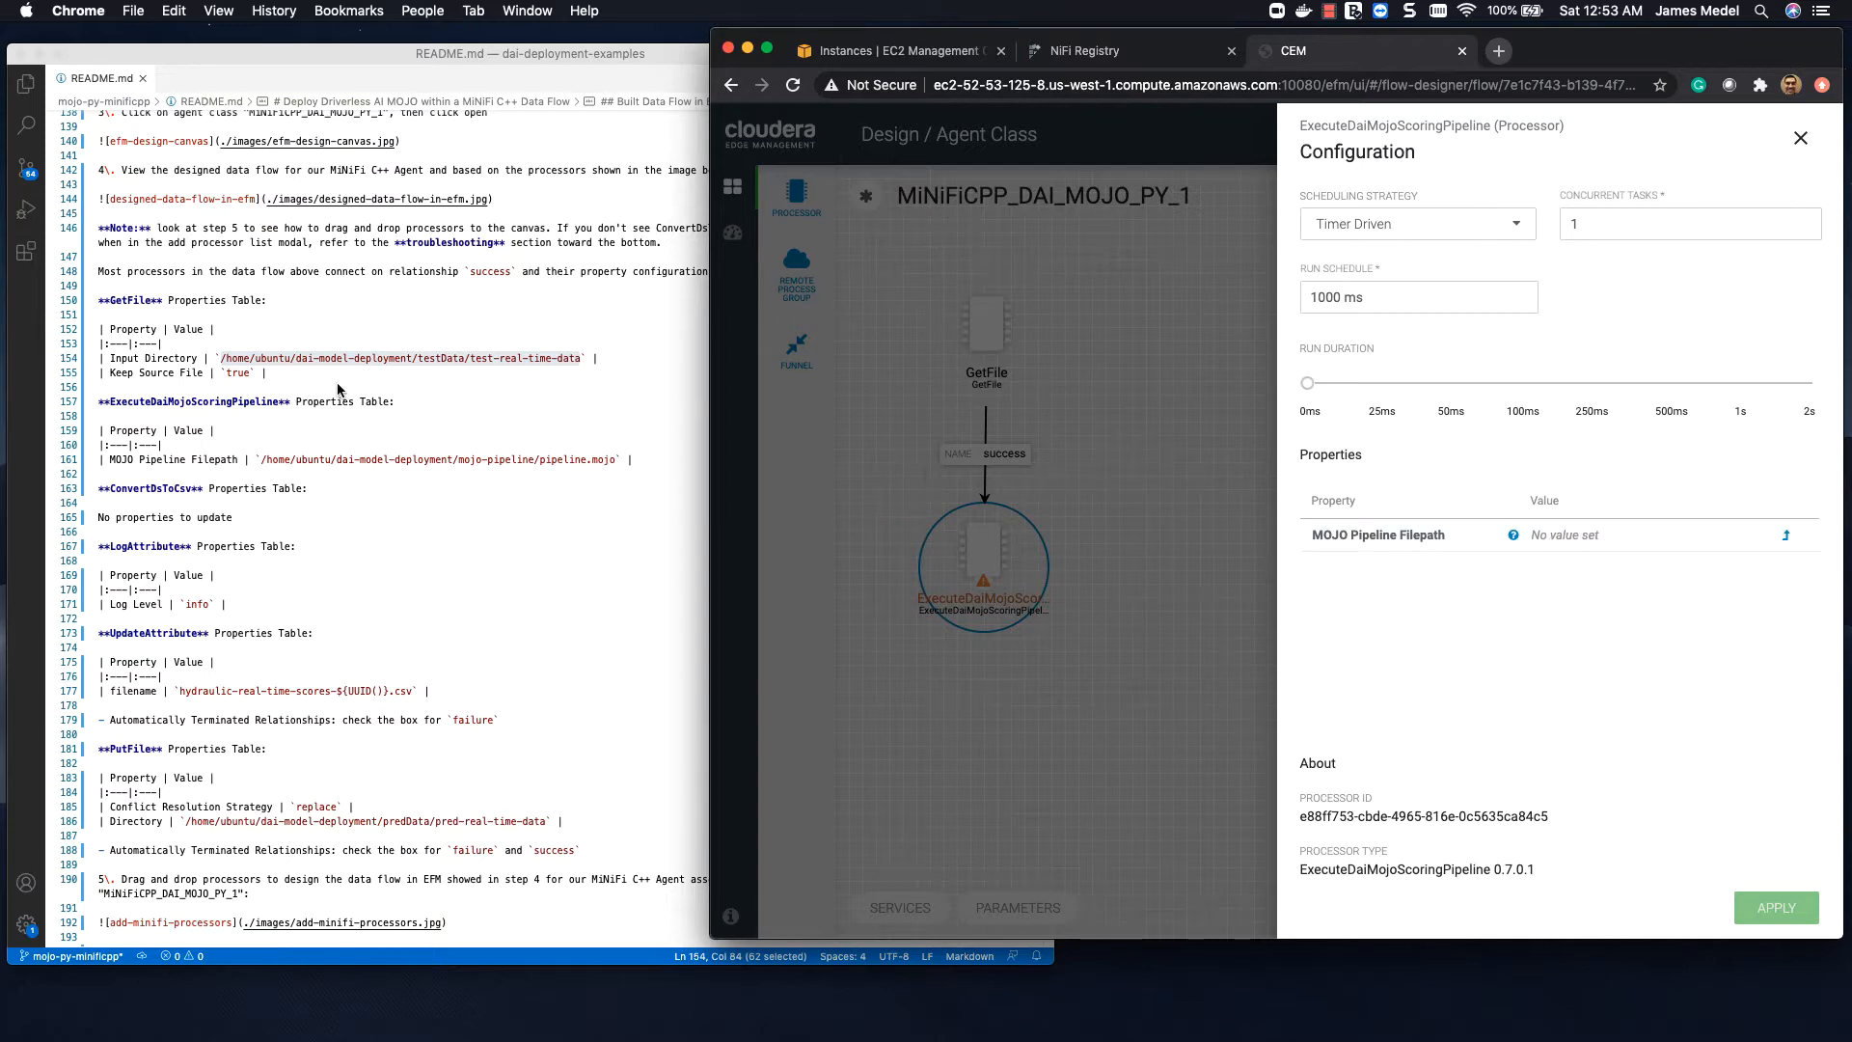
{"action": "left_click", "coordinate": [345, 441]}
{"action": "left_click_drag", "start_coordinate": [263, 460], "coordinate": [617, 460]}
{"action": "key", "text": "super+c"}
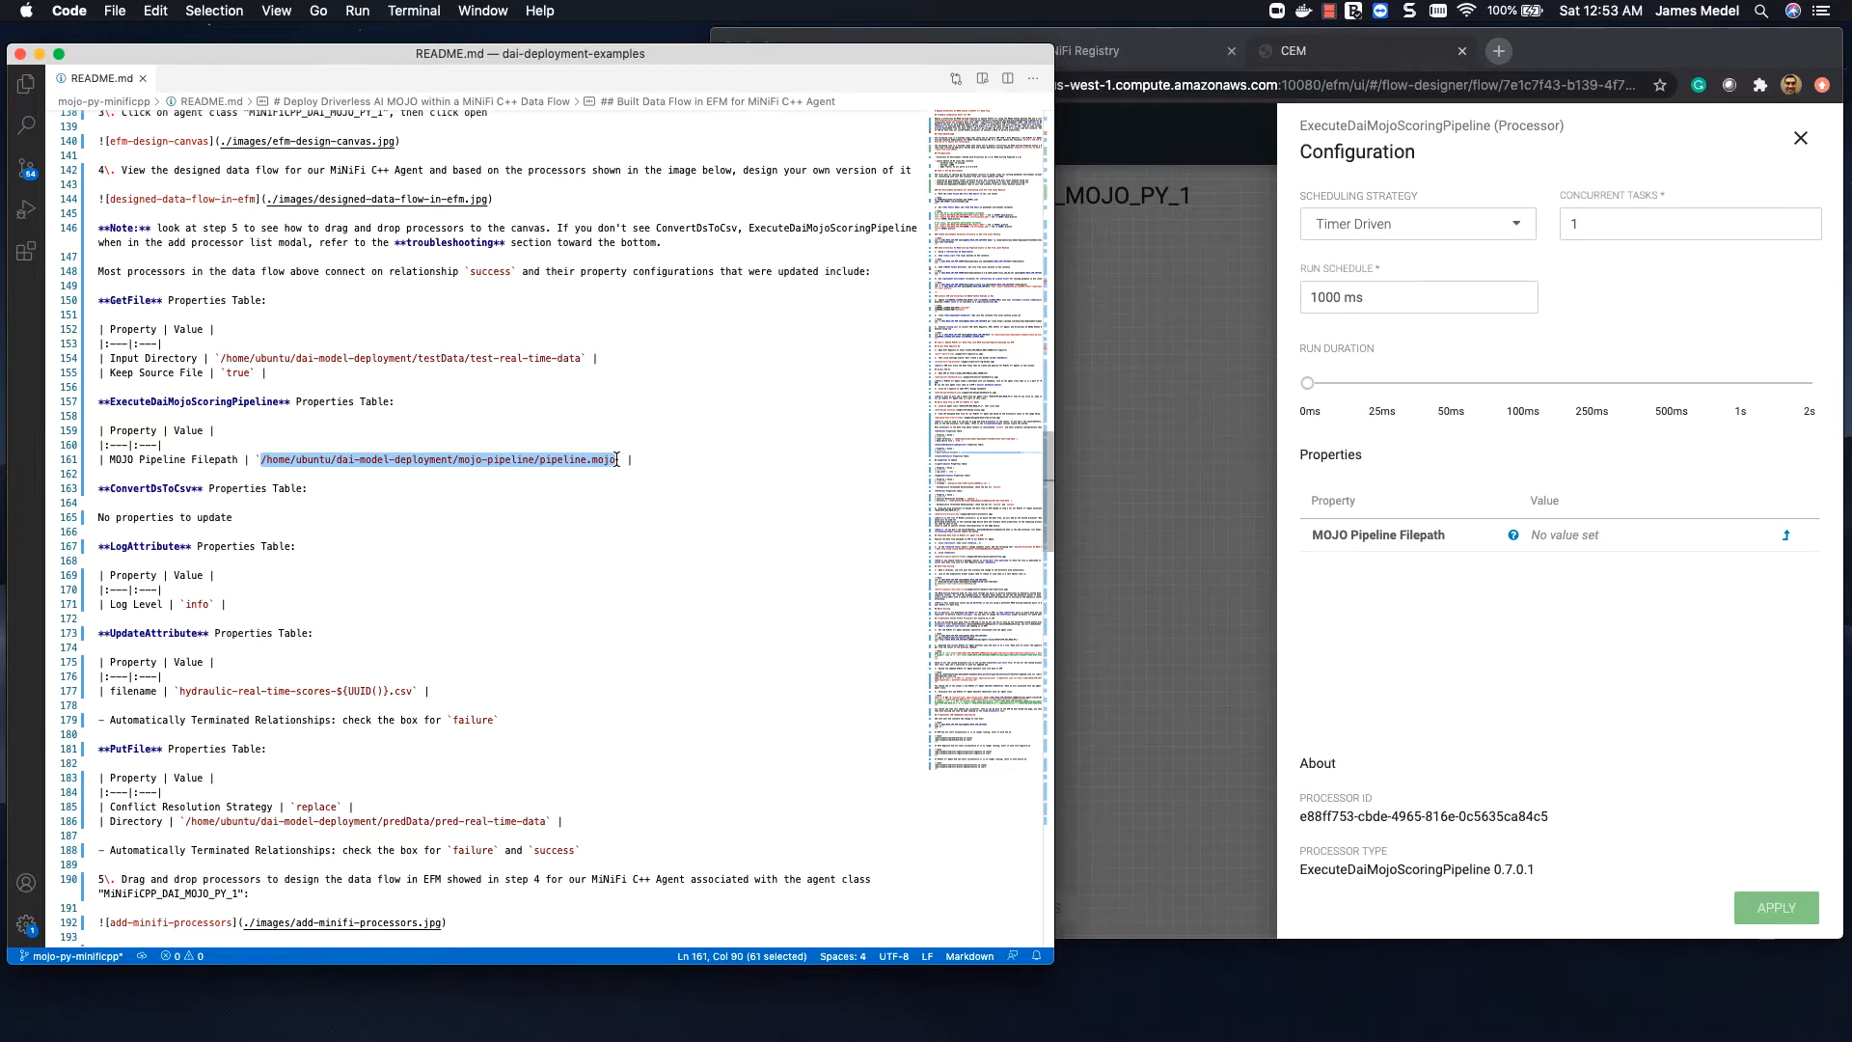
{"action": "left_click", "coordinate": [1605, 530]}
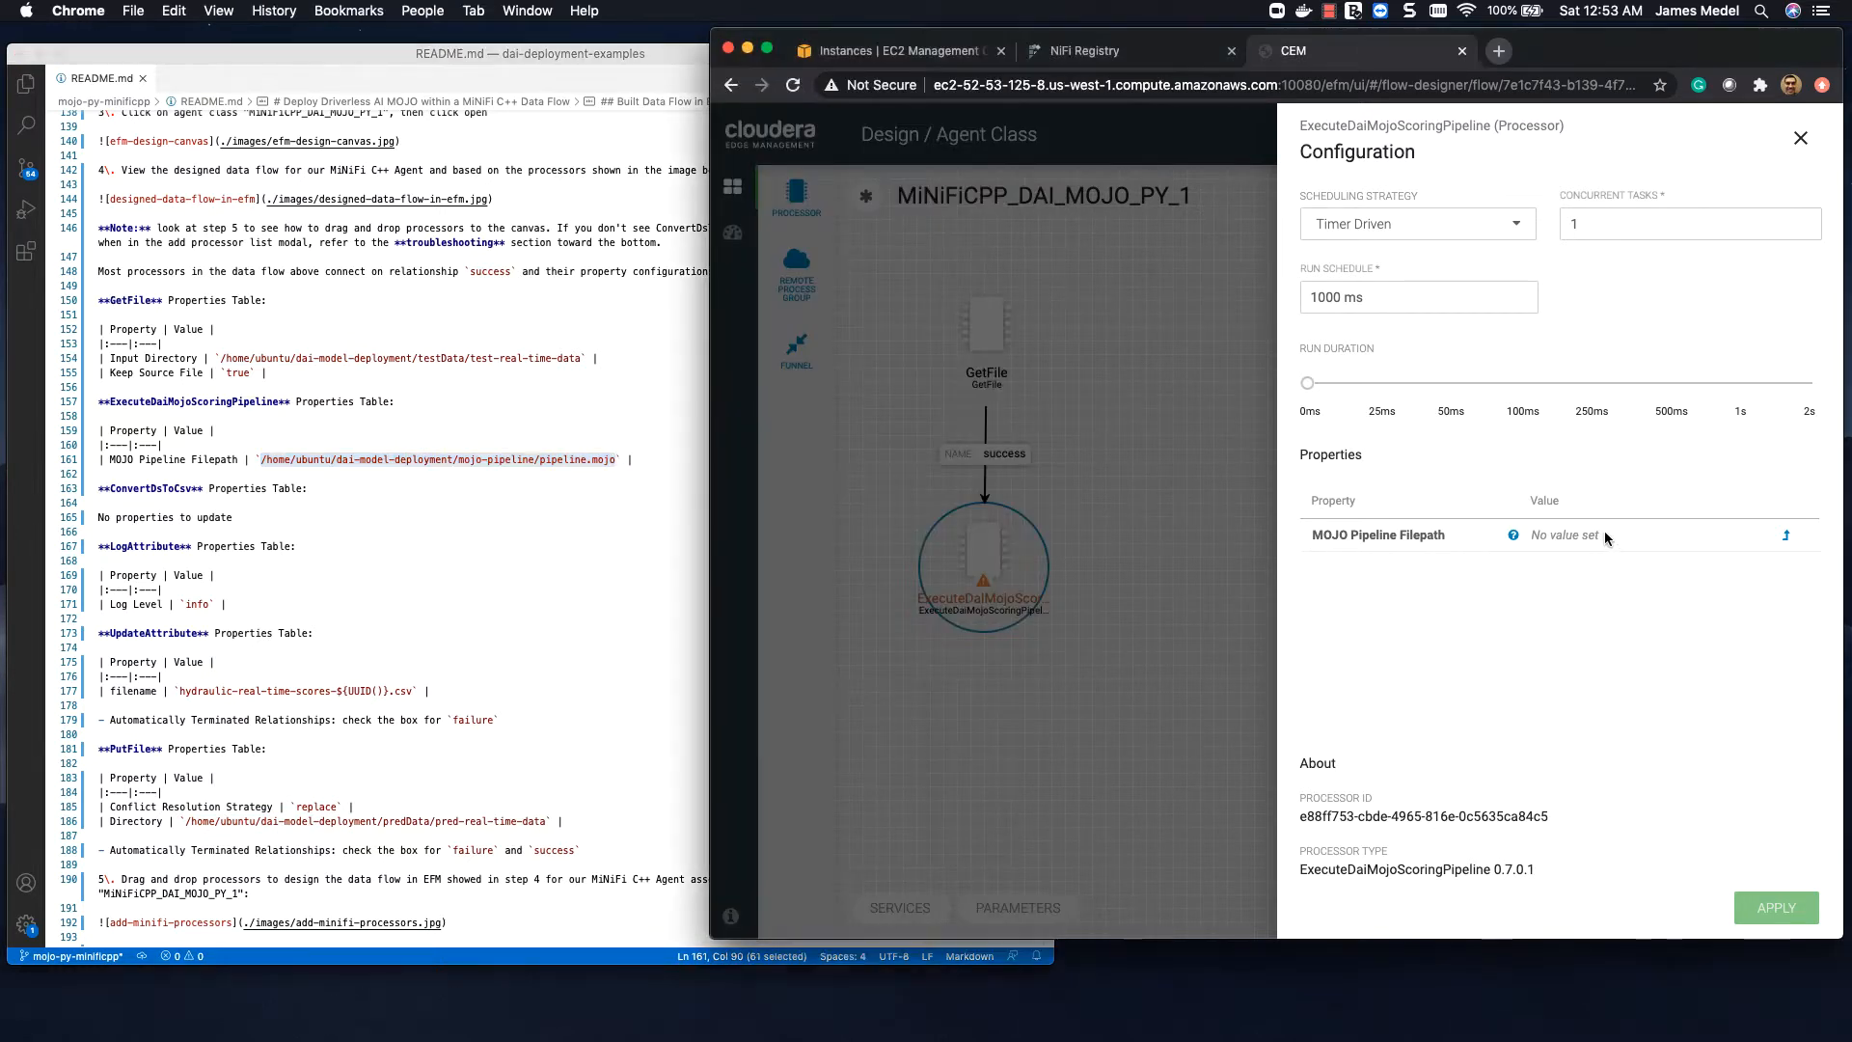
{"action": "left_click", "coordinate": [1587, 533]}
{"action": "key", "text": "super+v"}
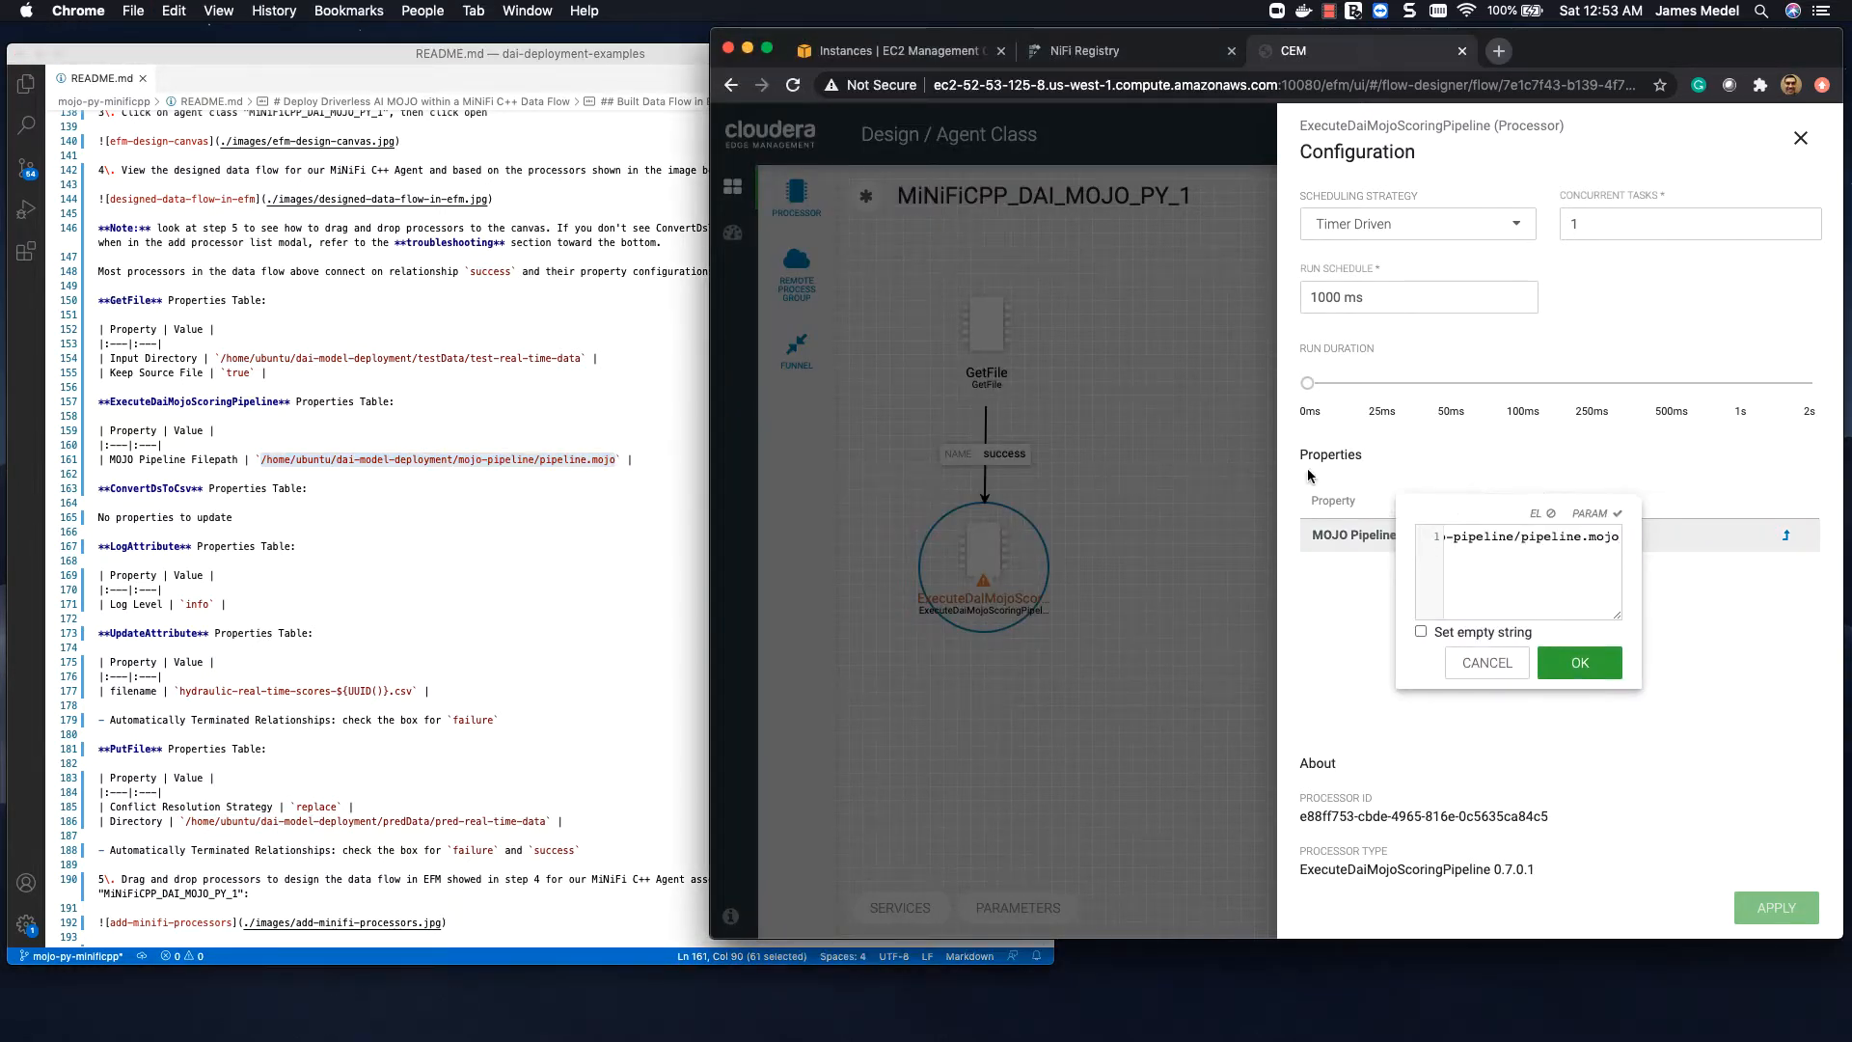
{"action": "left_click_drag", "start_coordinate": [1461, 514], "coordinate": [1021, 310]}
{"action": "left_click_drag", "start_coordinate": [1175, 412], "coordinate": [1574, 405]}
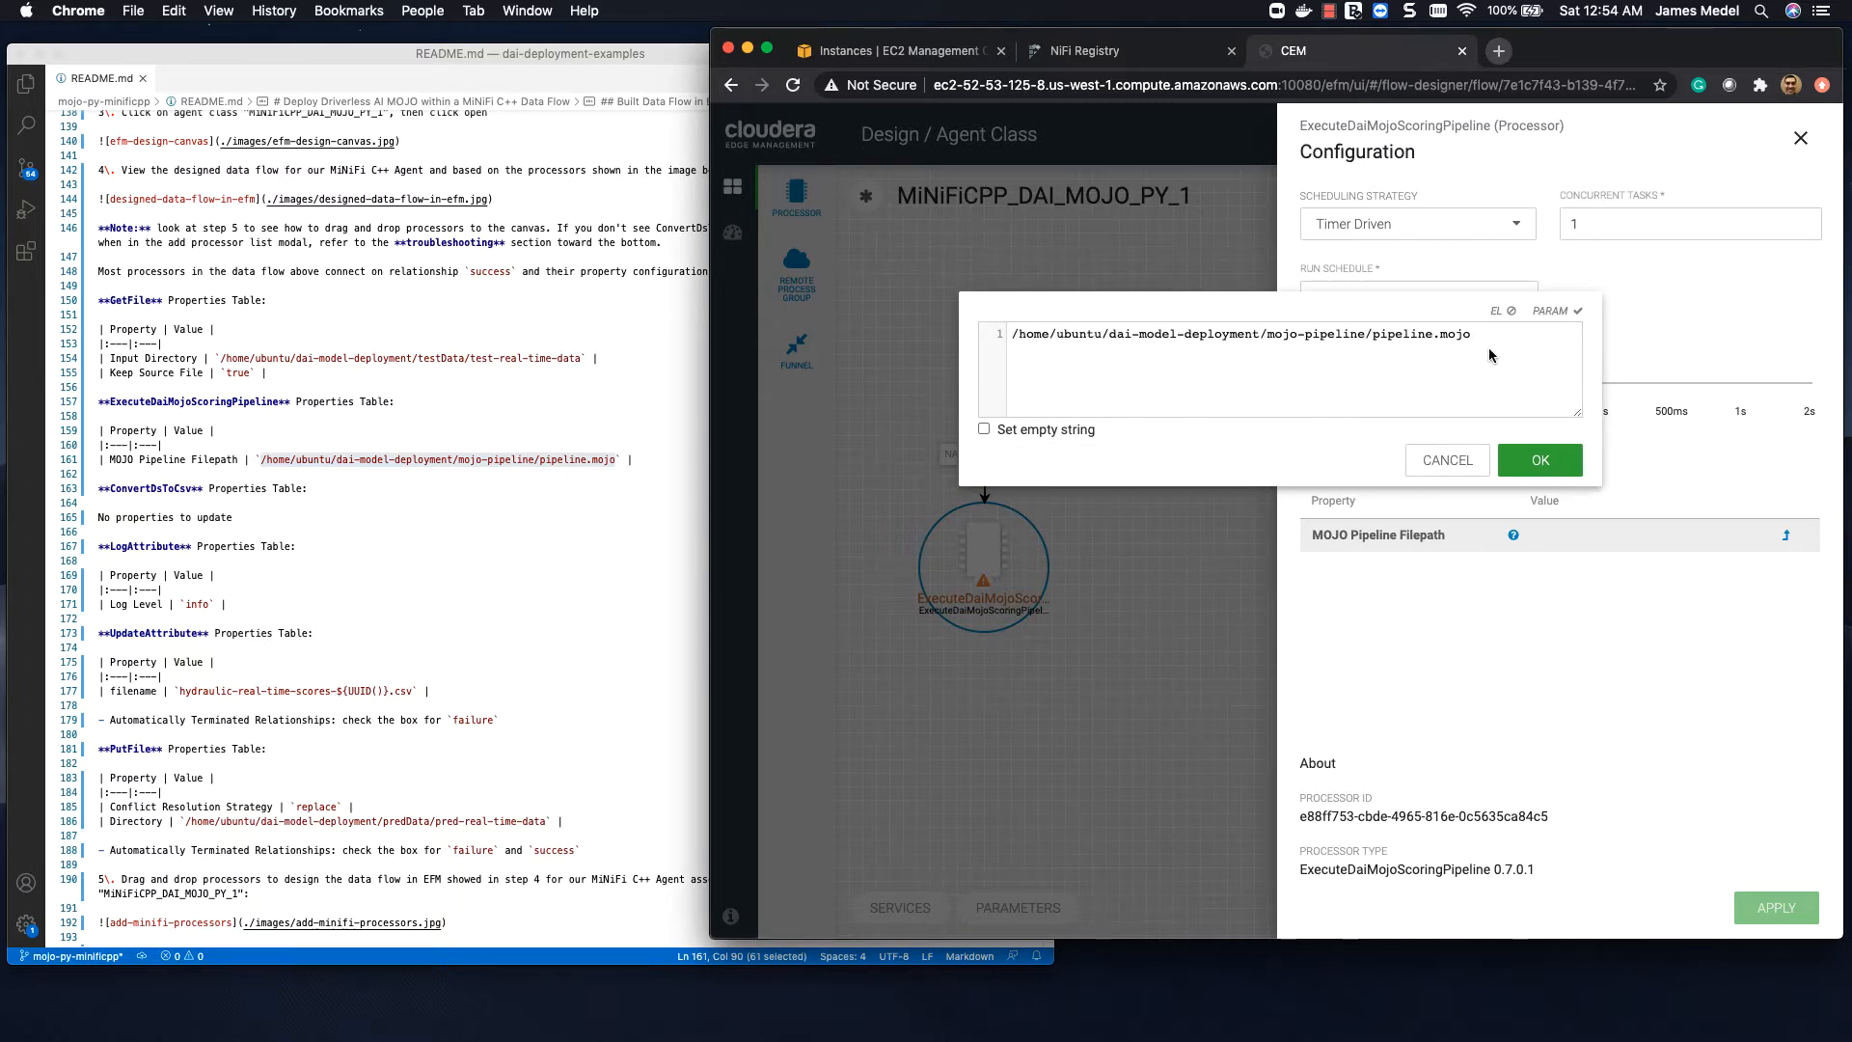
{"action": "left_click", "coordinate": [1556, 461]}
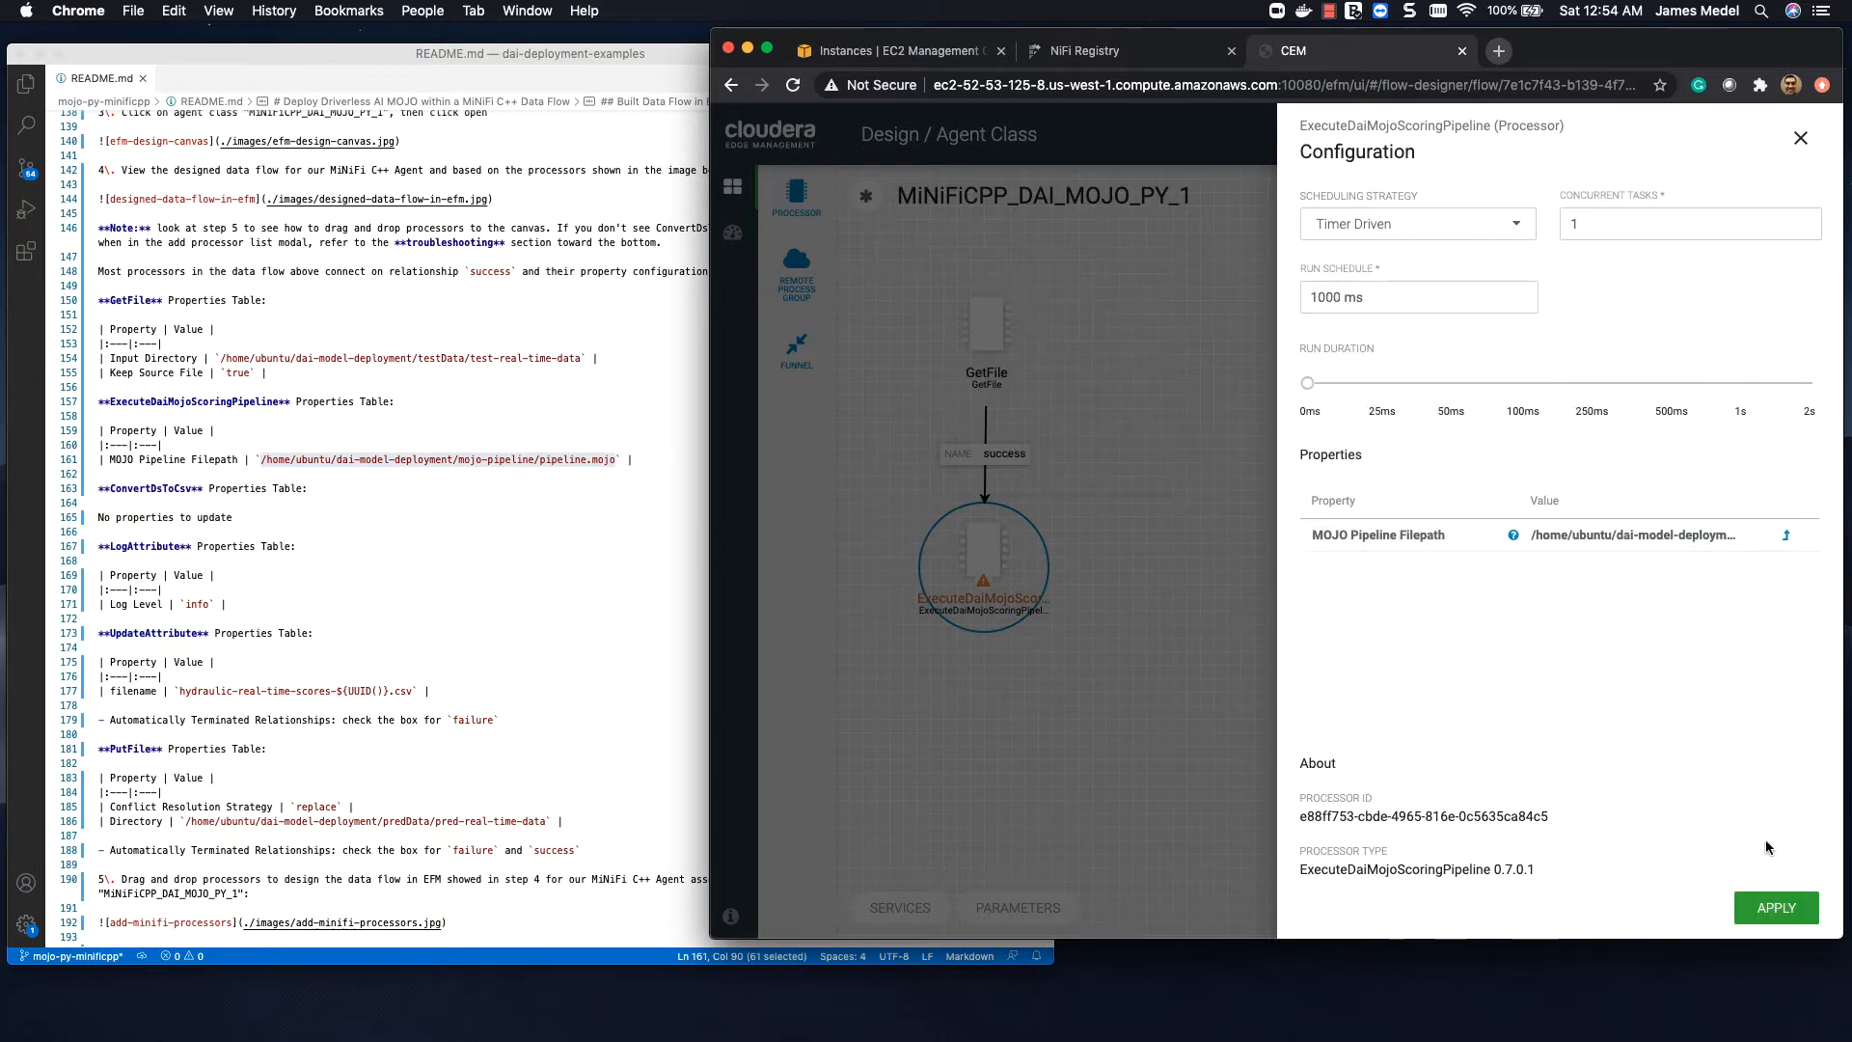
{"action": "left_click", "coordinate": [1776, 907]}
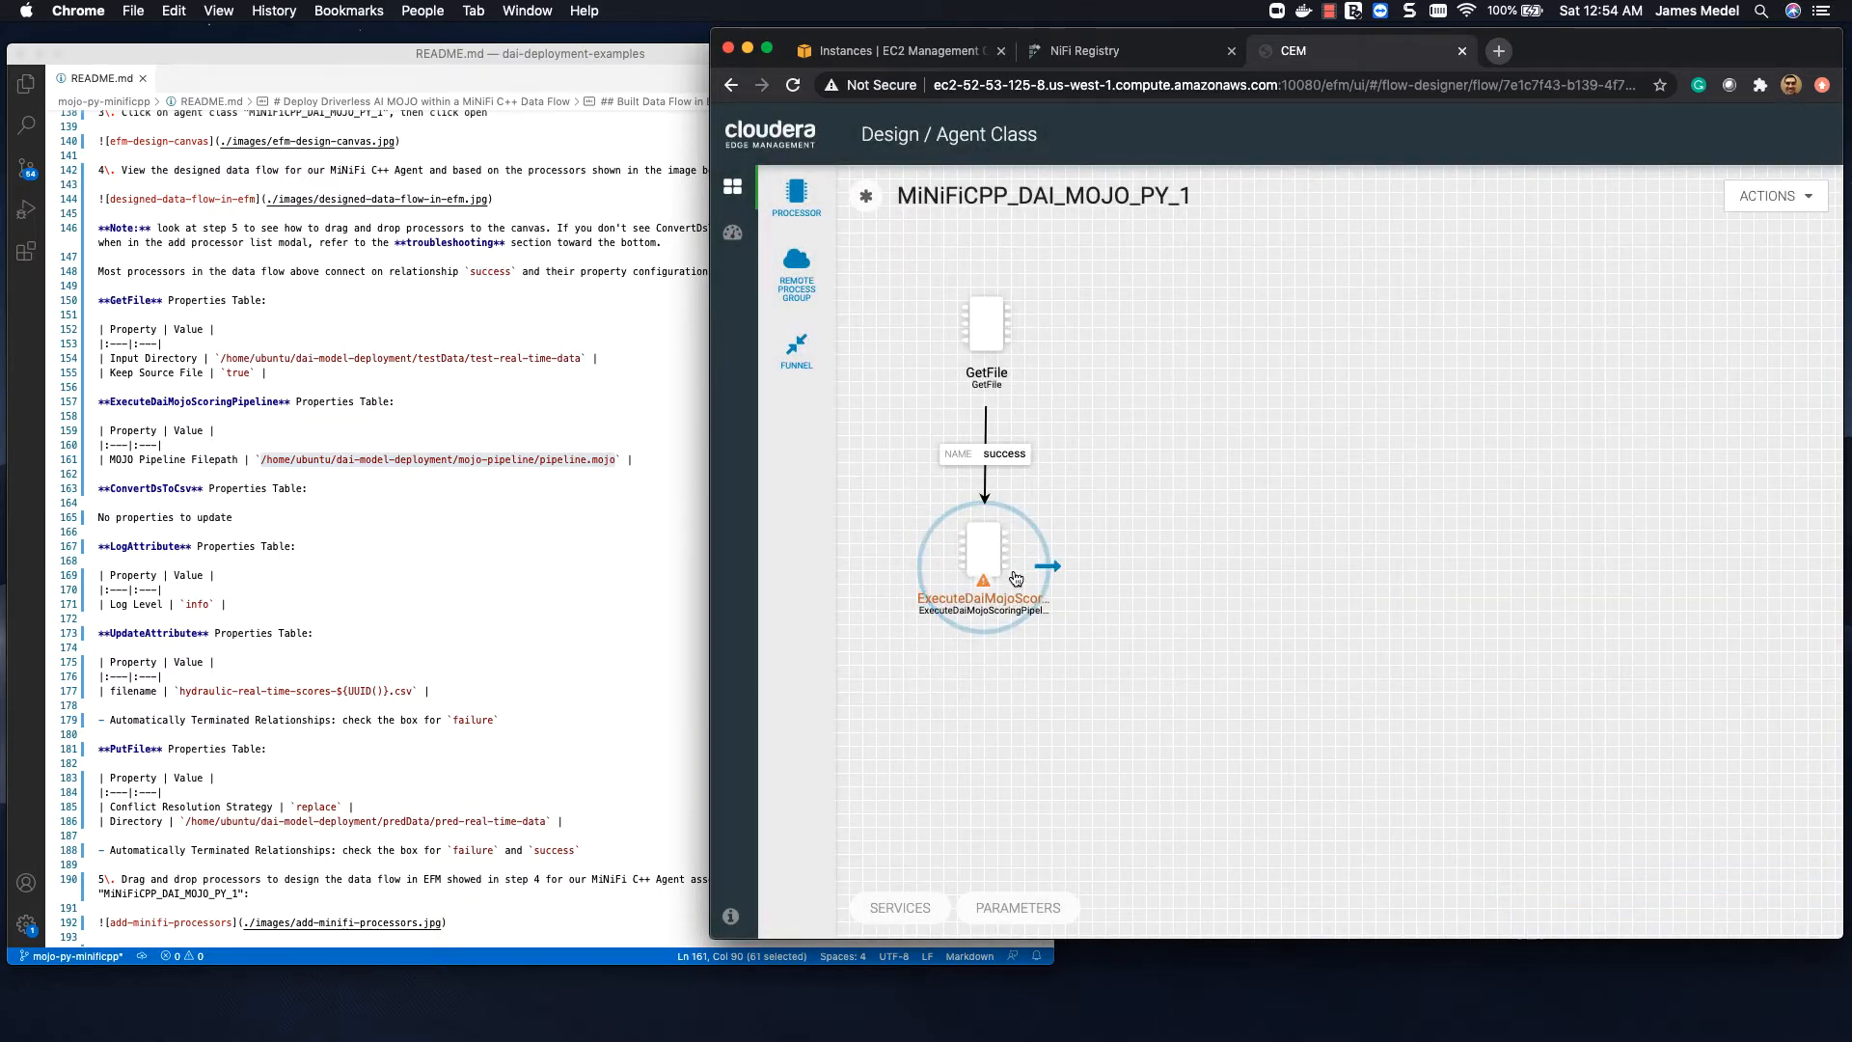
Step: Add a ConvertDsToCsv processor to the lower right of ExecuteDaiMojoScoringPipeline and connect the scoring processor to it on the success relationship
{"action": "mouse_move", "coordinate": [989, 584]}
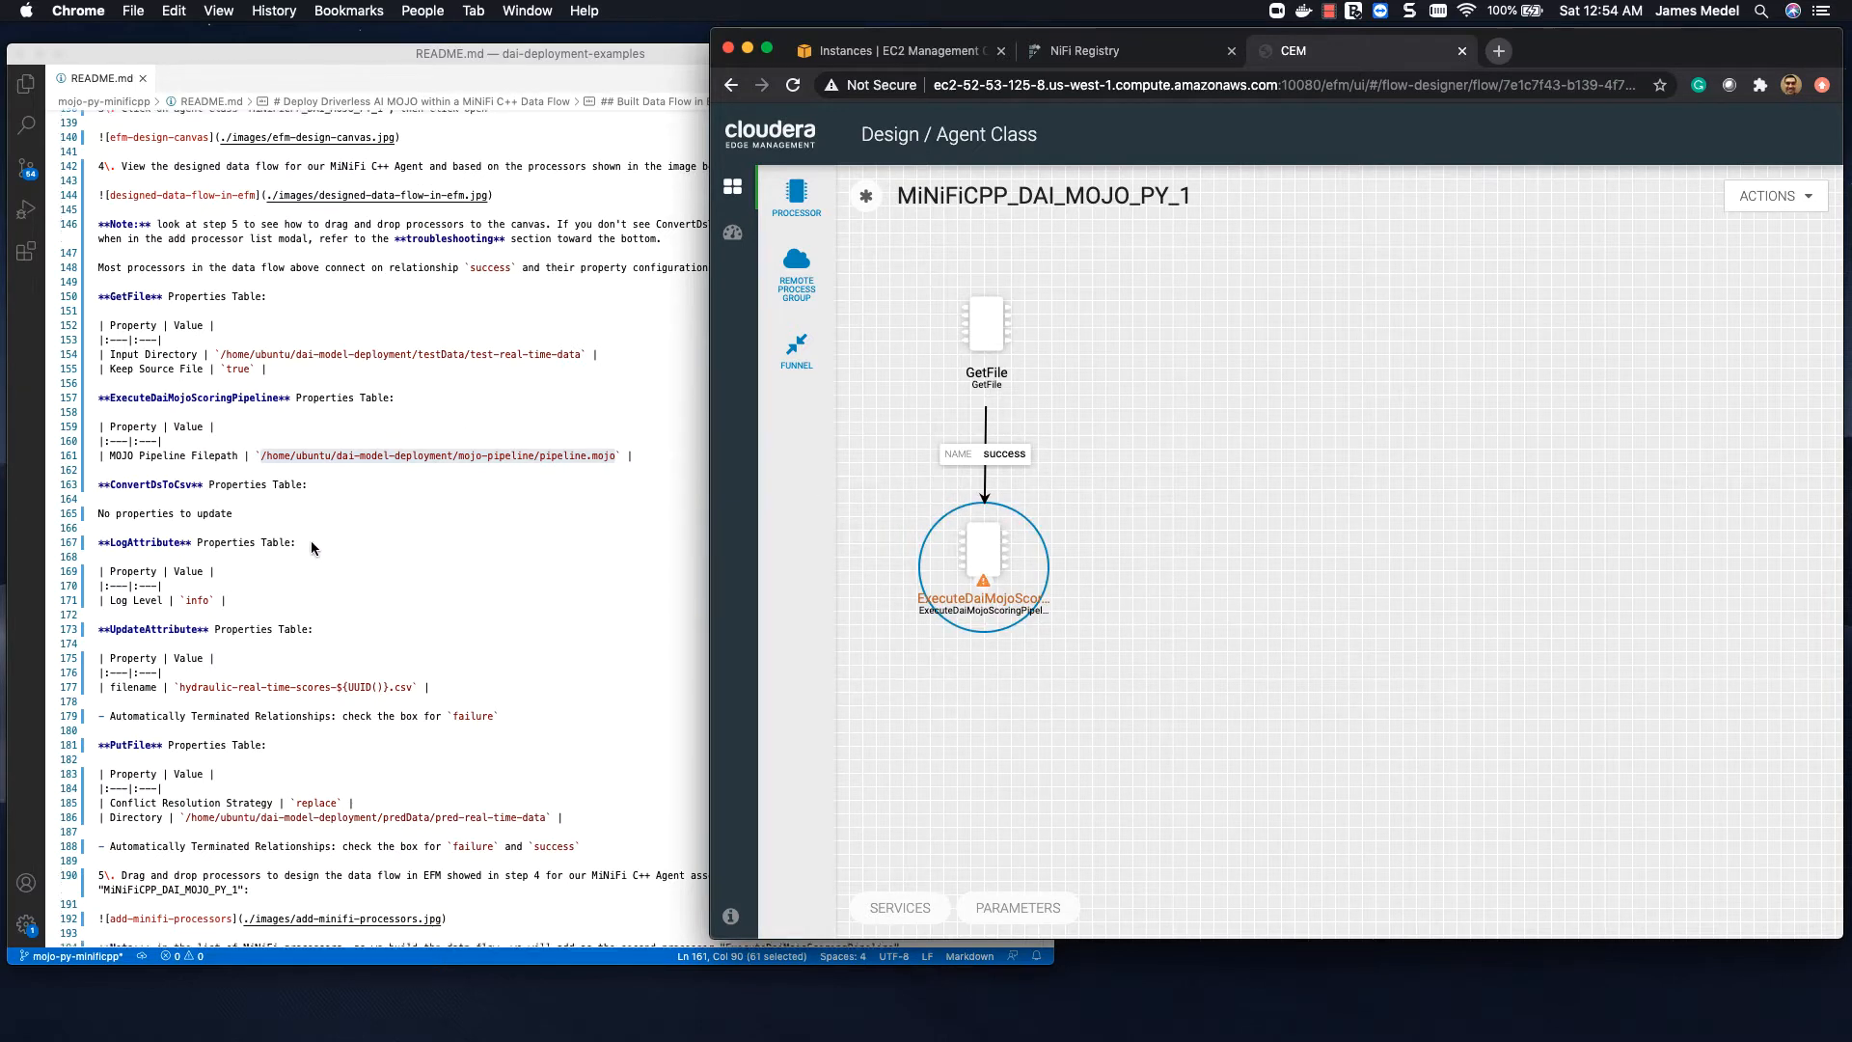
{"action": "scroll", "coordinate": [311, 540], "scroll_direction": "down", "scroll_amount": 5}
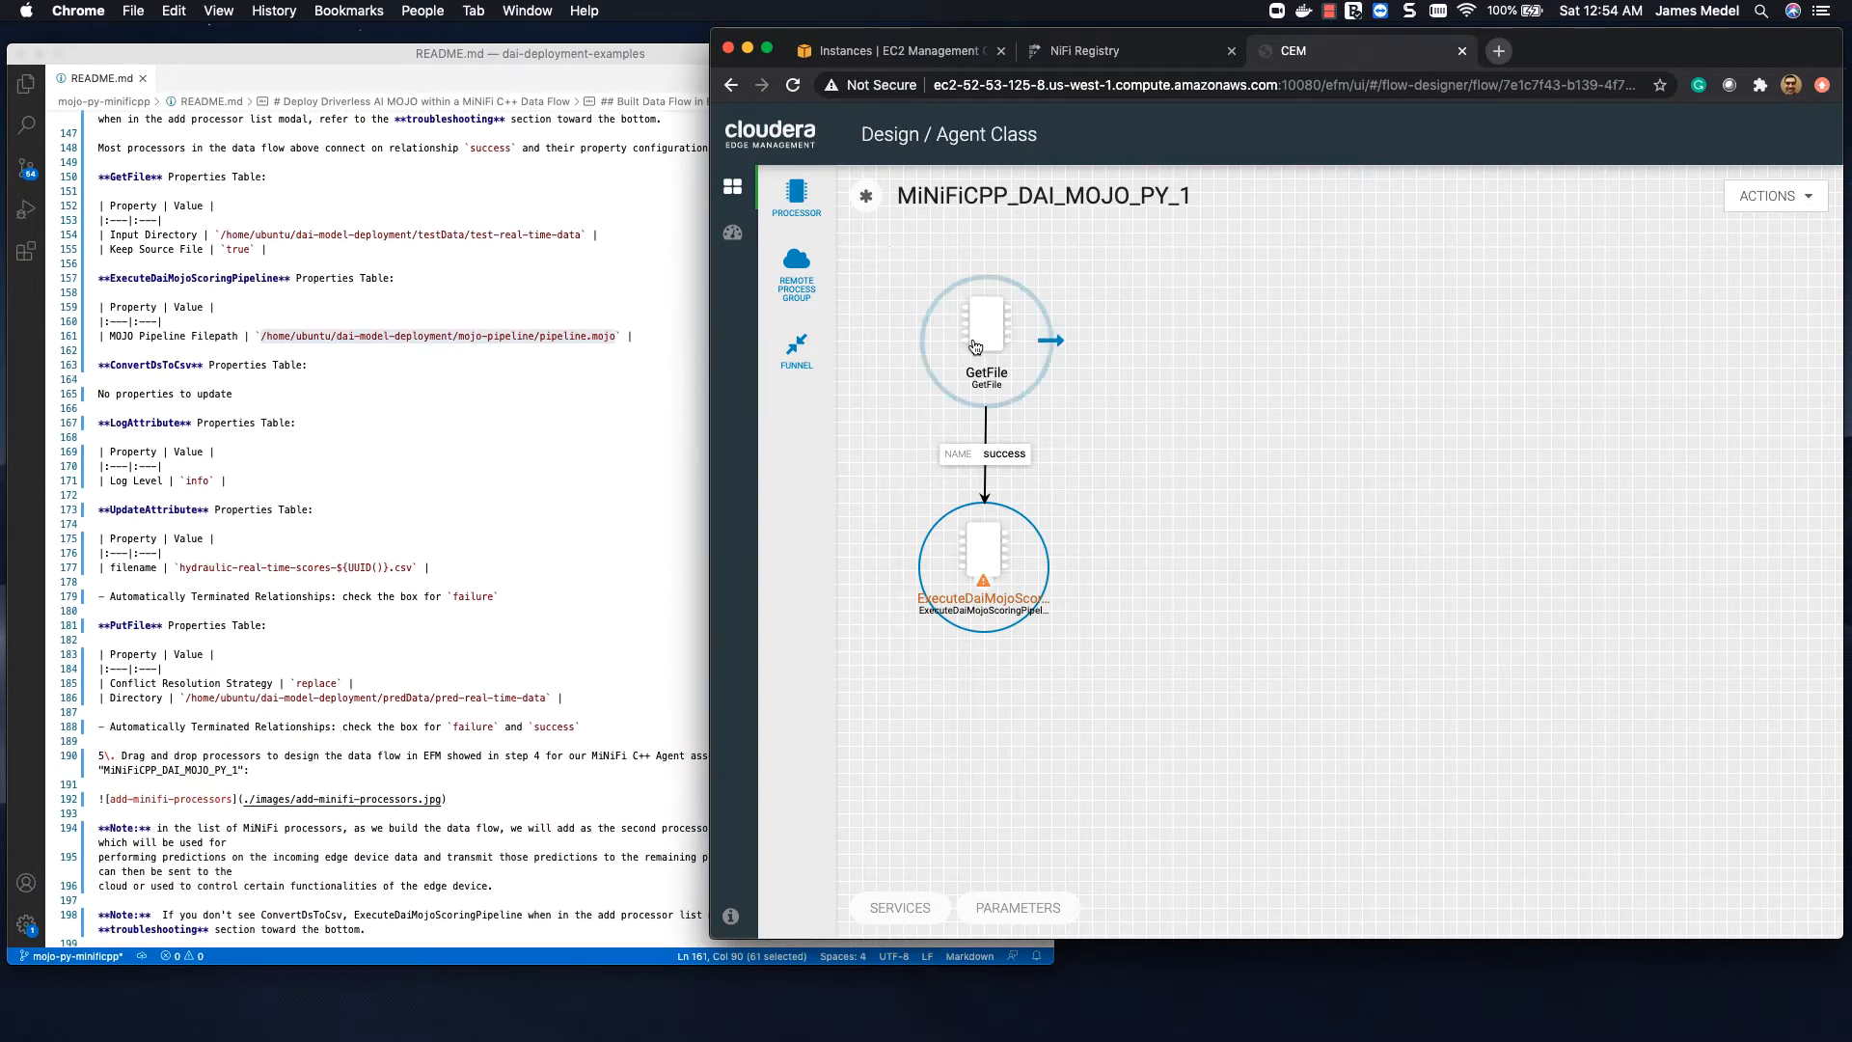
{"action": "left_click_drag", "start_coordinate": [799, 196], "coordinate": [1199, 656]}
{"action": "left_click", "coordinate": [1544, 288]}
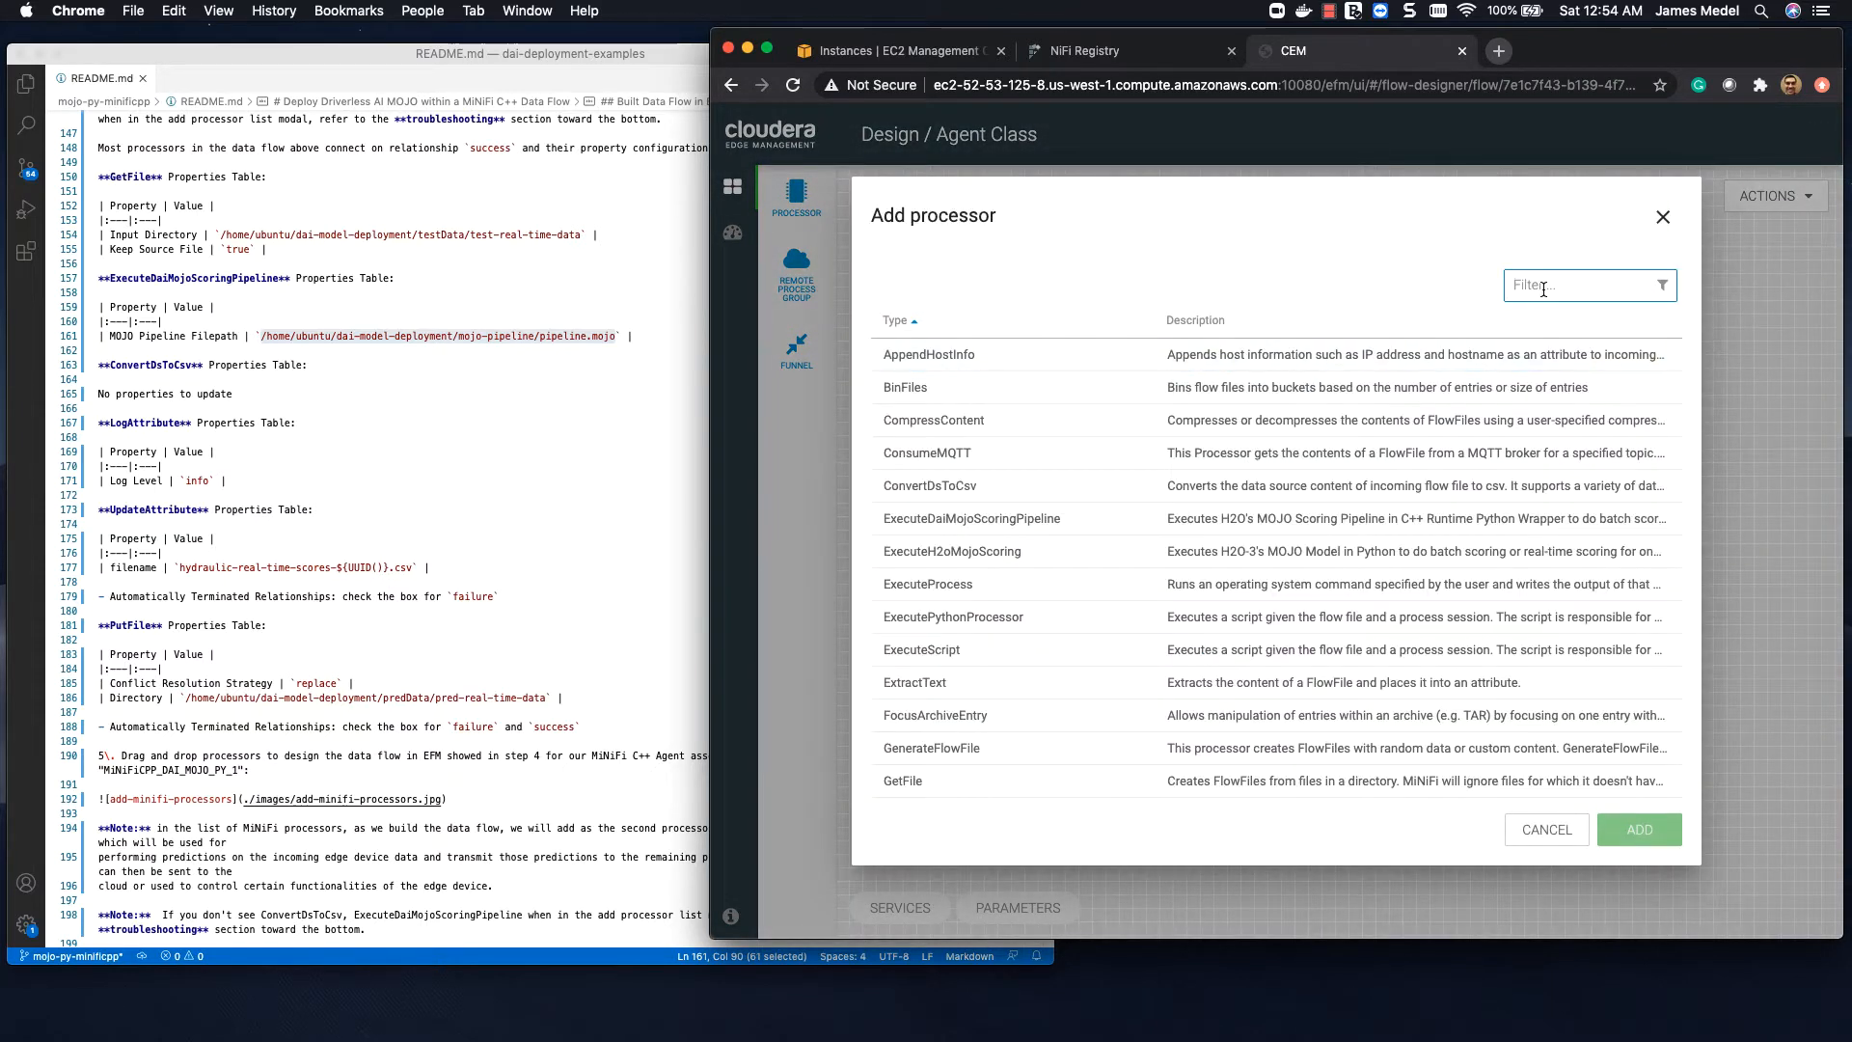
{"action": "left_click", "coordinate": [1086, 496]}
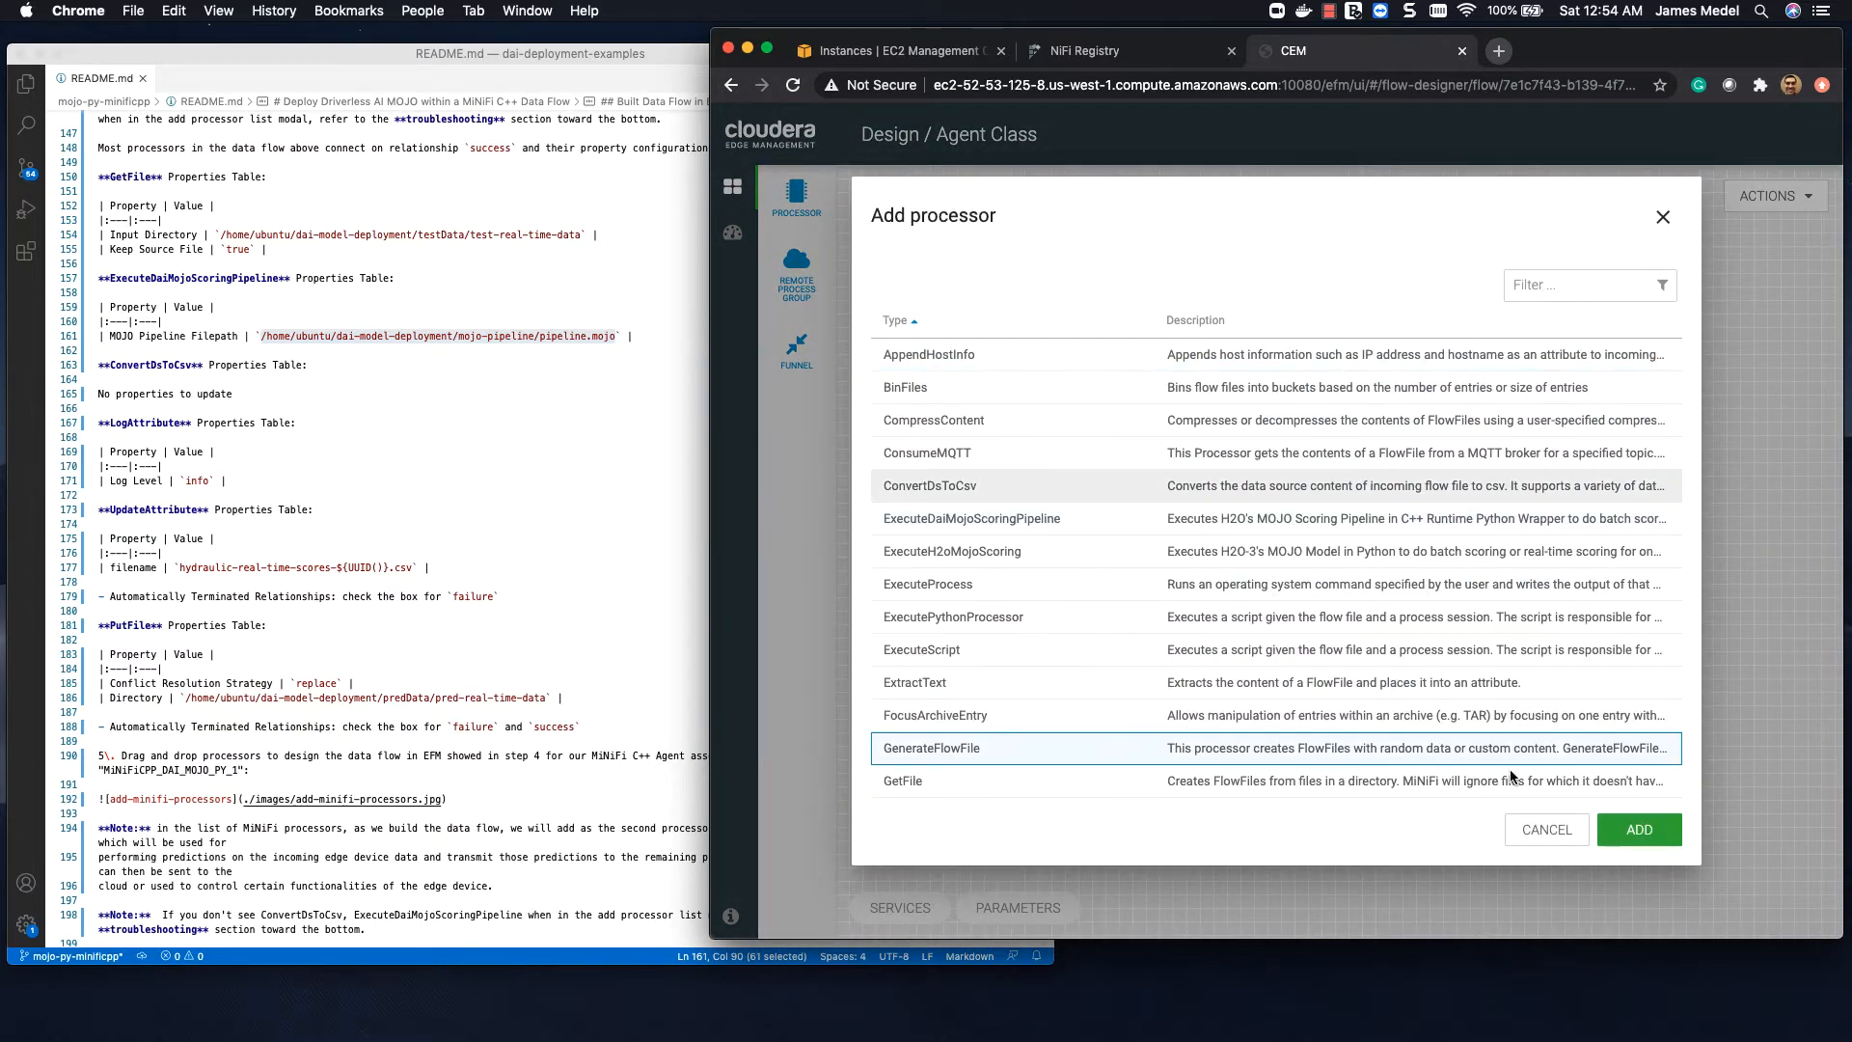
{"action": "left_click", "coordinate": [1640, 830]}
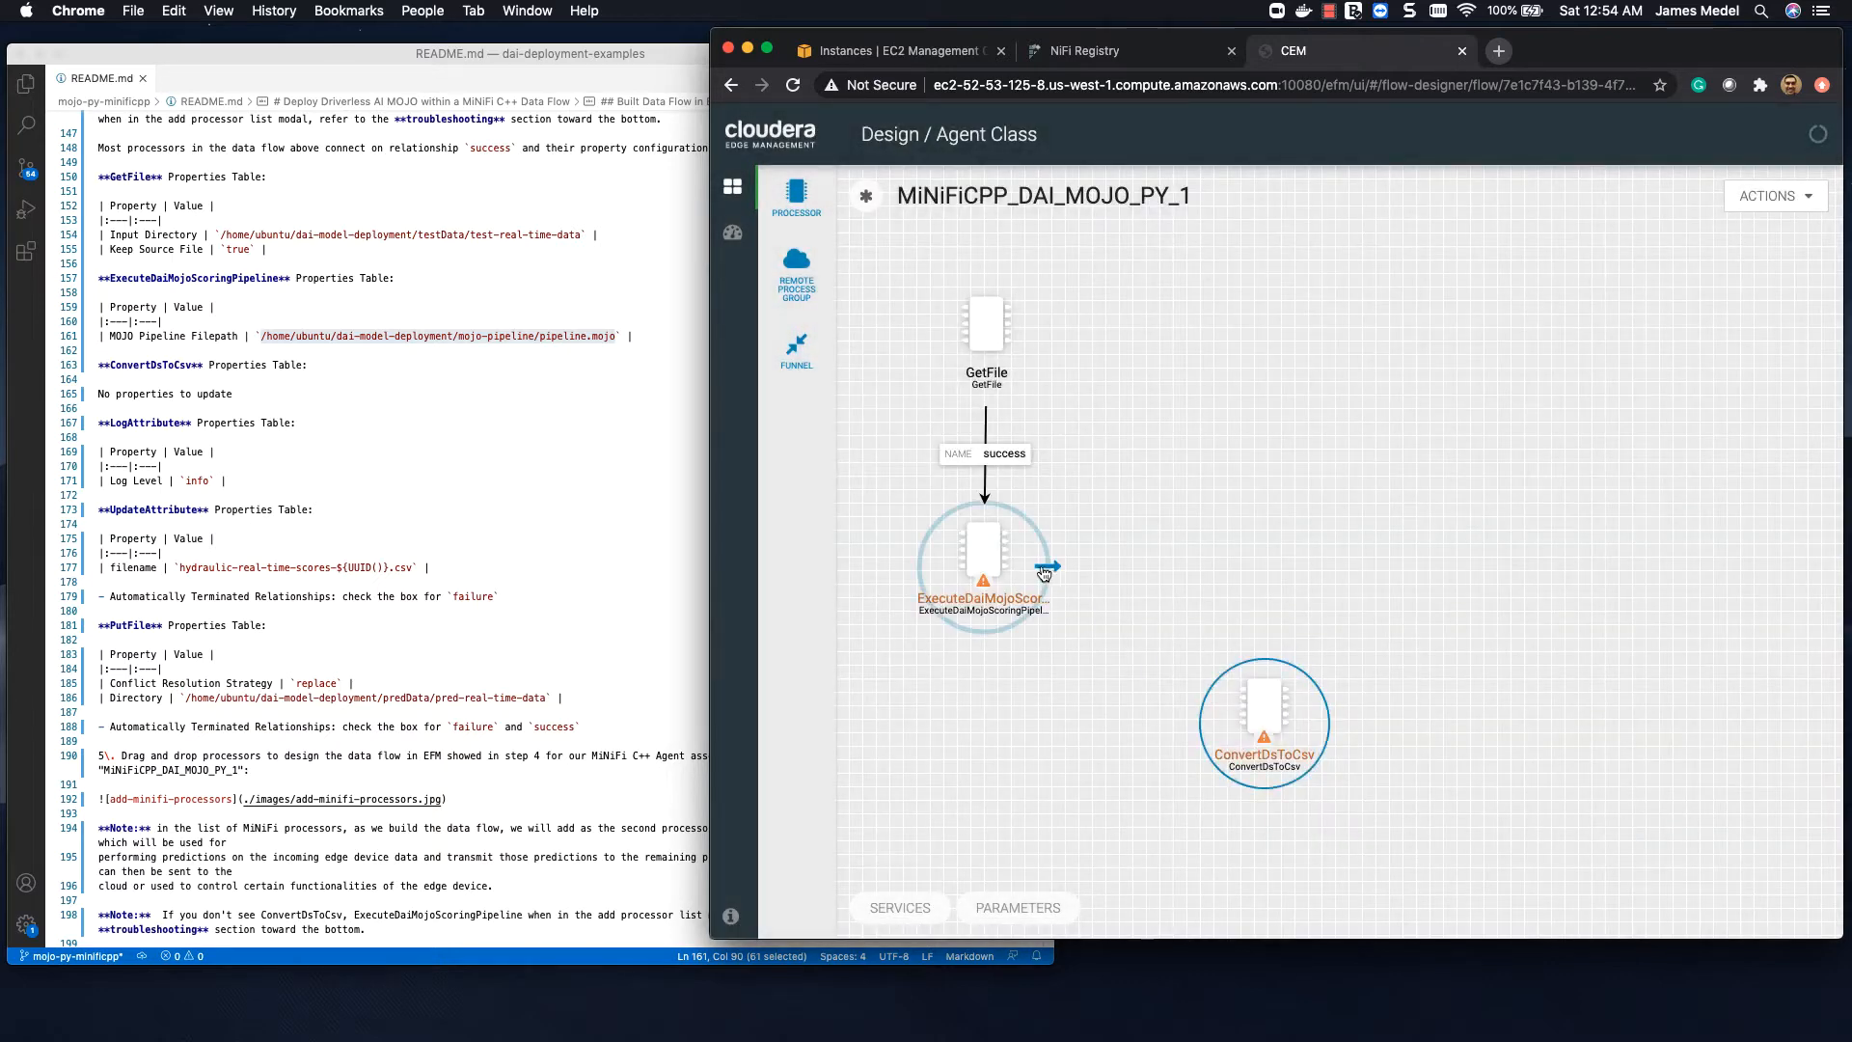
{"action": "left_click_drag", "start_coordinate": [1046, 567], "coordinate": [1235, 679]}
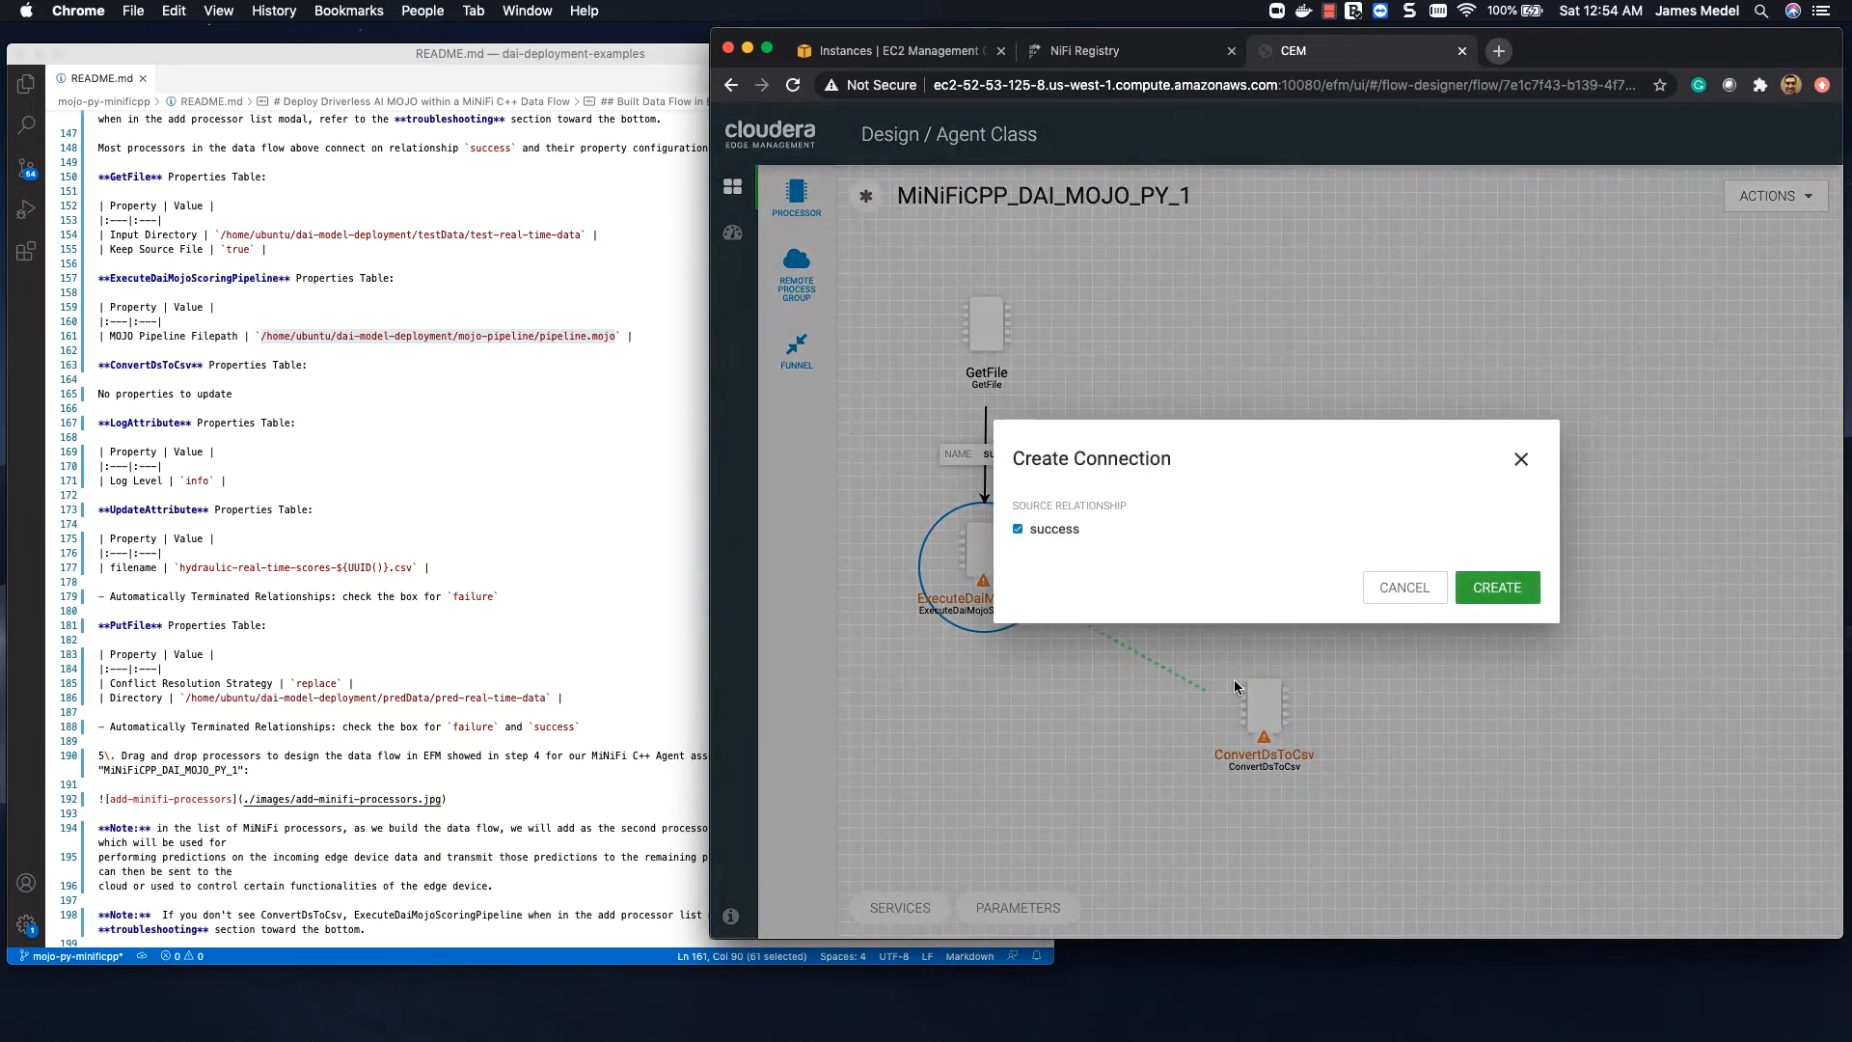
{"action": "left_click", "coordinate": [1493, 590]}
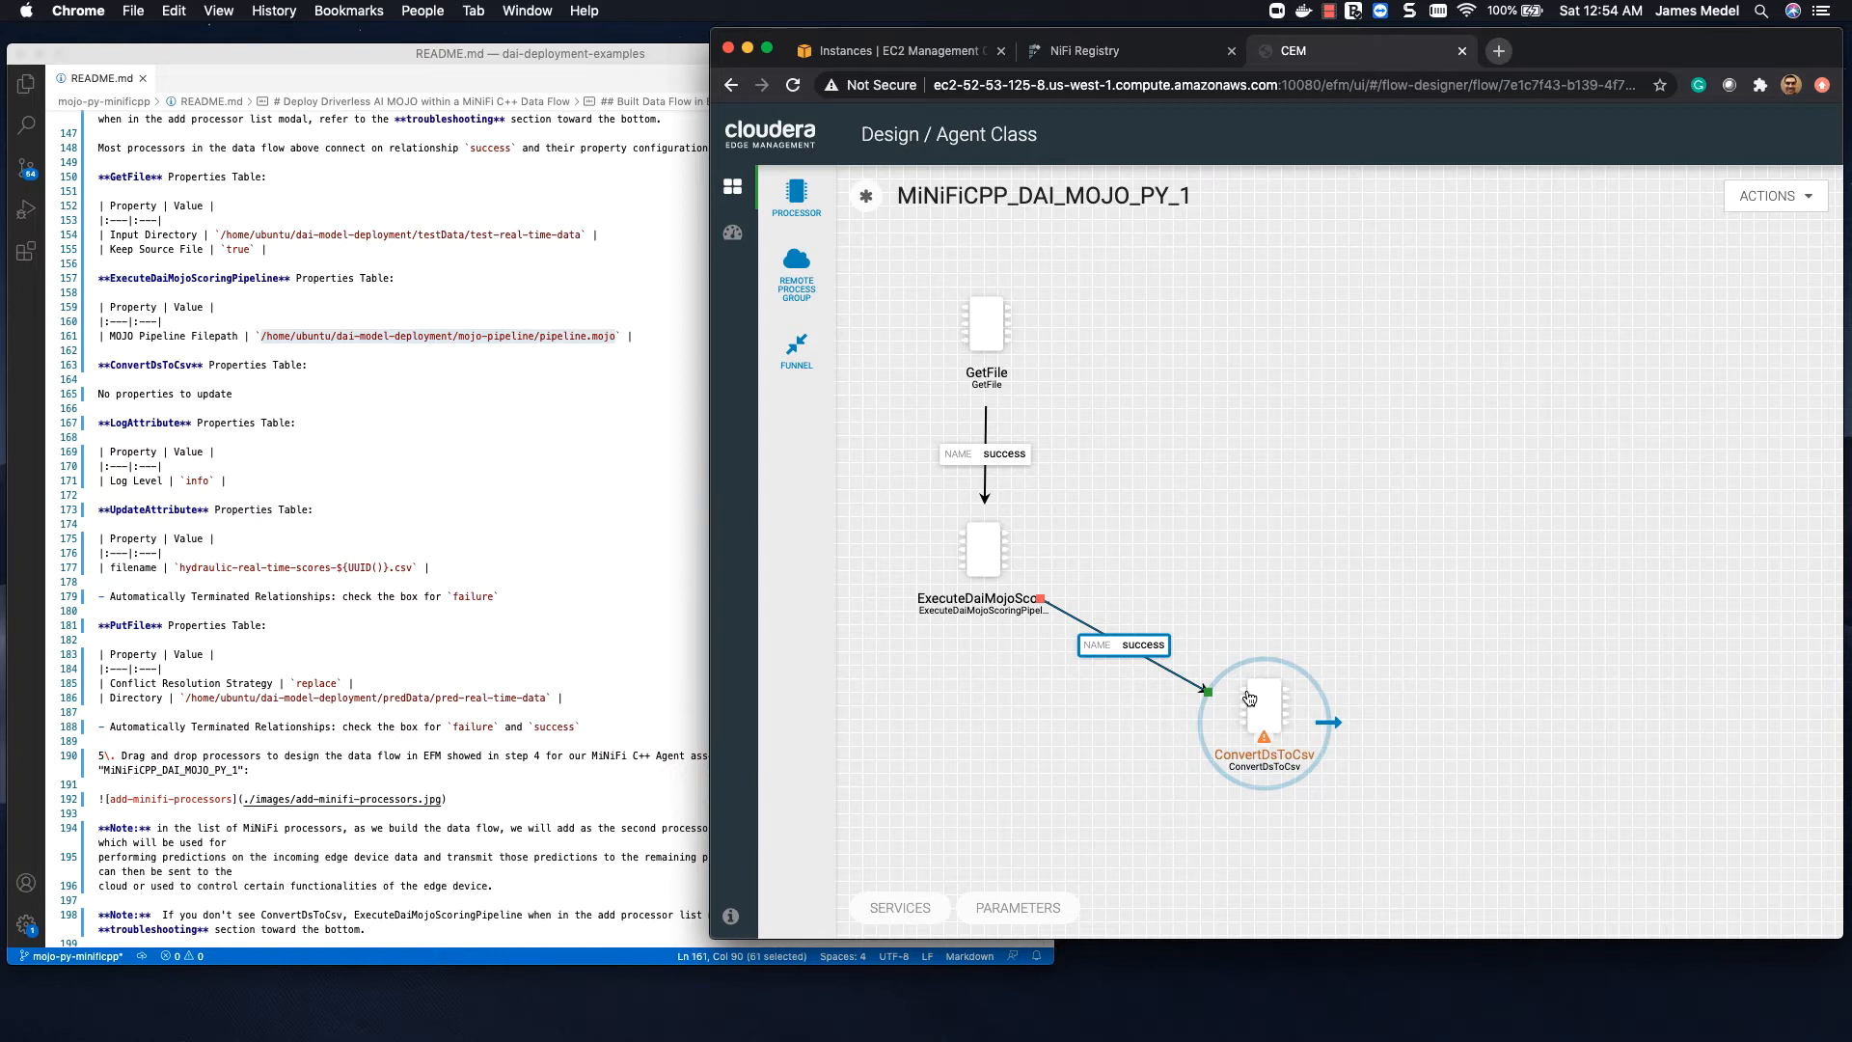
Step: Add a LogAttribute processor level with ConvertDsToCsv on its right and connect ConvertDsToCsv to it on the success relationship
{"action": "left_click_drag", "start_coordinate": [796, 195], "coordinate": [1493, 669]}
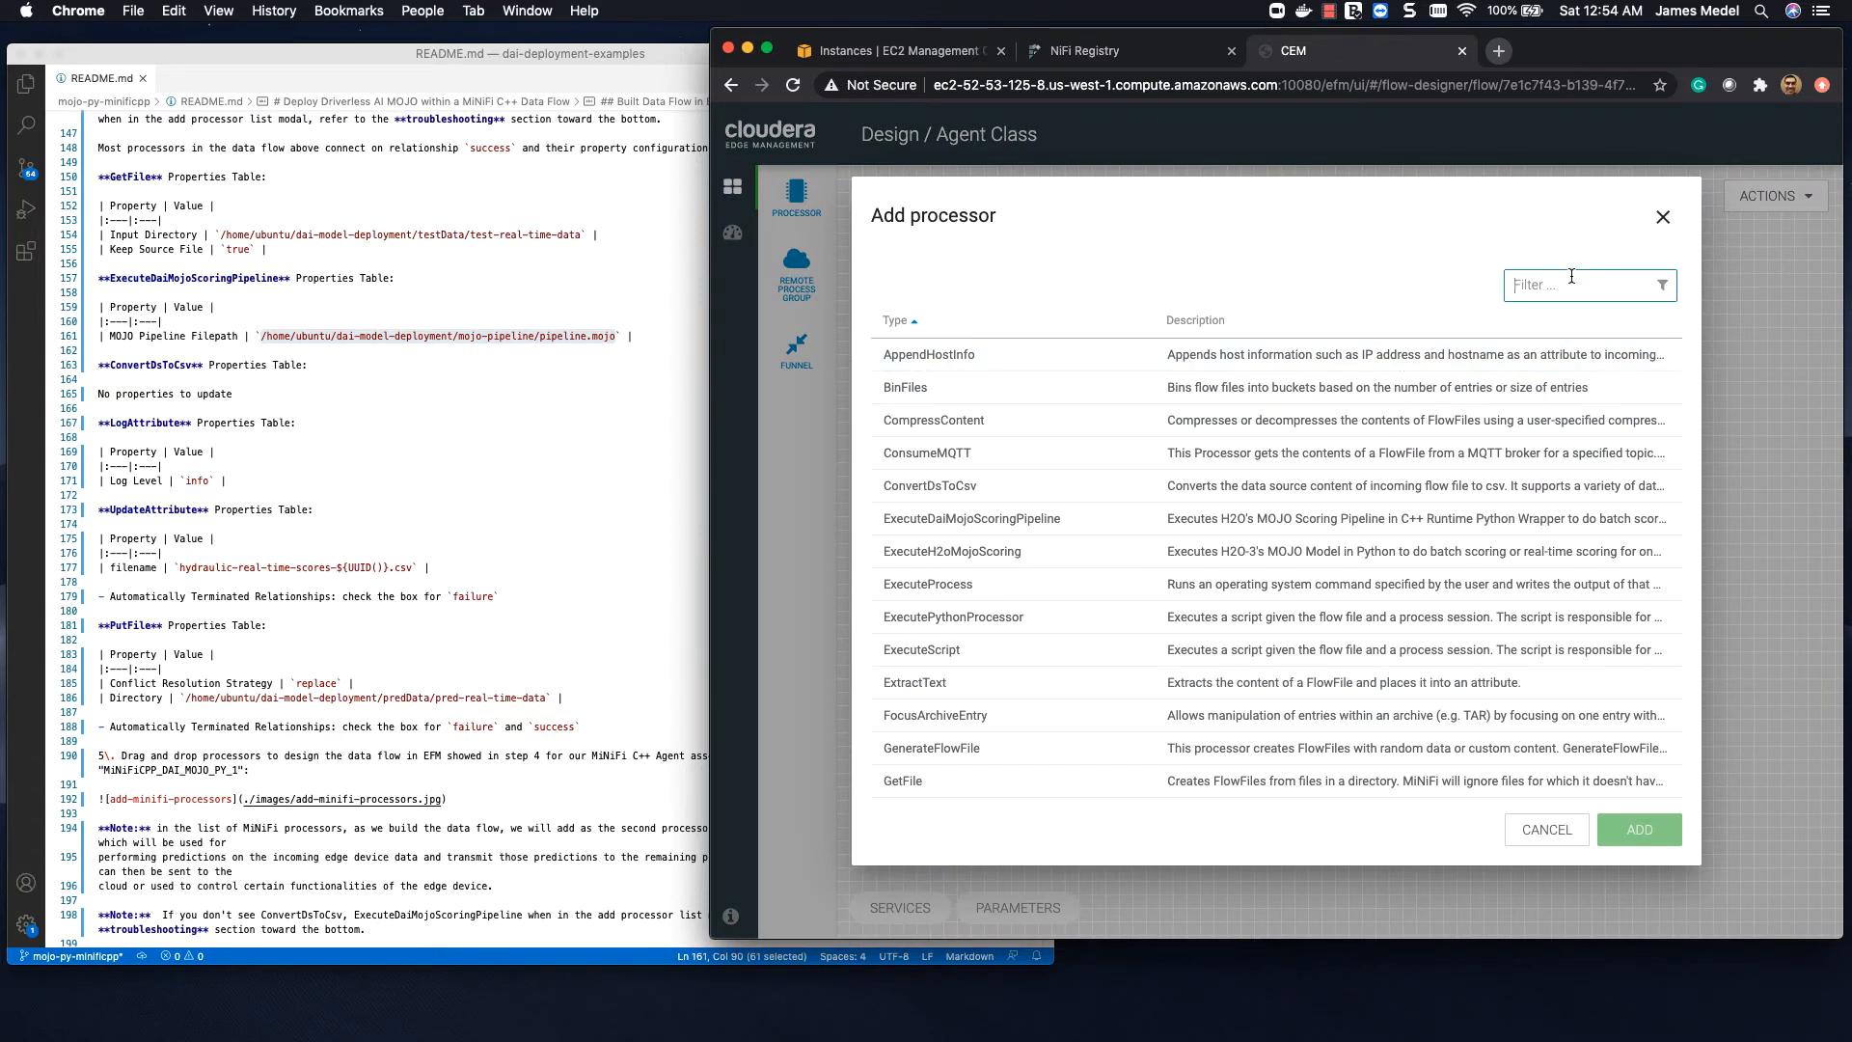
{"action": "type", "text": "logatt"}
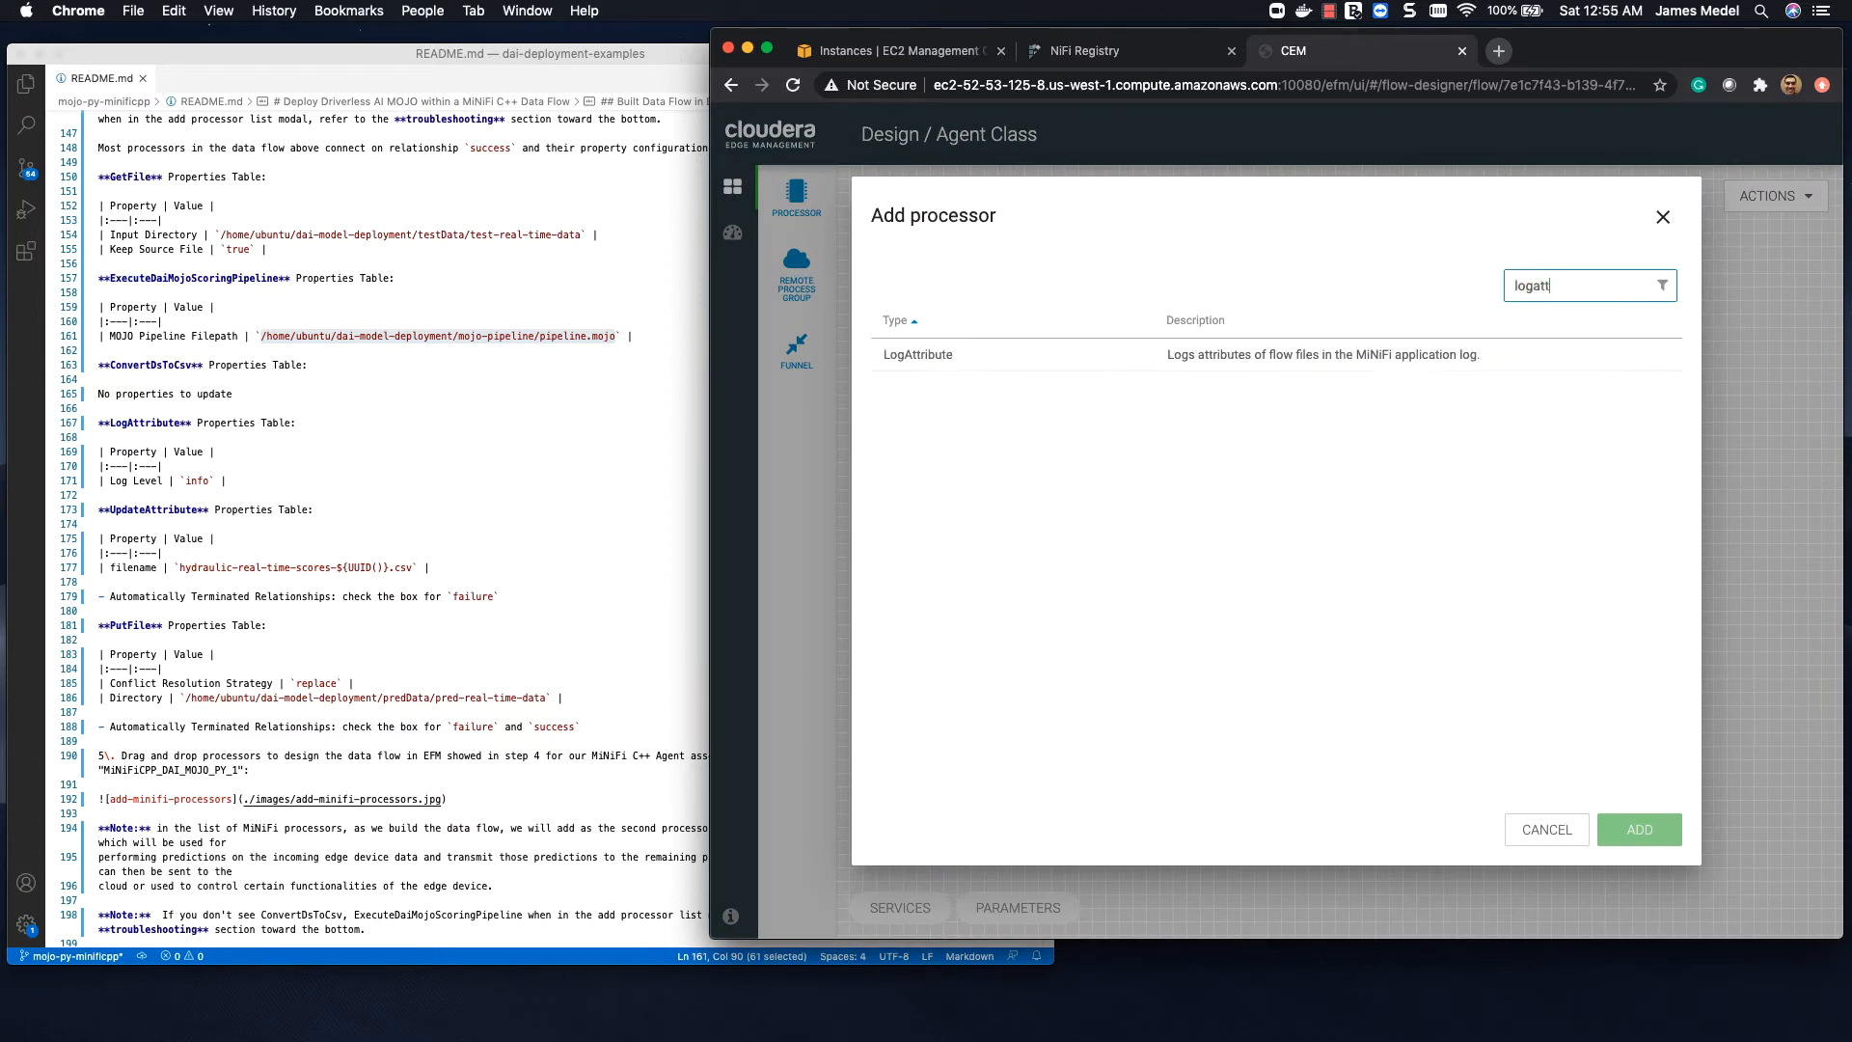
{"action": "left_click", "coordinate": [1294, 355]}
{"action": "left_click", "coordinate": [1640, 828]}
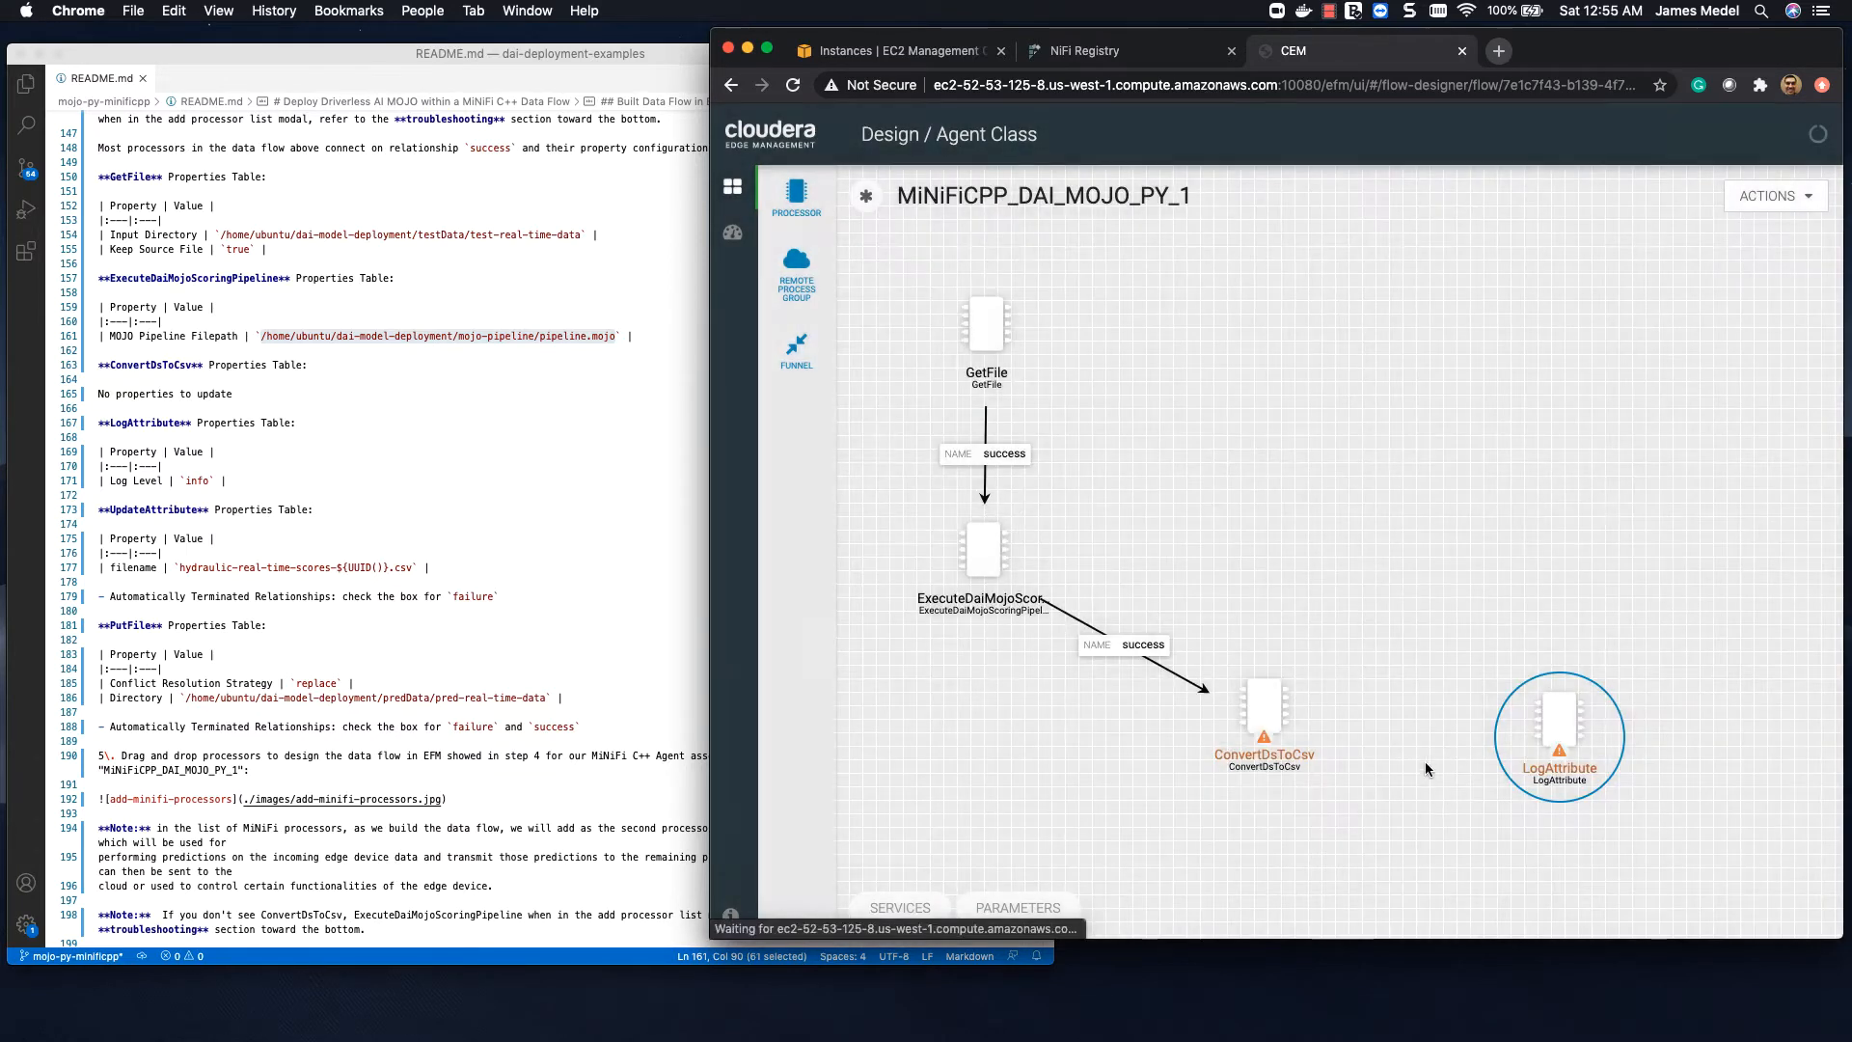
{"action": "left_click_drag", "start_coordinate": [1548, 730], "coordinate": [1545, 719]}
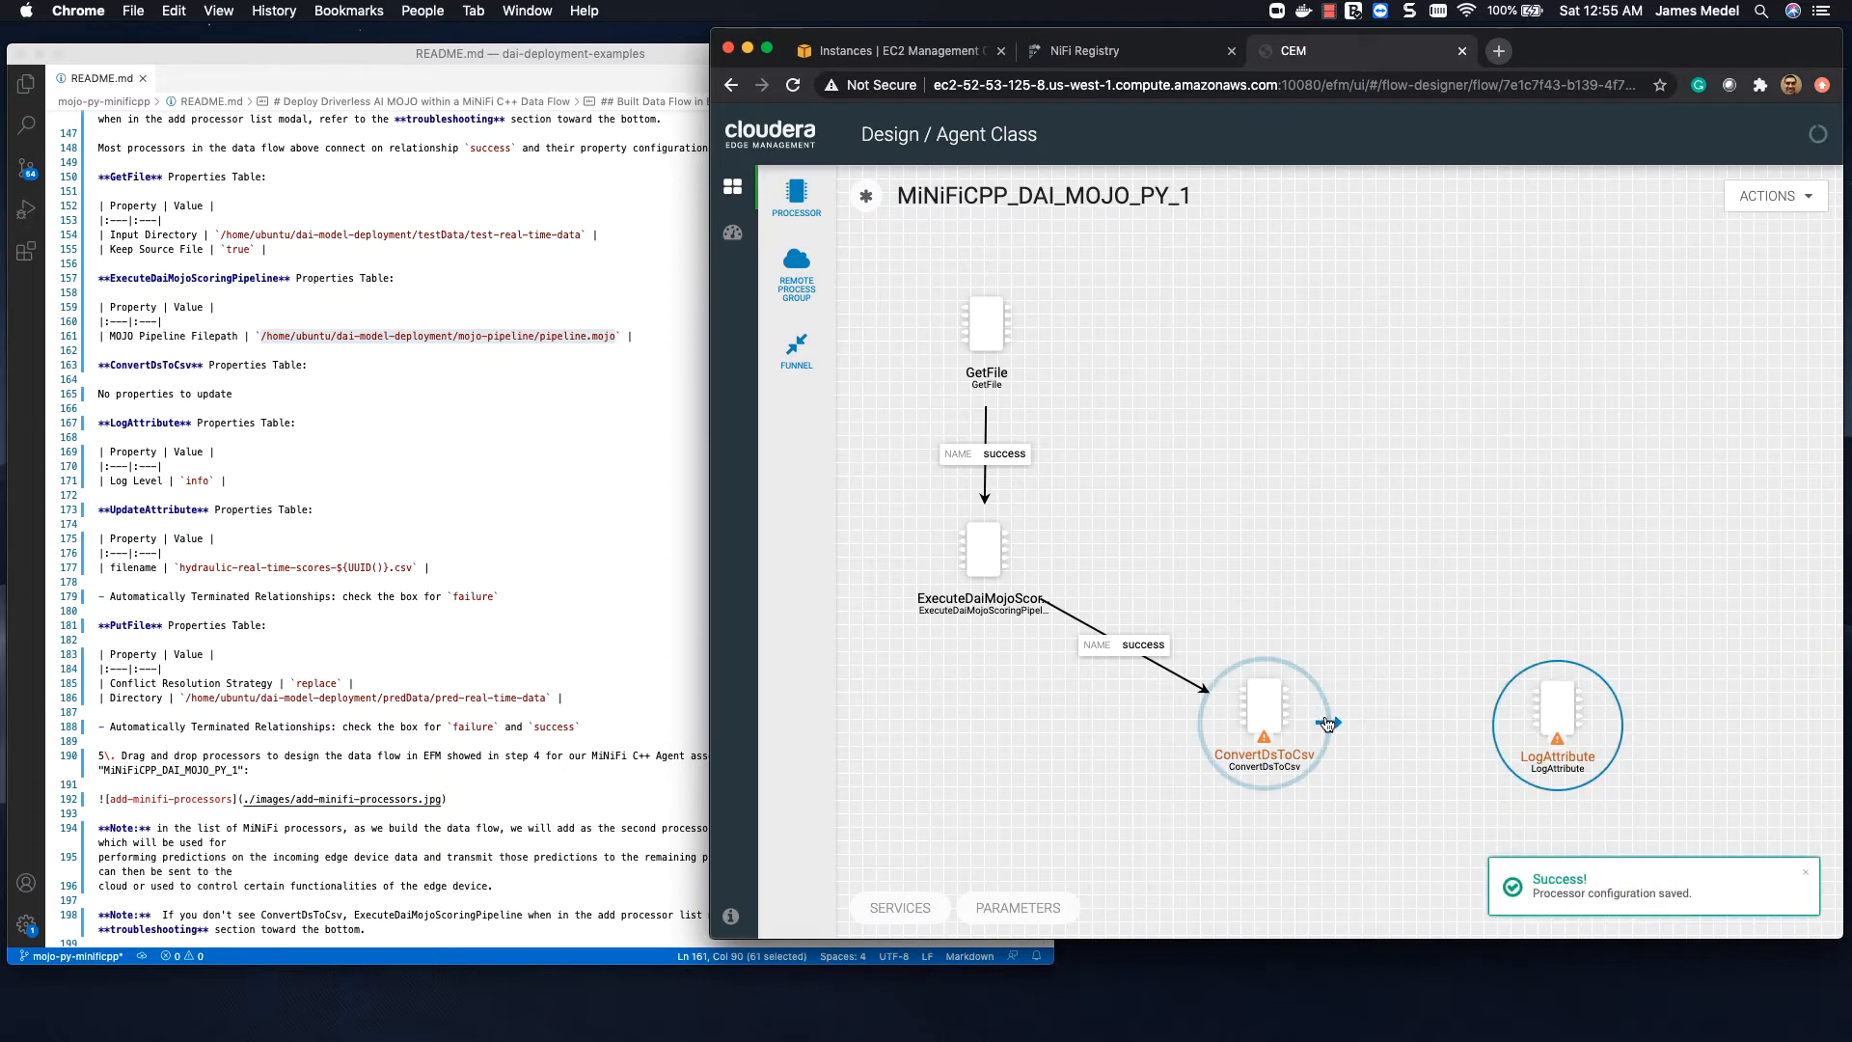
{"action": "left_click_drag", "start_coordinate": [1326, 724], "coordinate": [1599, 726]}
{"action": "left_click", "coordinate": [1493, 587]}
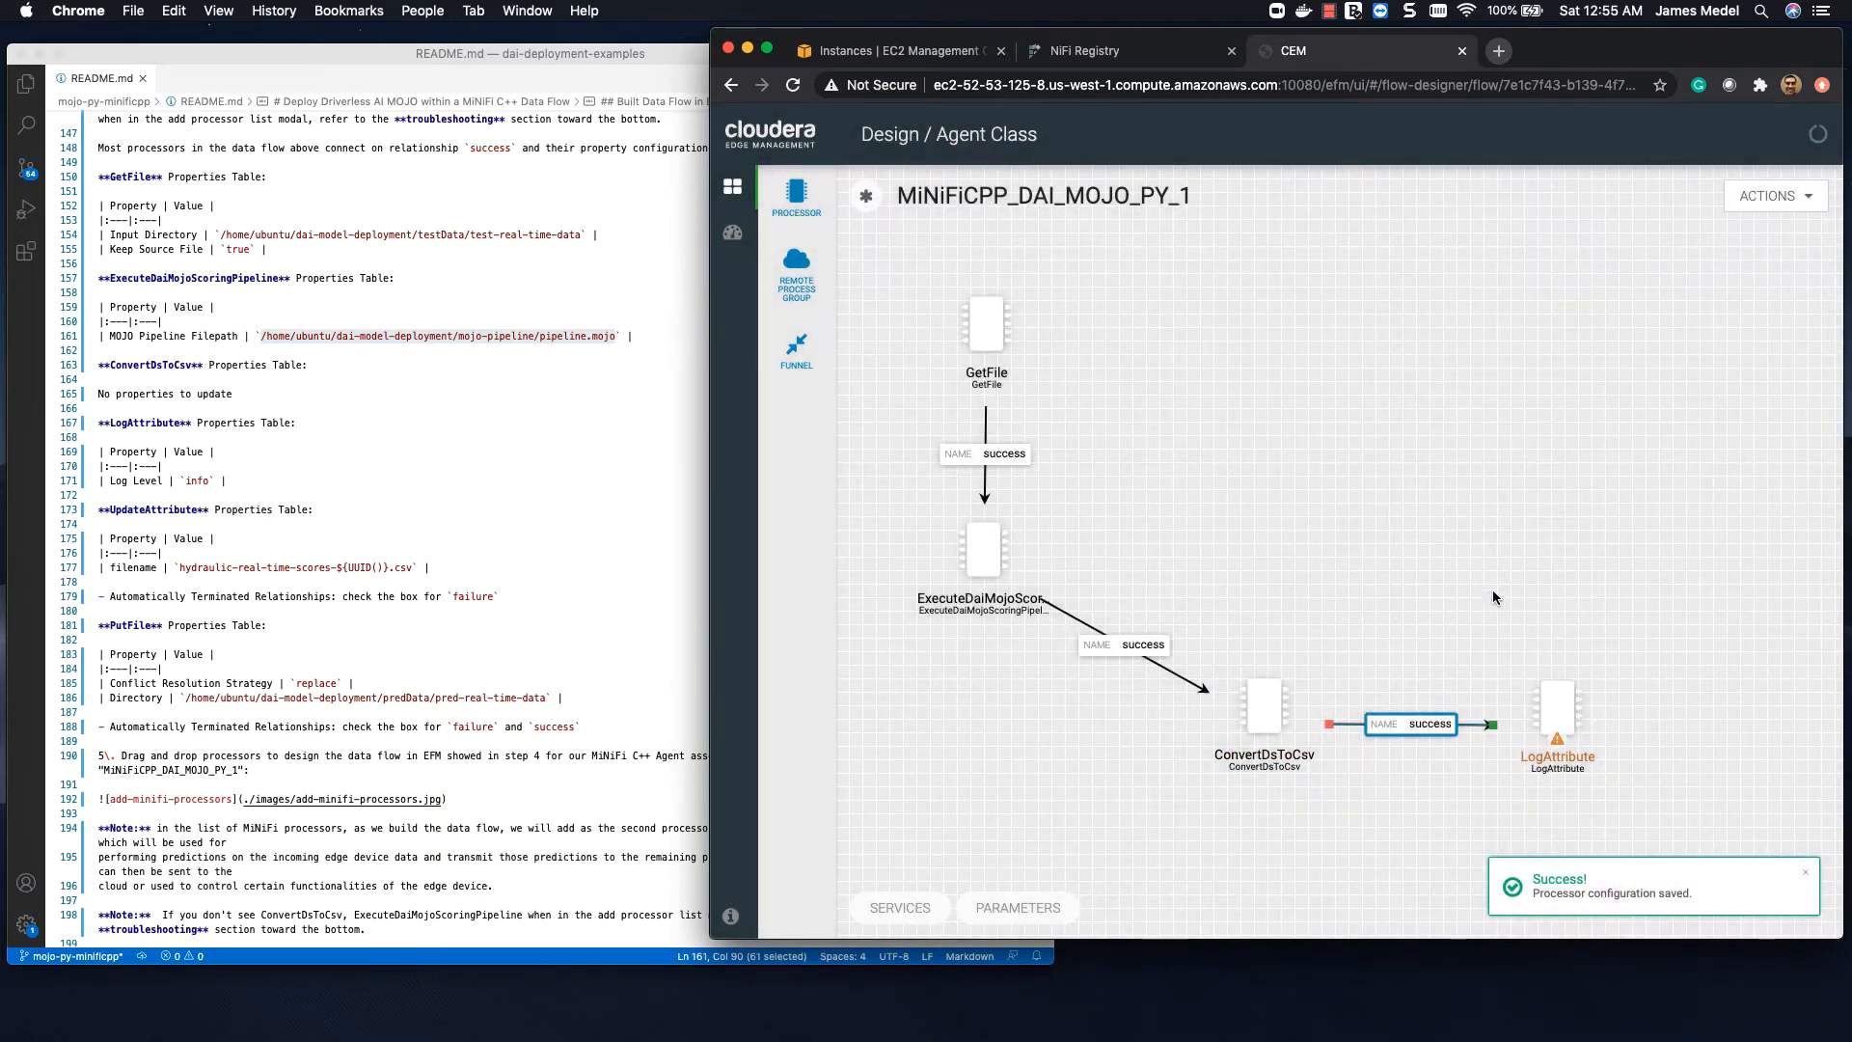
Step: Set LogAttribute's Log Level property to info and apply the processor configuration
{"action": "left_click", "coordinate": [1563, 714]}
{"action": "double_click", "coordinate": [1563, 714]}
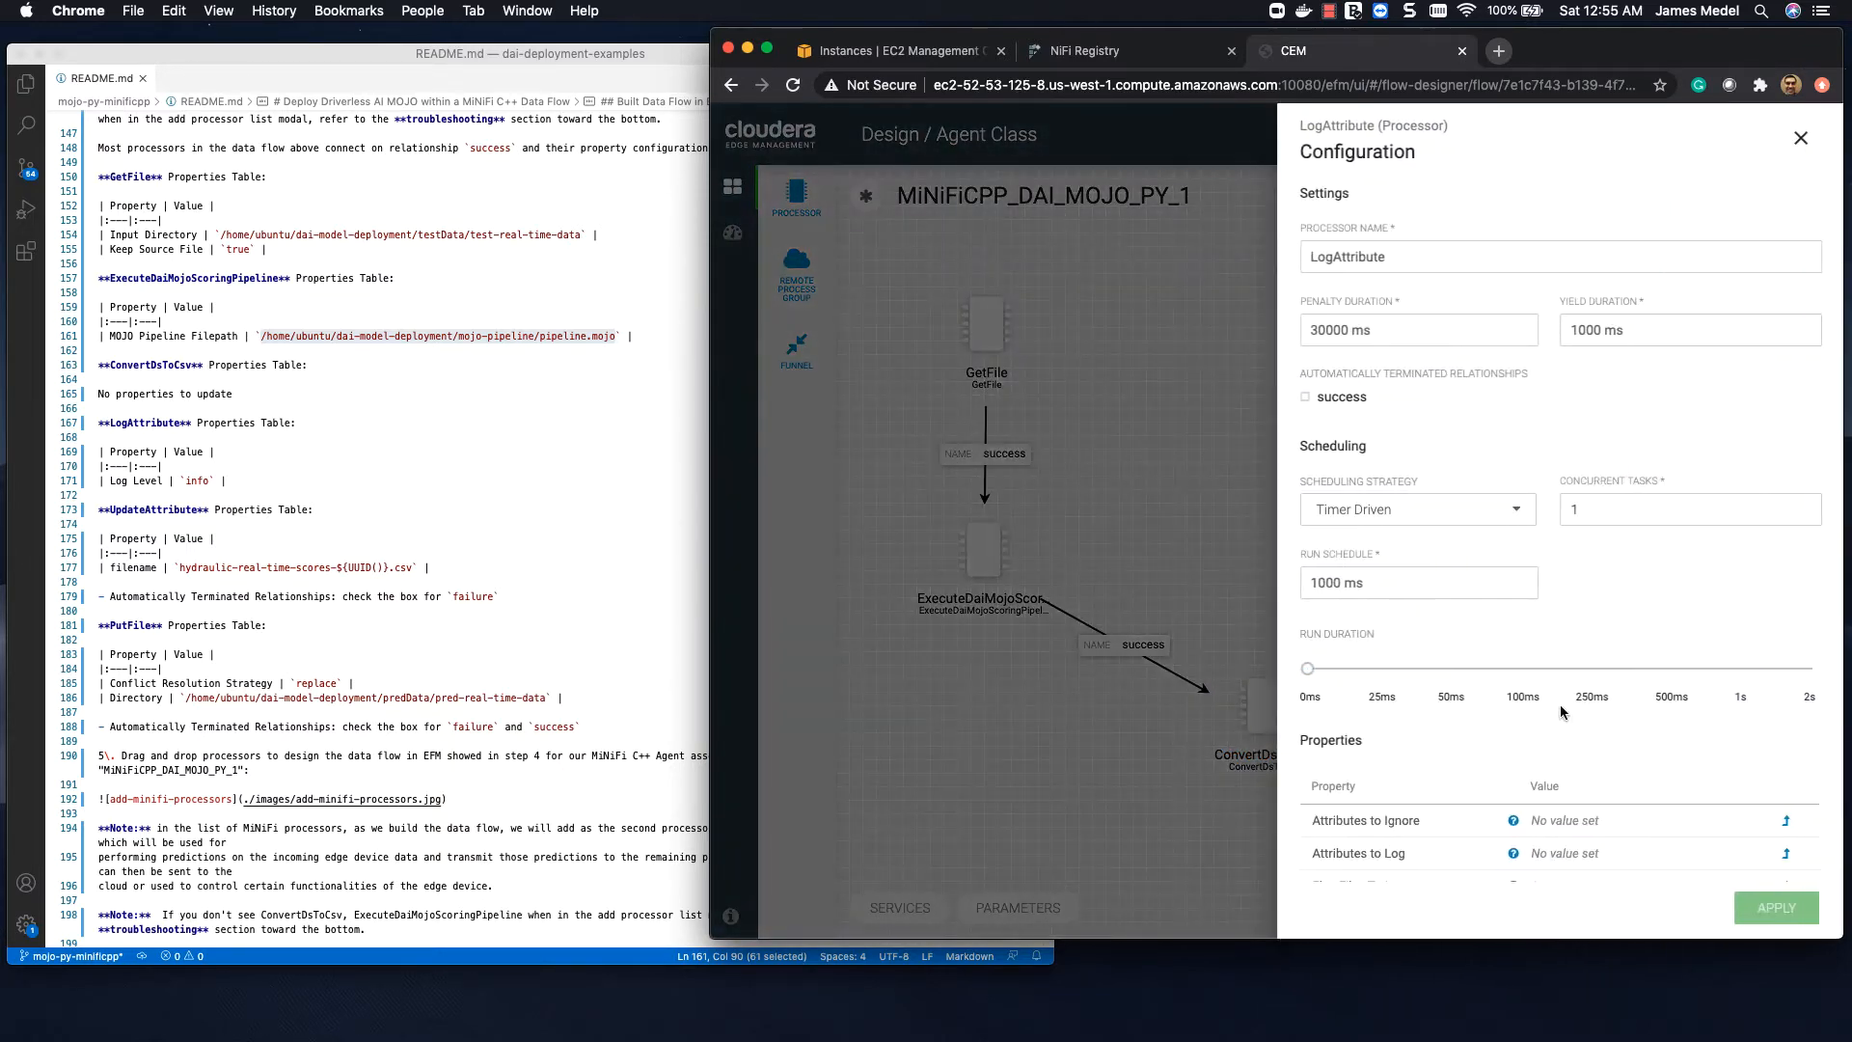
{"action": "scroll", "coordinate": [1548, 733], "scroll_direction": "down", "scroll_amount": 4}
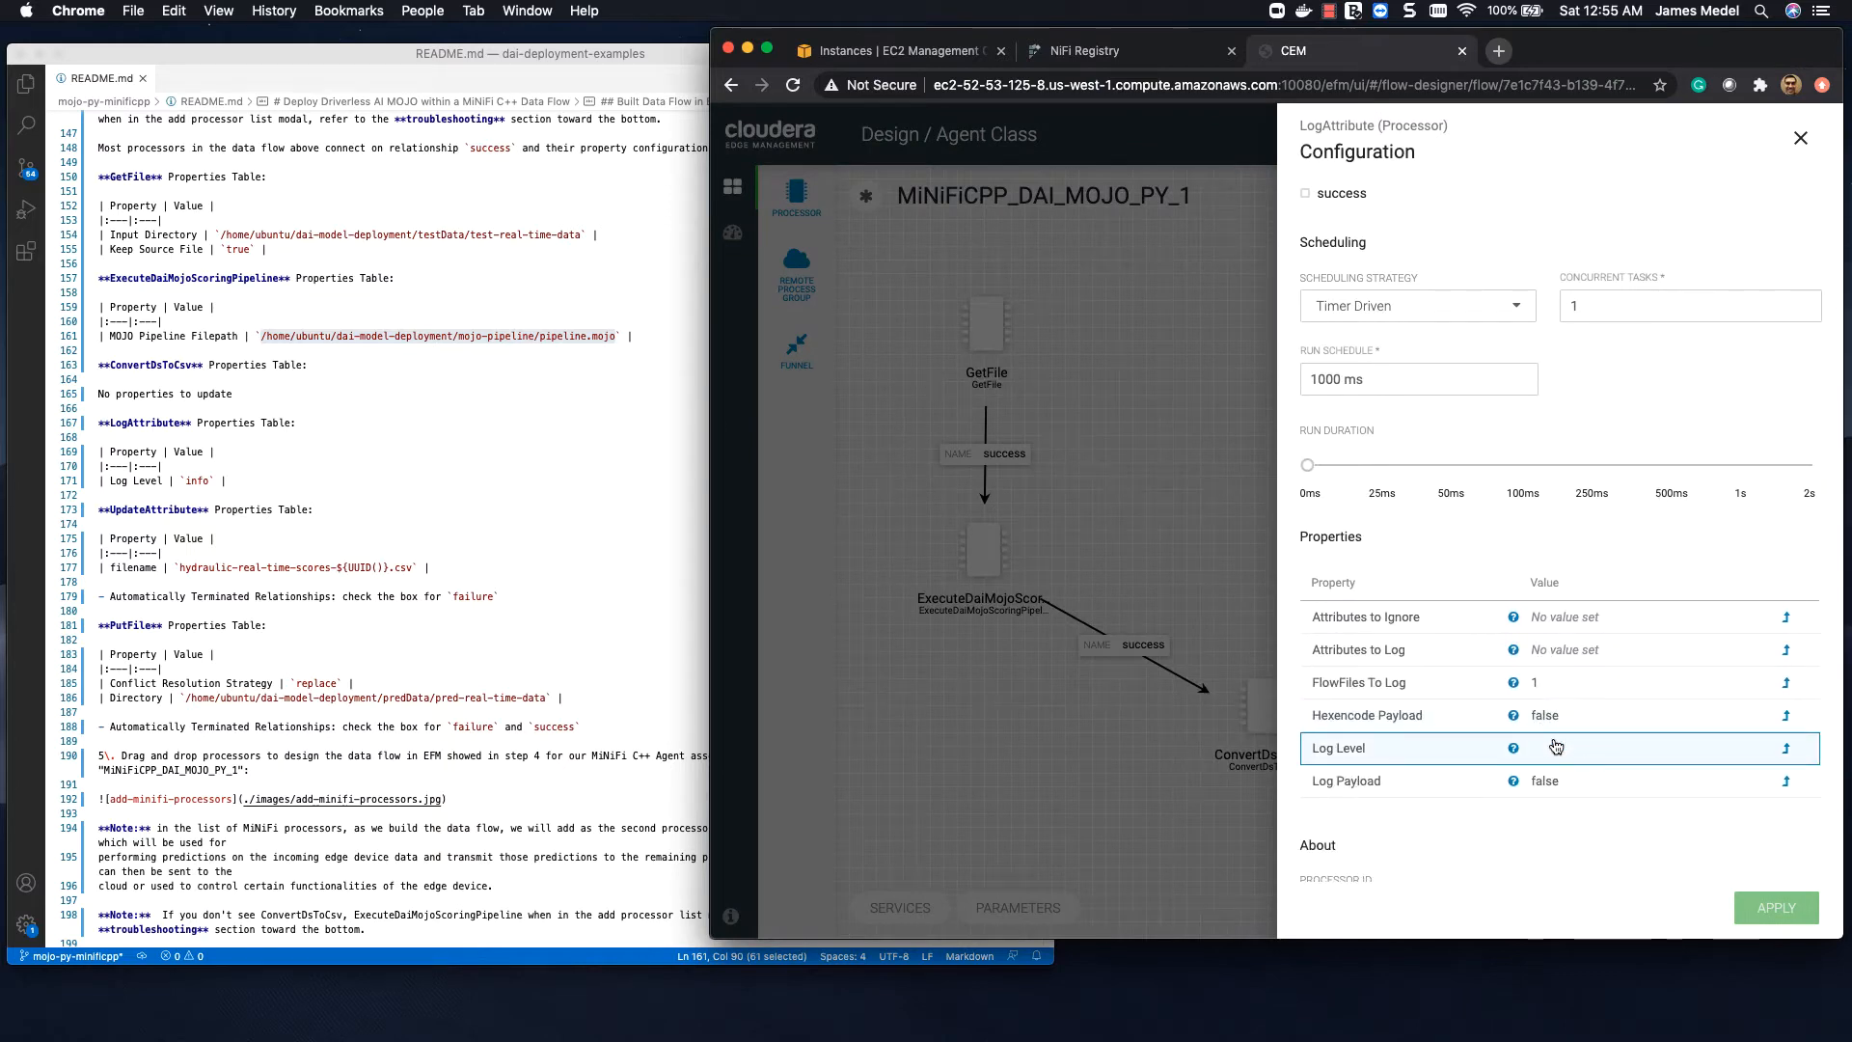
{"action": "left_click", "coordinate": [1555, 748]}
{"action": "left_click", "coordinate": [1555, 745]}
{"action": "left_click", "coordinate": [1547, 827]}
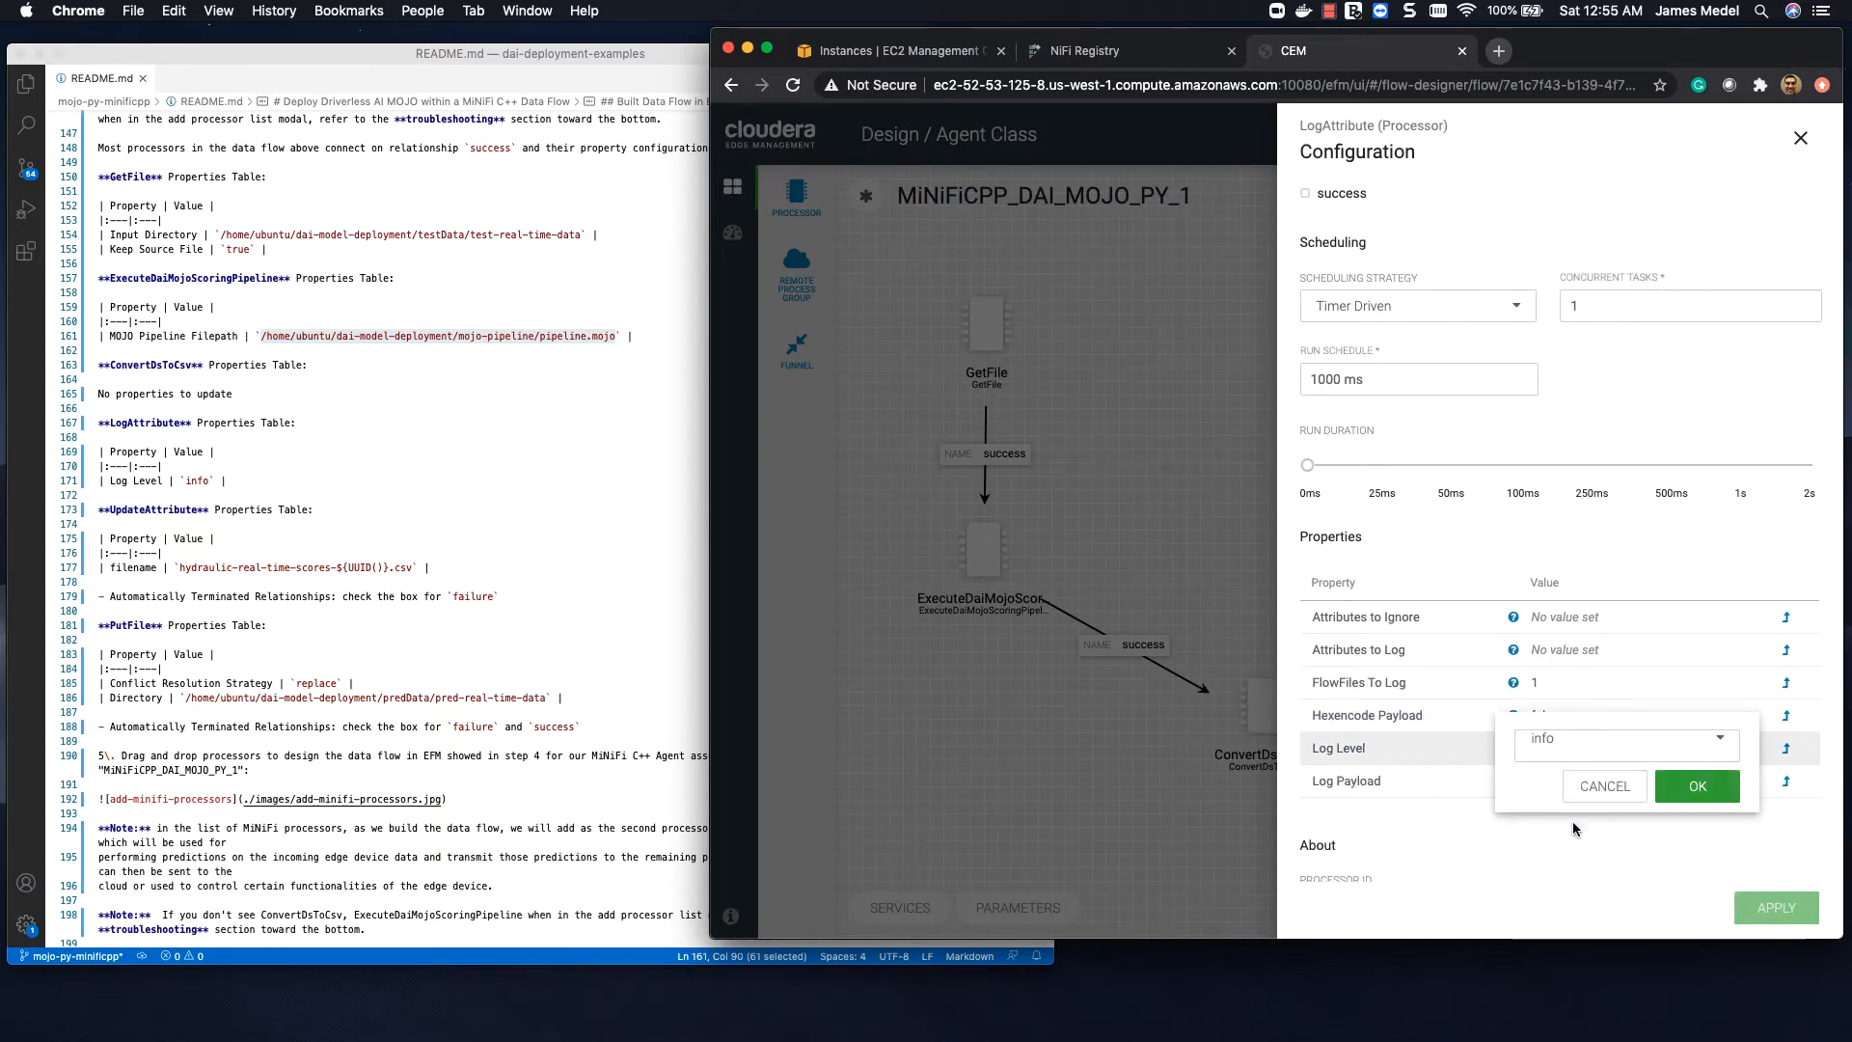
{"action": "left_click", "coordinate": [1693, 784]}
{"action": "left_click", "coordinate": [1783, 907]}
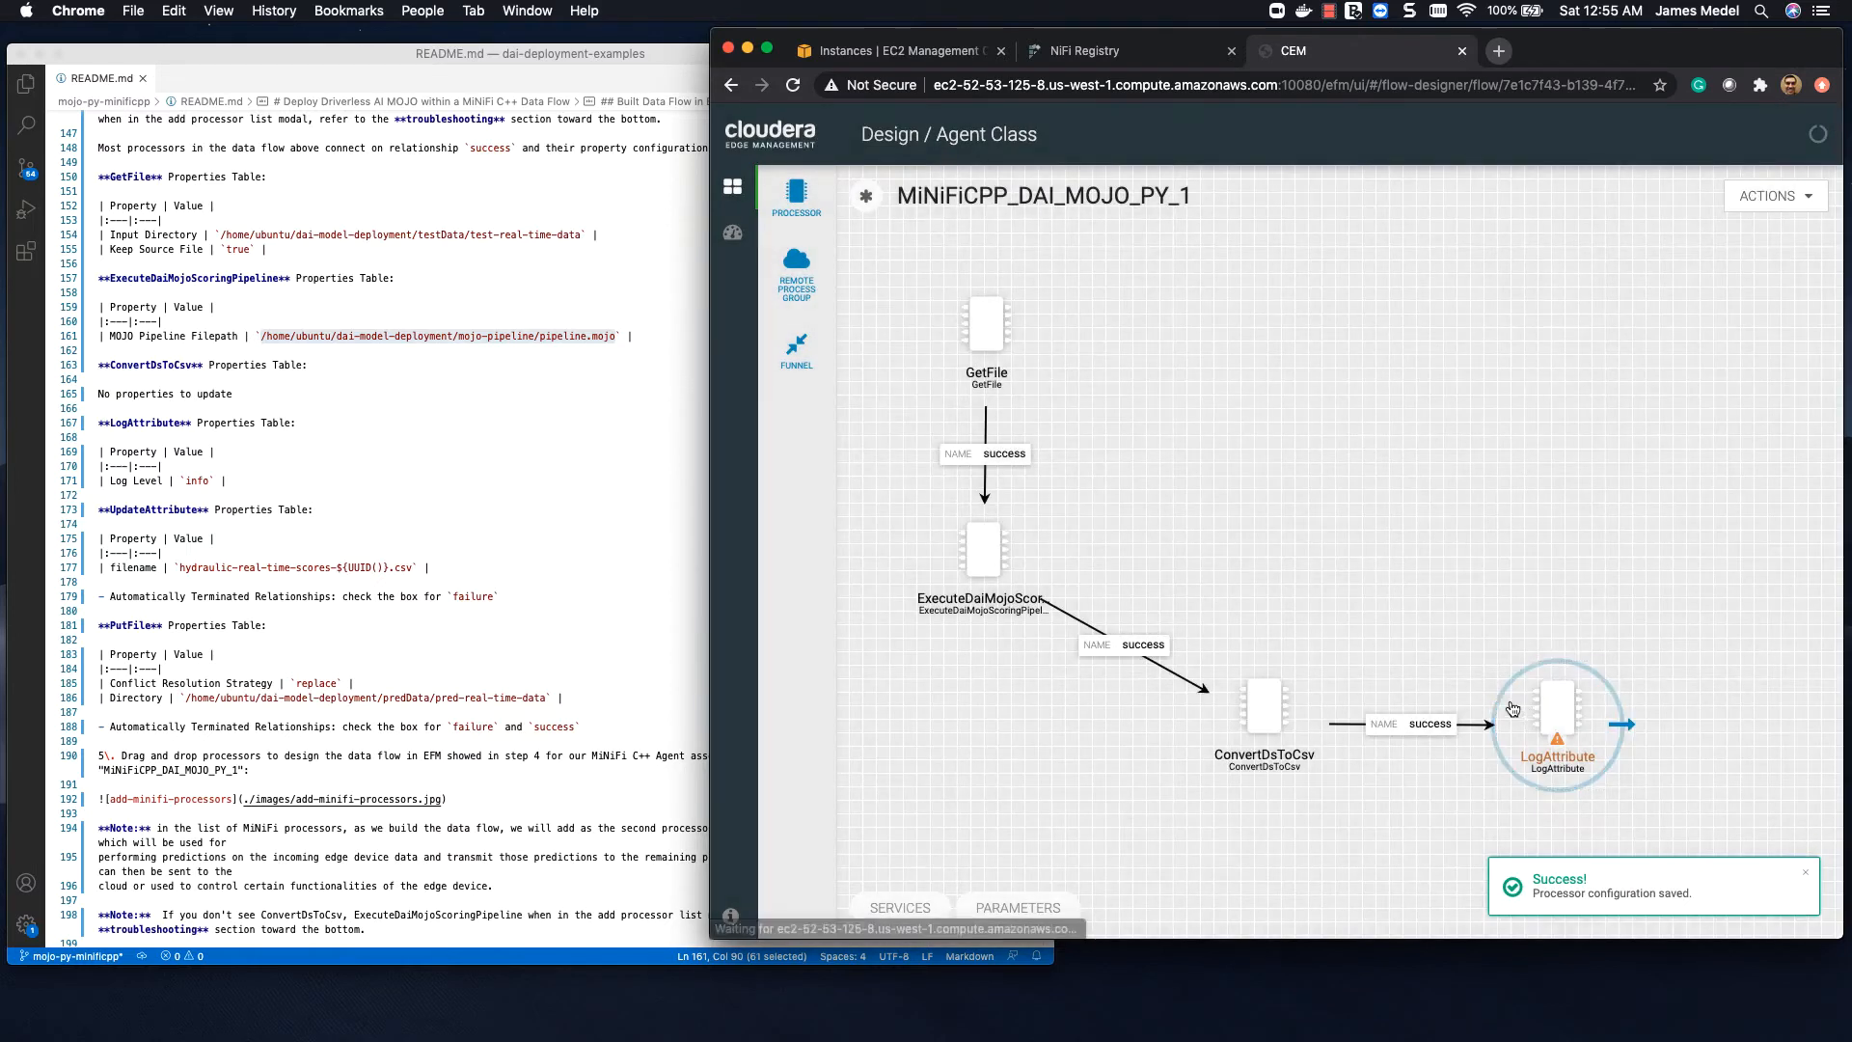
{"action": "double_click", "coordinate": [1536, 712]}
{"action": "left_click", "coordinate": [1187, 517]}
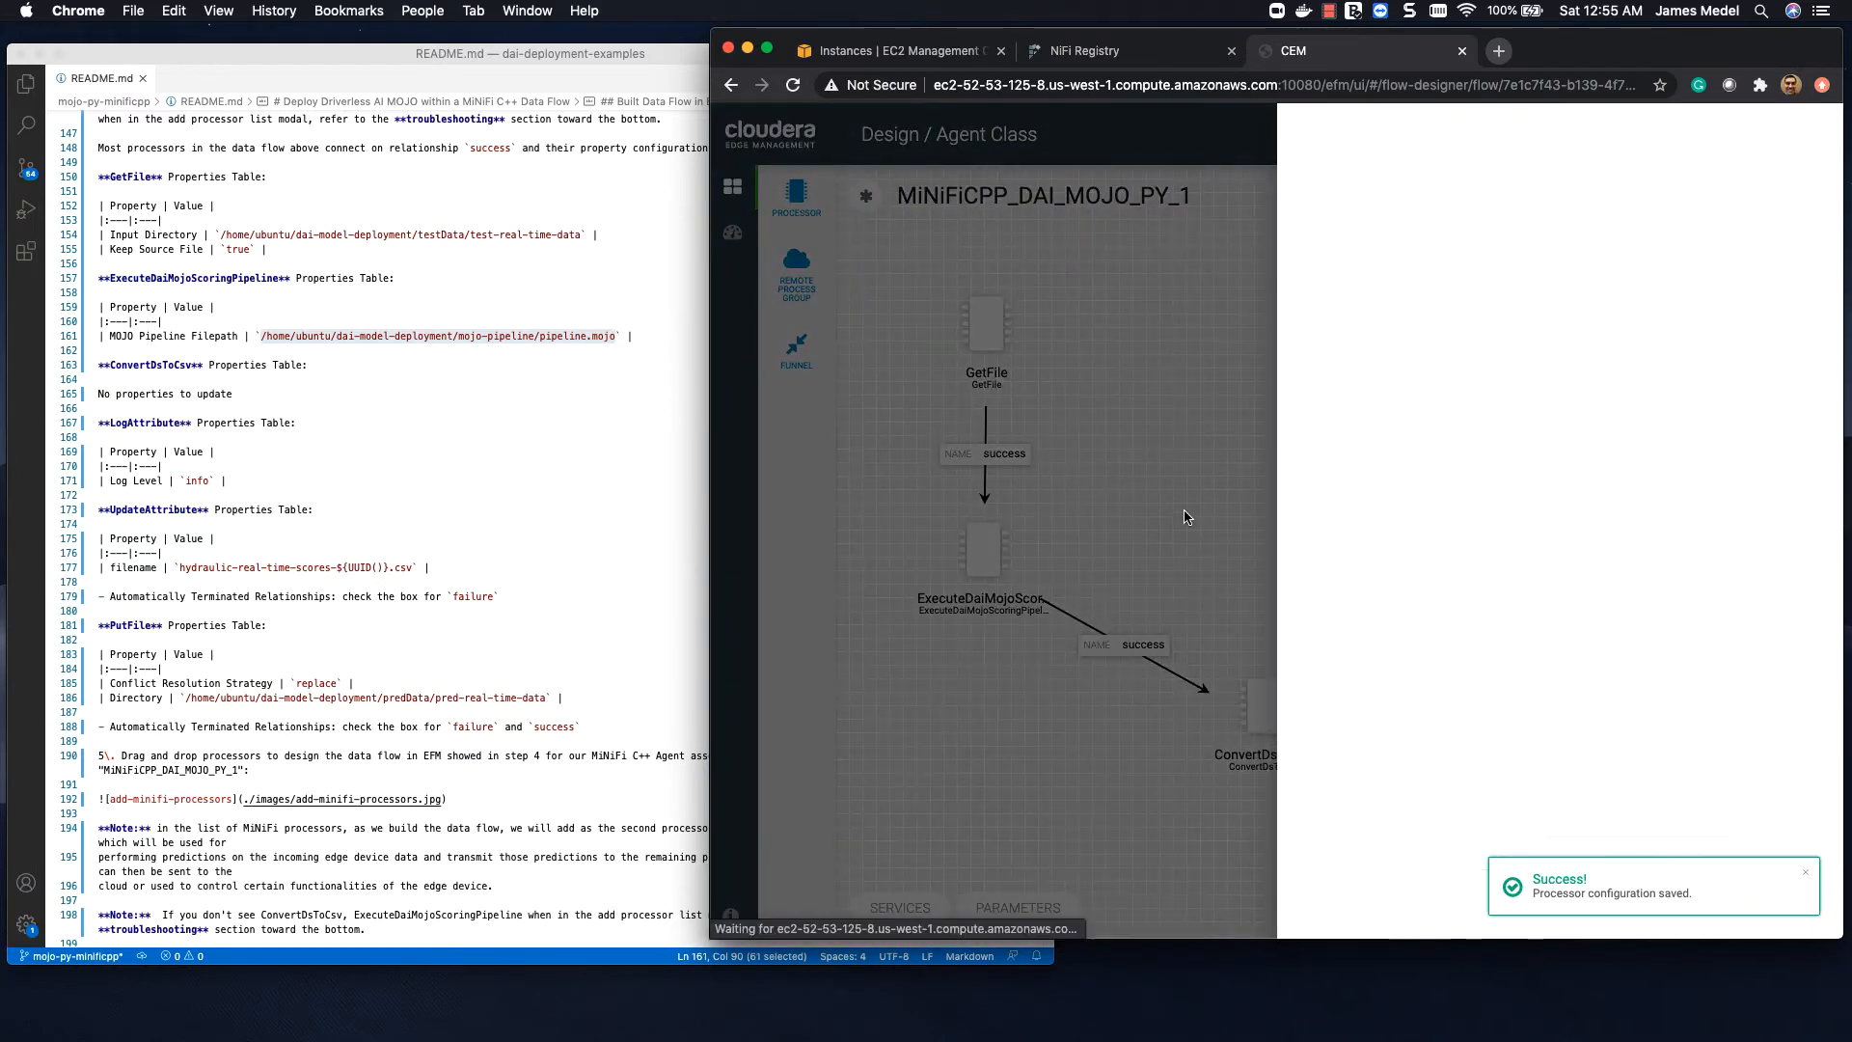
Step: Add an UpdateAttribute processor above LogAttribute and connect LogAttribute to it on the success relationship
{"action": "left_click_drag", "start_coordinate": [796, 202], "coordinate": [1416, 496]}
{"action": "left_click", "coordinate": [1557, 287]}
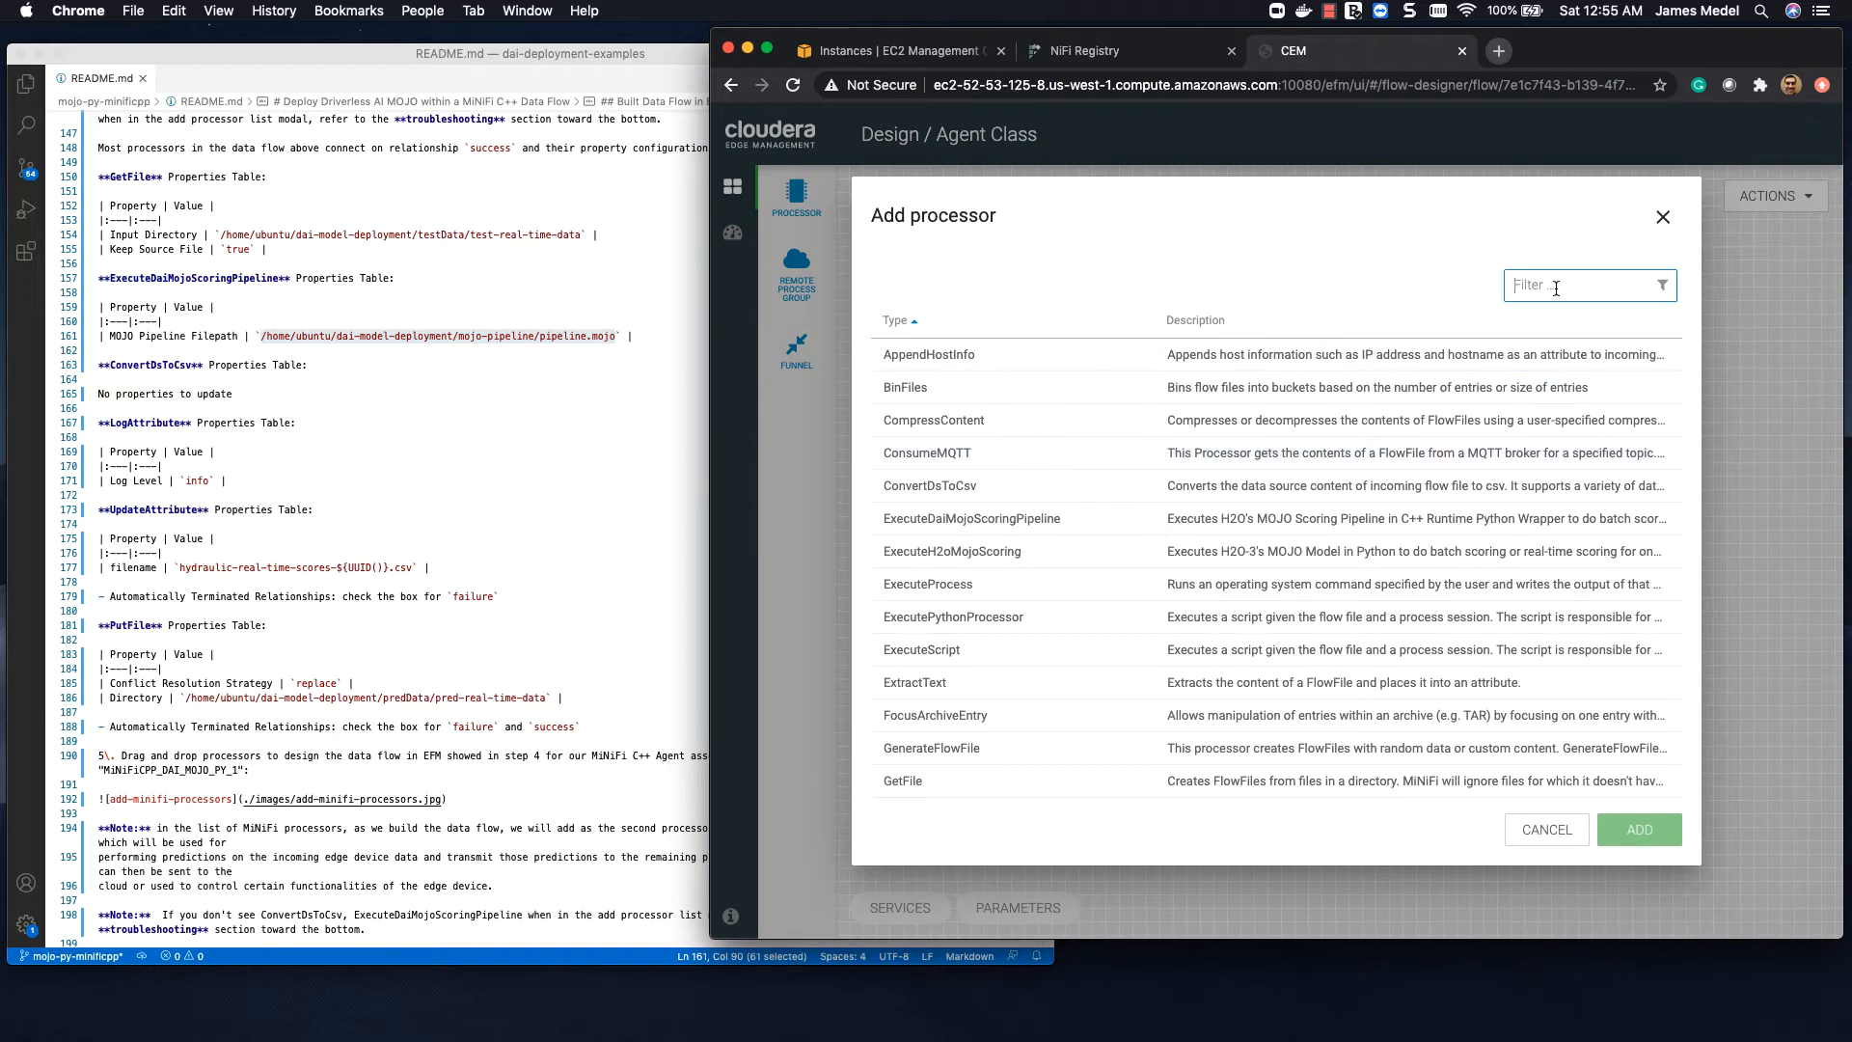
{"action": "type", "text": "update"}
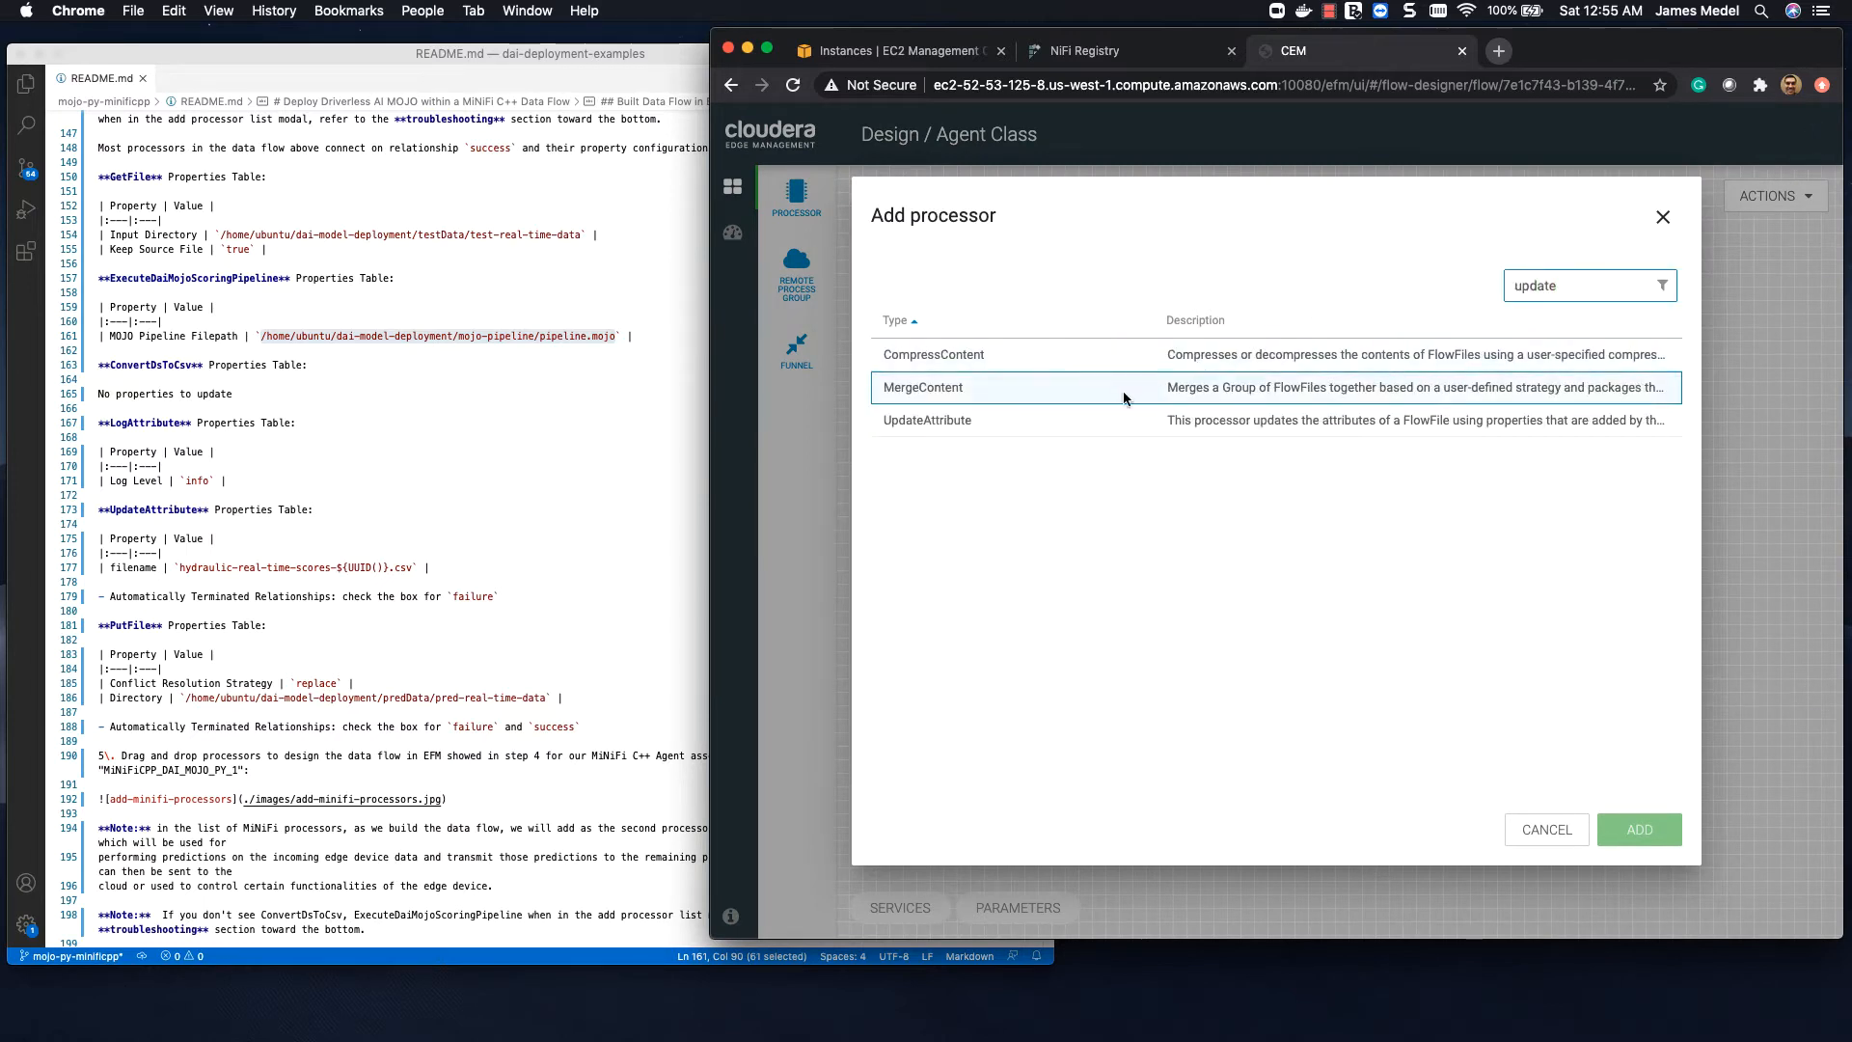
{"action": "left_click", "coordinate": [1119, 417]}
{"action": "left_click", "coordinate": [1639, 828]}
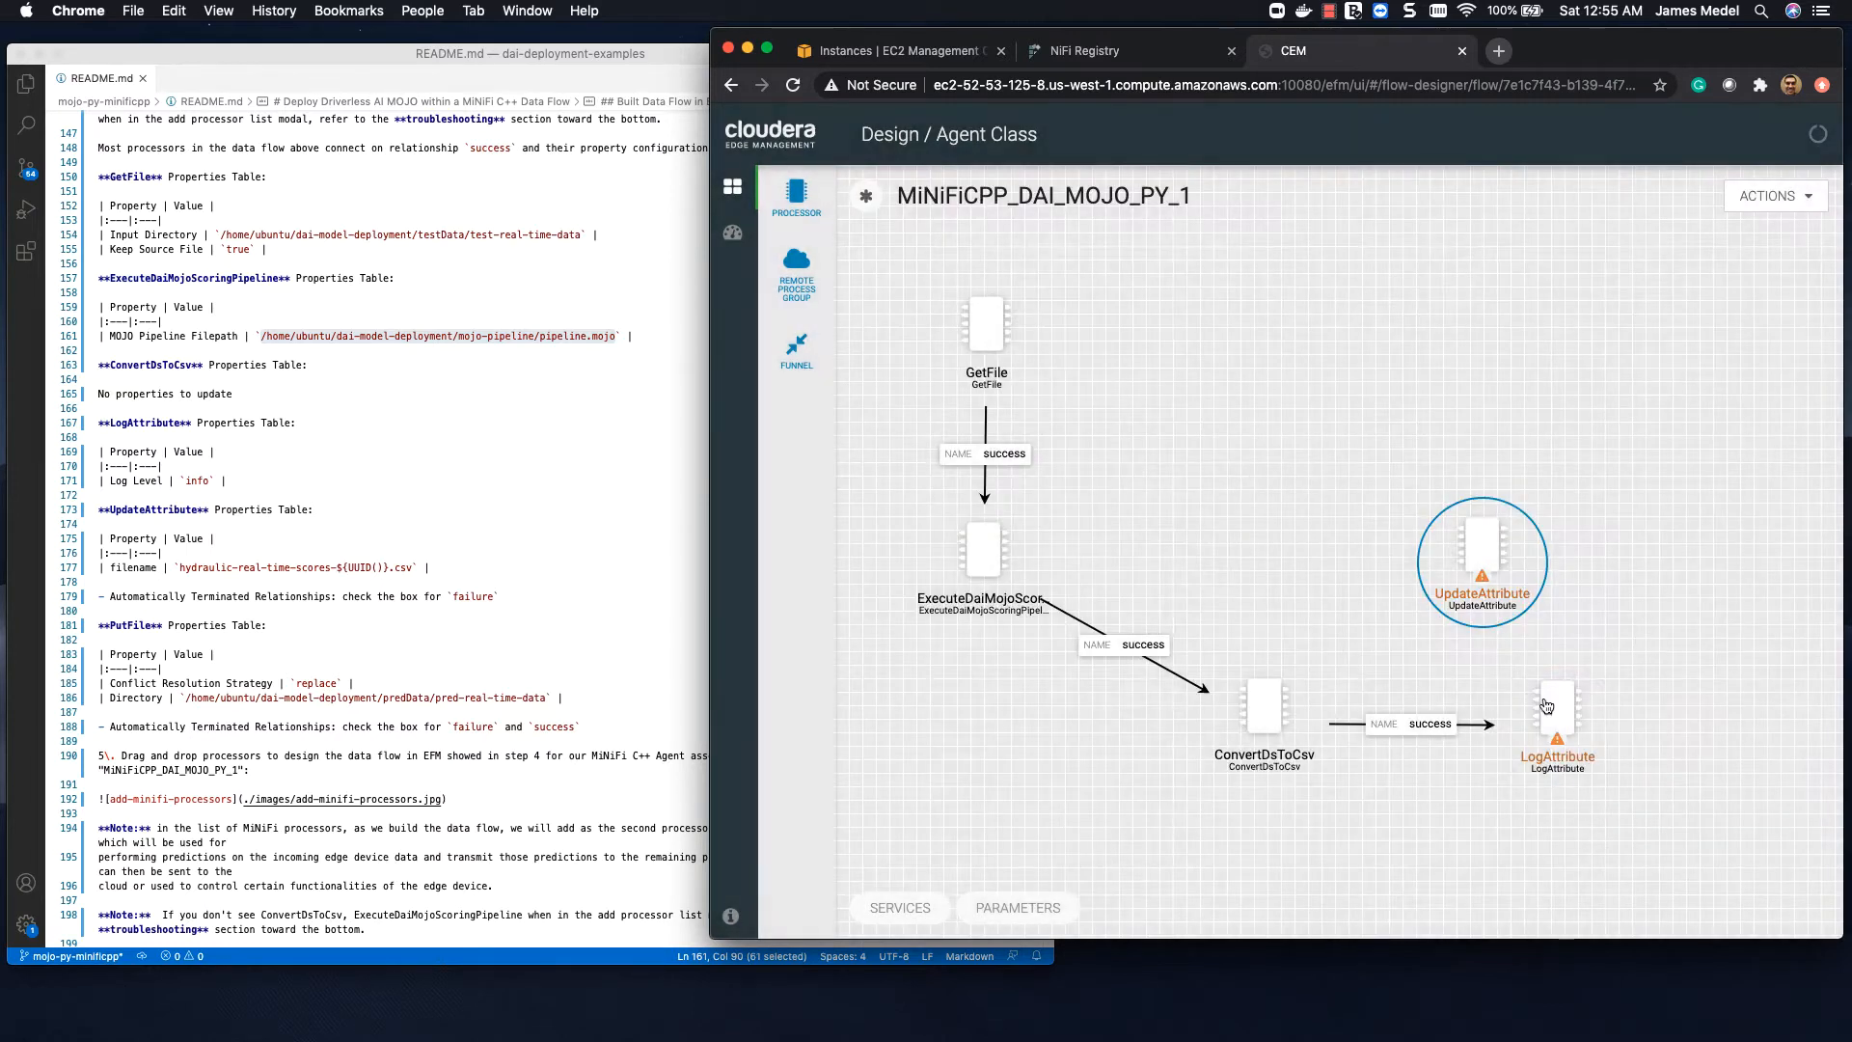
{"action": "left_click_drag", "start_coordinate": [1449, 498], "coordinate": [1439, 460]}
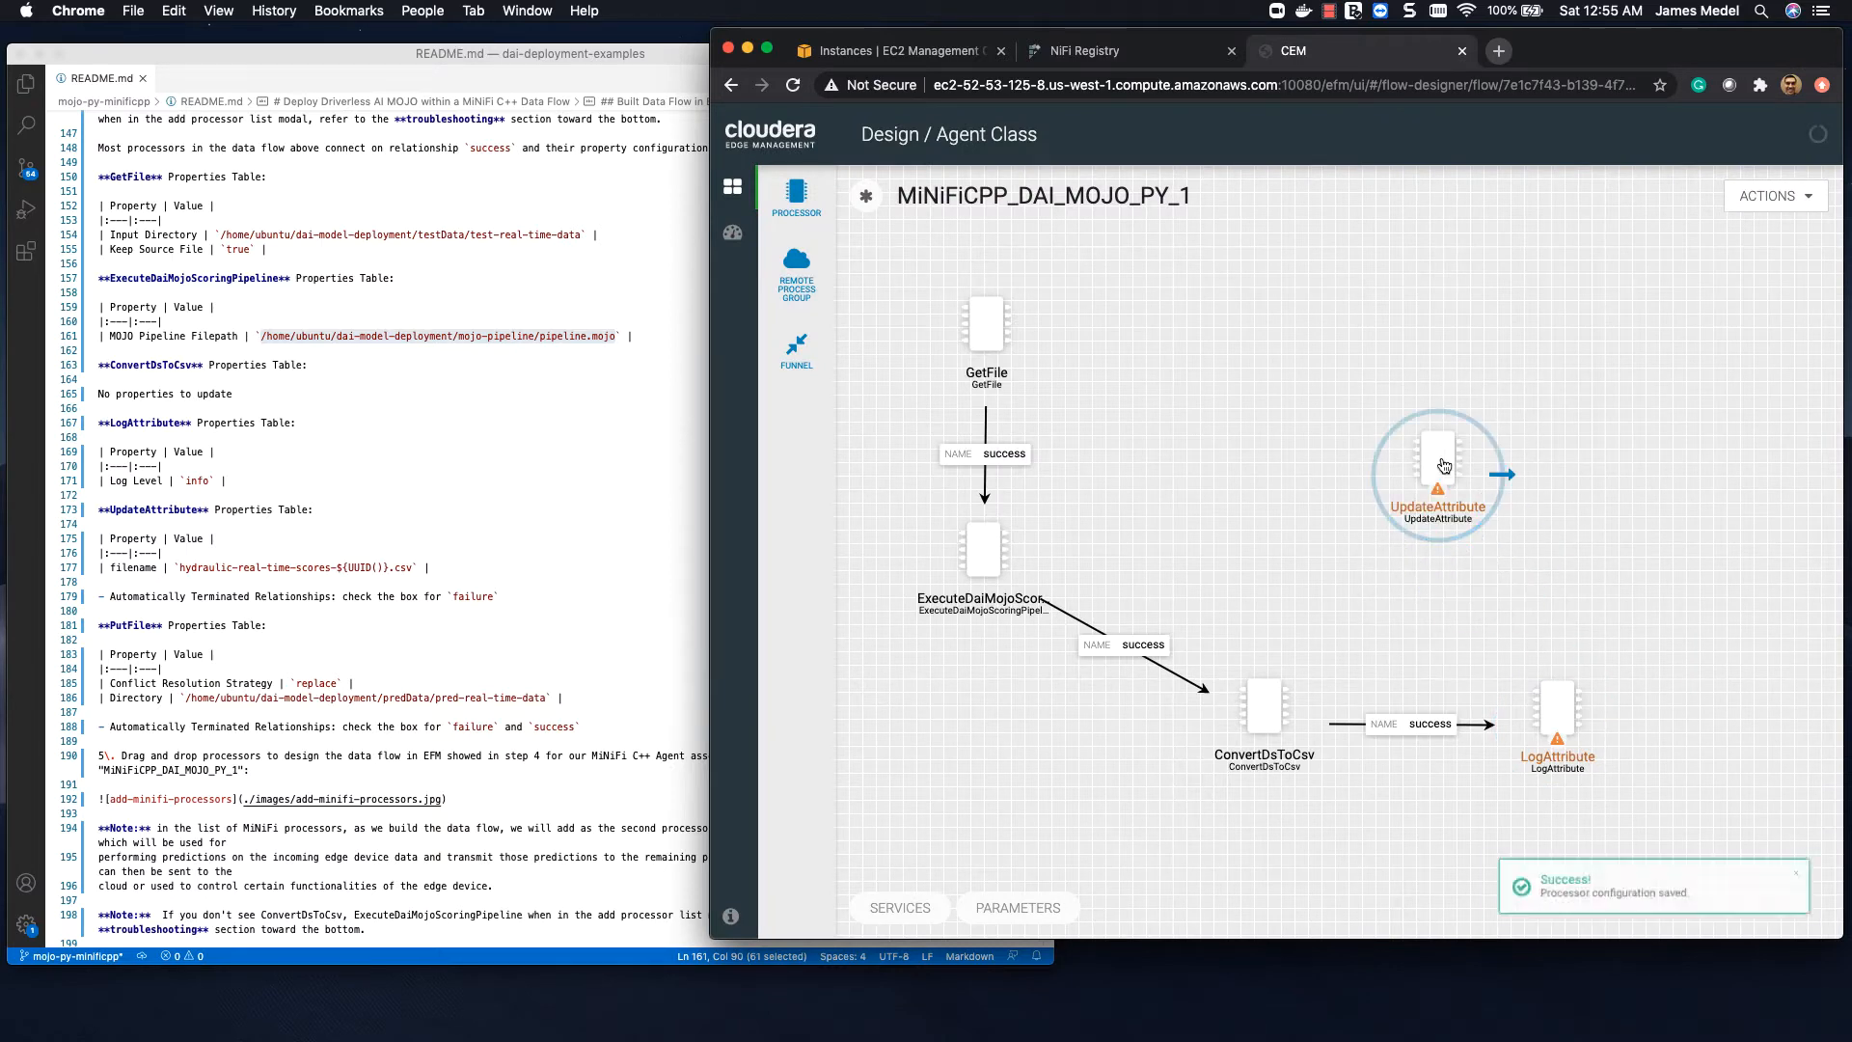
{"action": "left_click_drag", "start_coordinate": [1623, 723], "coordinate": [1465, 531]}
{"action": "left_click", "coordinate": [1484, 596]}
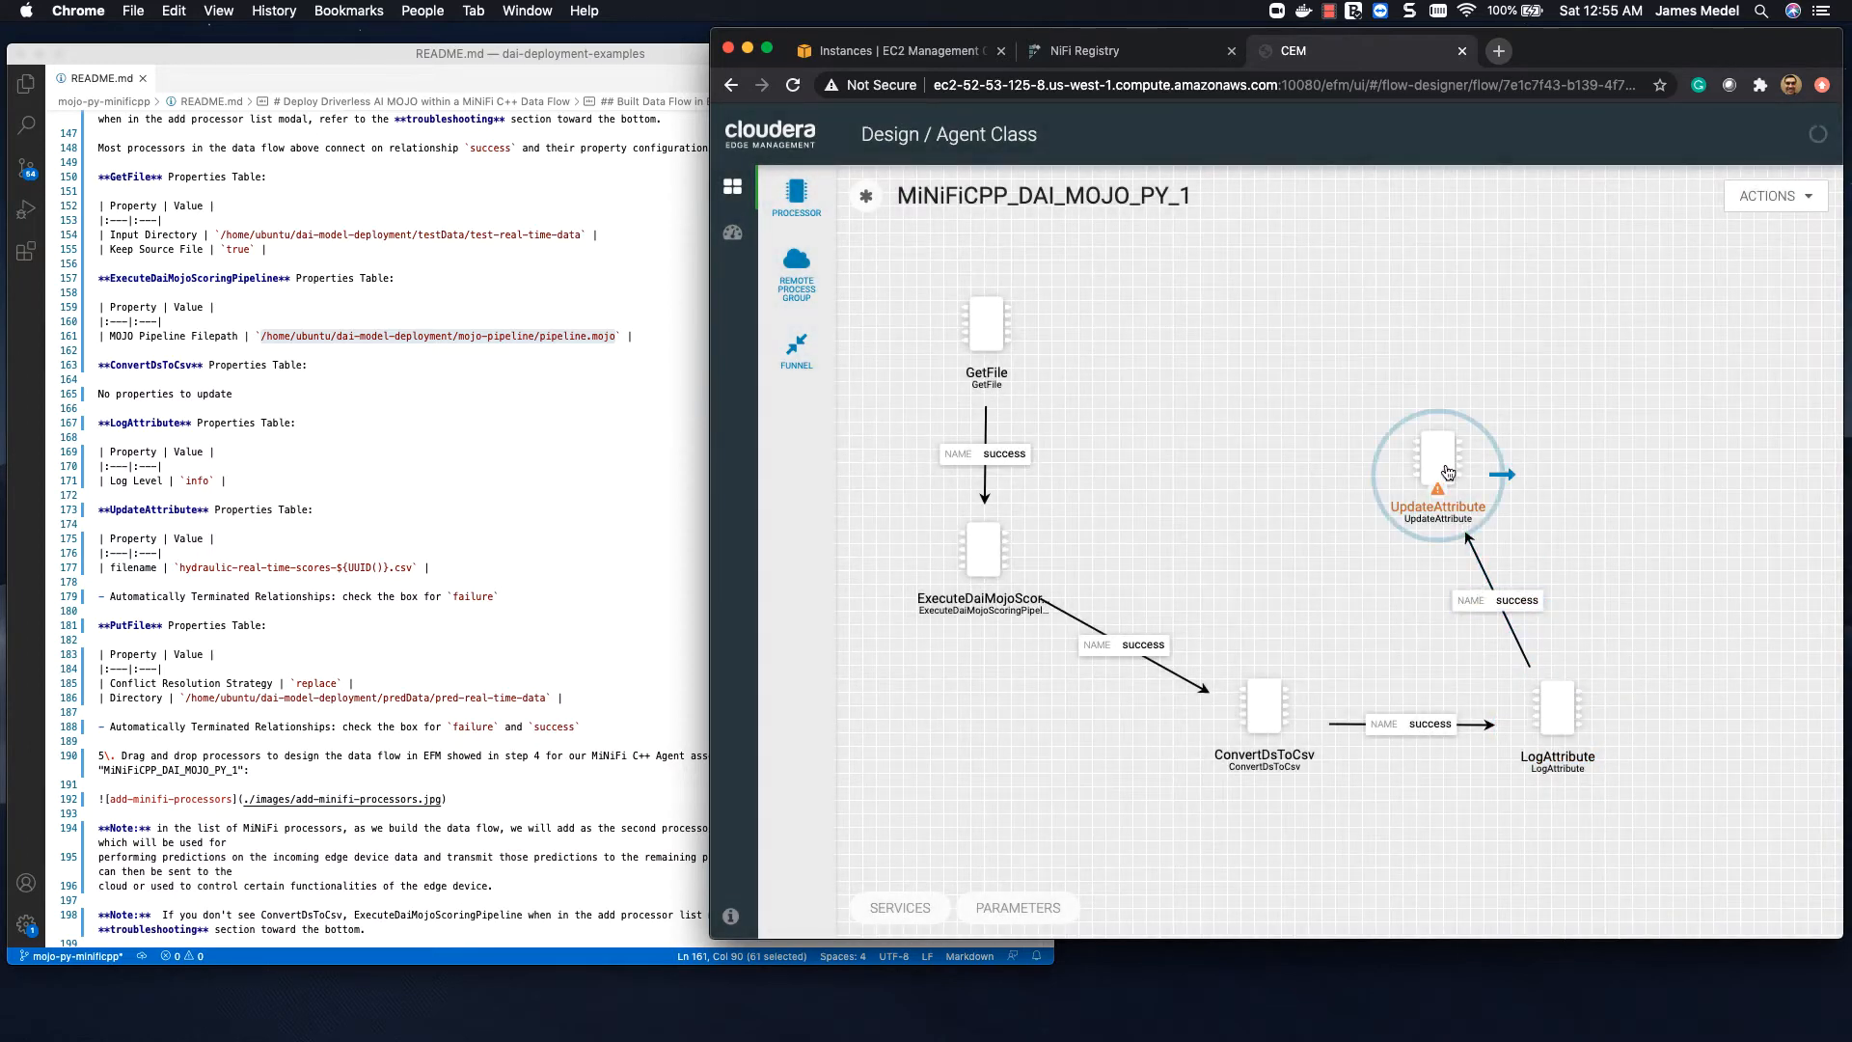
Step: Add a property named filename to the UpdateAttribute processor
{"action": "double_click", "coordinate": [1447, 472]}
{"action": "scroll", "coordinate": [1476, 605], "scroll_direction": "down", "scroll_amount": 2}
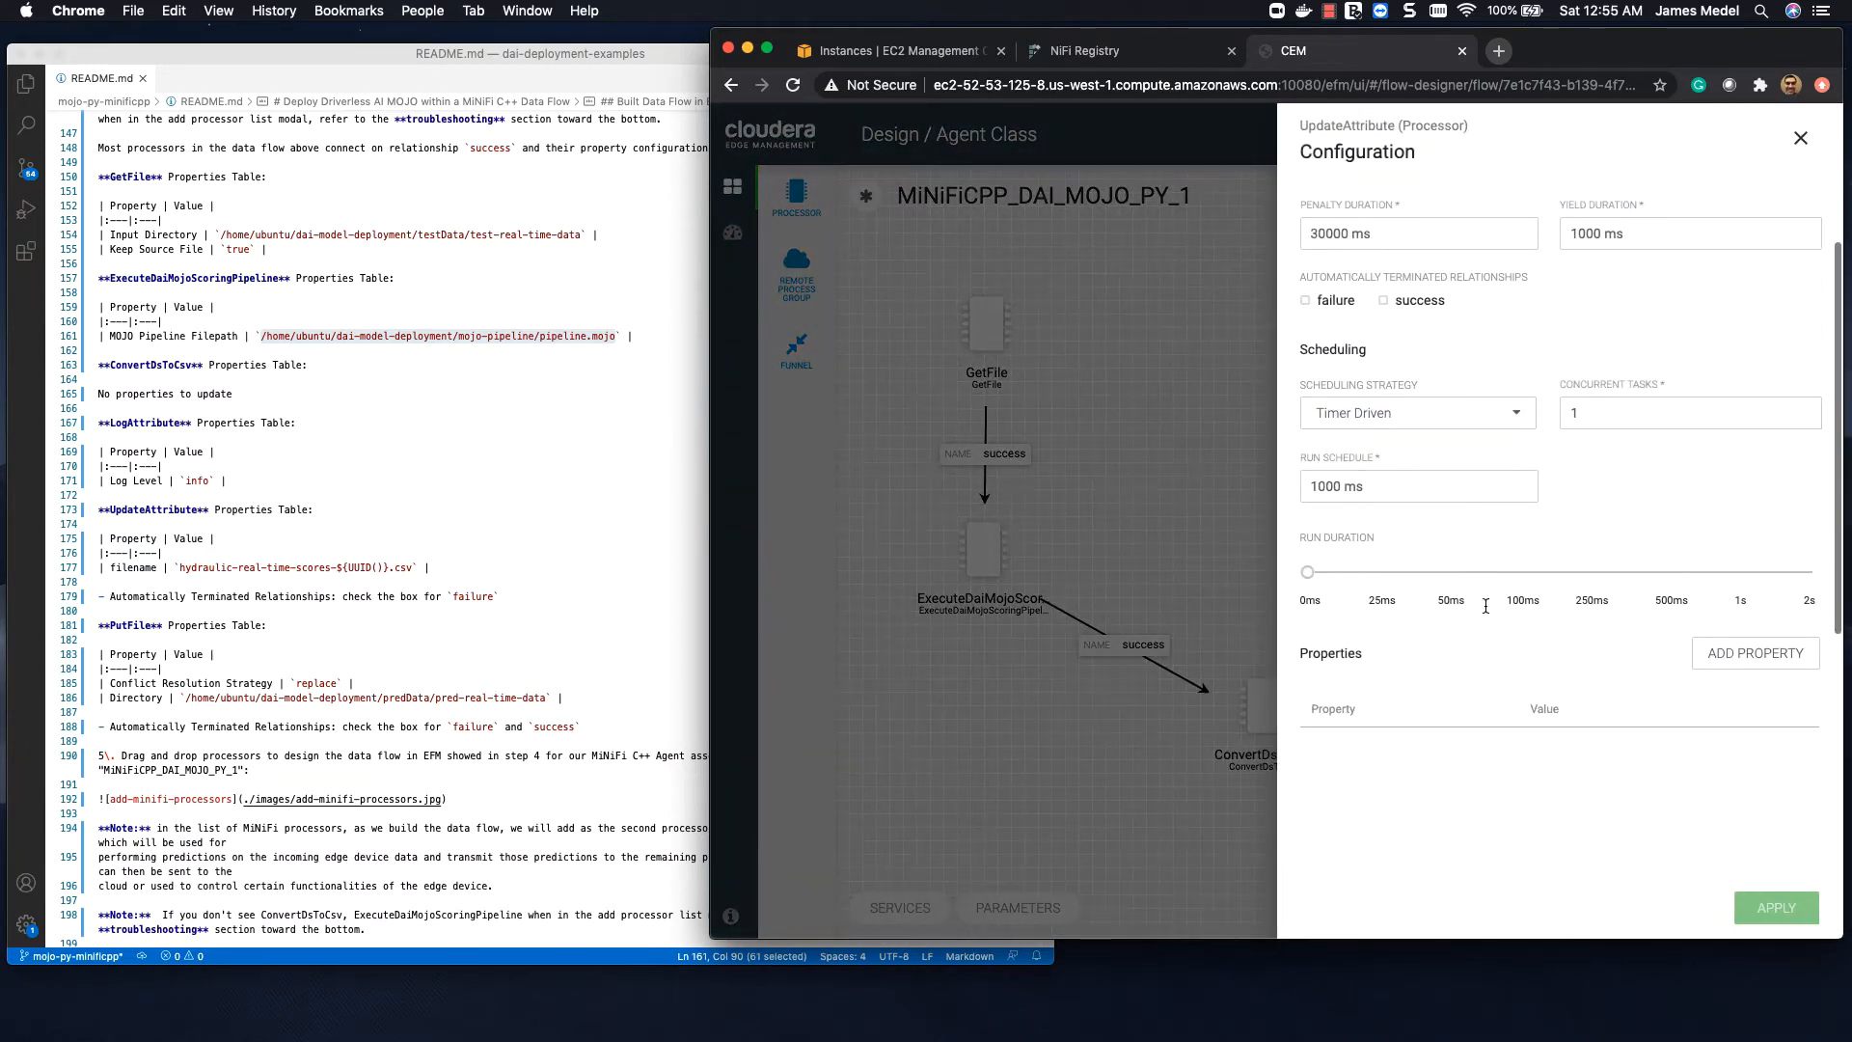
{"action": "left_click", "coordinate": [1714, 653]}
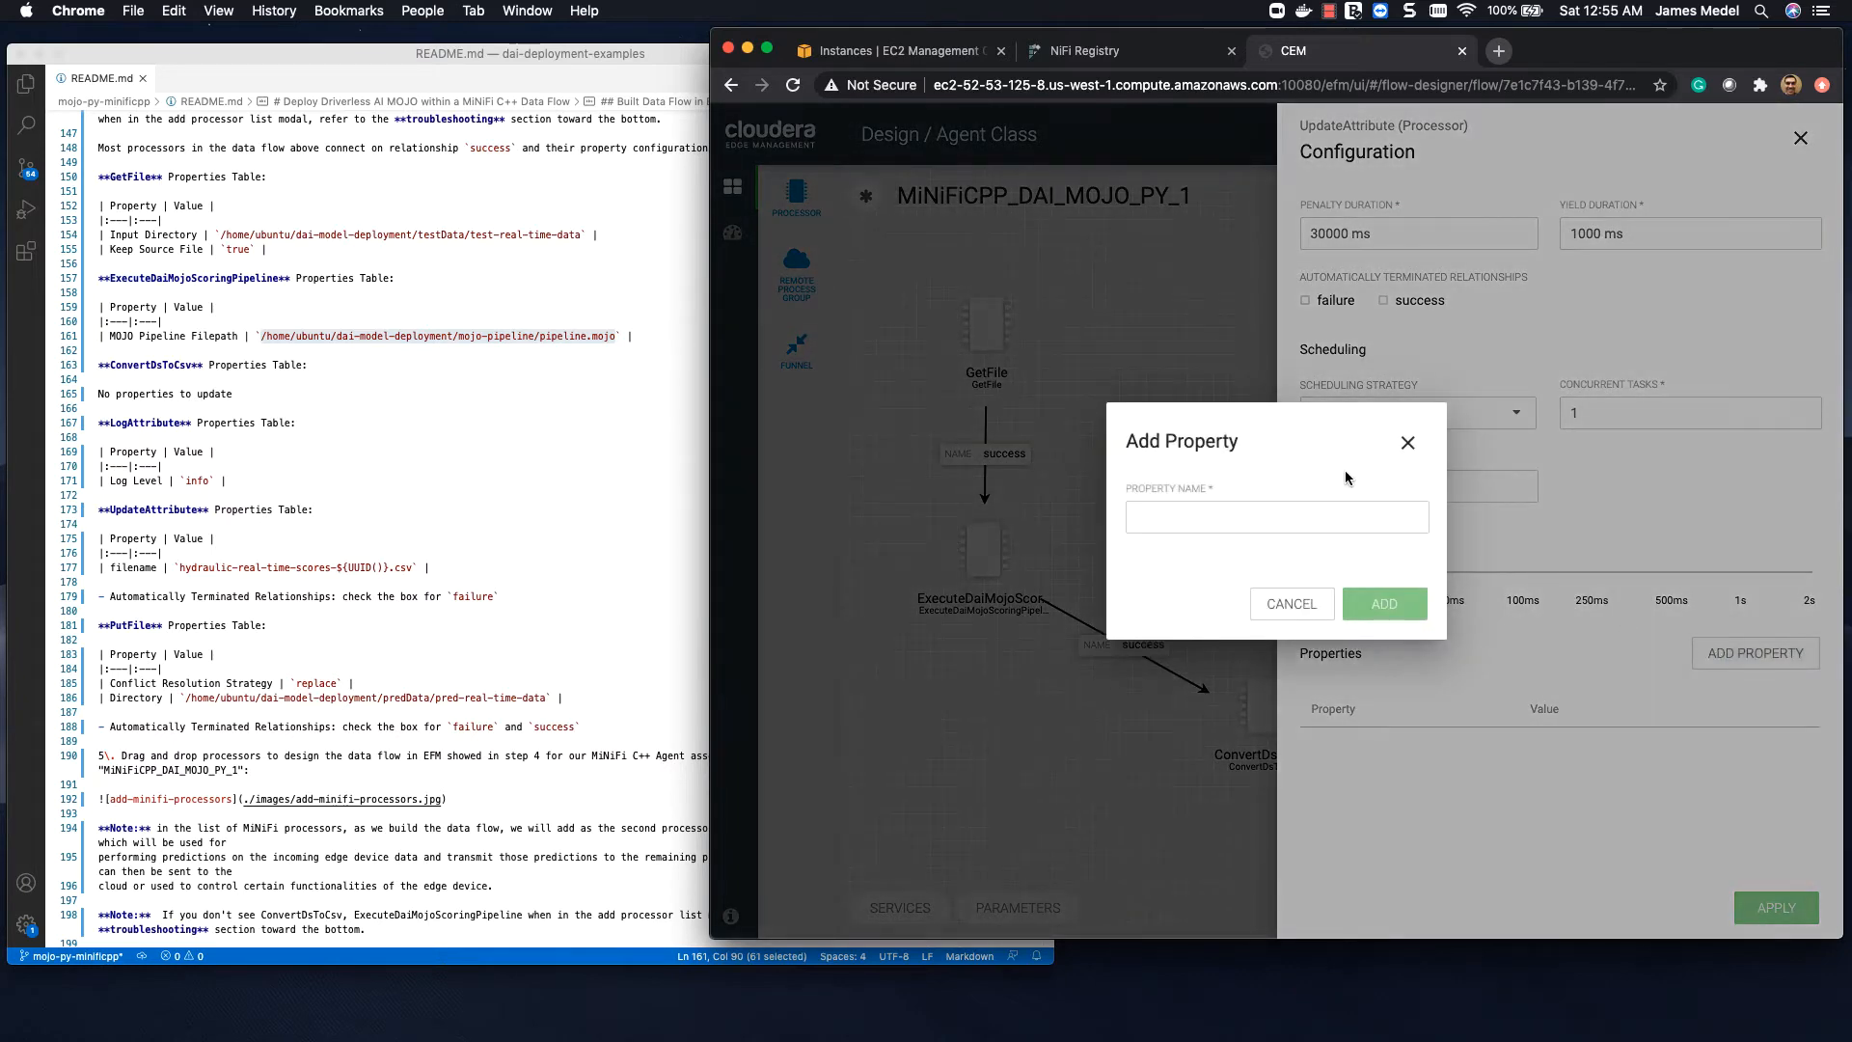
{"action": "left_click", "coordinate": [1294, 516]}
{"action": "type", "text": "filename"}
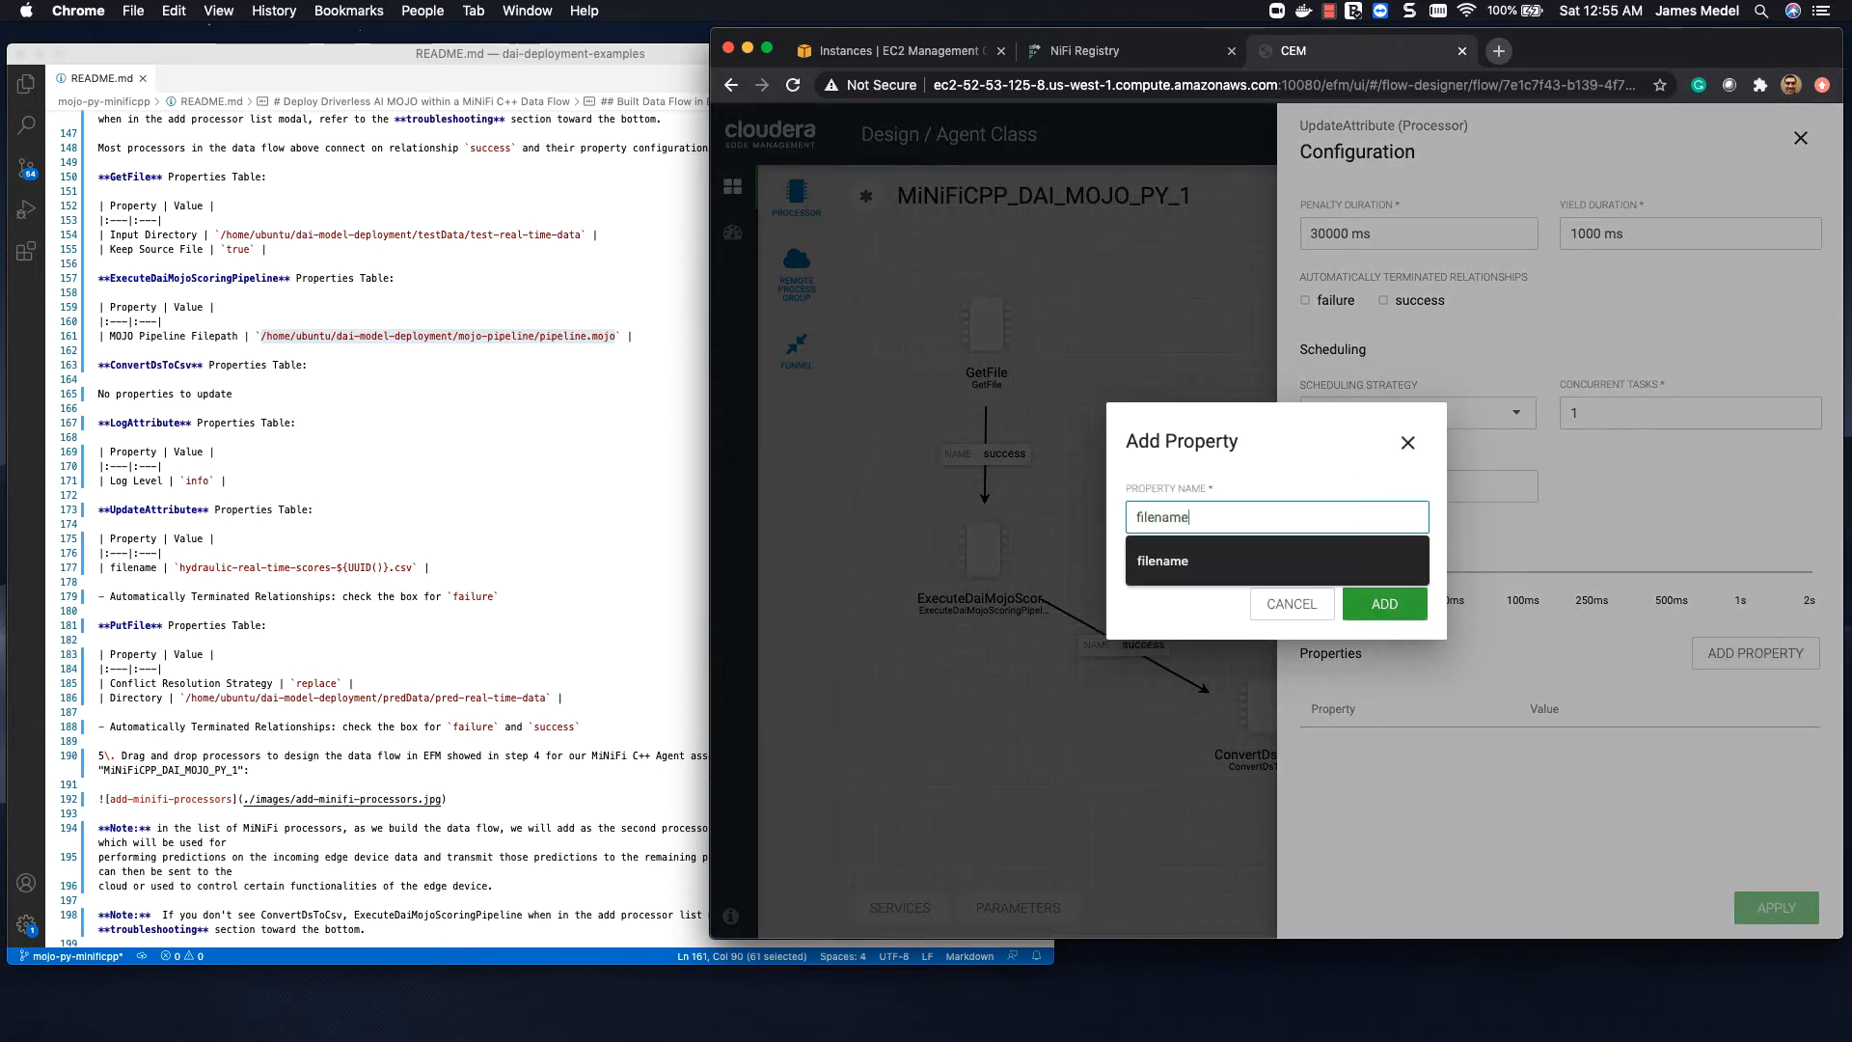
{"action": "key", "text": "Return"}
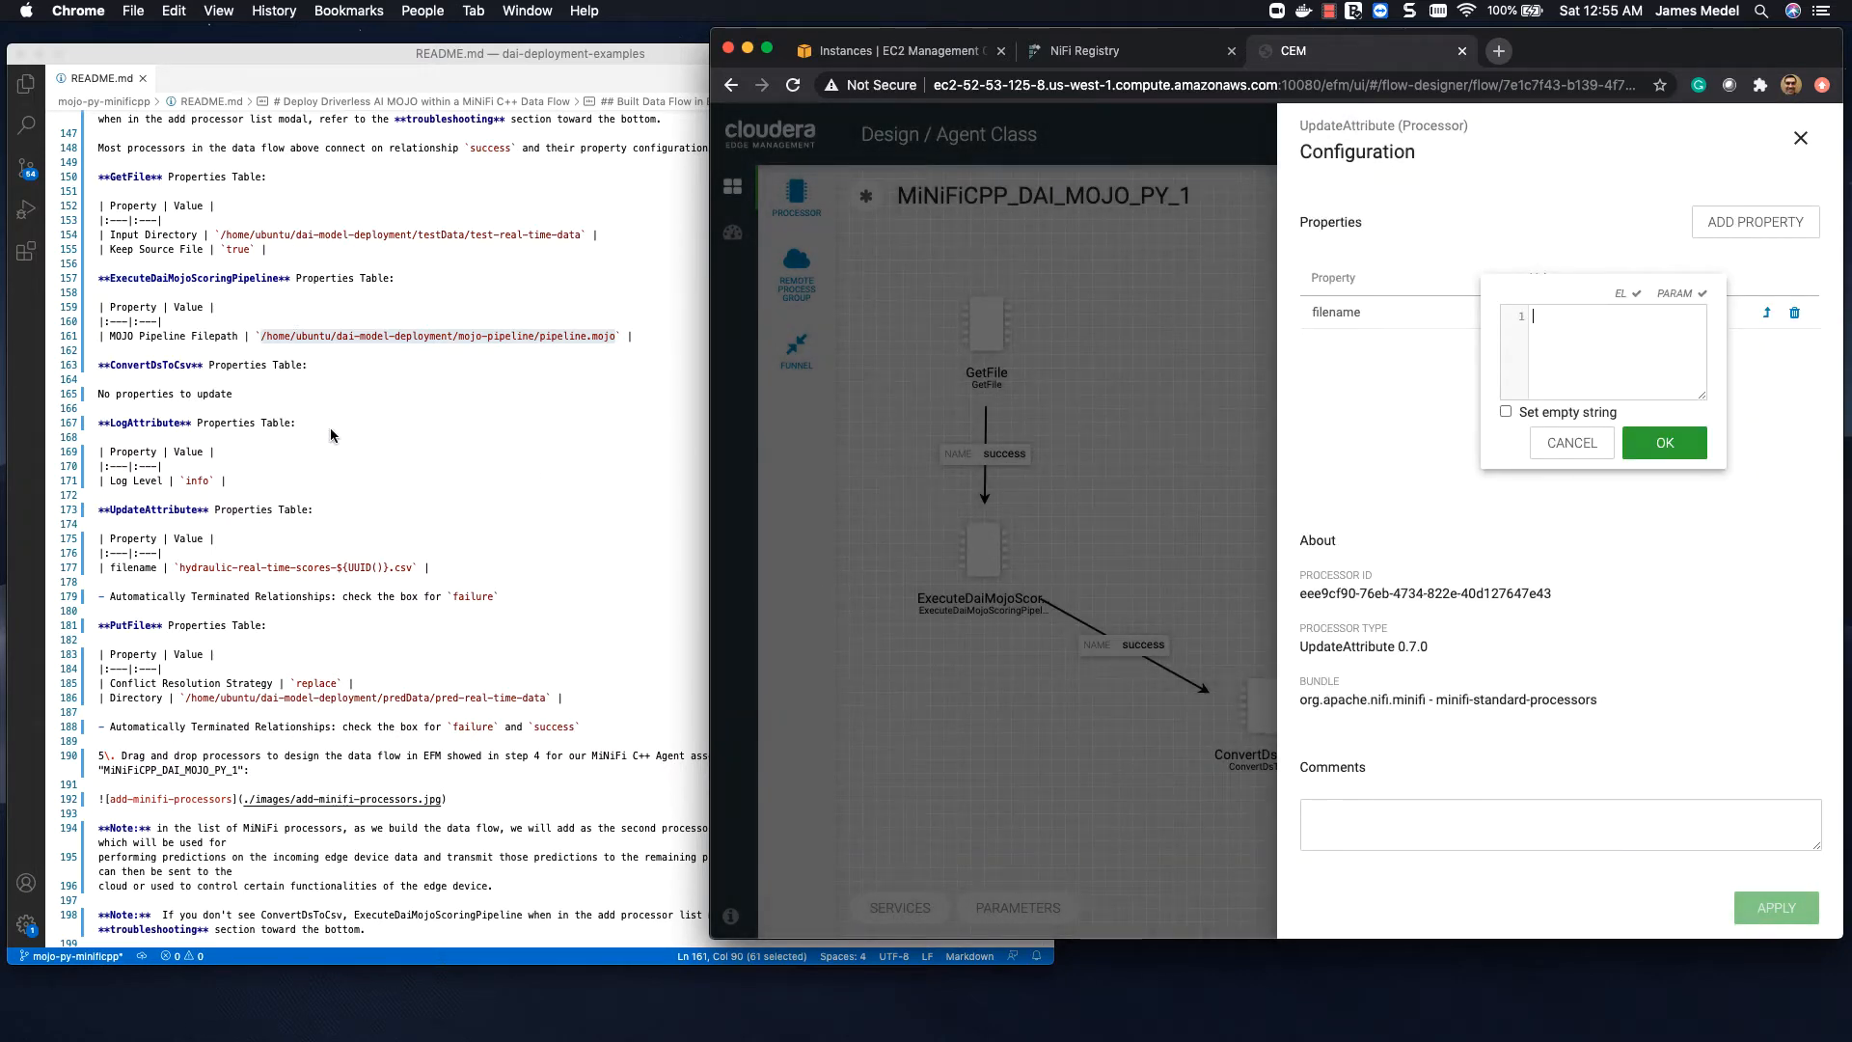
Step: Set UpdateAttribute's filename property to the README value hydraulic-real-time-scores-${UUID()}.csv and apply the configuration
{"action": "left_click_drag", "start_coordinate": [183, 571], "coordinate": [406, 572]}
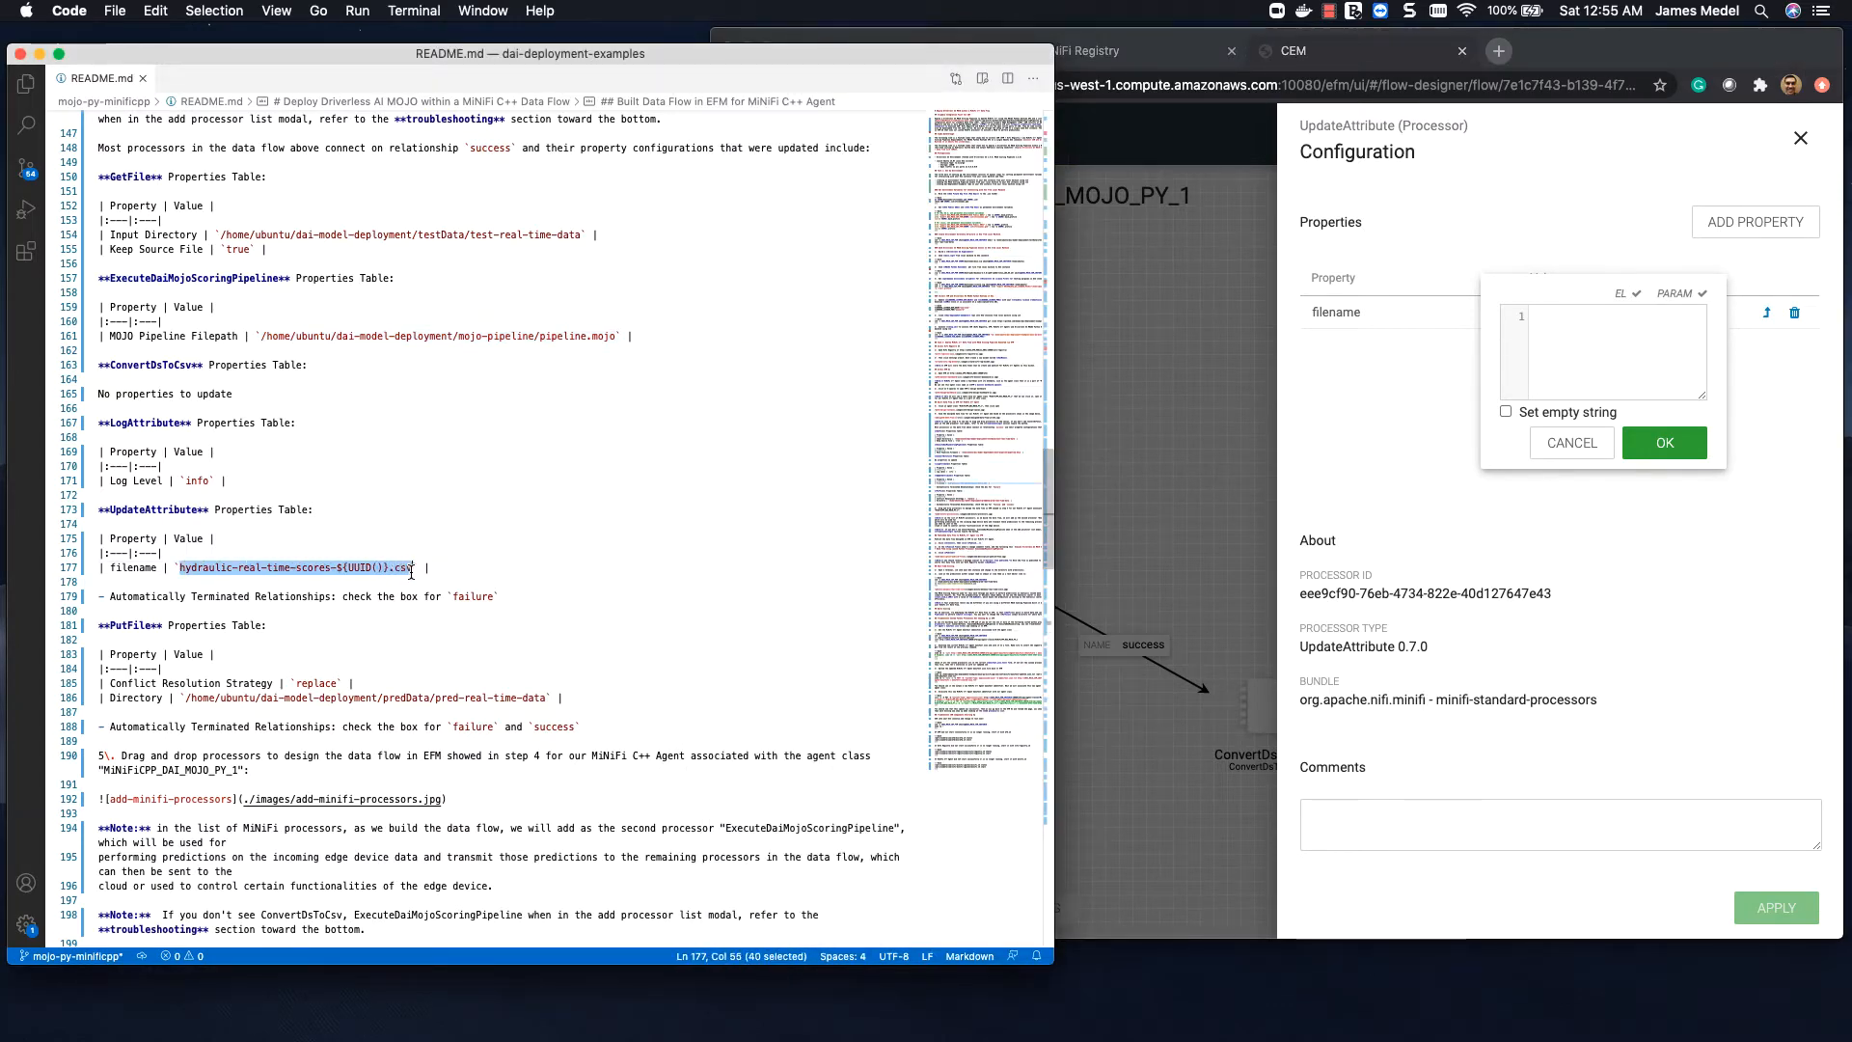
{"action": "left_click", "coordinate": [1611, 332]}
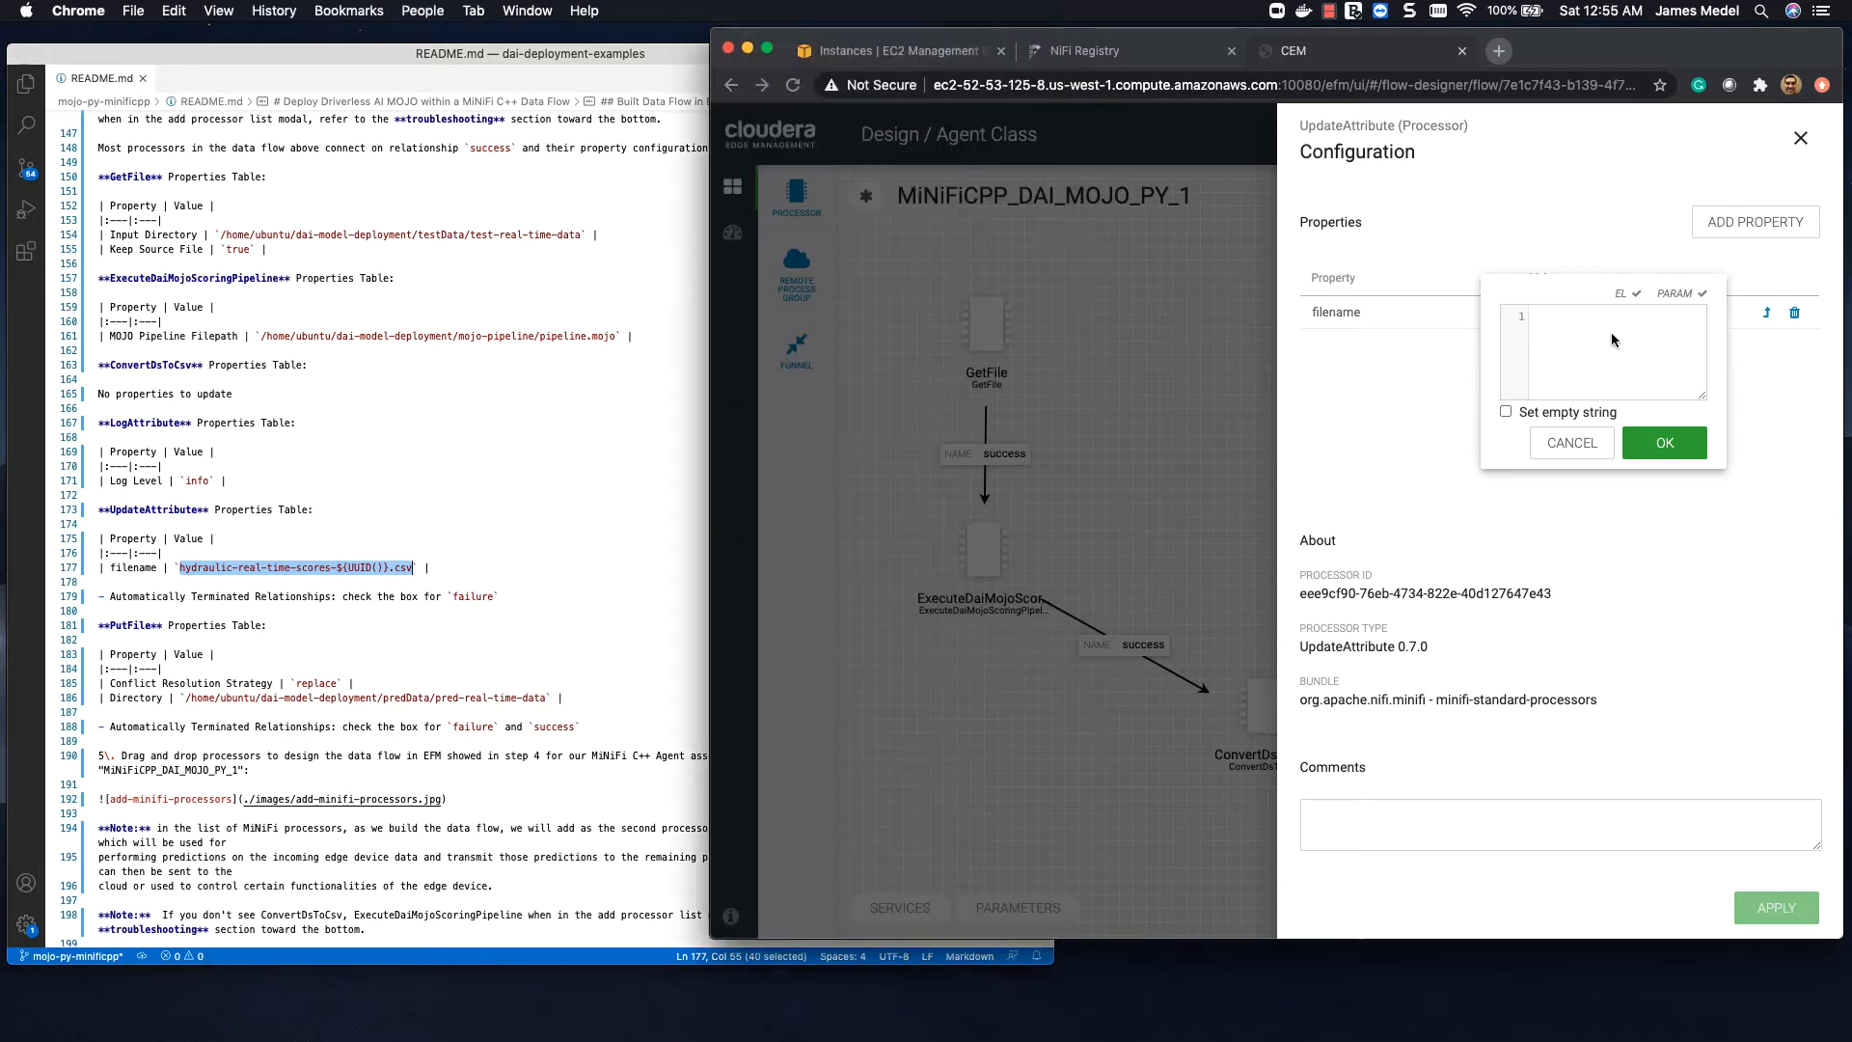
{"action": "left_click_drag", "start_coordinate": [1575, 287], "coordinate": [1011, 217]}
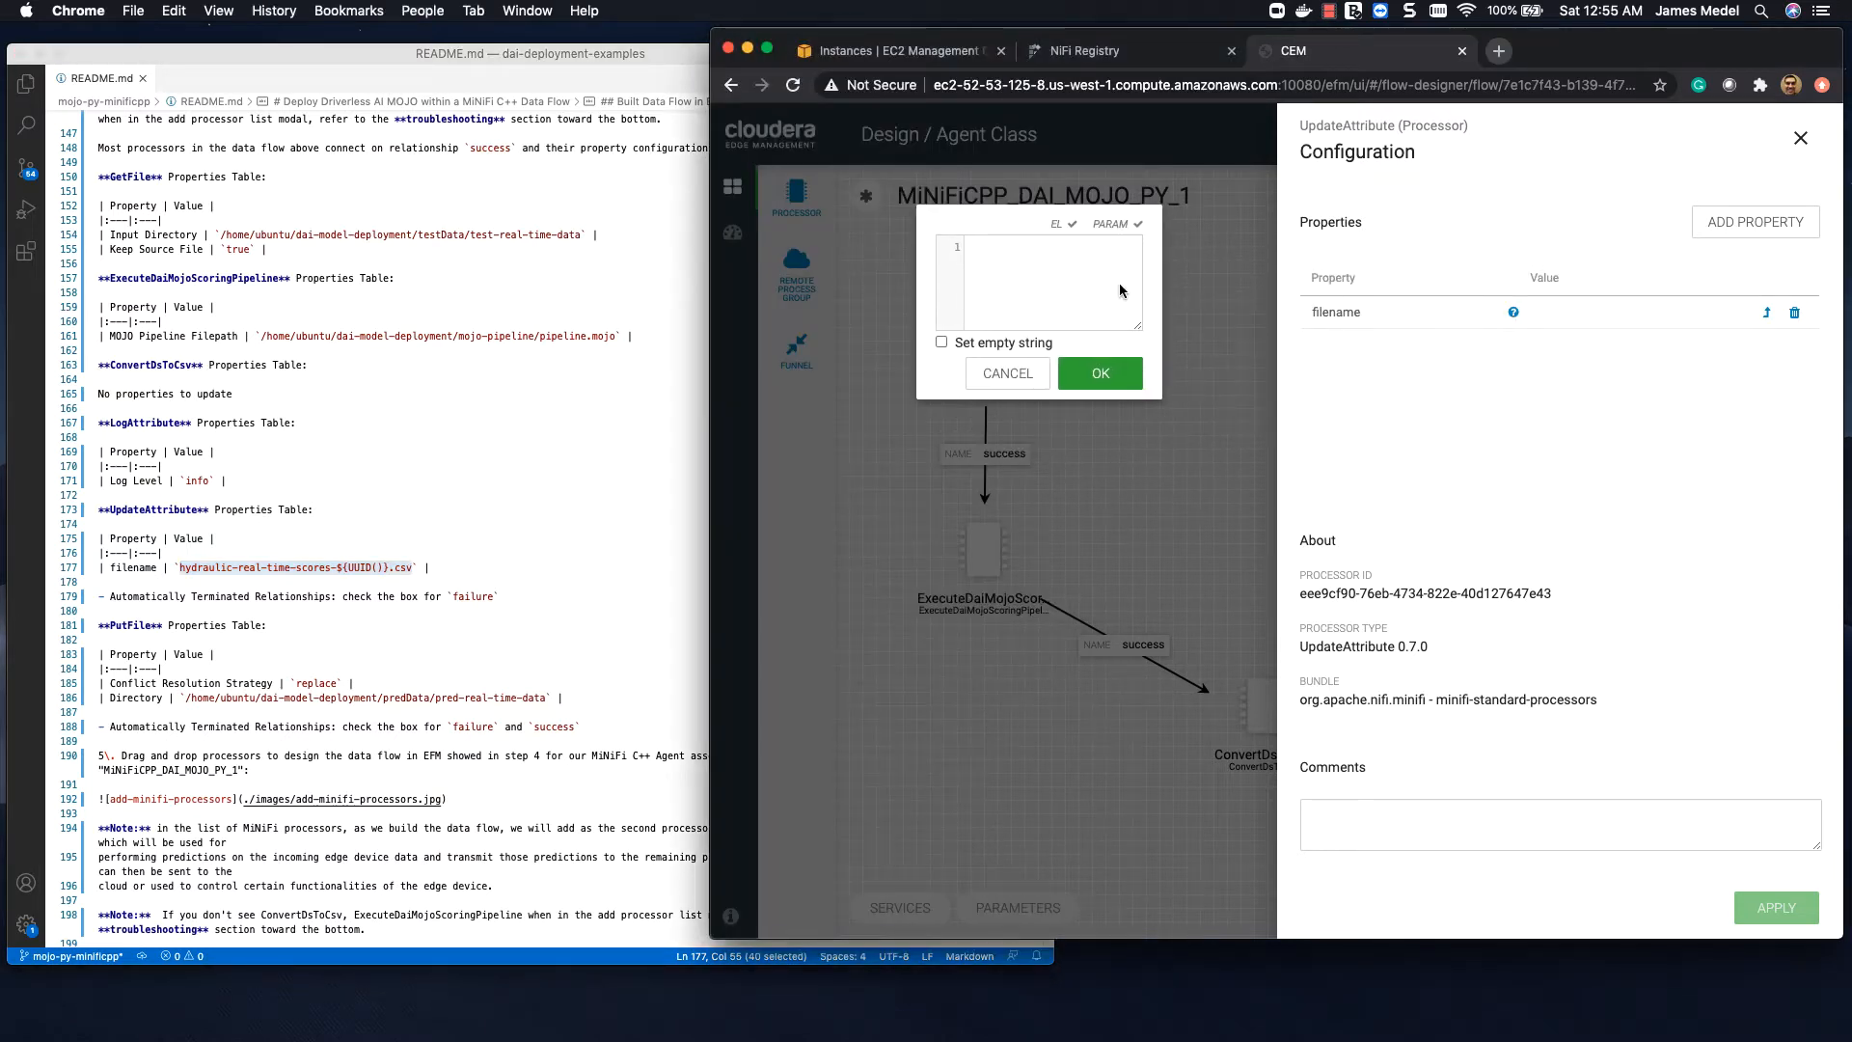
{"action": "left_click_drag", "start_coordinate": [1138, 326], "coordinate": [1594, 326]}
{"action": "type", "text": "hydraulic-real-time-scores-${UUID()}.csv"}
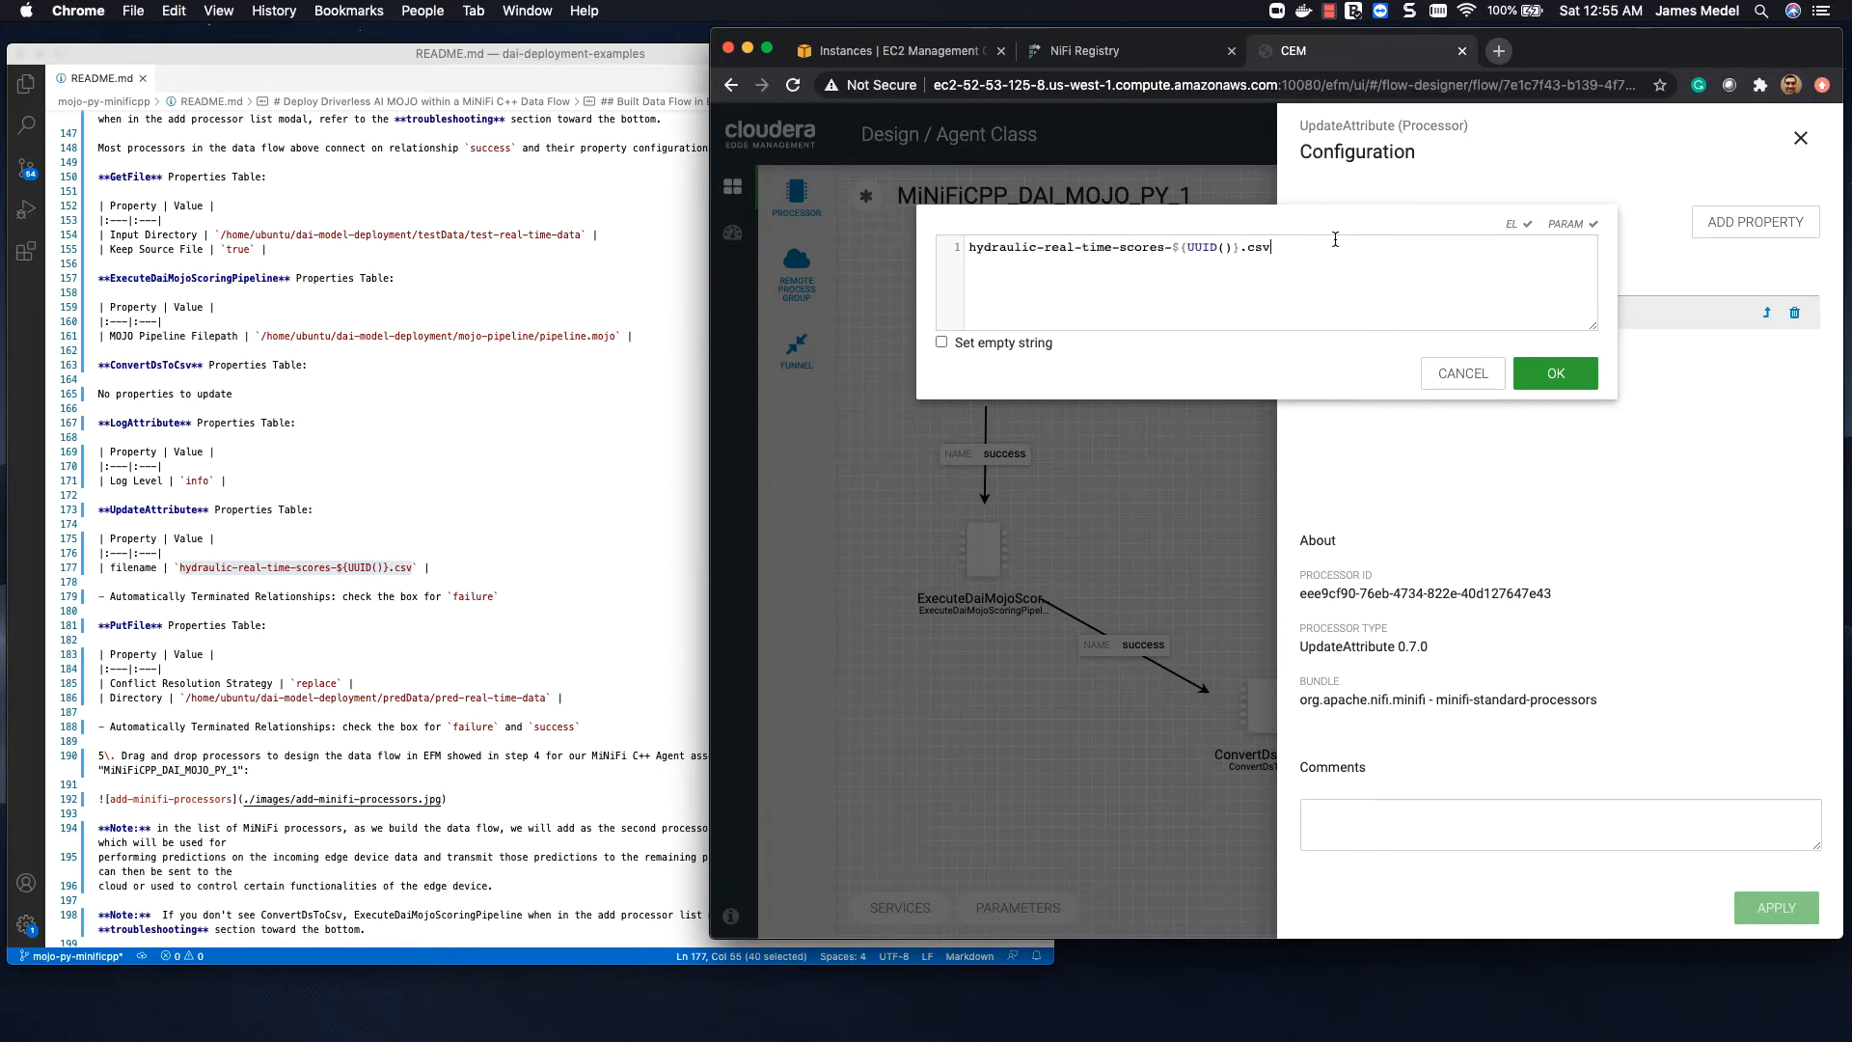
{"action": "left_click", "coordinate": [1540, 378]}
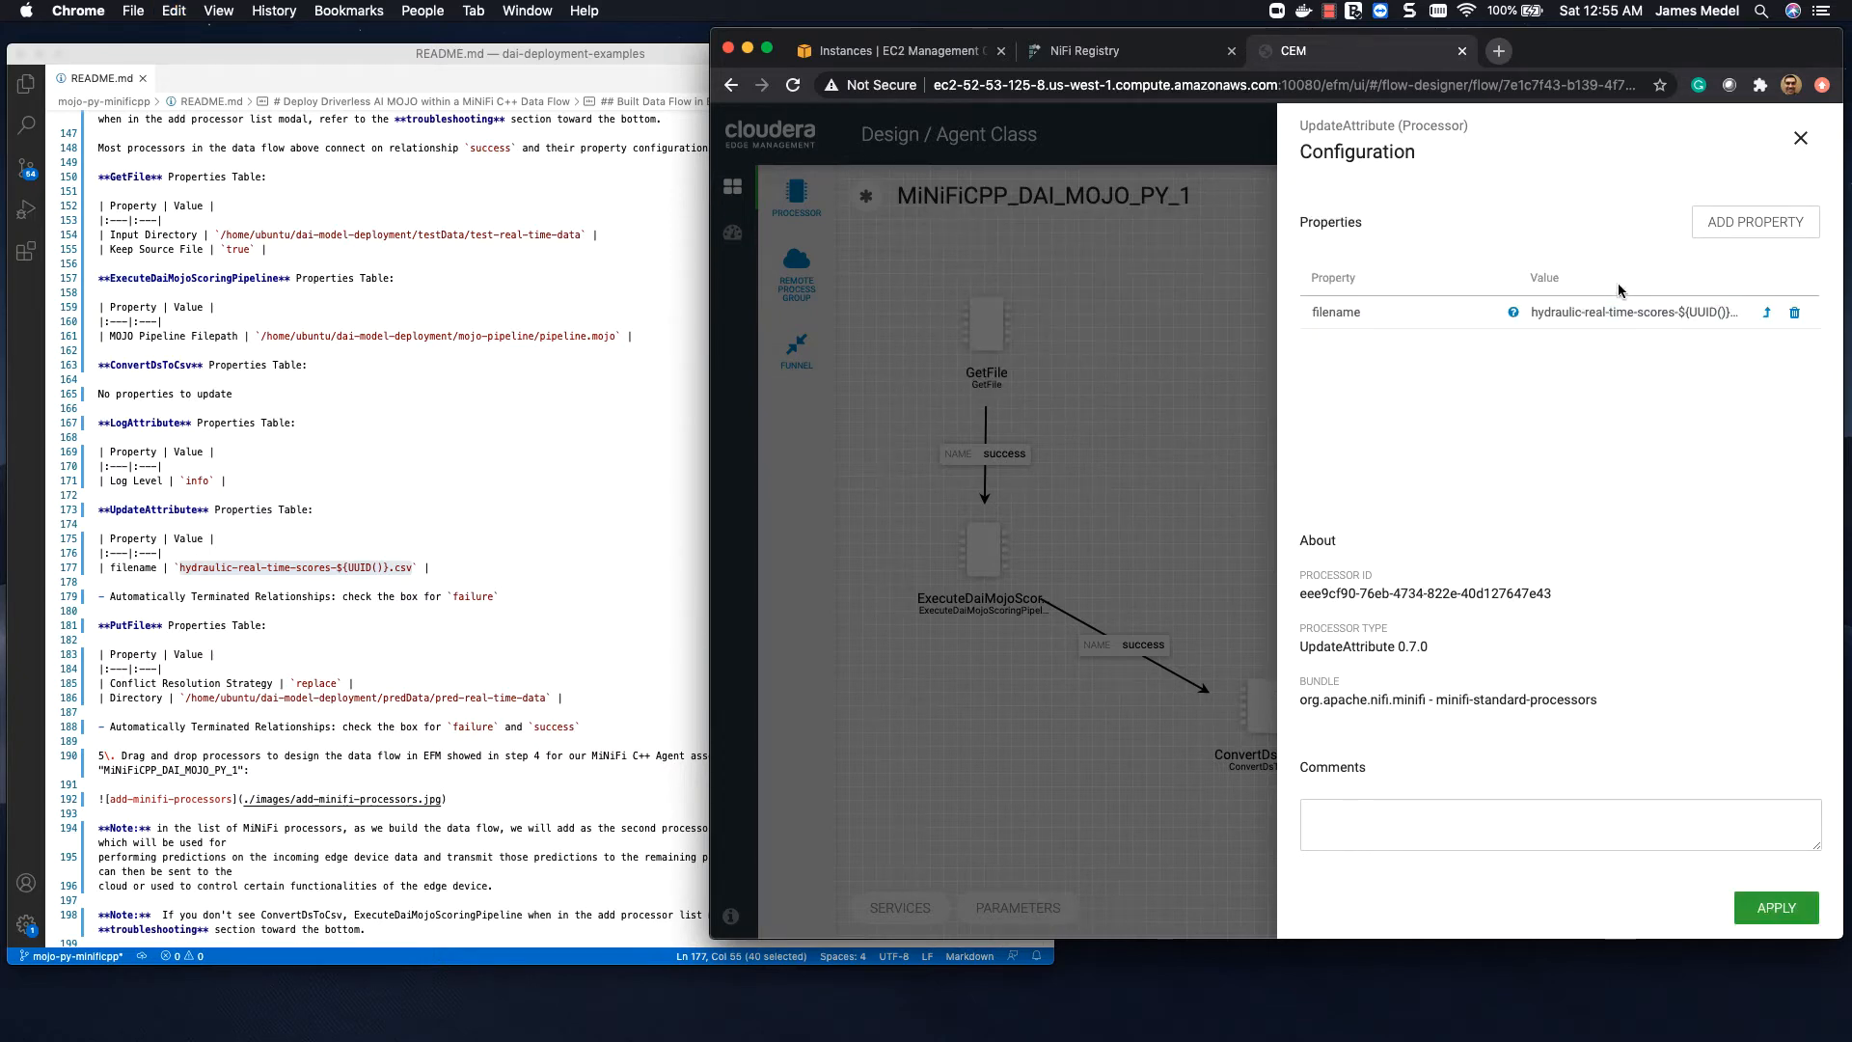
{"action": "left_click", "coordinate": [1776, 907]}
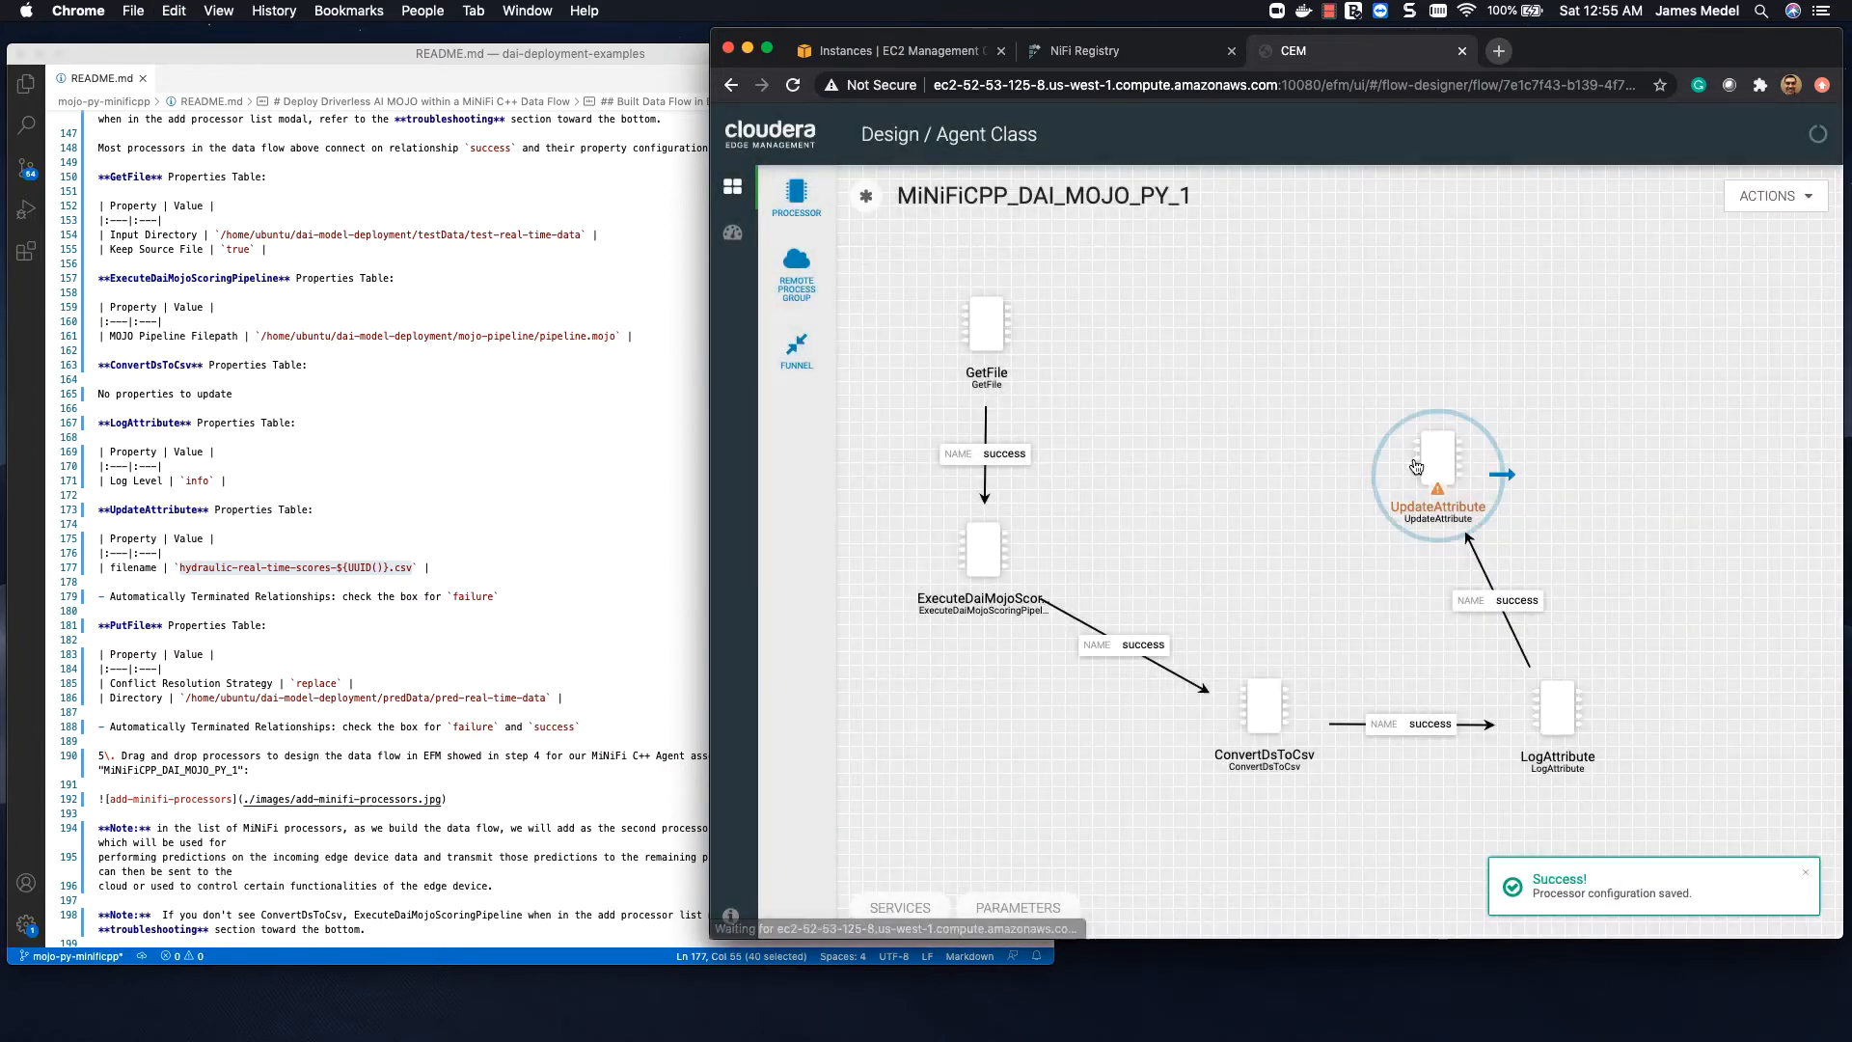
Step: Add a PutFile processor to the canvas above UpdateAttribute
{"action": "left_click_drag", "start_coordinate": [794, 195], "coordinate": [1307, 295]}
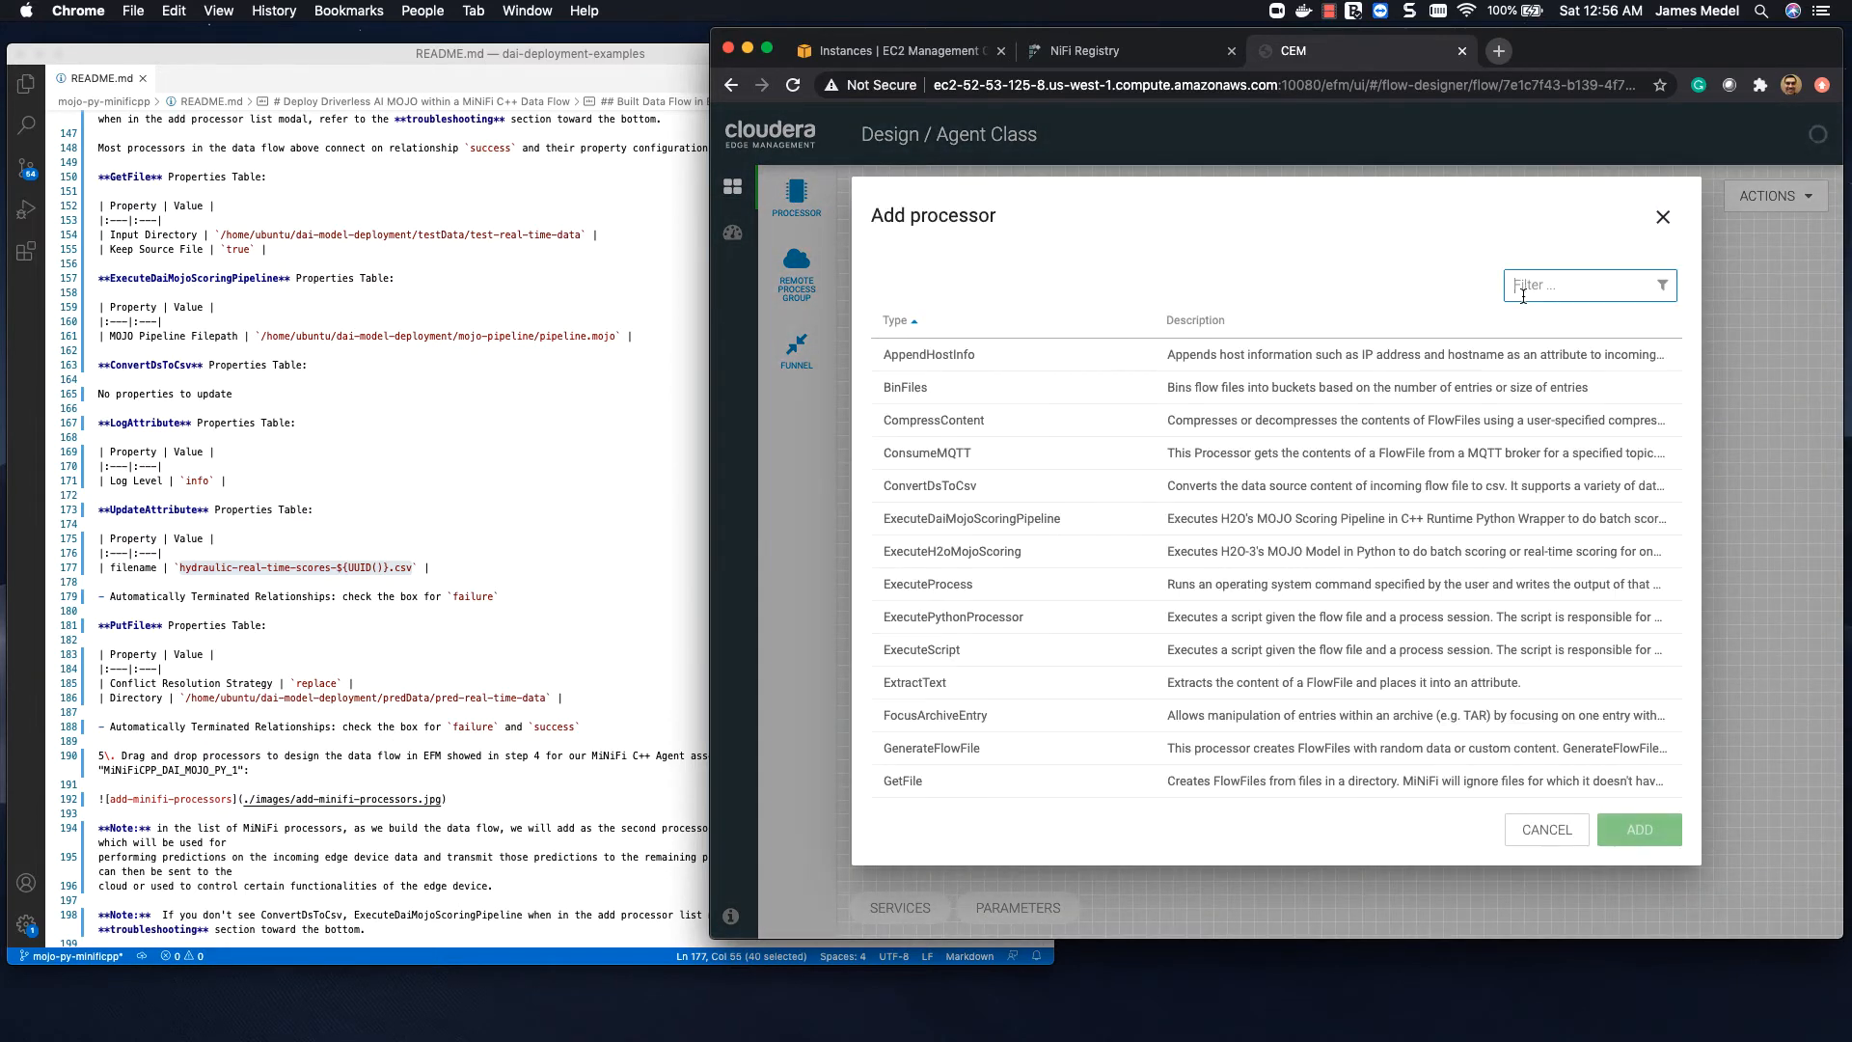
{"action": "type", "text": "putfile"}
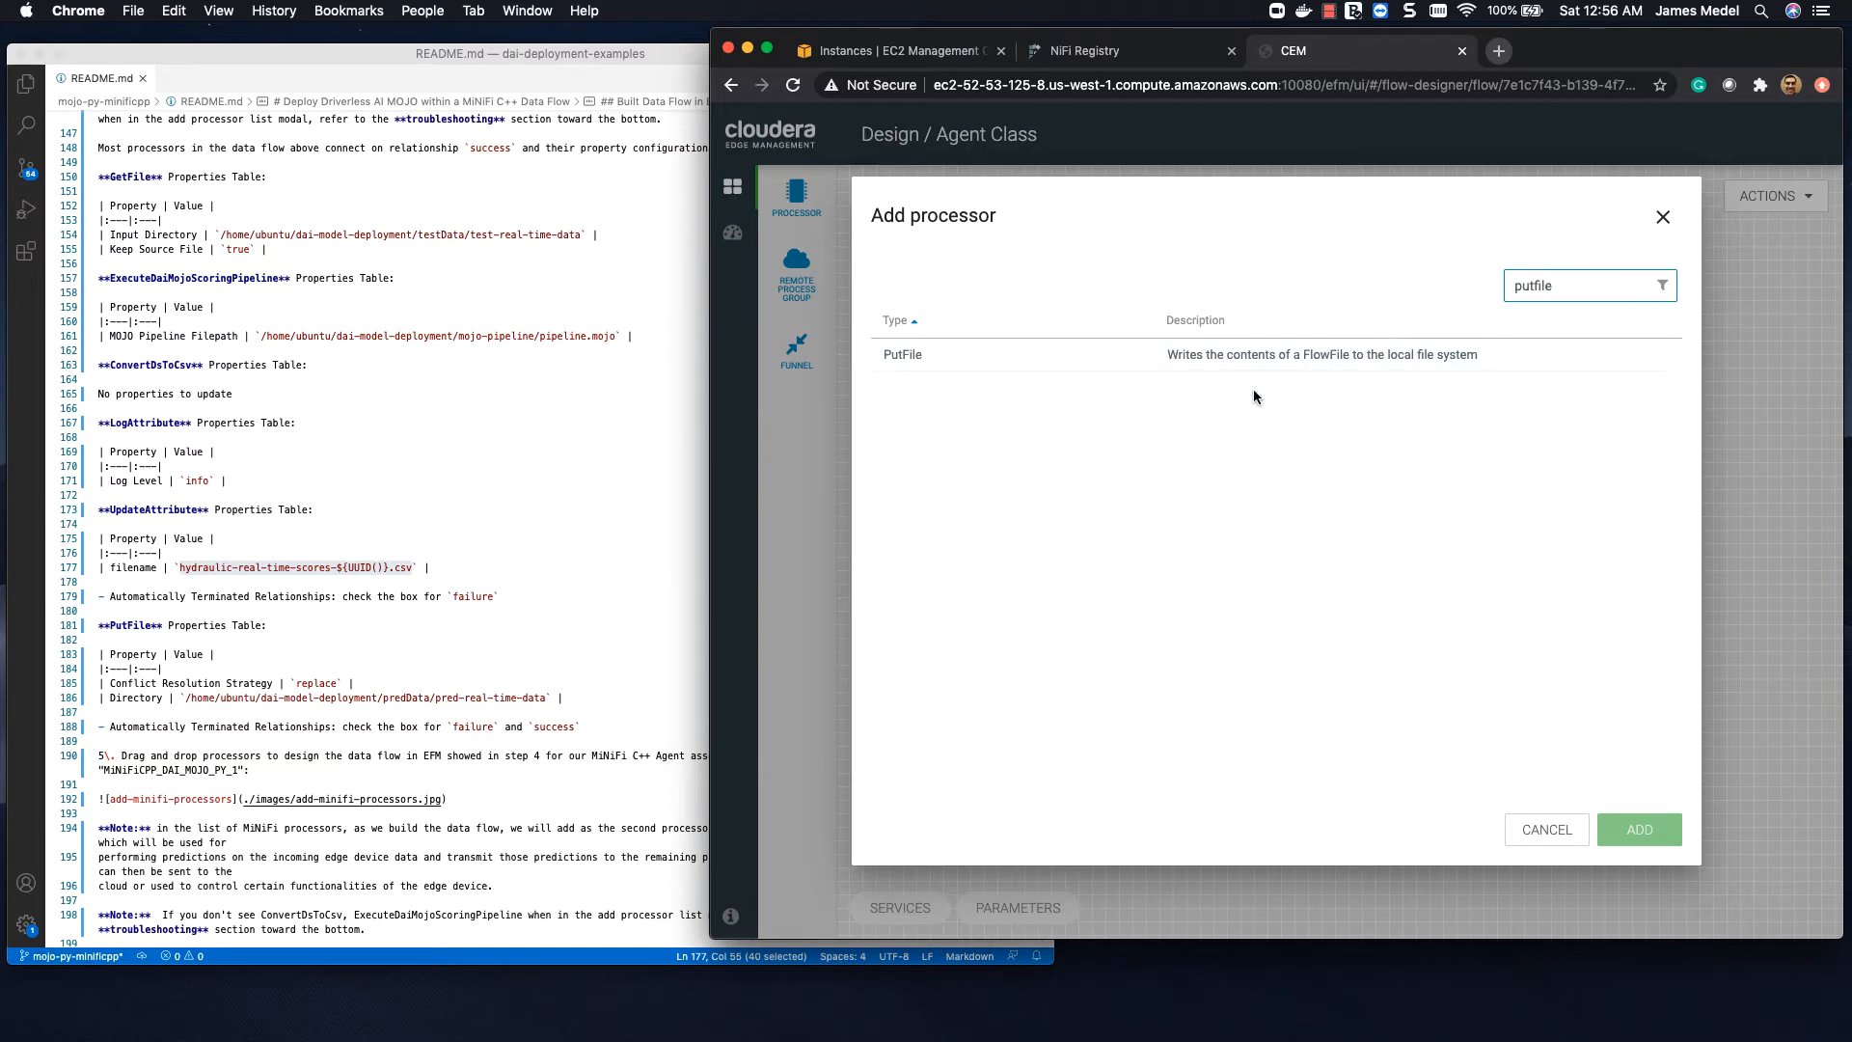
{"action": "left_click", "coordinate": [1133, 357]}
{"action": "left_click", "coordinate": [1618, 822]}
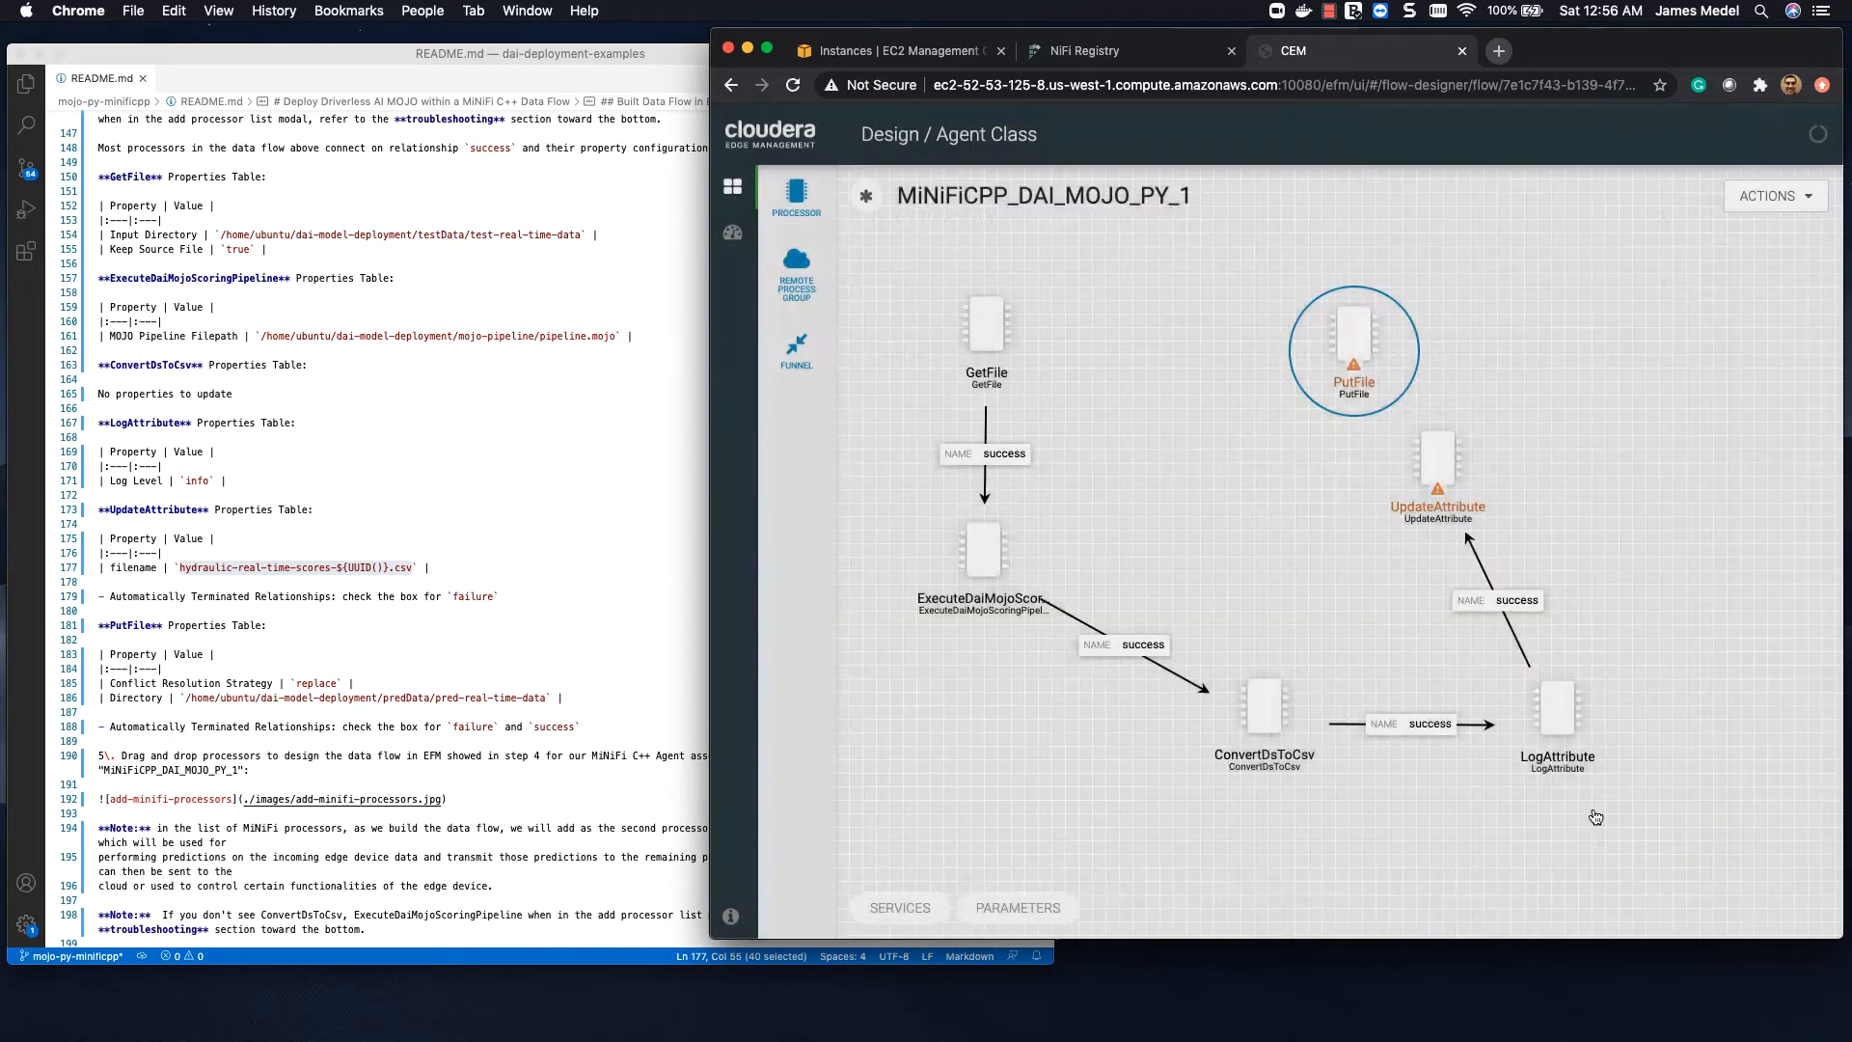
Step: Set UpdateAttribute to automatically terminate the failure relationship and apply the configuration
{"action": "double_click", "coordinate": [1441, 459]}
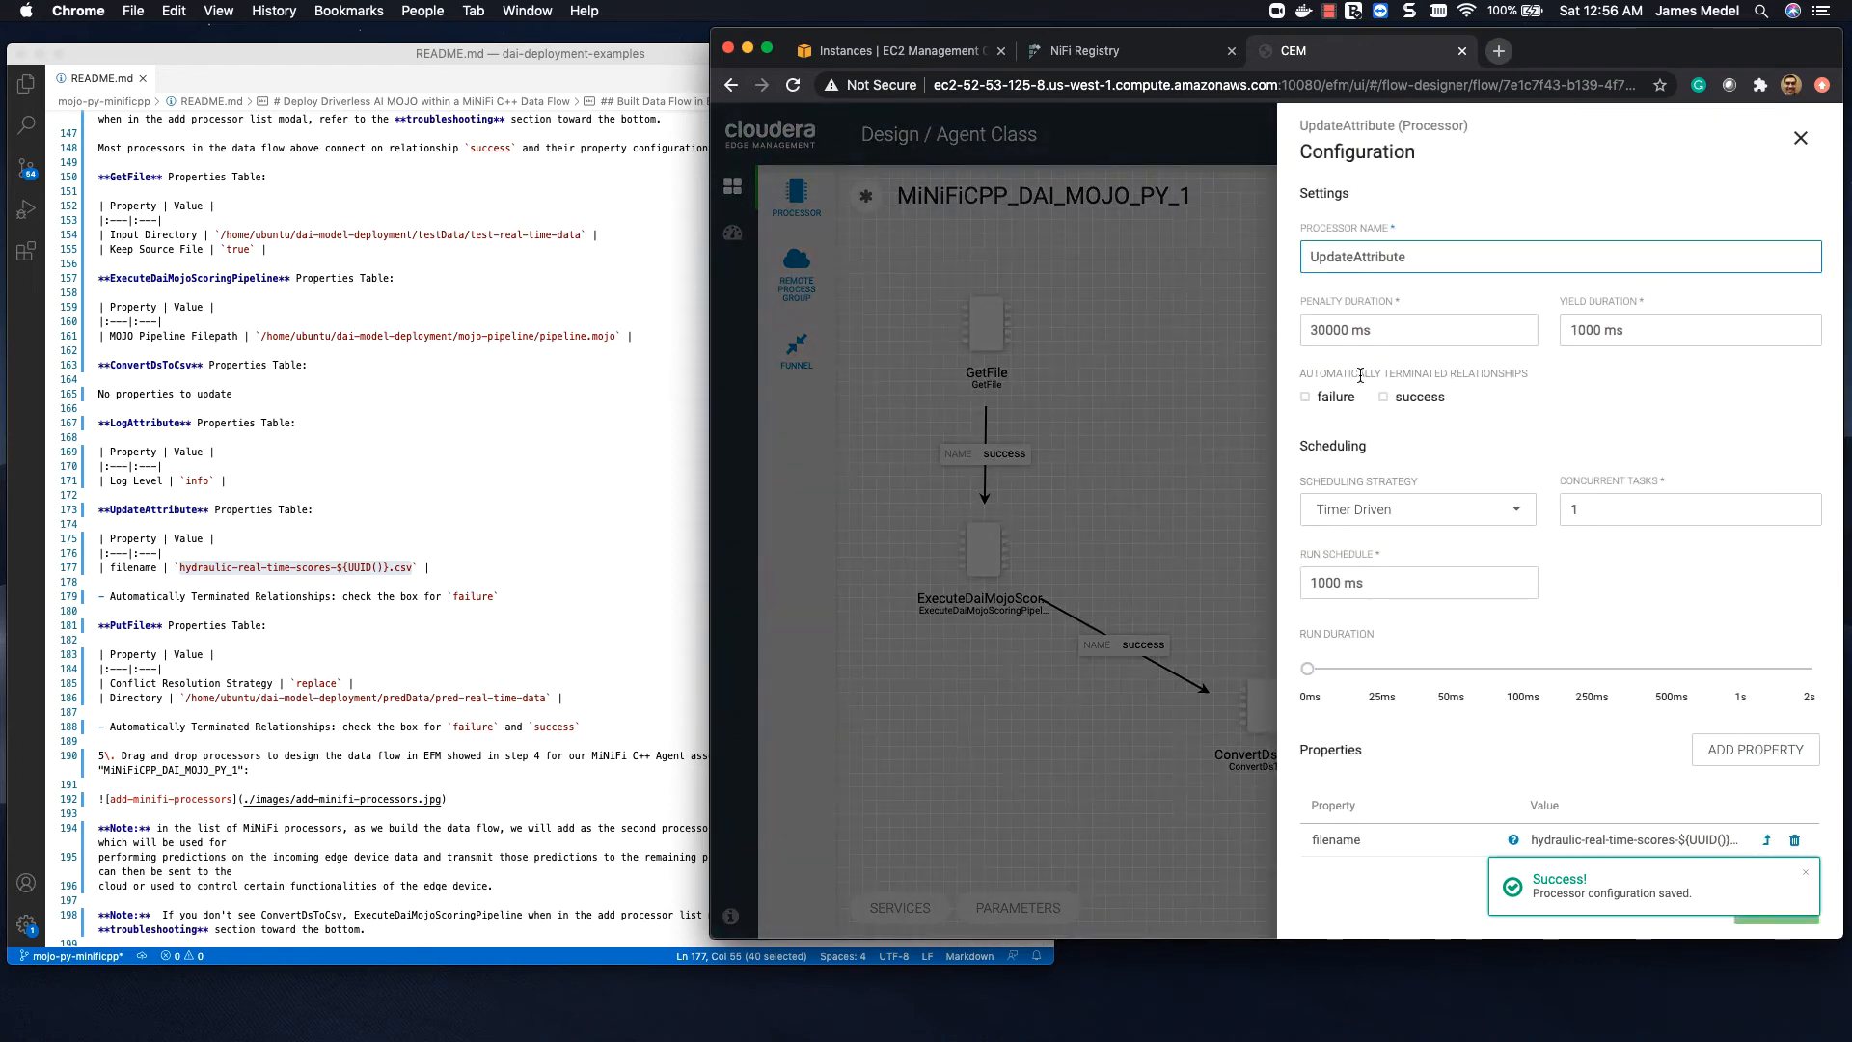
{"action": "left_click", "coordinate": [1307, 397]}
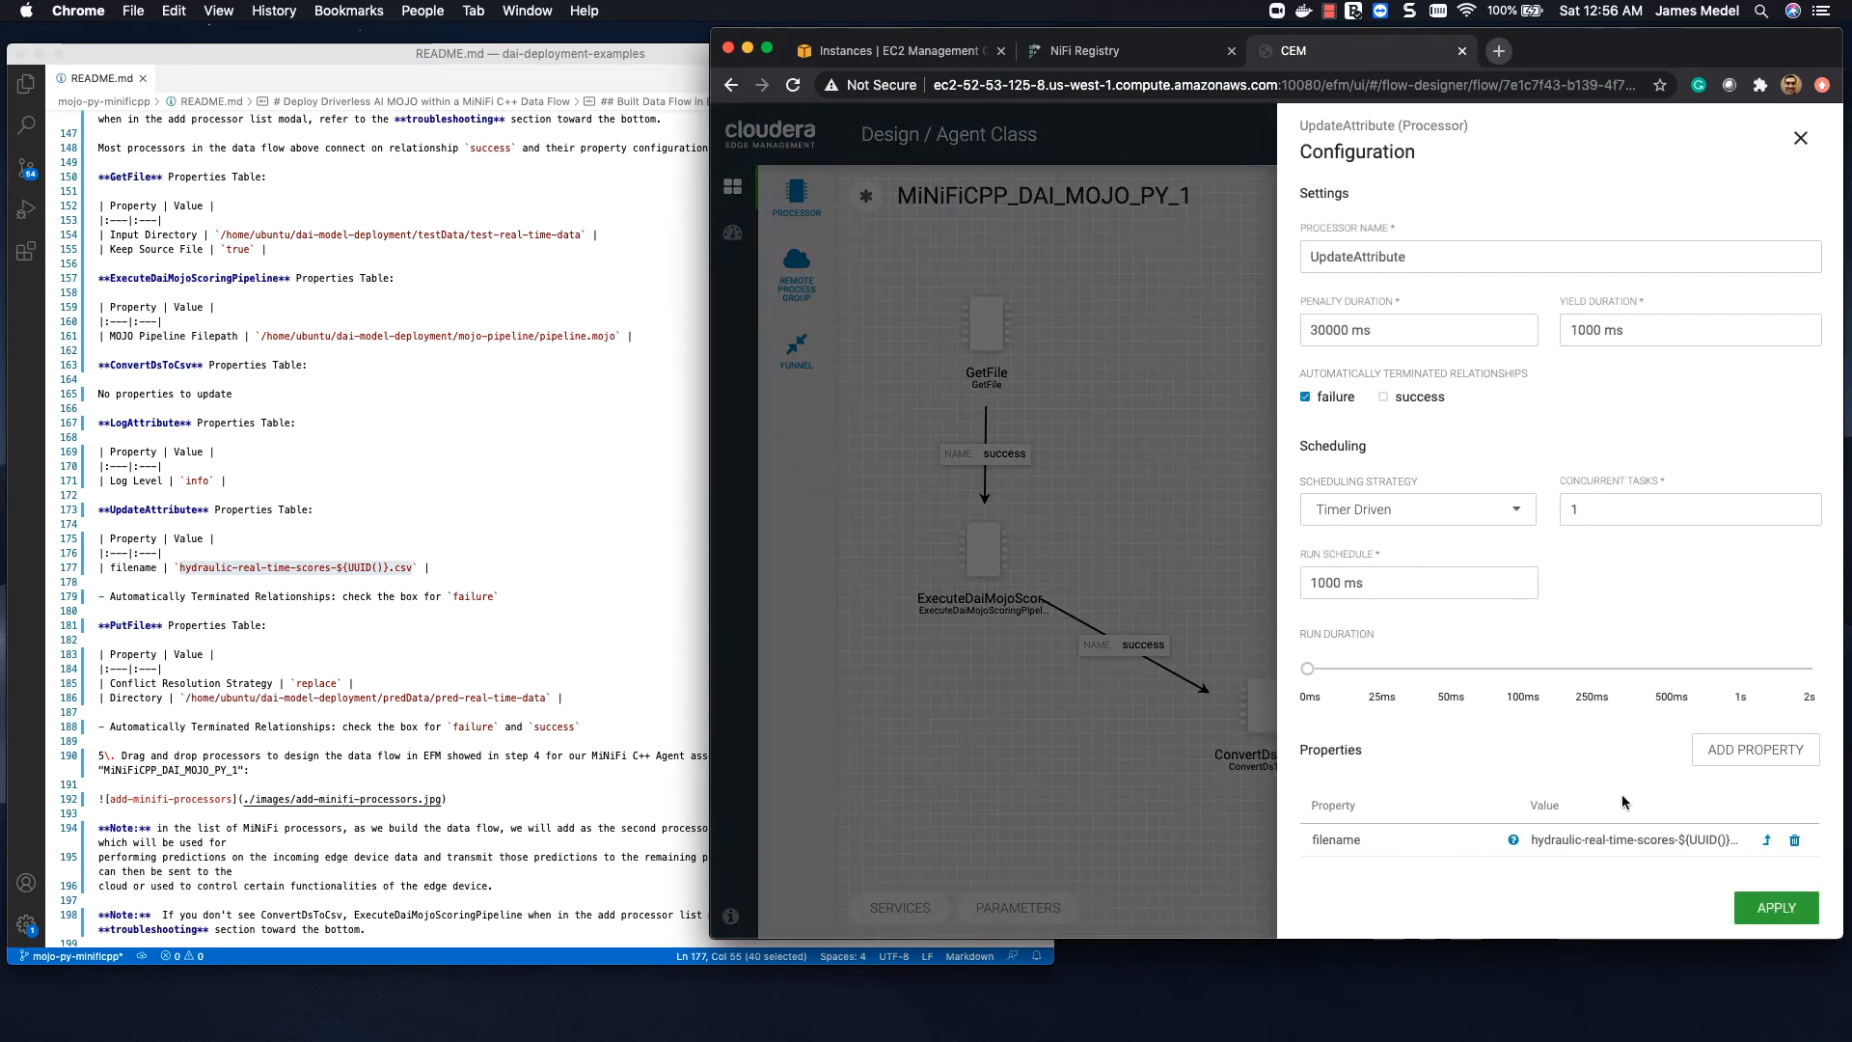
{"action": "left_click", "coordinate": [1764, 905]}
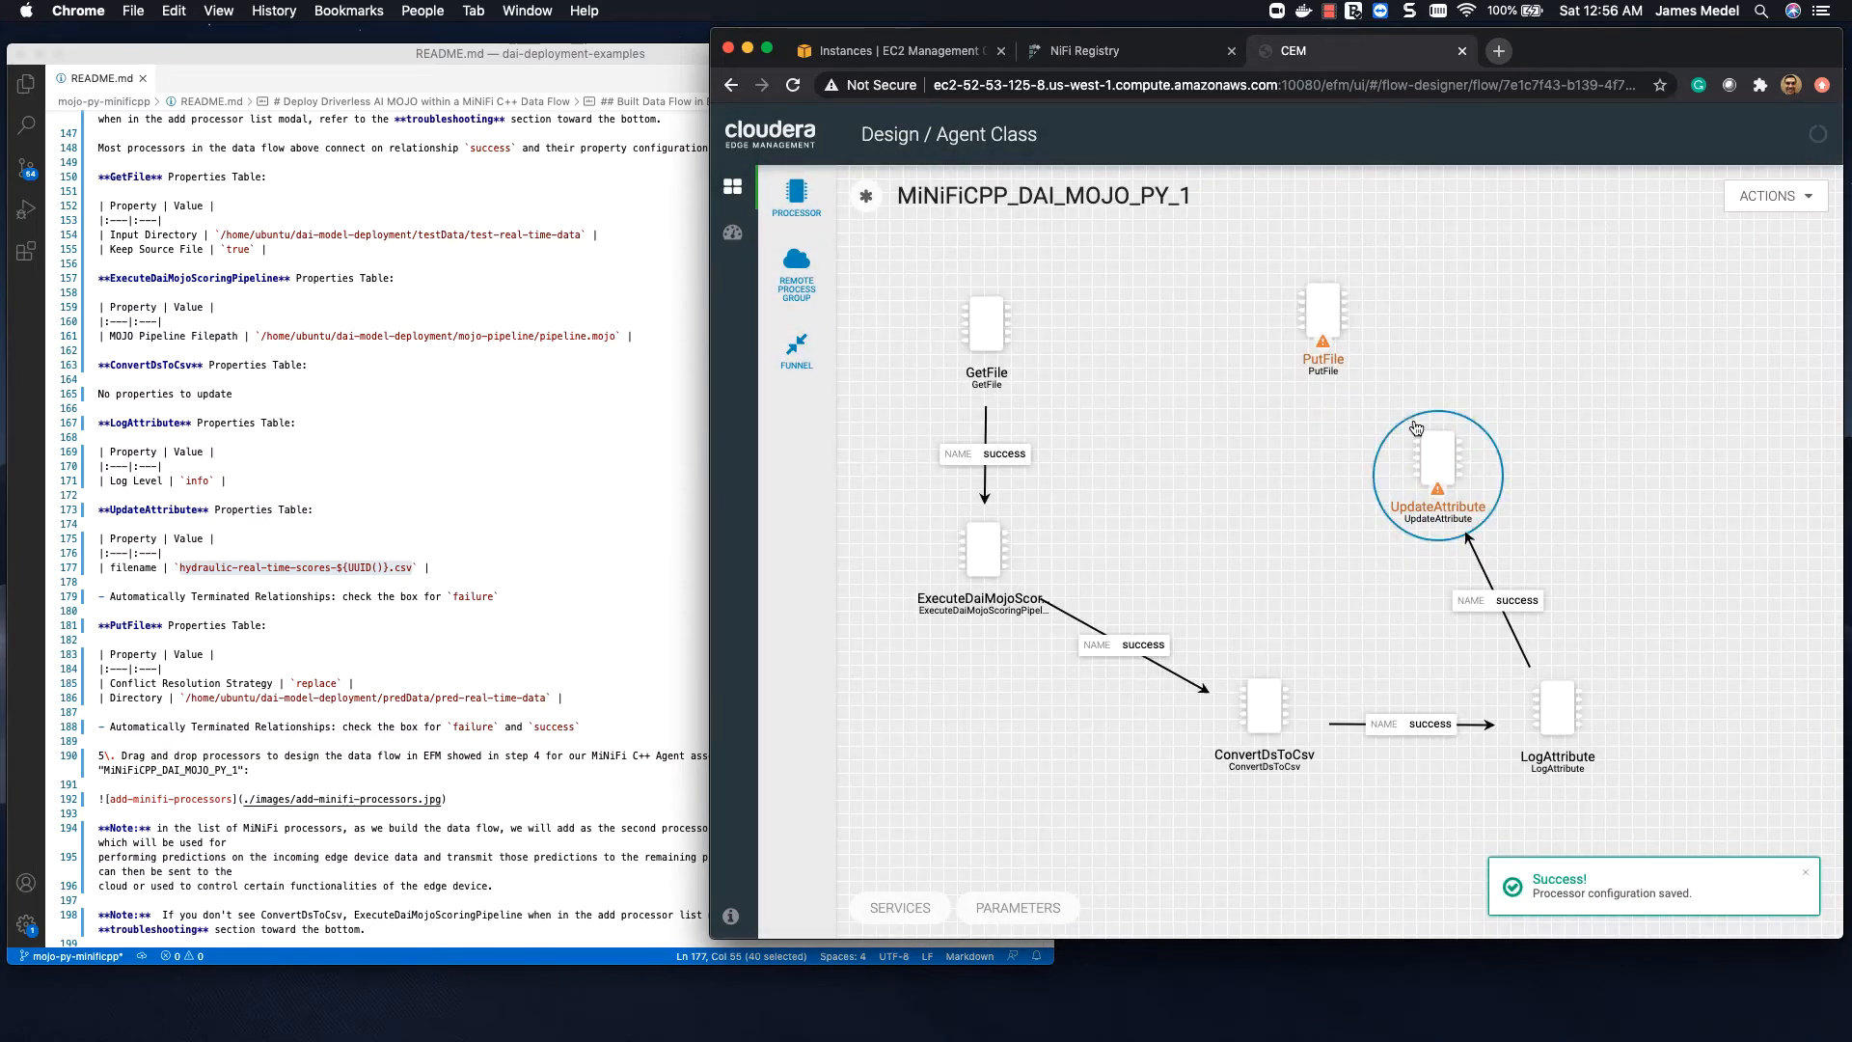
Step: Reposition PutFile between GetFile and UpdateAttribute, and connect UpdateAttribute to it on the success relationship
{"action": "left_click", "coordinate": [1229, 291]}
{"action": "left_click_drag", "start_coordinate": [1207, 311], "coordinate": [1209, 312]}
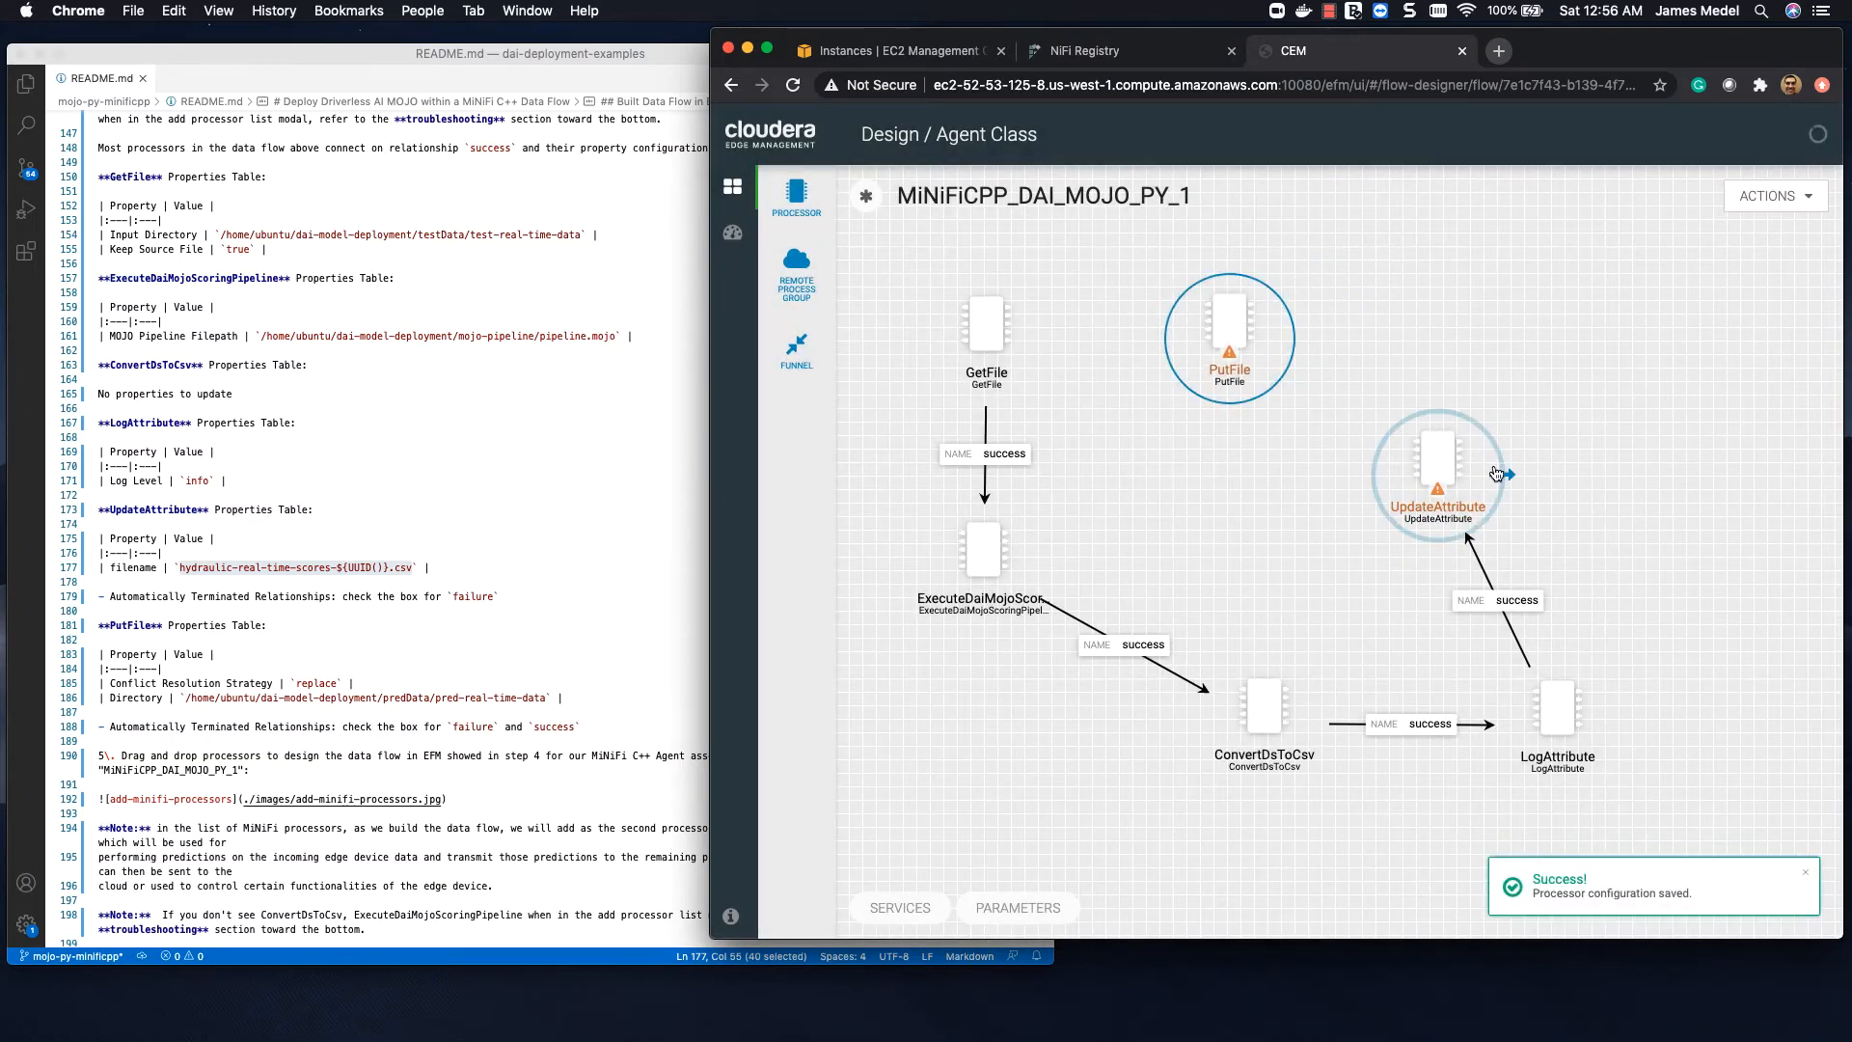
{"action": "left_click_drag", "start_coordinate": [1503, 476], "coordinate": [1240, 333]}
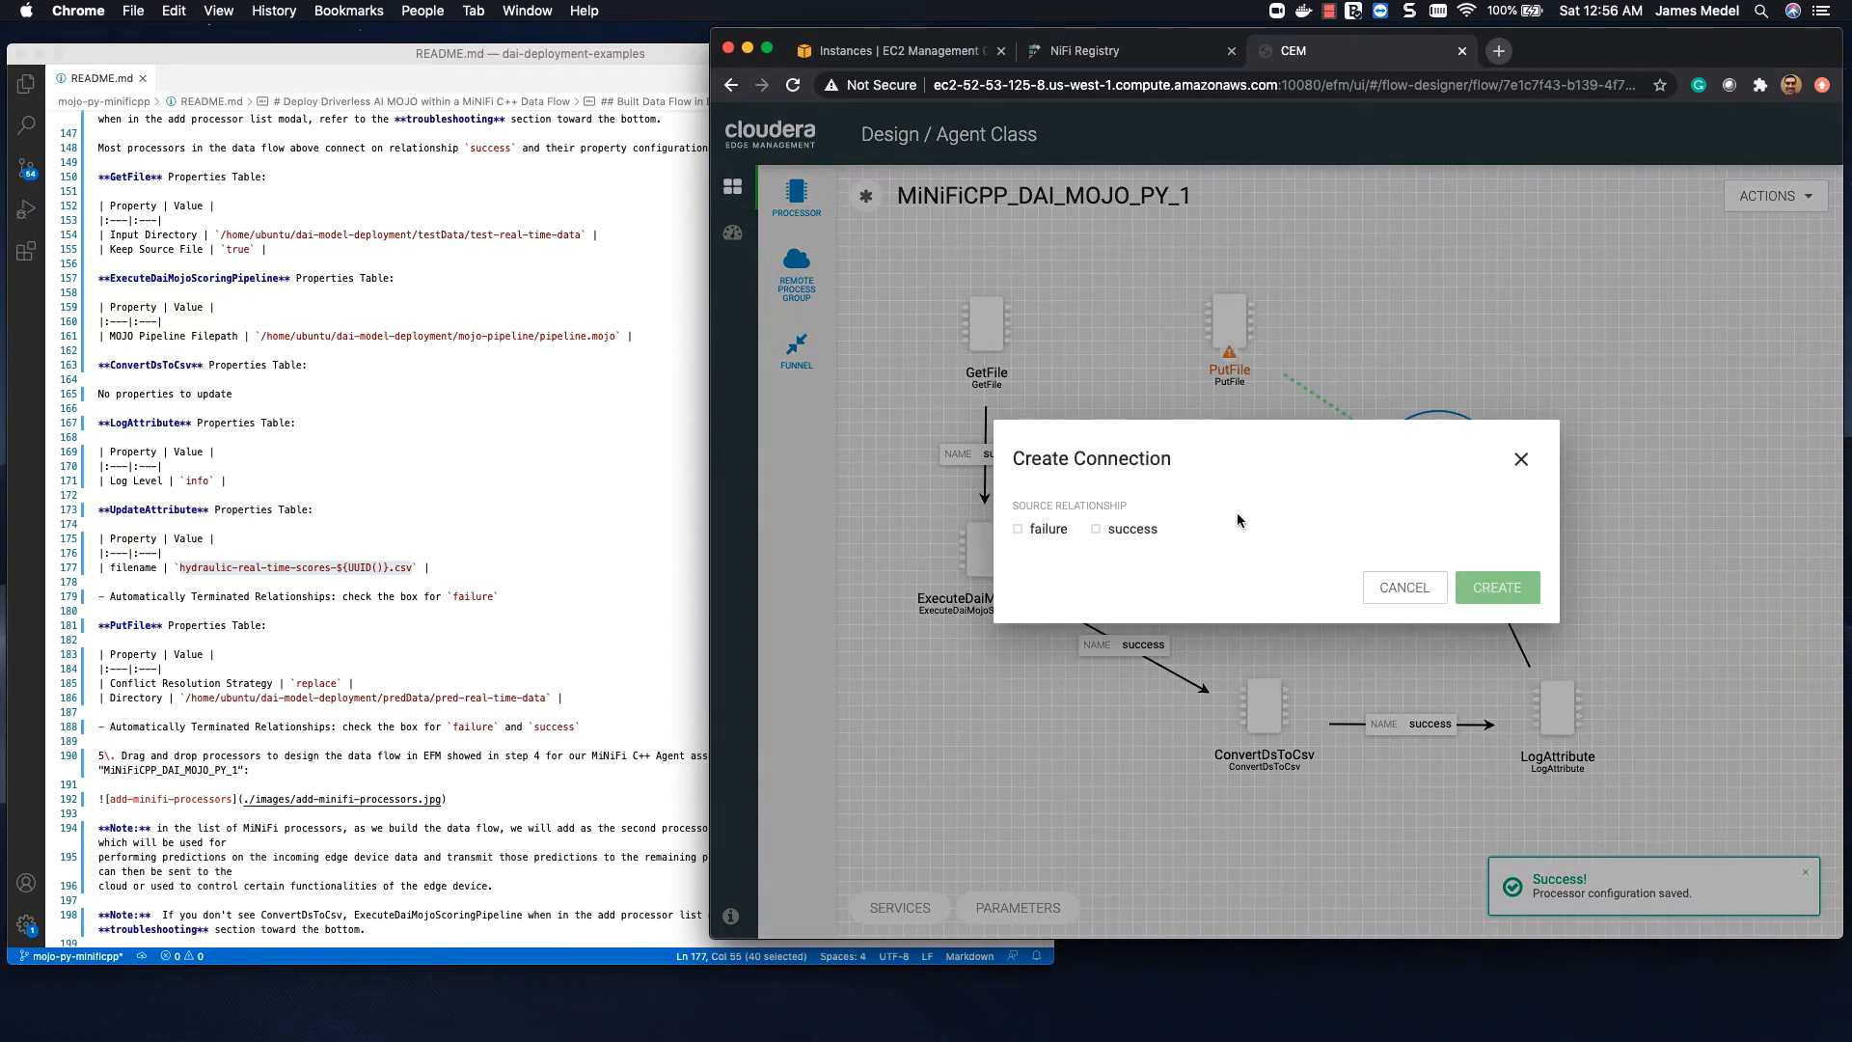
{"action": "left_click", "coordinate": [1114, 529]}
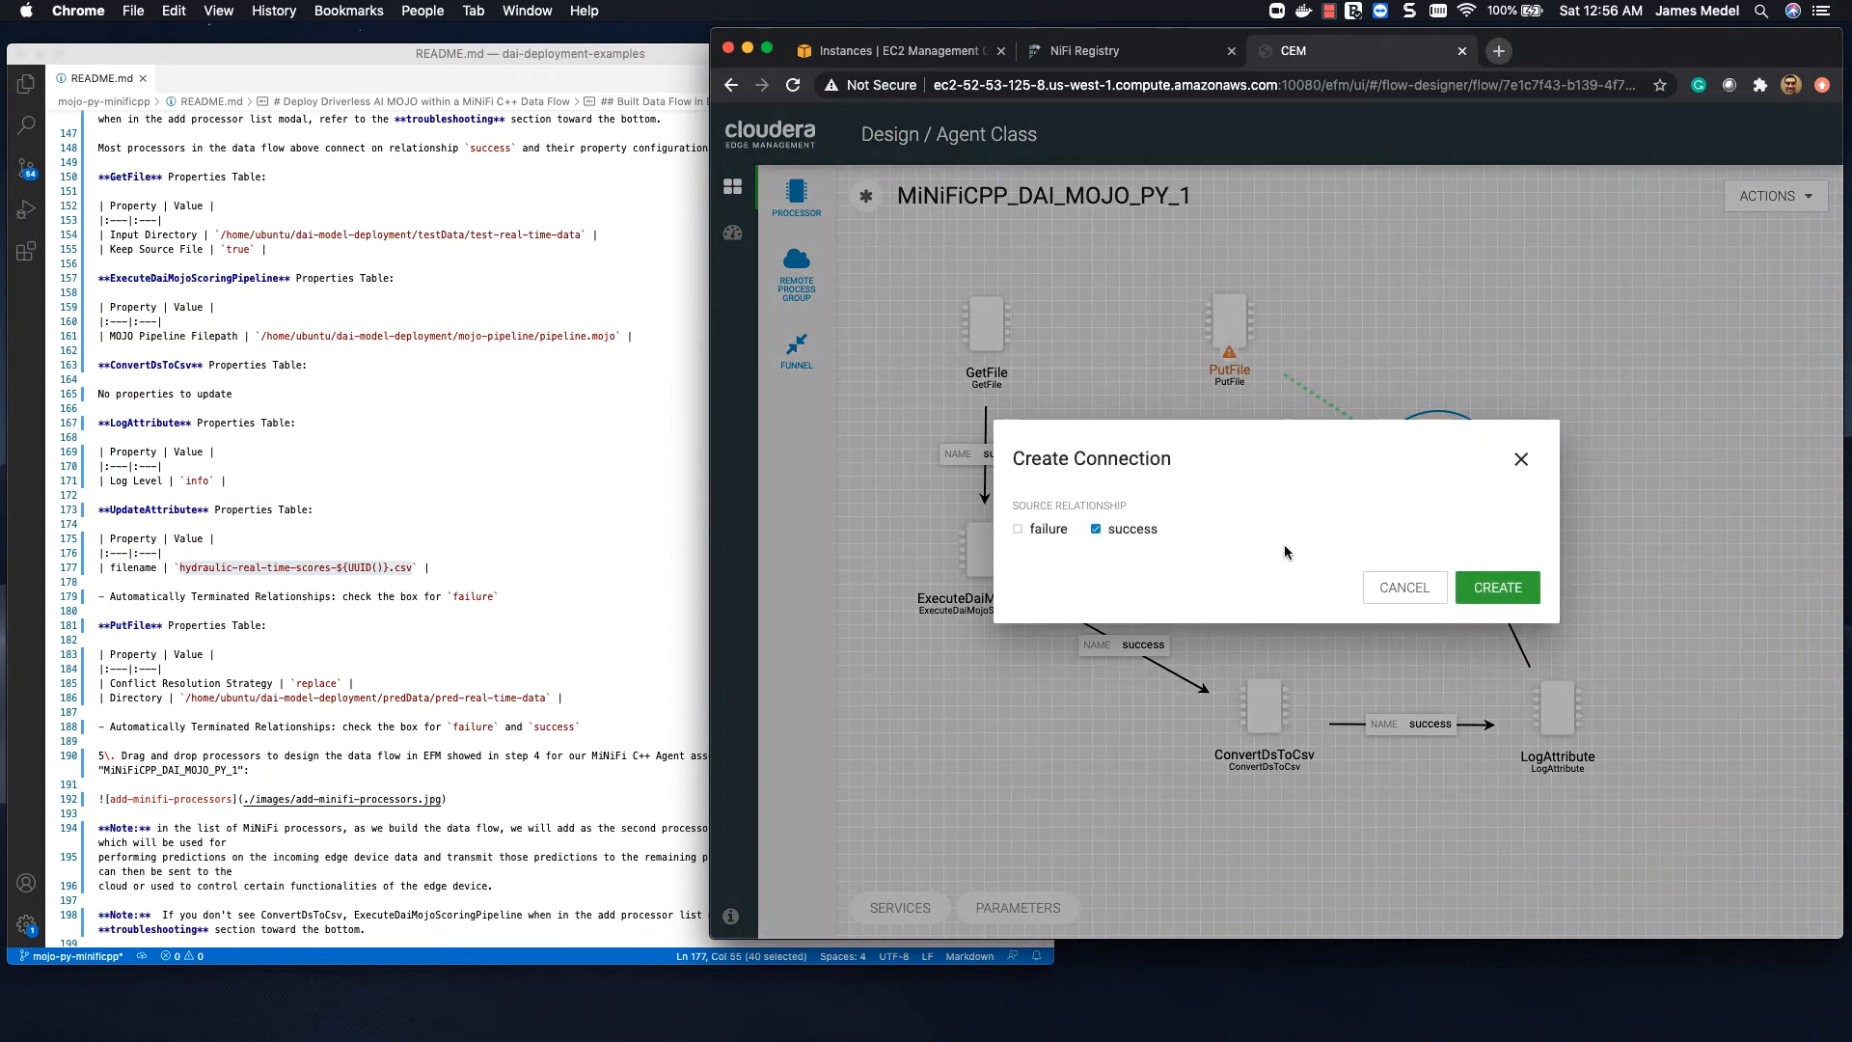
{"action": "left_click", "coordinate": [1497, 587]}
Step: Set the PutFile processor to automatically terminate both the failure and success relationships
{"action": "double_click", "coordinate": [1218, 335]}
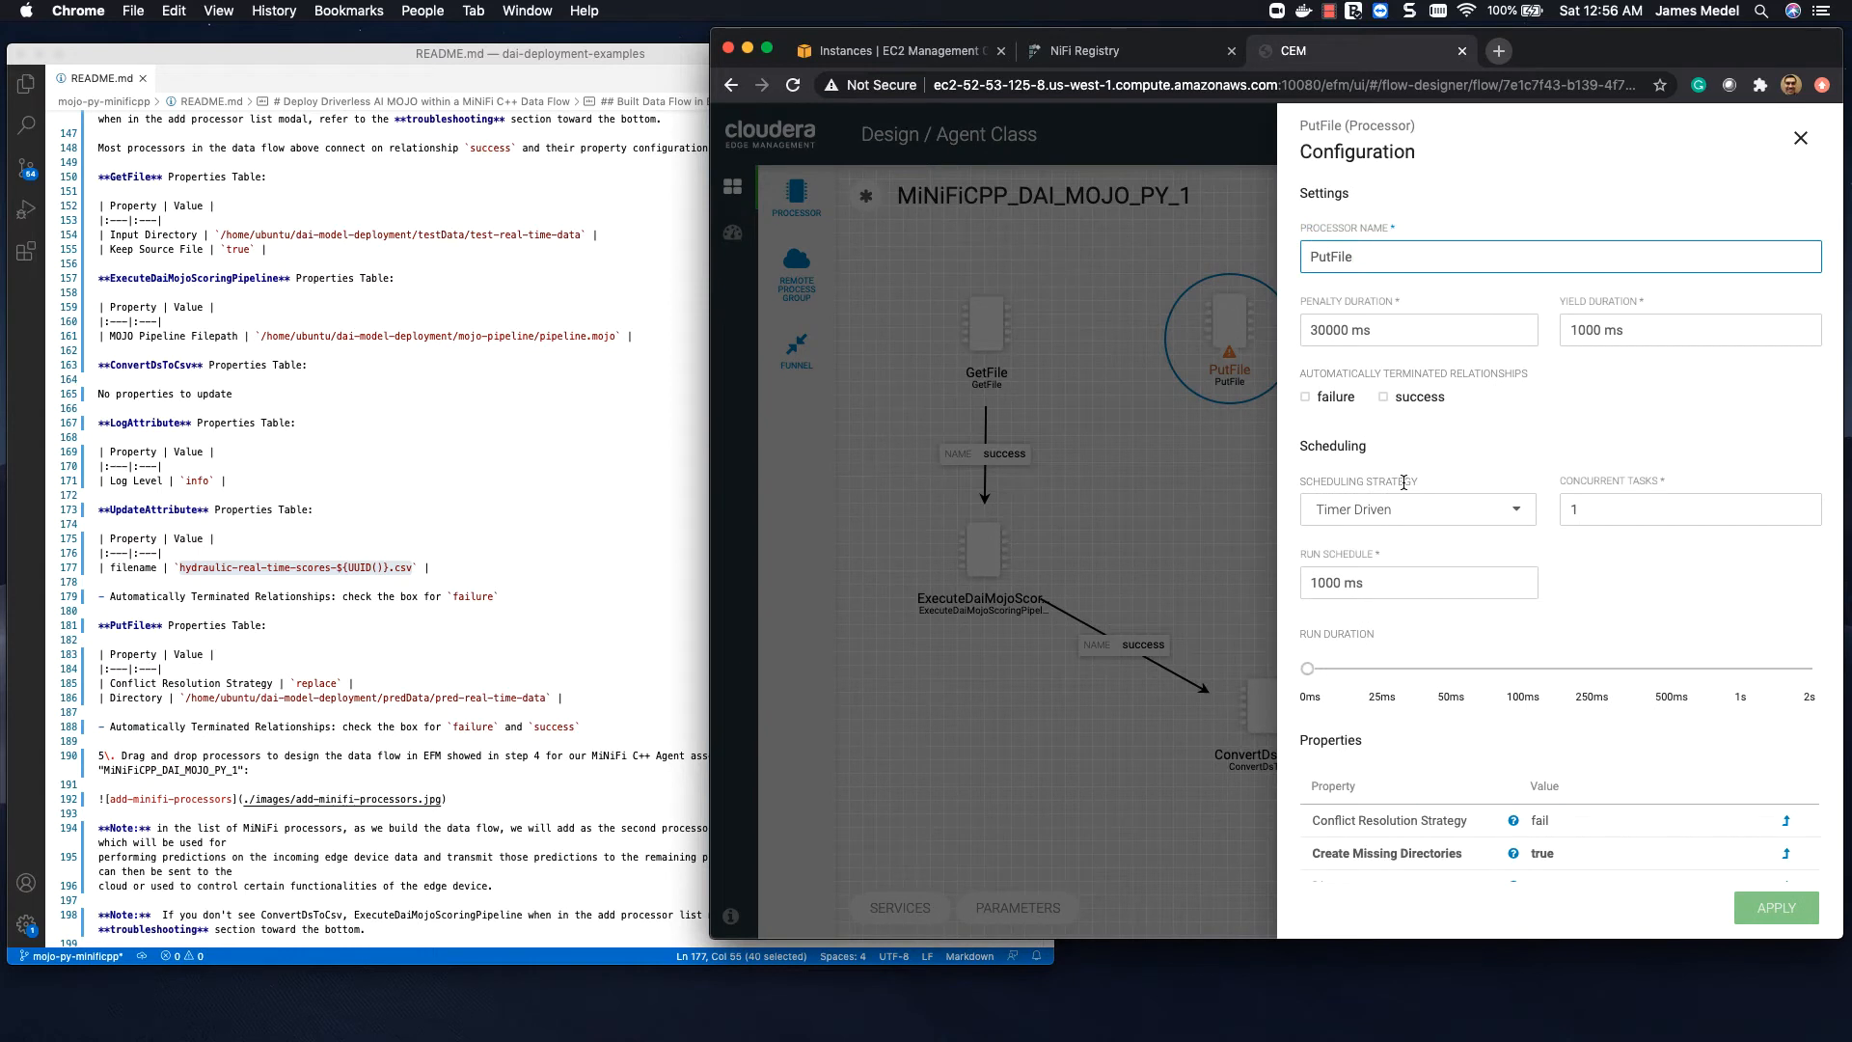
{"action": "left_click", "coordinate": [1305, 397]}
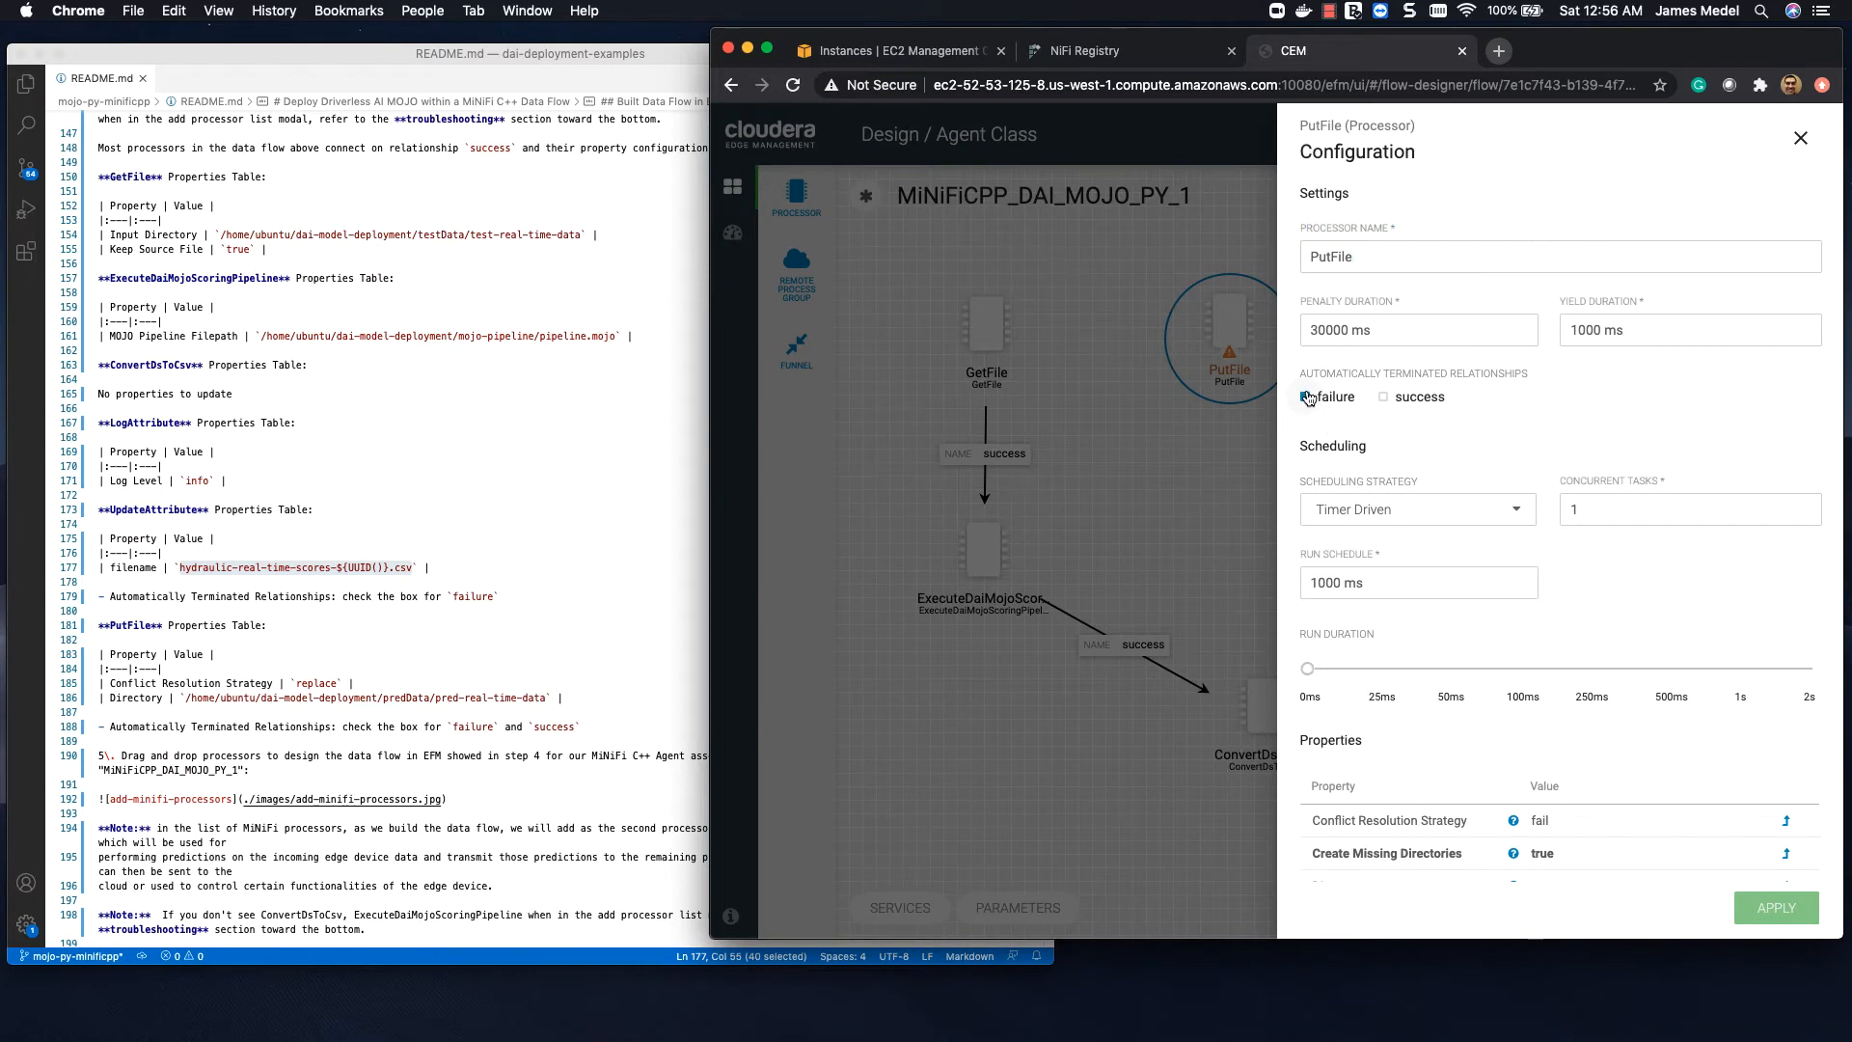
{"action": "left_click", "coordinate": [1384, 398]}
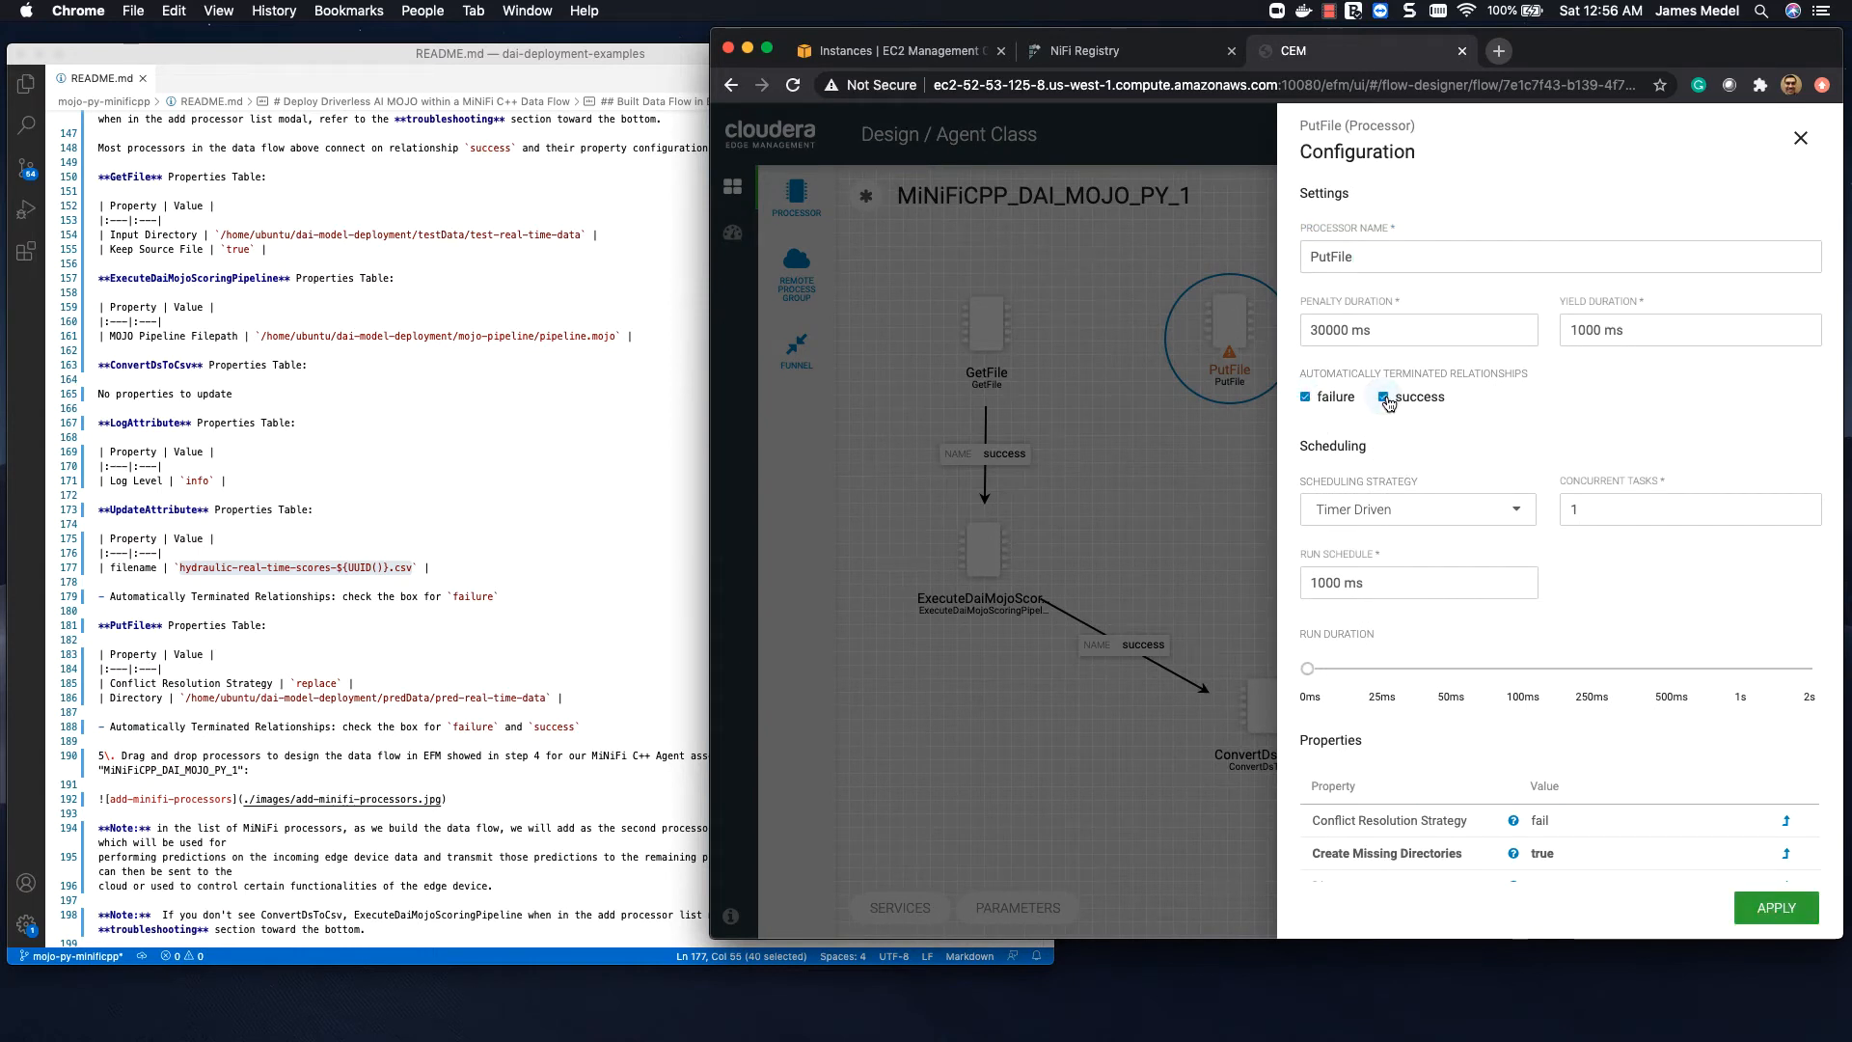
Step: Set PutFile's Conflict Resolution Strategy property to replace
{"action": "scroll", "coordinate": [1432, 415], "scroll_direction": "down", "scroll_amount": 2}
{"action": "scroll", "coordinate": [1435, 424], "scroll_direction": "down", "scroll_amount": 3}
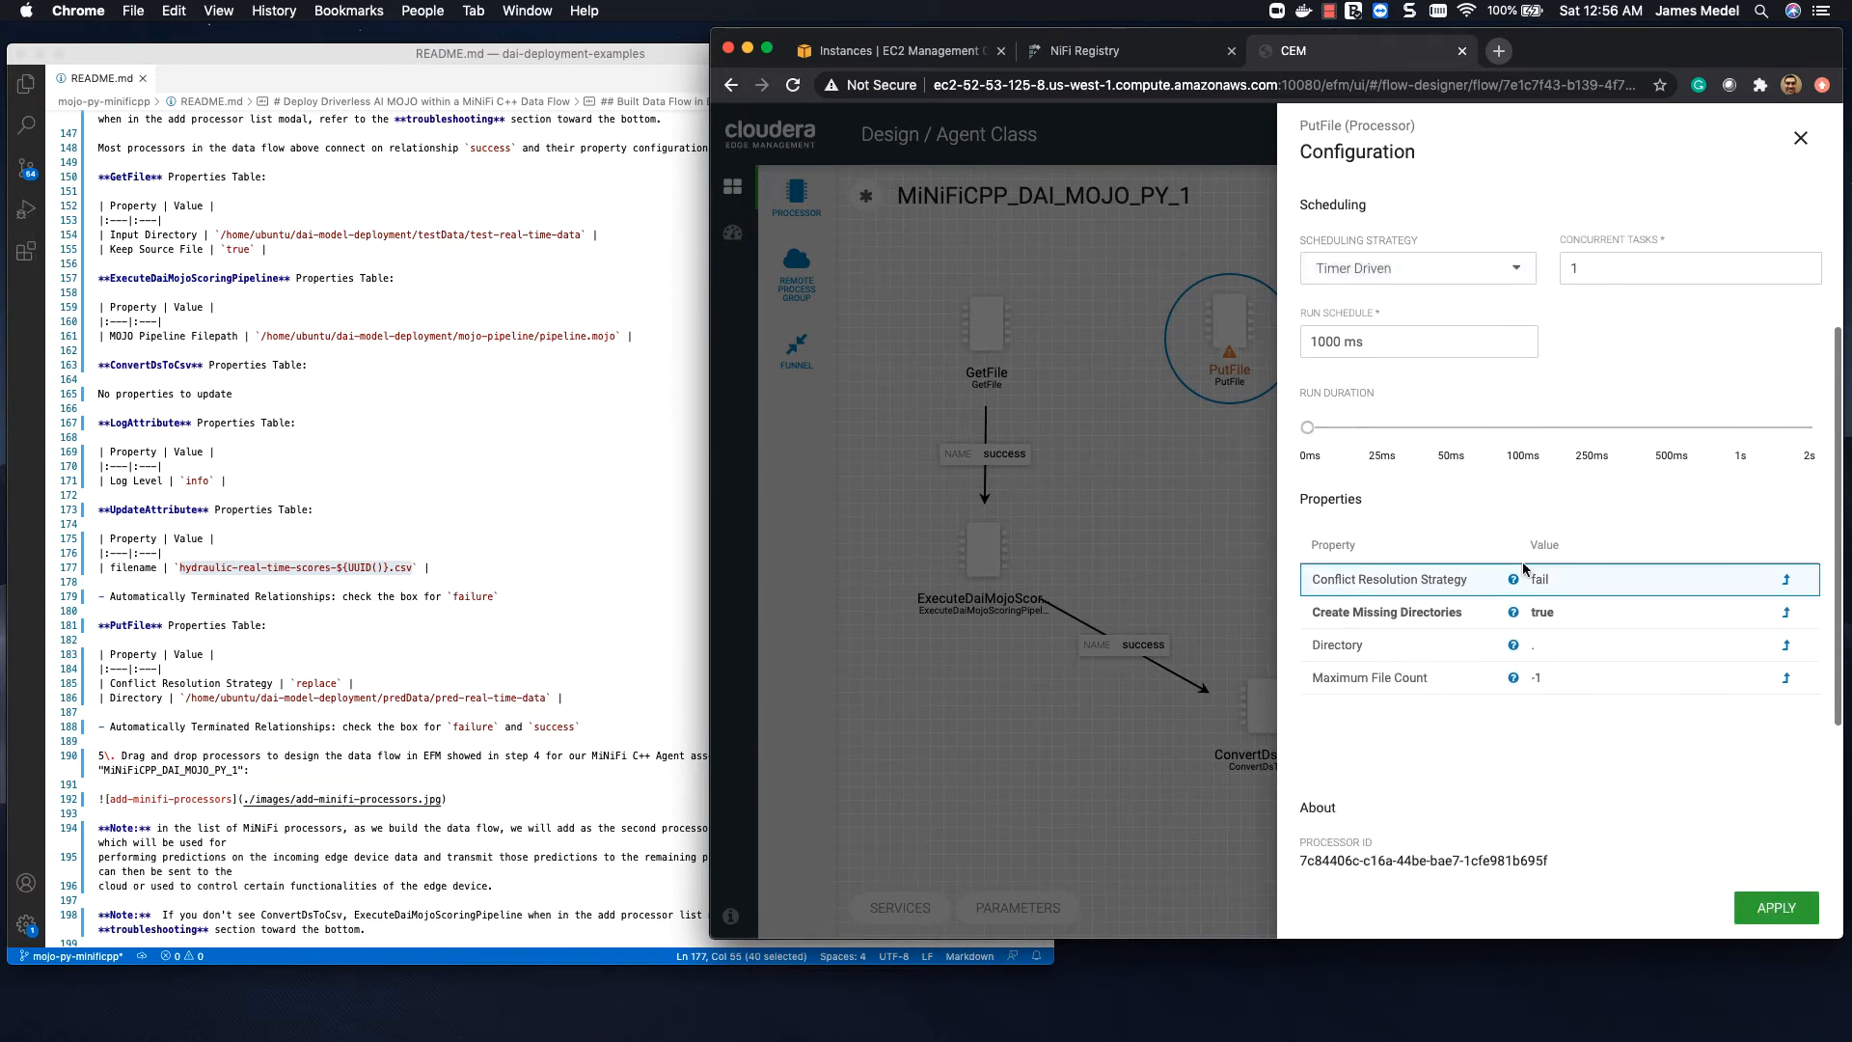
{"action": "left_click", "coordinate": [1545, 582]}
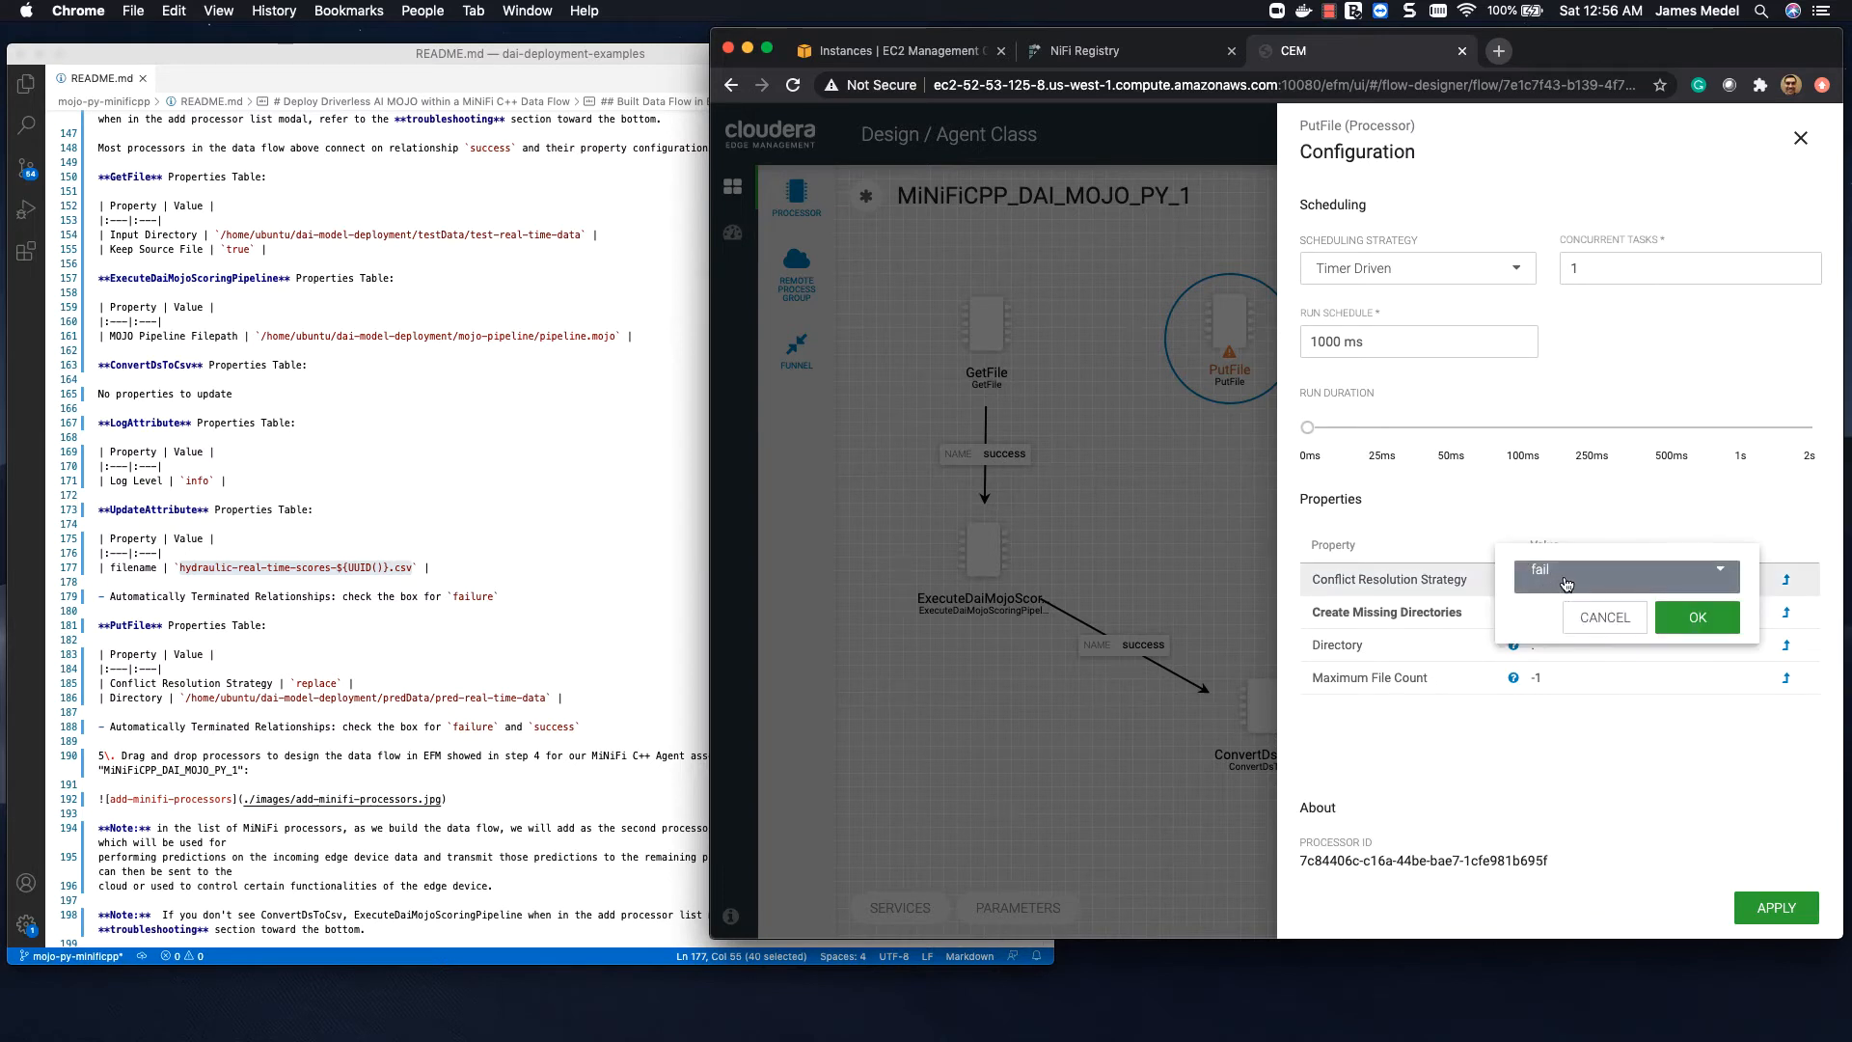
{"action": "left_click", "coordinate": [1566, 571]}
{"action": "left_click", "coordinate": [1582, 659]}
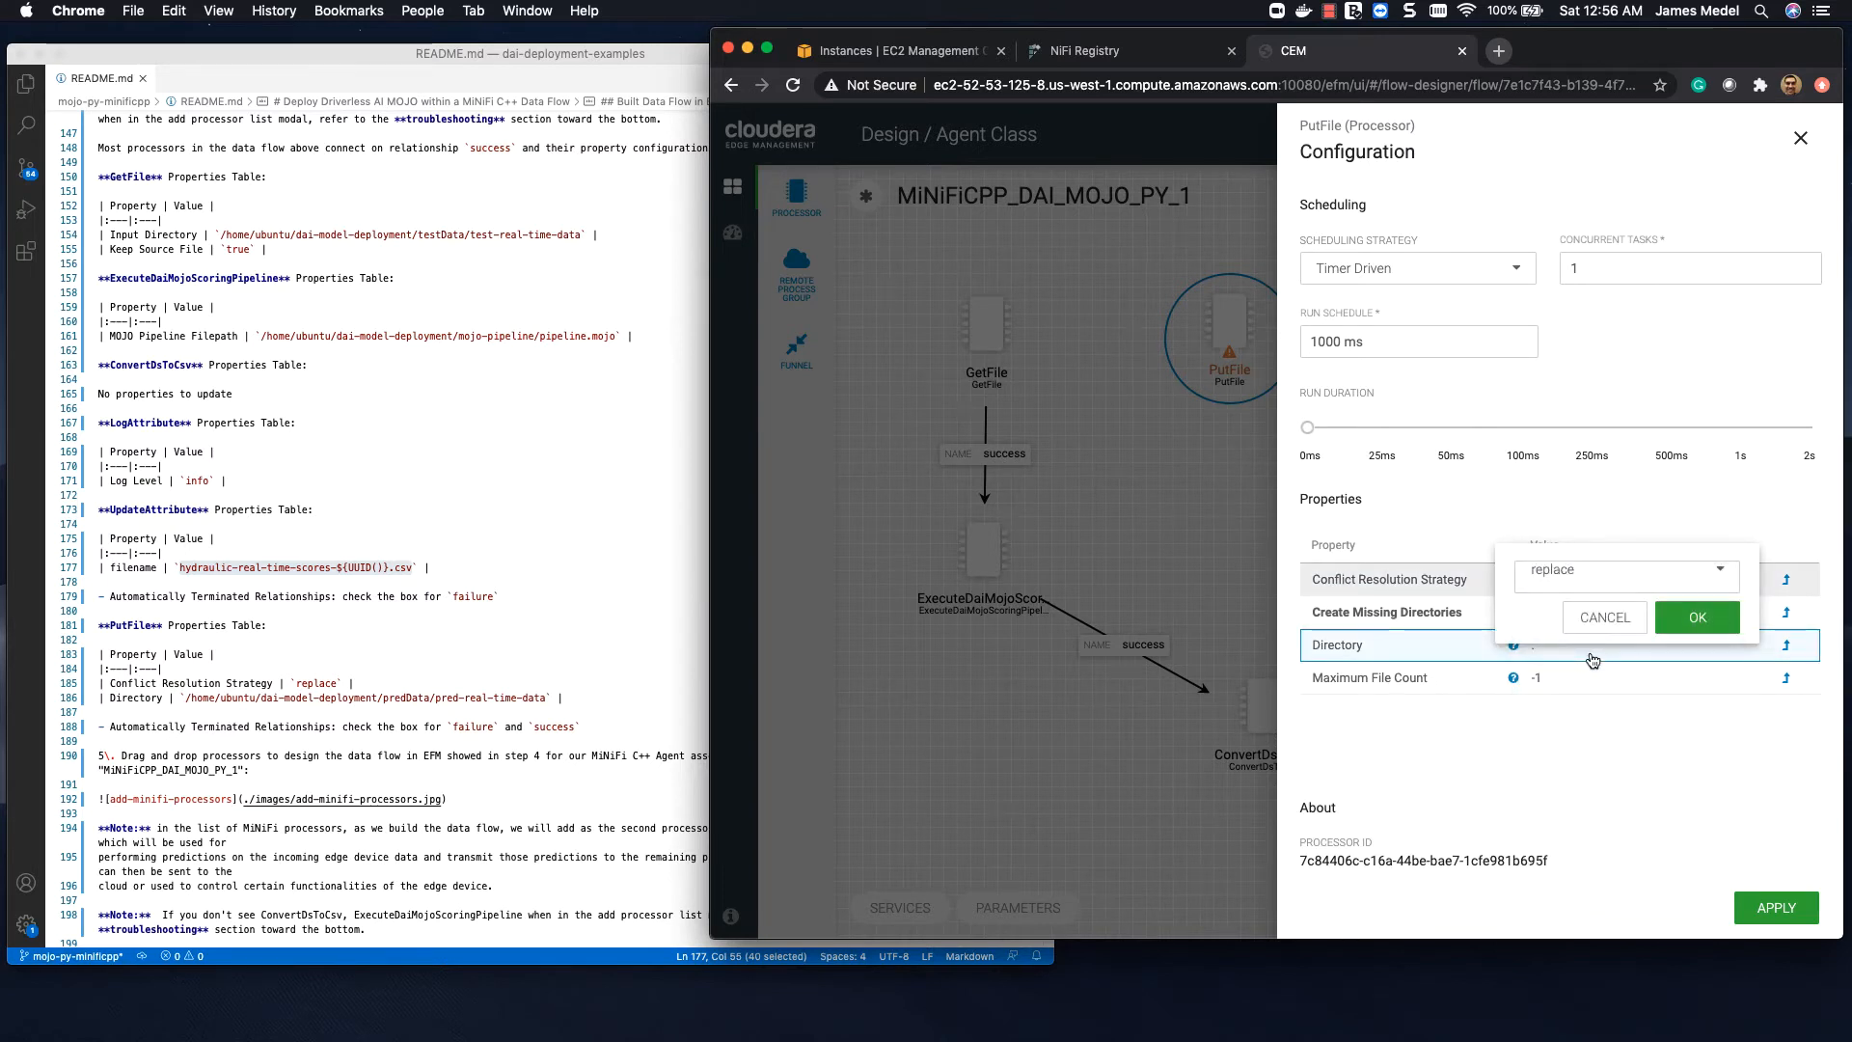
{"action": "left_click", "coordinate": [1674, 618]}
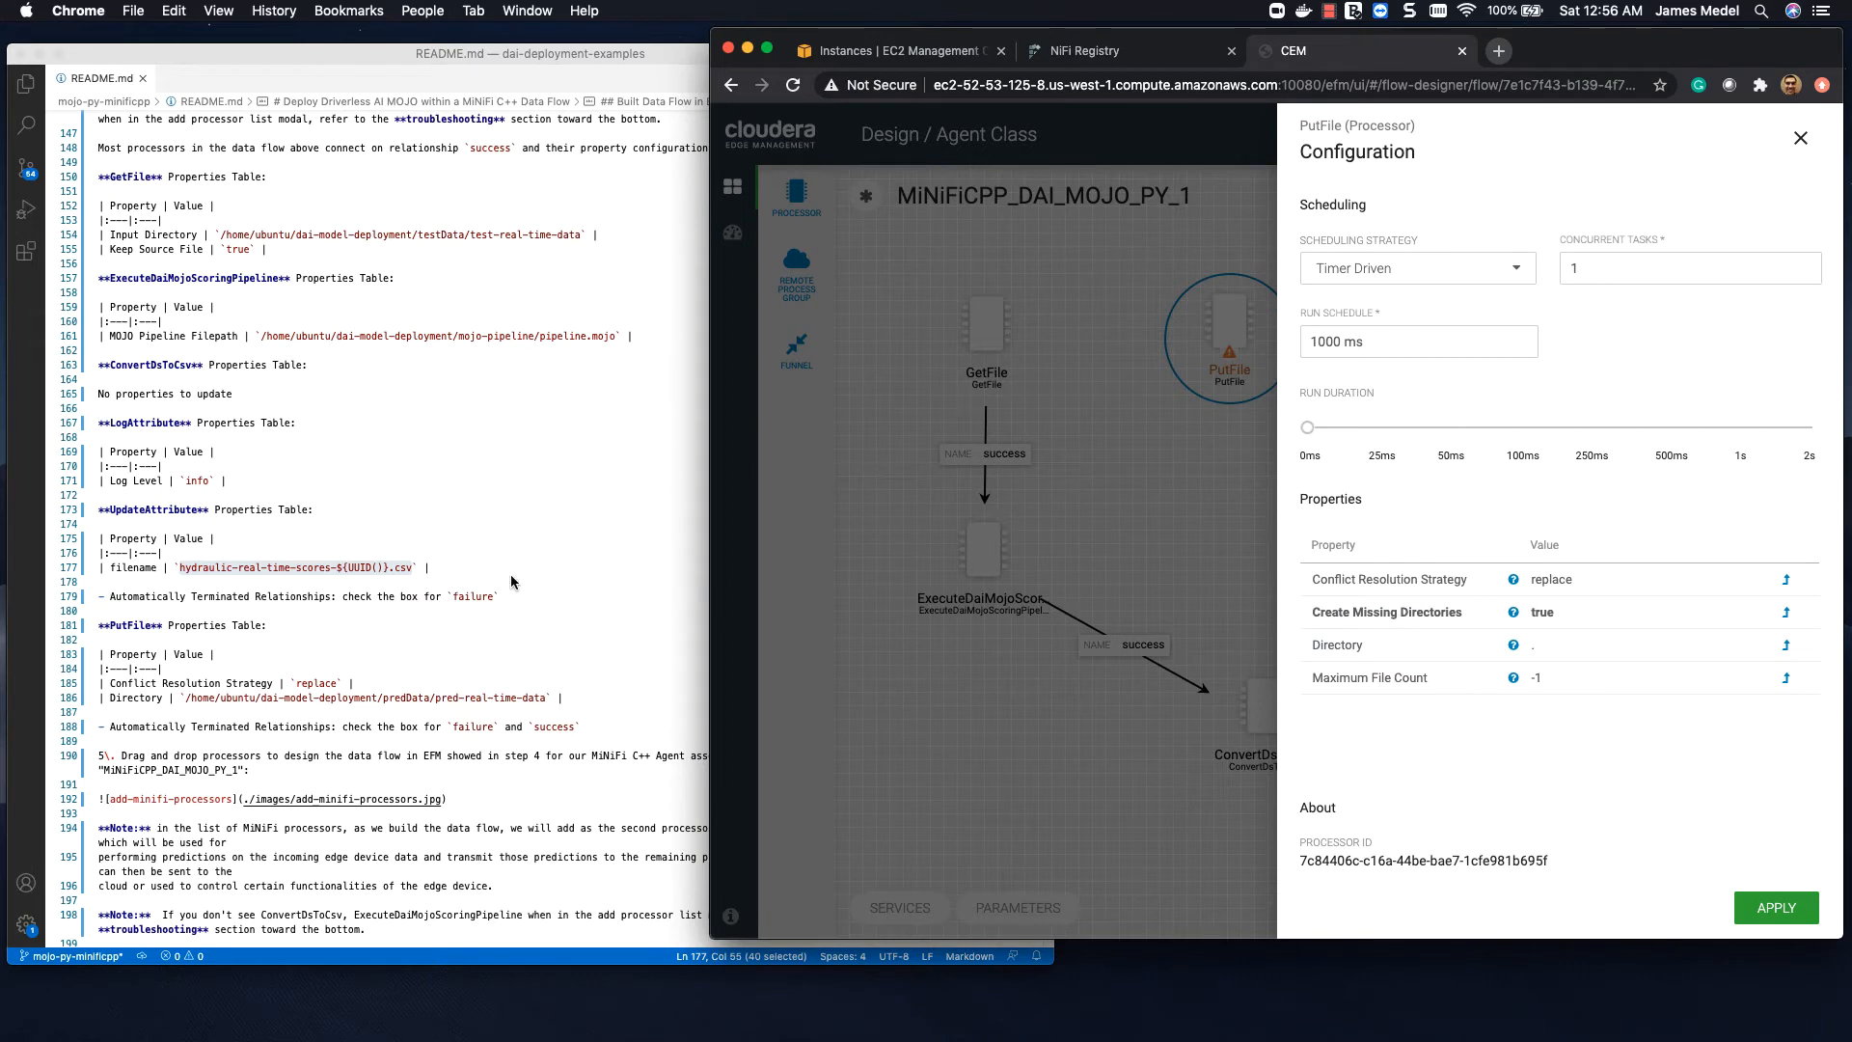
Step: Set PutFile's Directory property to the README path /home/ubuntu/dai-model-deployment/predData/pred-real-time-data and apply the configuration
{"action": "left_click", "coordinate": [413, 596]}
{"action": "left_click_drag", "start_coordinate": [190, 698], "coordinate": [546, 698]}
{"action": "key", "text": "super+c"}
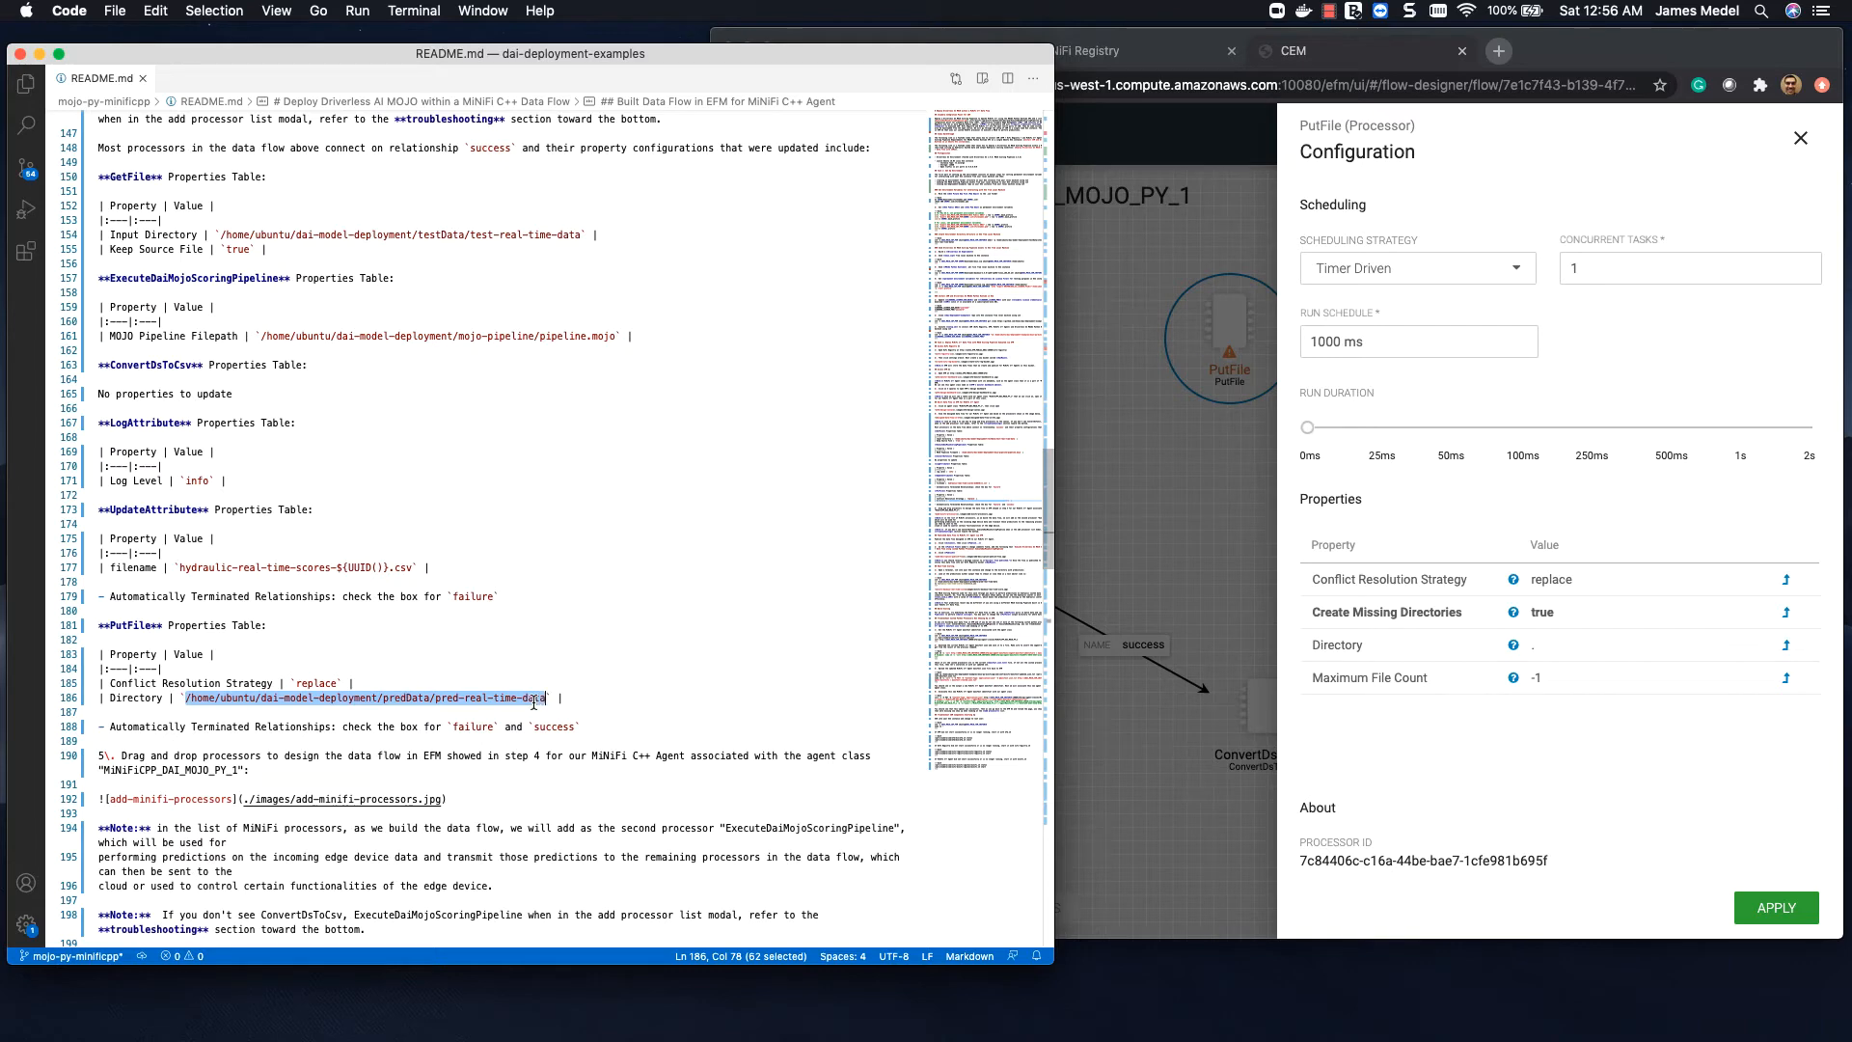
{"action": "left_click", "coordinate": [1600, 614]}
{"action": "left_click", "coordinate": [1550, 645]}
{"action": "left_click_drag", "start_coordinate": [1528, 614], "coordinate": [968, 335]}
{"action": "left_click_drag", "start_coordinate": [1144, 460], "coordinate": [1753, 460]}
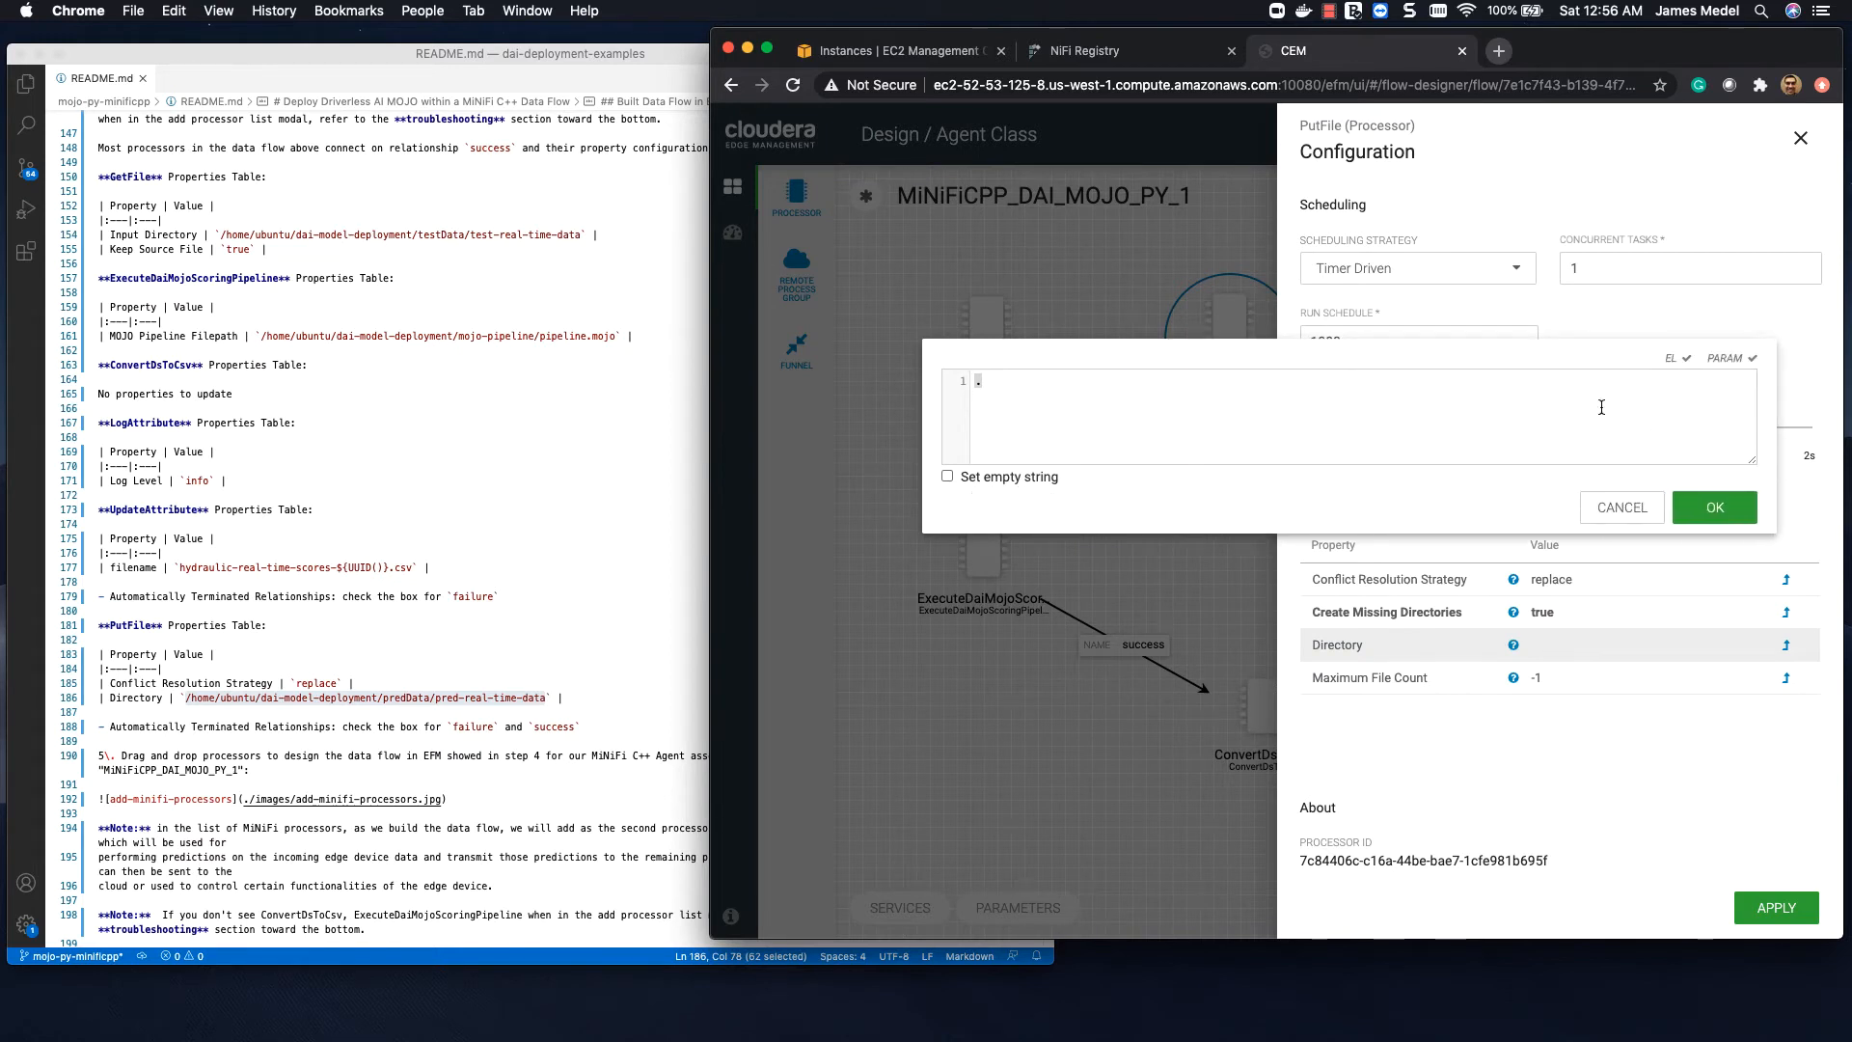
{"action": "key", "text": "super+v"}
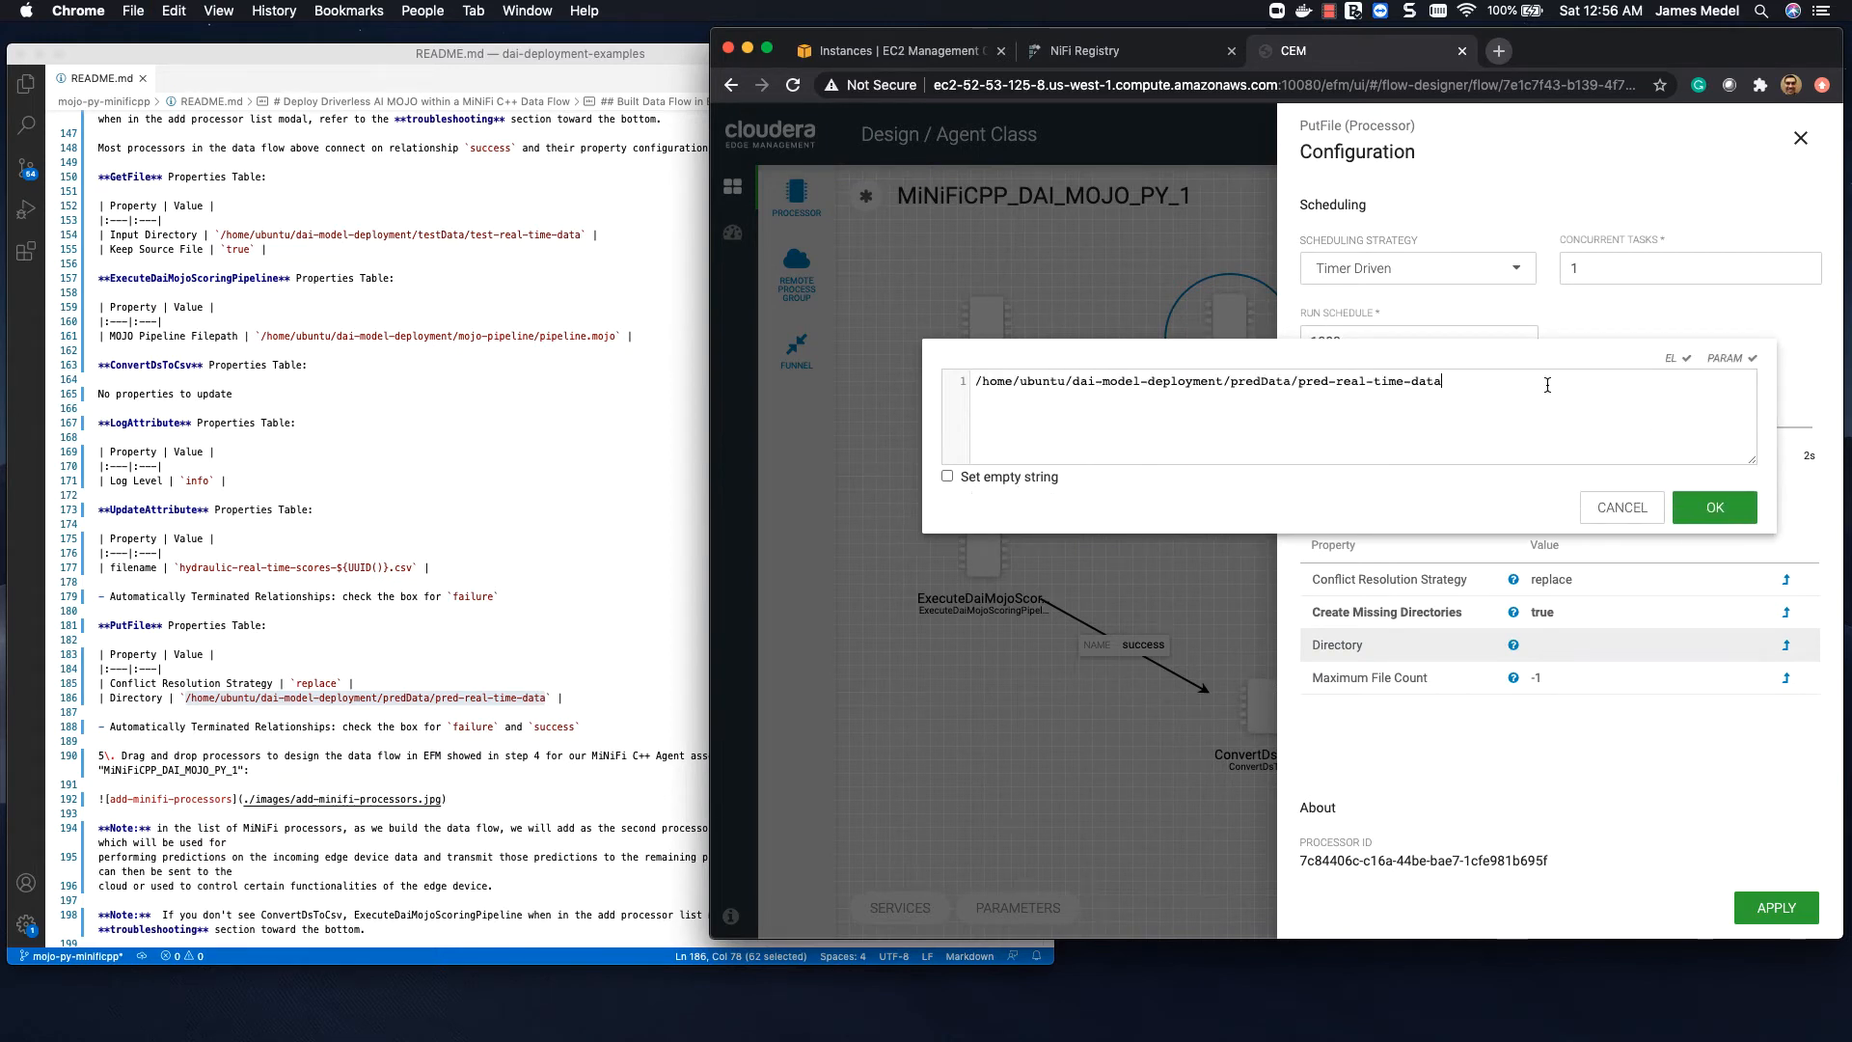
{"action": "left_click", "coordinate": [1733, 505]}
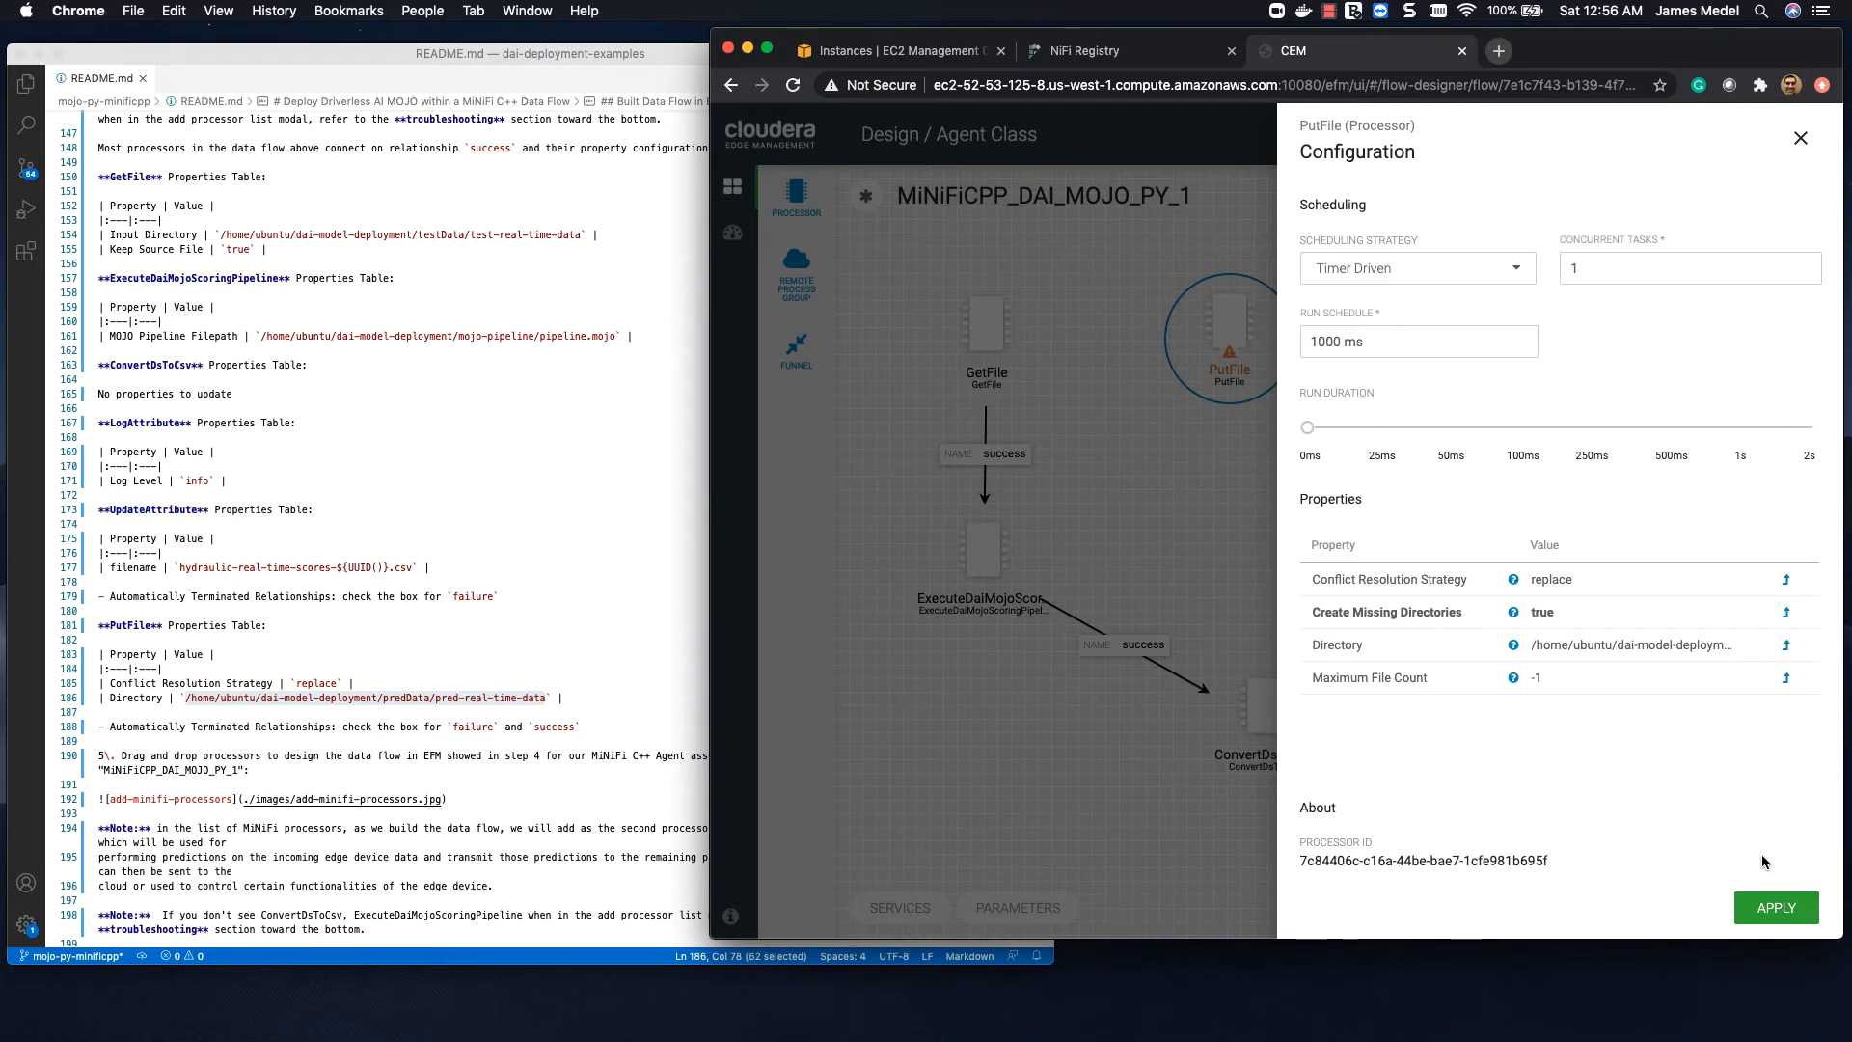
{"action": "left_click", "coordinate": [1769, 908]}
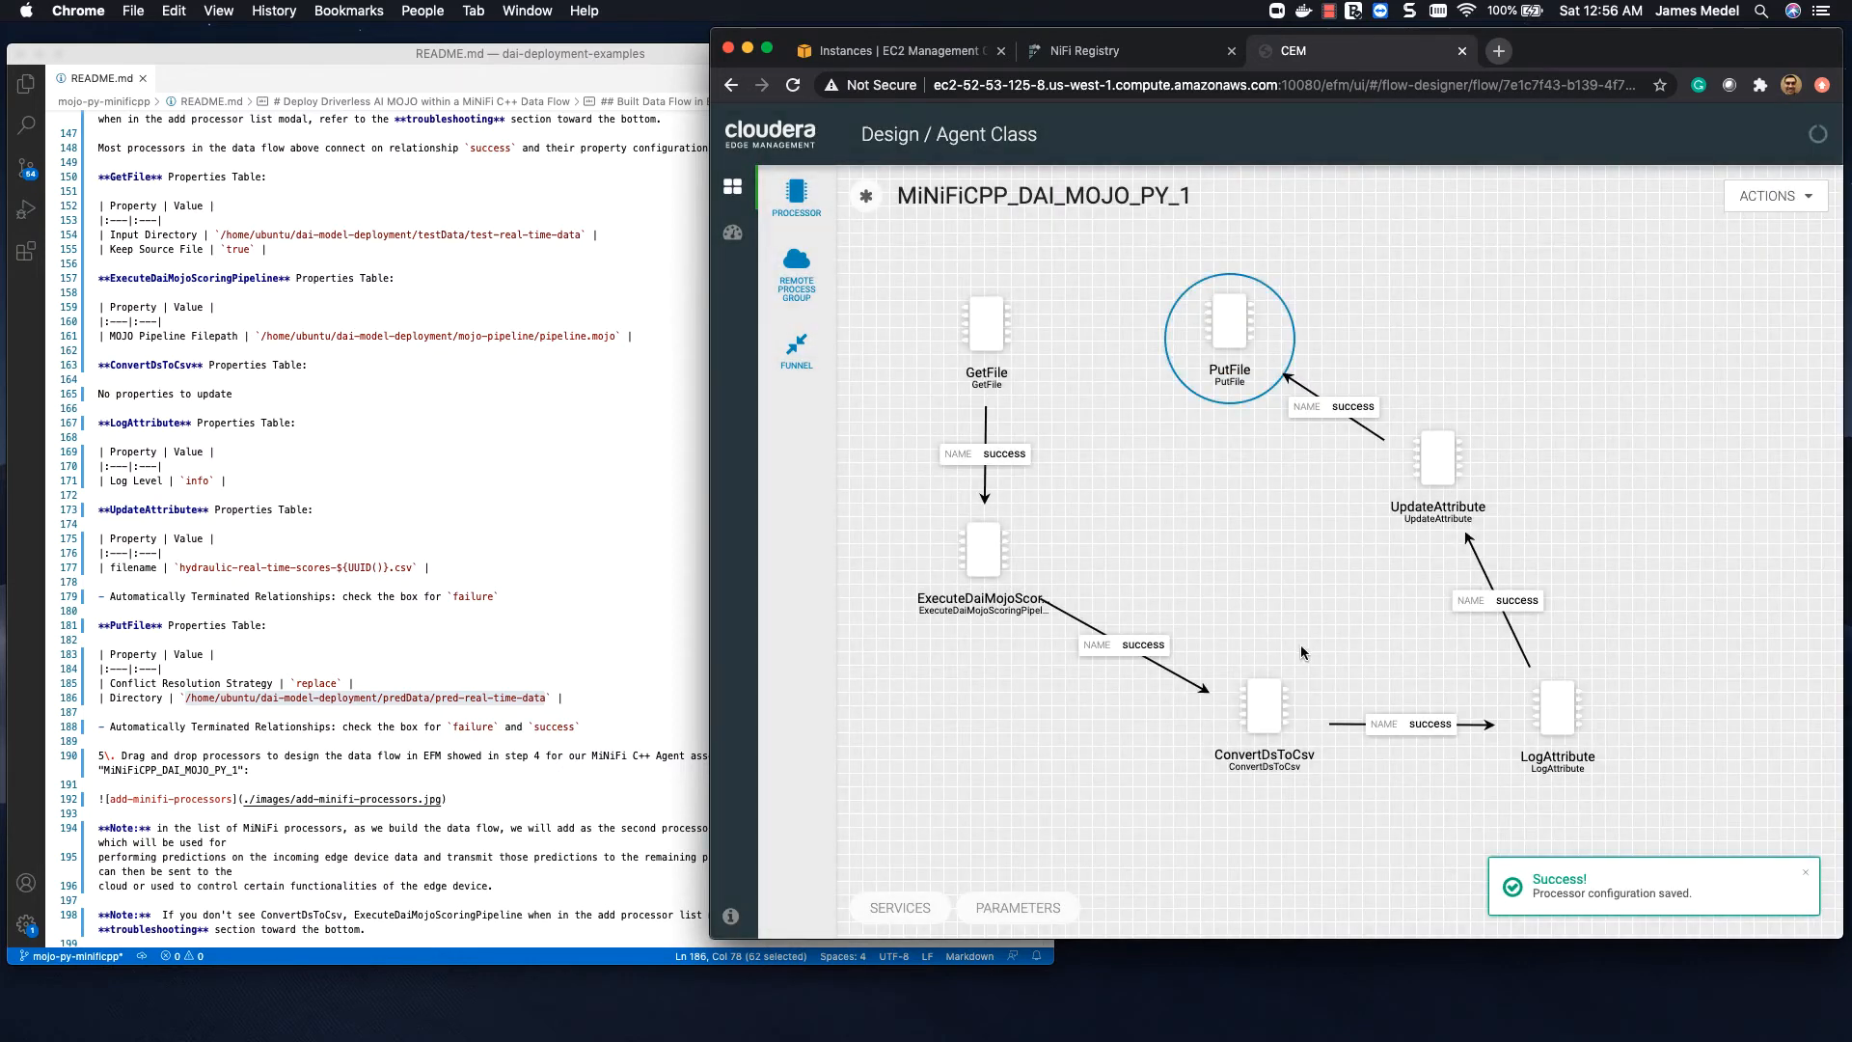
Step: Start publishing the flow with the change comment "Executes Driverless AI MOJO Scoring Pipeline within MiNiFi C++ Data Flow using ExecuteDaiMojoScoringPipeline.py"
{"action": "left_click", "coordinate": [1759, 203]}
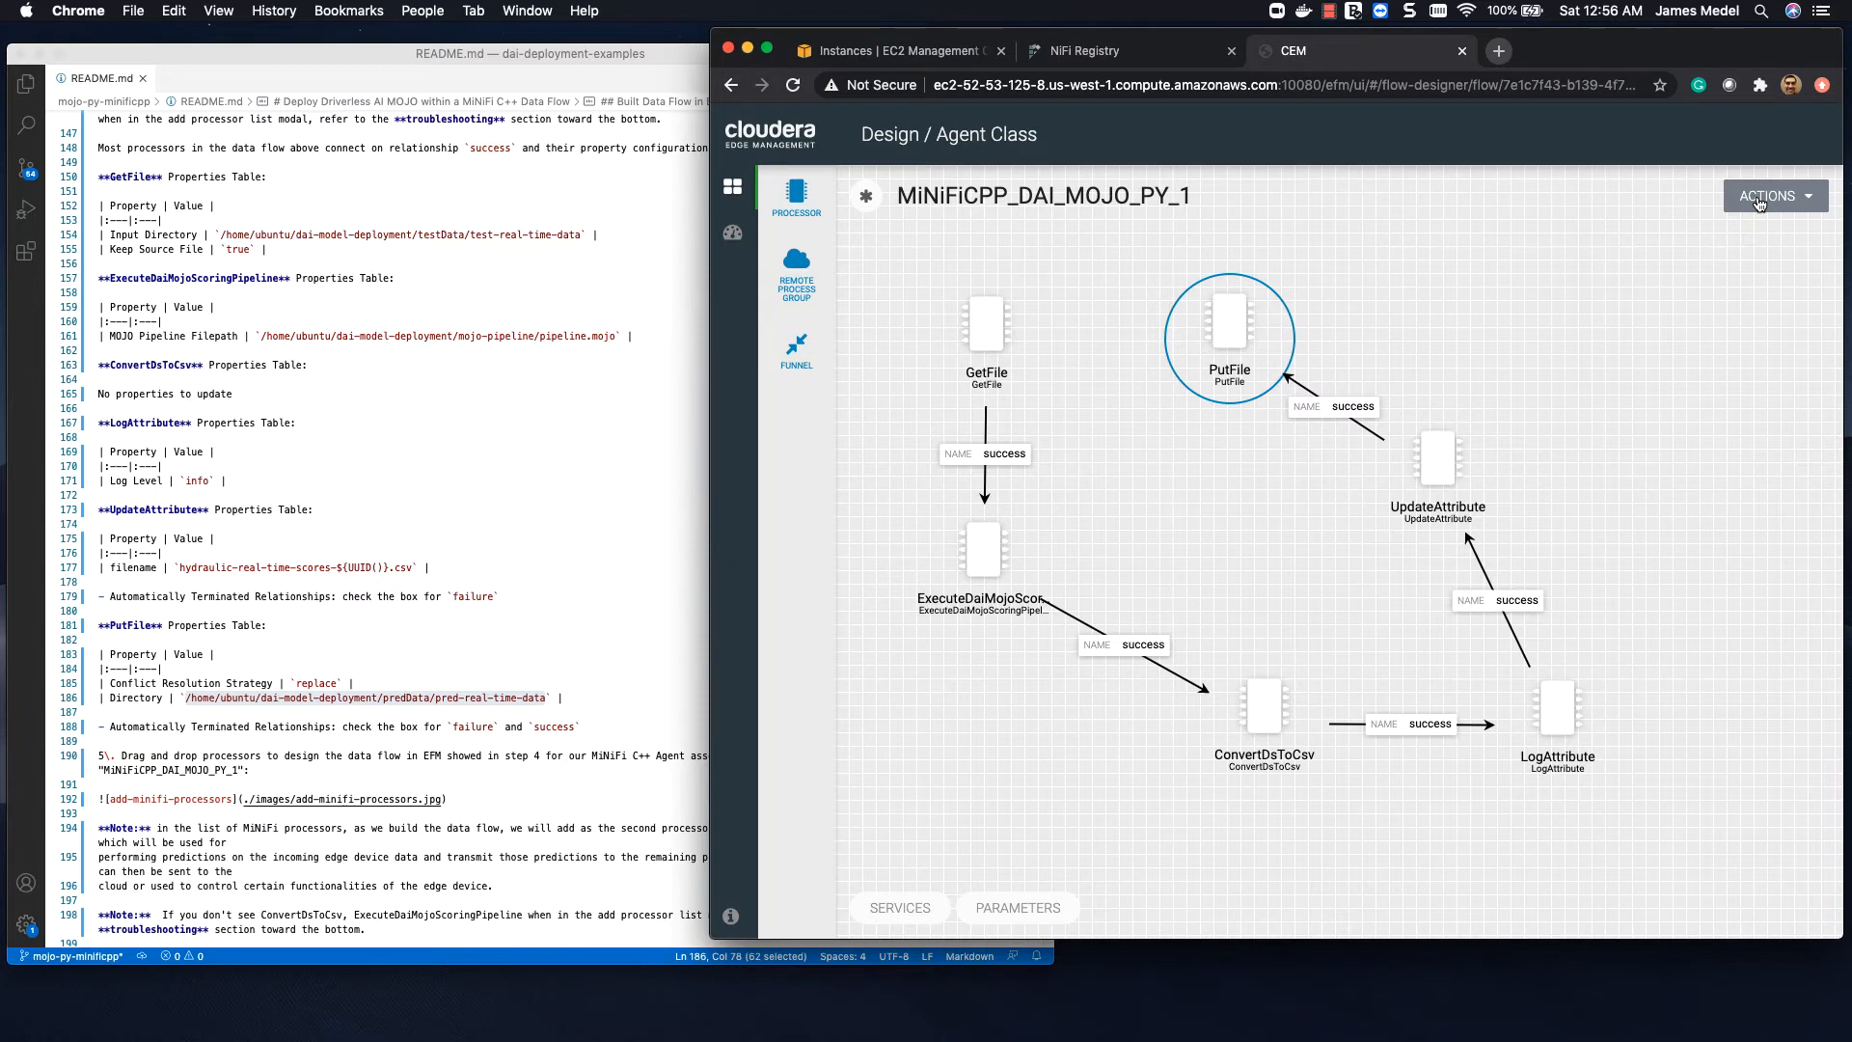
{"action": "left_click", "coordinate": [1759, 203]}
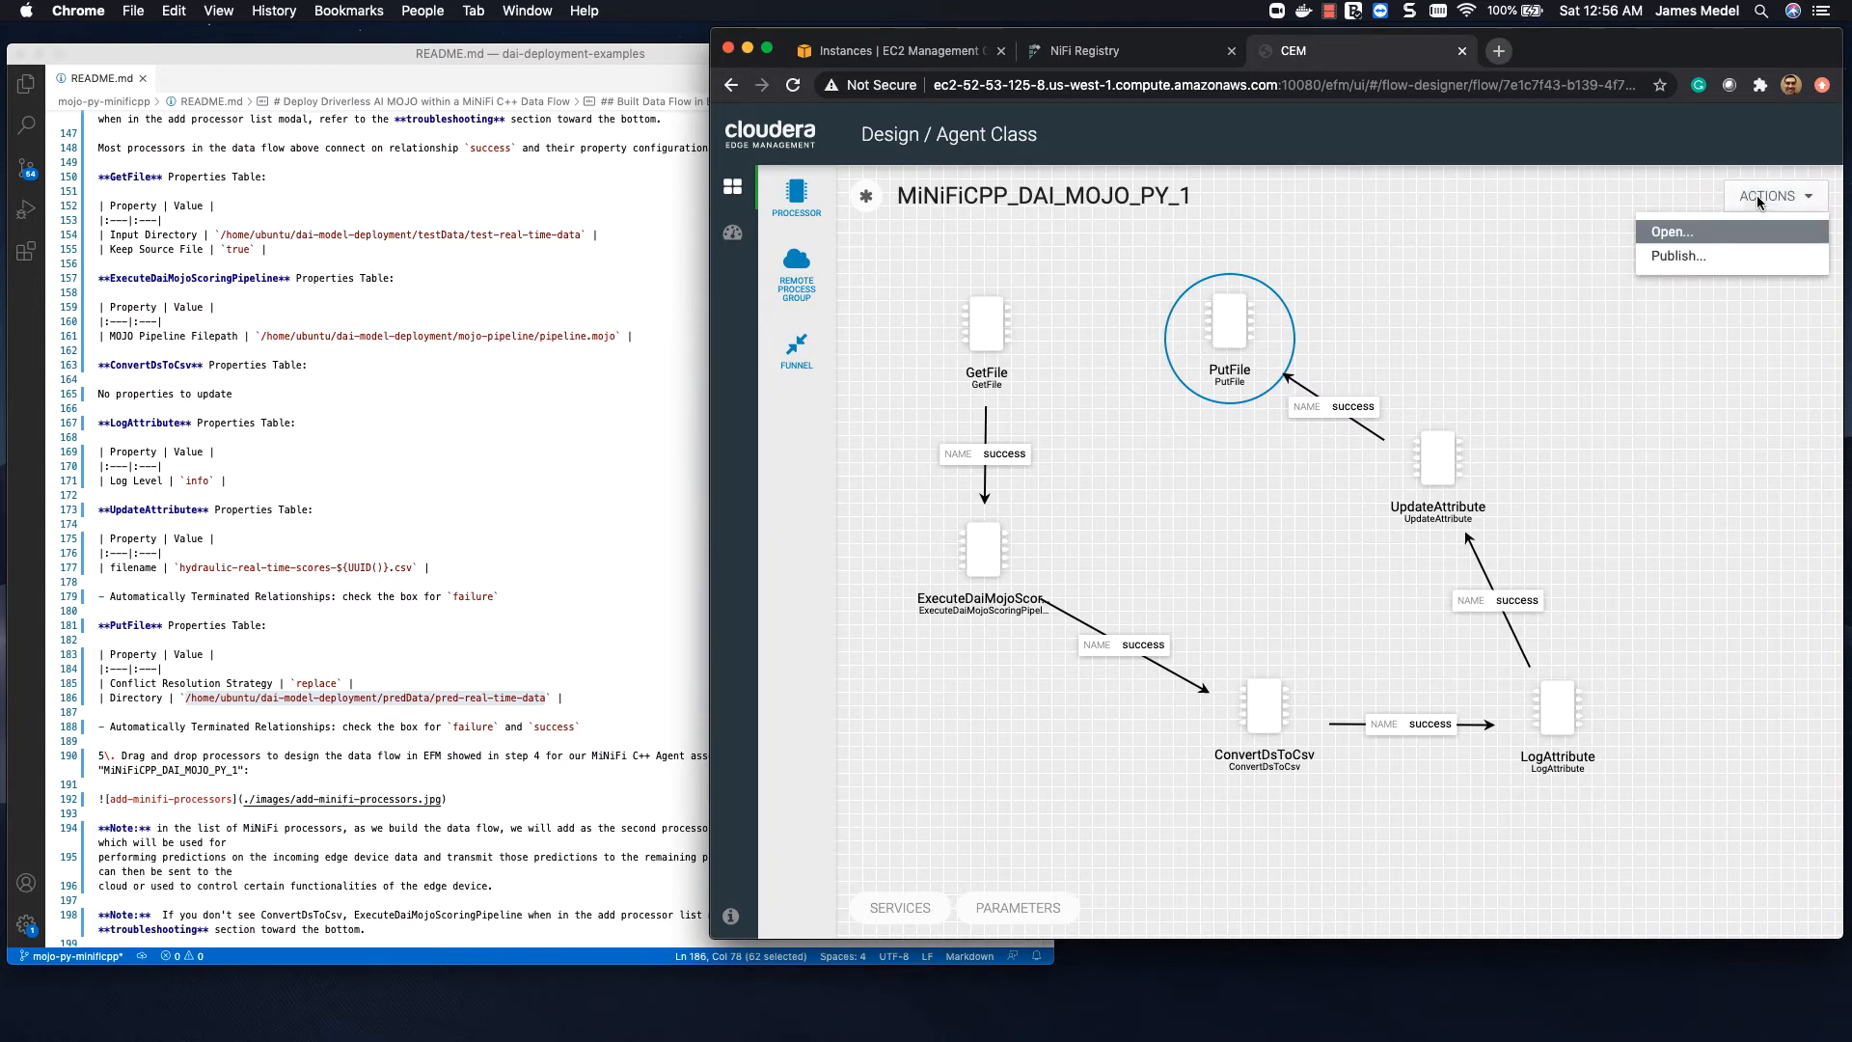
{"action": "left_click", "coordinate": [1739, 256]}
{"action": "left_click", "coordinate": [1338, 545]}
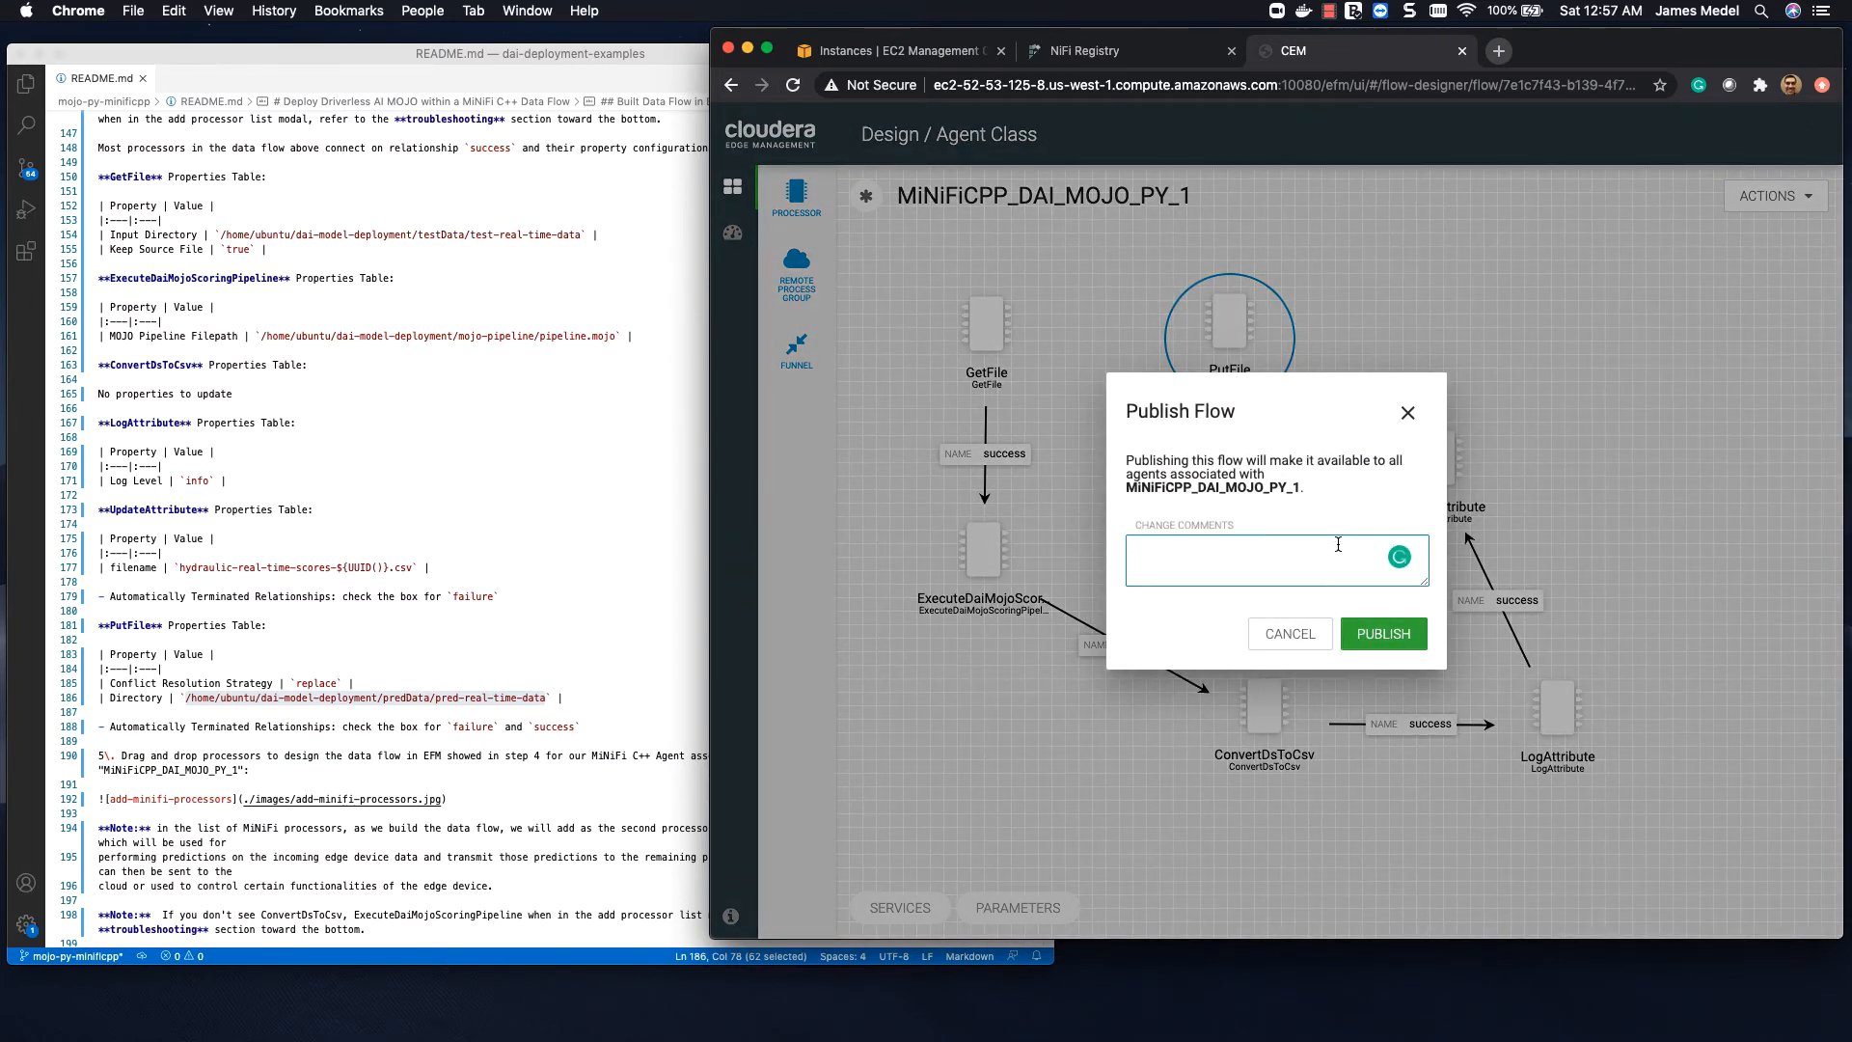
{"action": "type", "text": "Executes Driverless AI MOJO"}
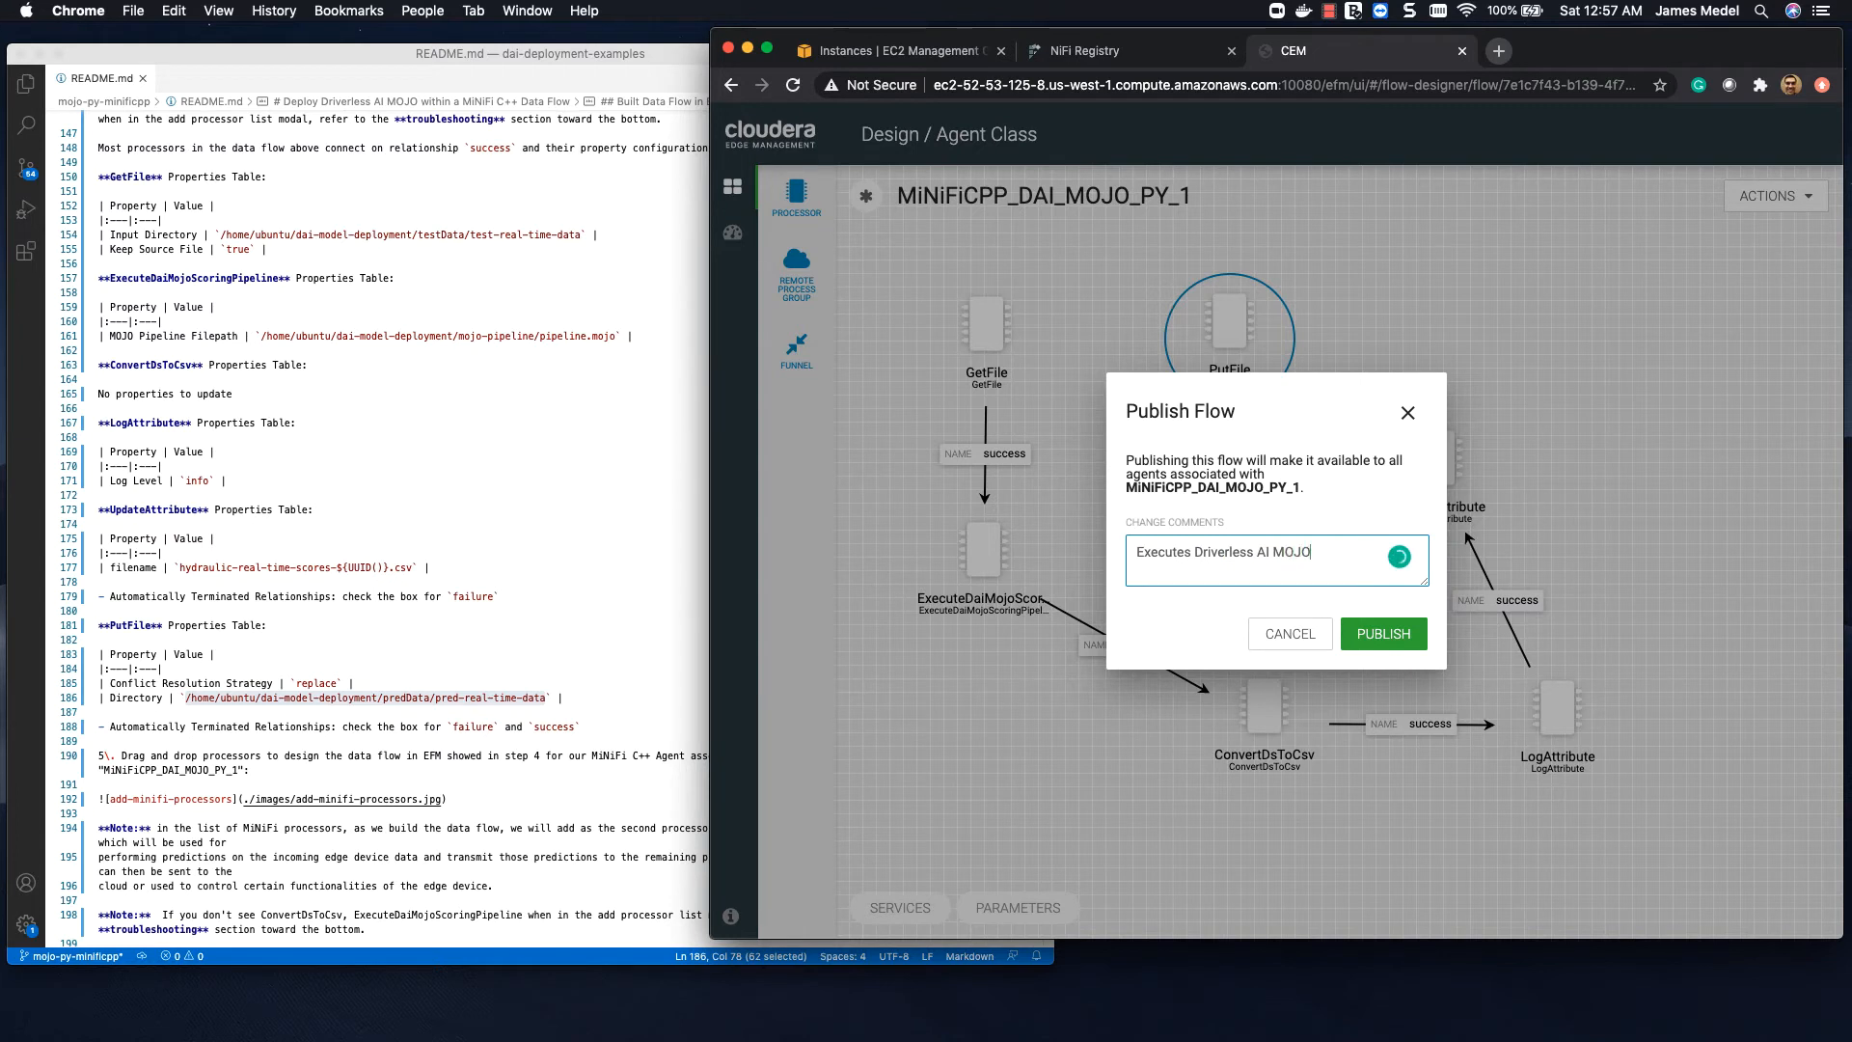
{"action": "type", "text": " Scoring Pipeline within MiNiFi C"}
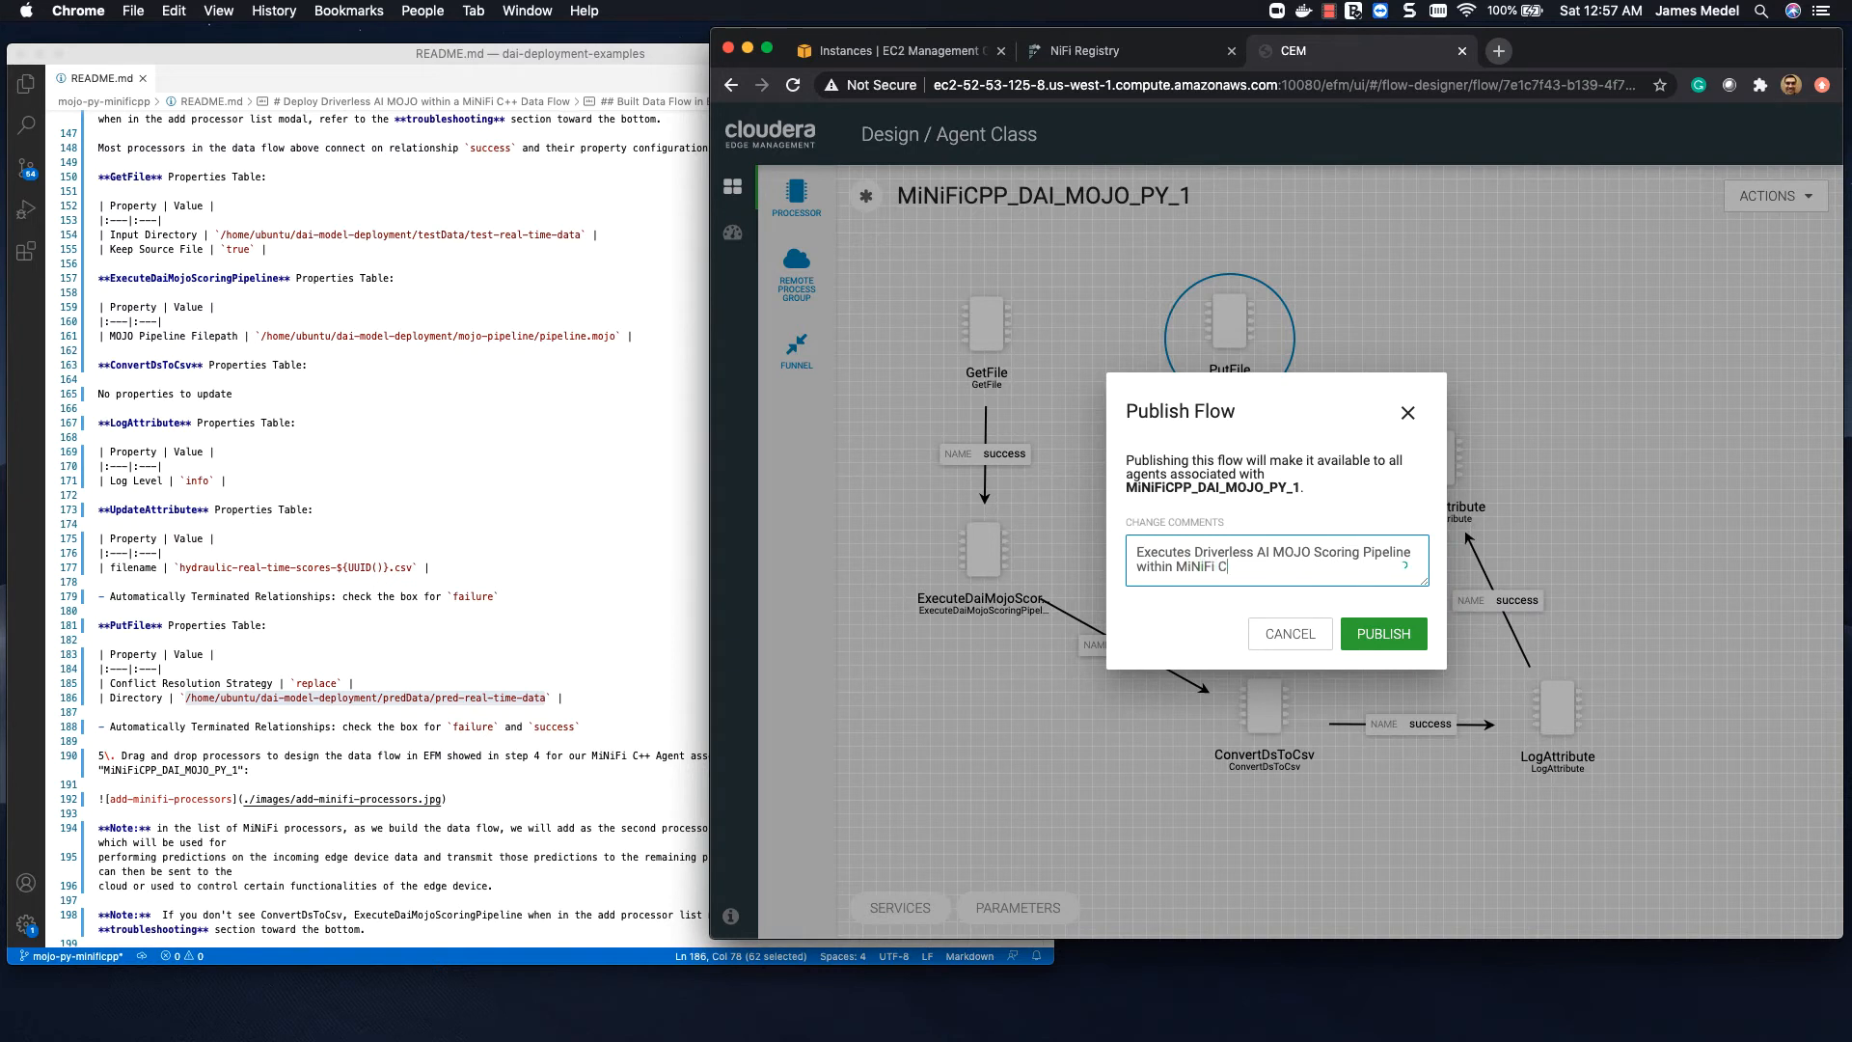
{"action": "type", "text": "low using ExecuteDaiMojos"}
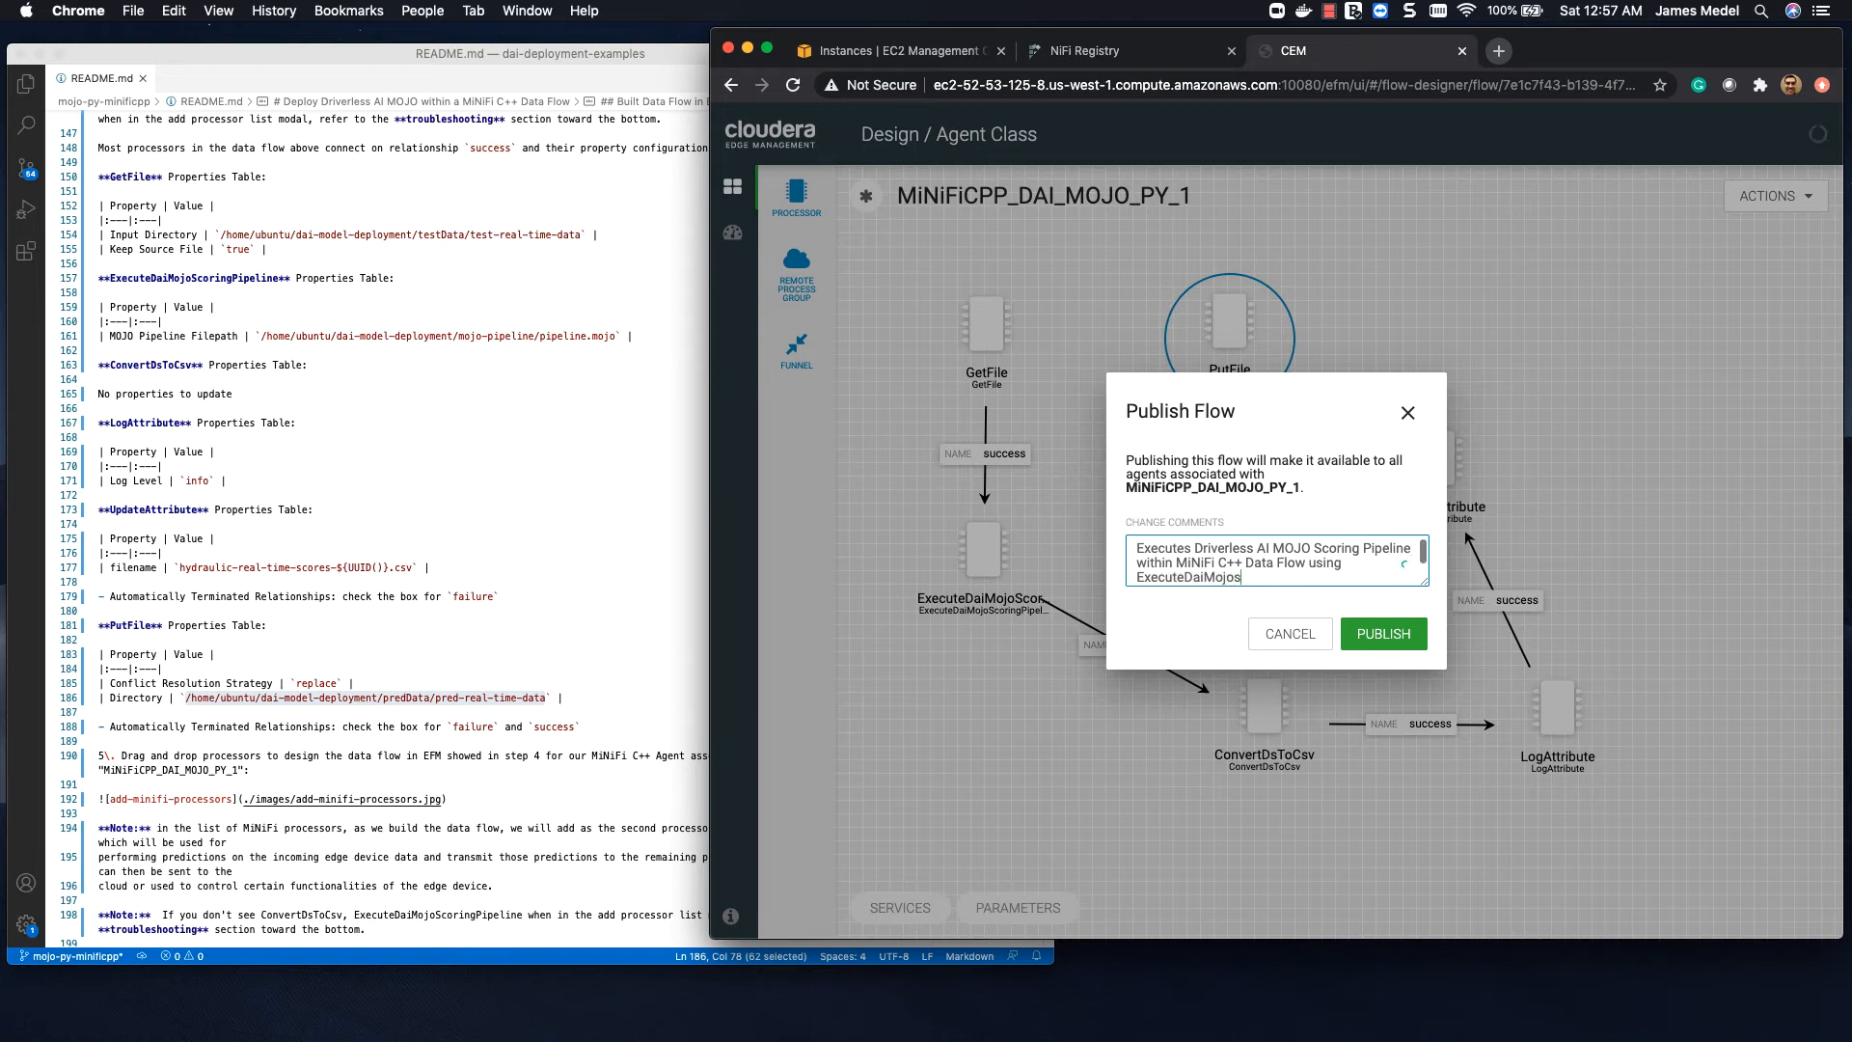
{"action": "key", "text": "BackSpace"}
{"action": "type", "text": "ScoringPipeline.py processor"}
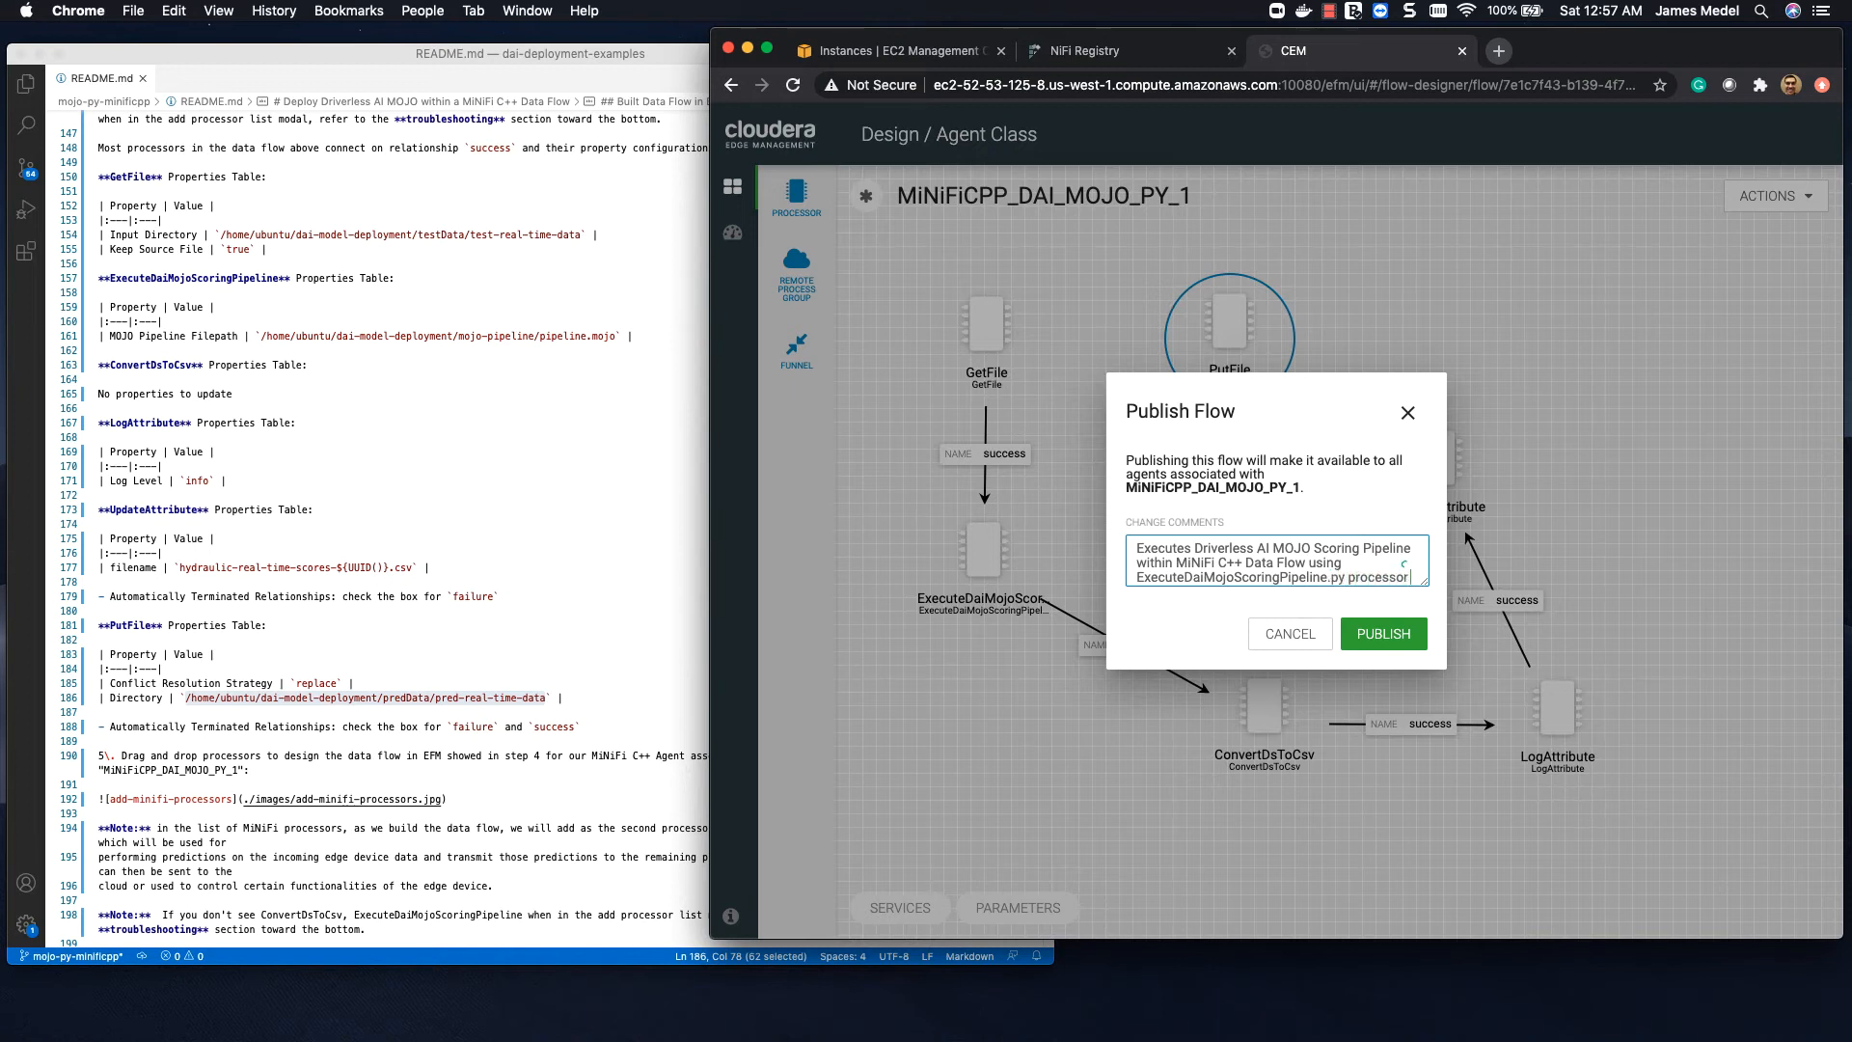
{"action": "type", "text": " and"}
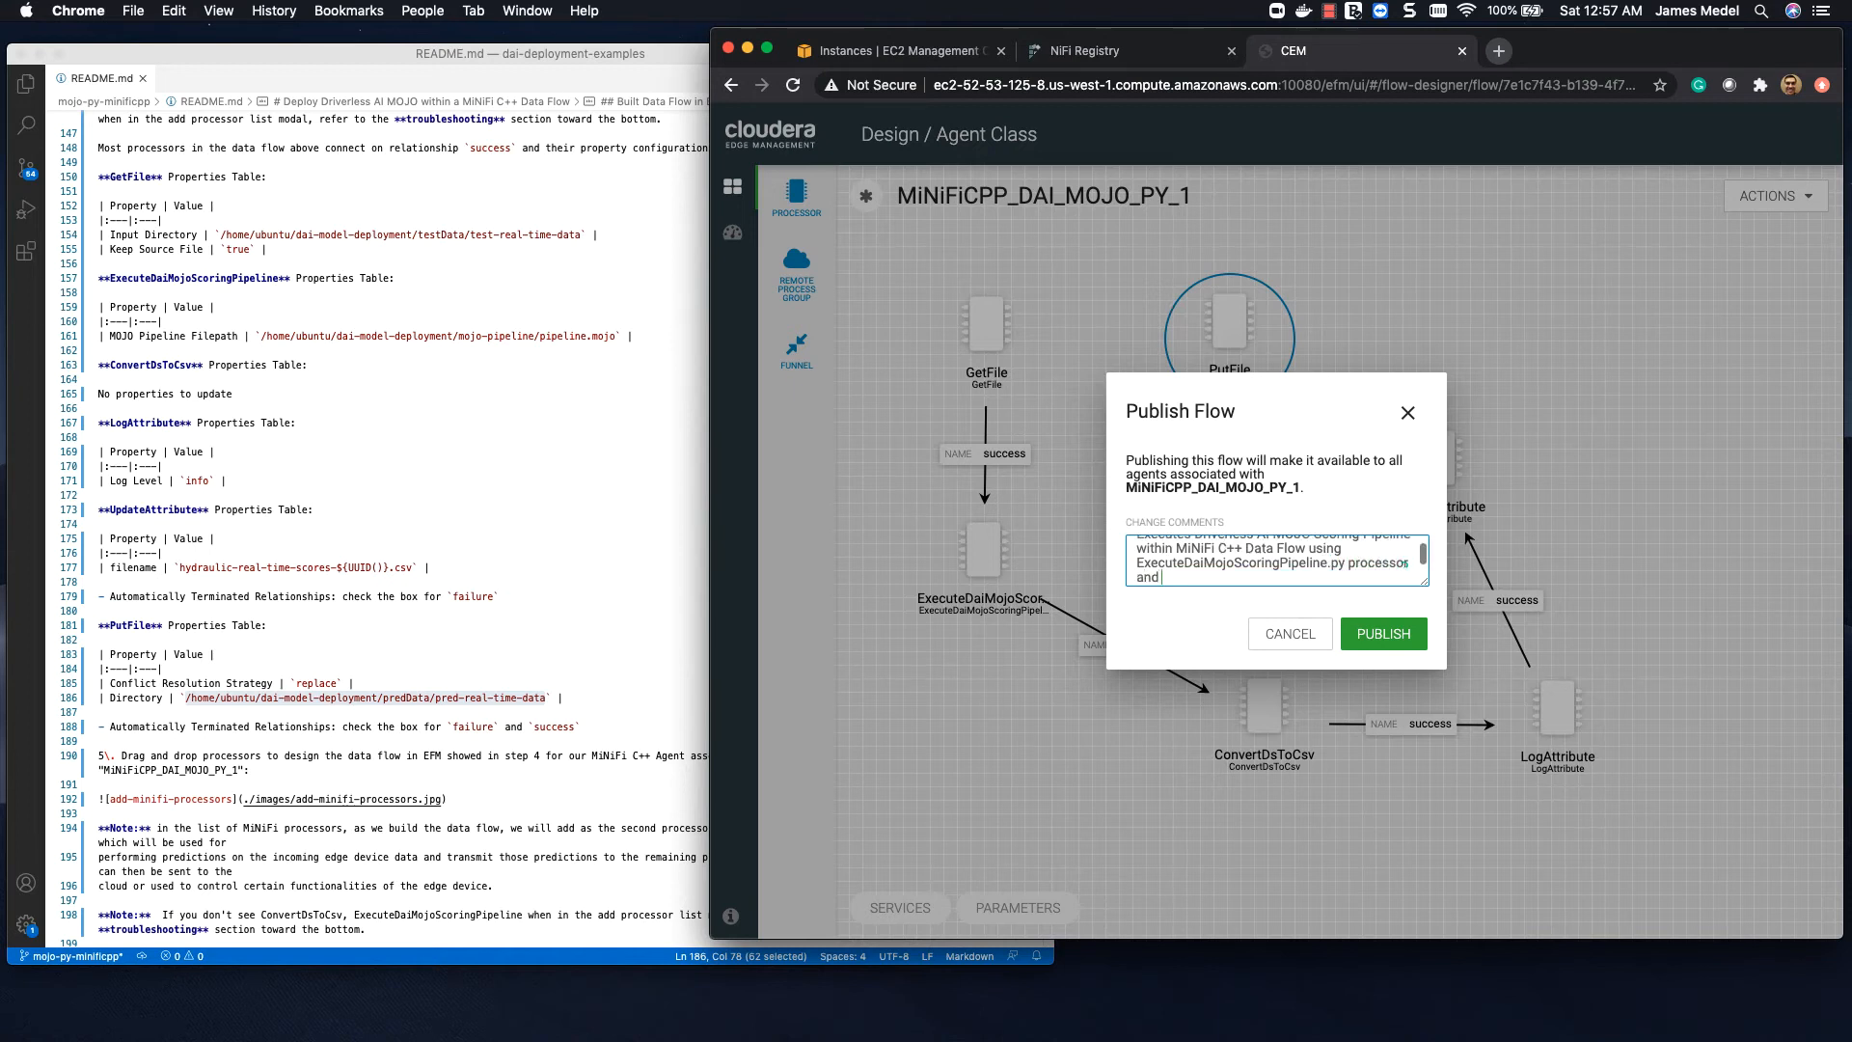
{"action": "type", "text": " MOJO2 Pythonr"}
Step: Complete the change comment with "processor and our processor uses MOJO2 Python Runtime API" and publish the flow
{"action": "key", "text": "BackSpace"}
{"action": "type", "text": "Runtim"}
{"action": "type", "text": "our processor "}
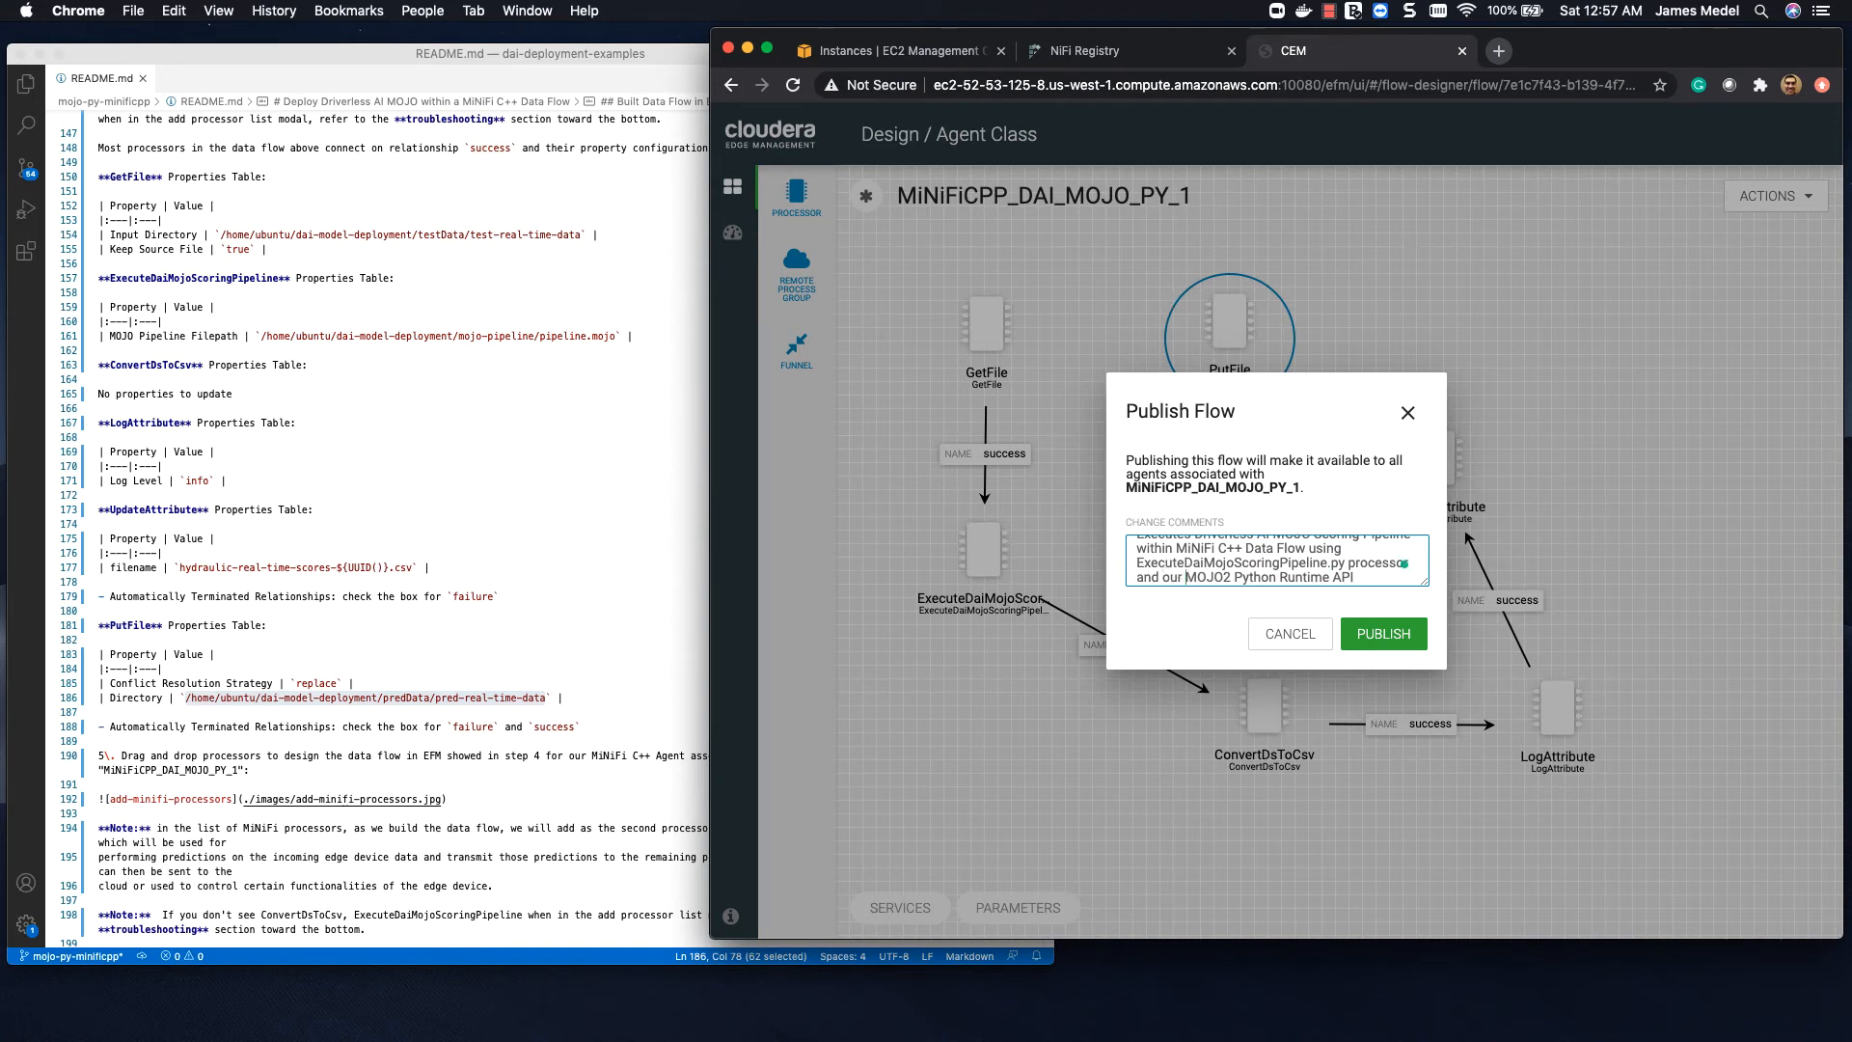
{"action": "type", "text": "uses"}
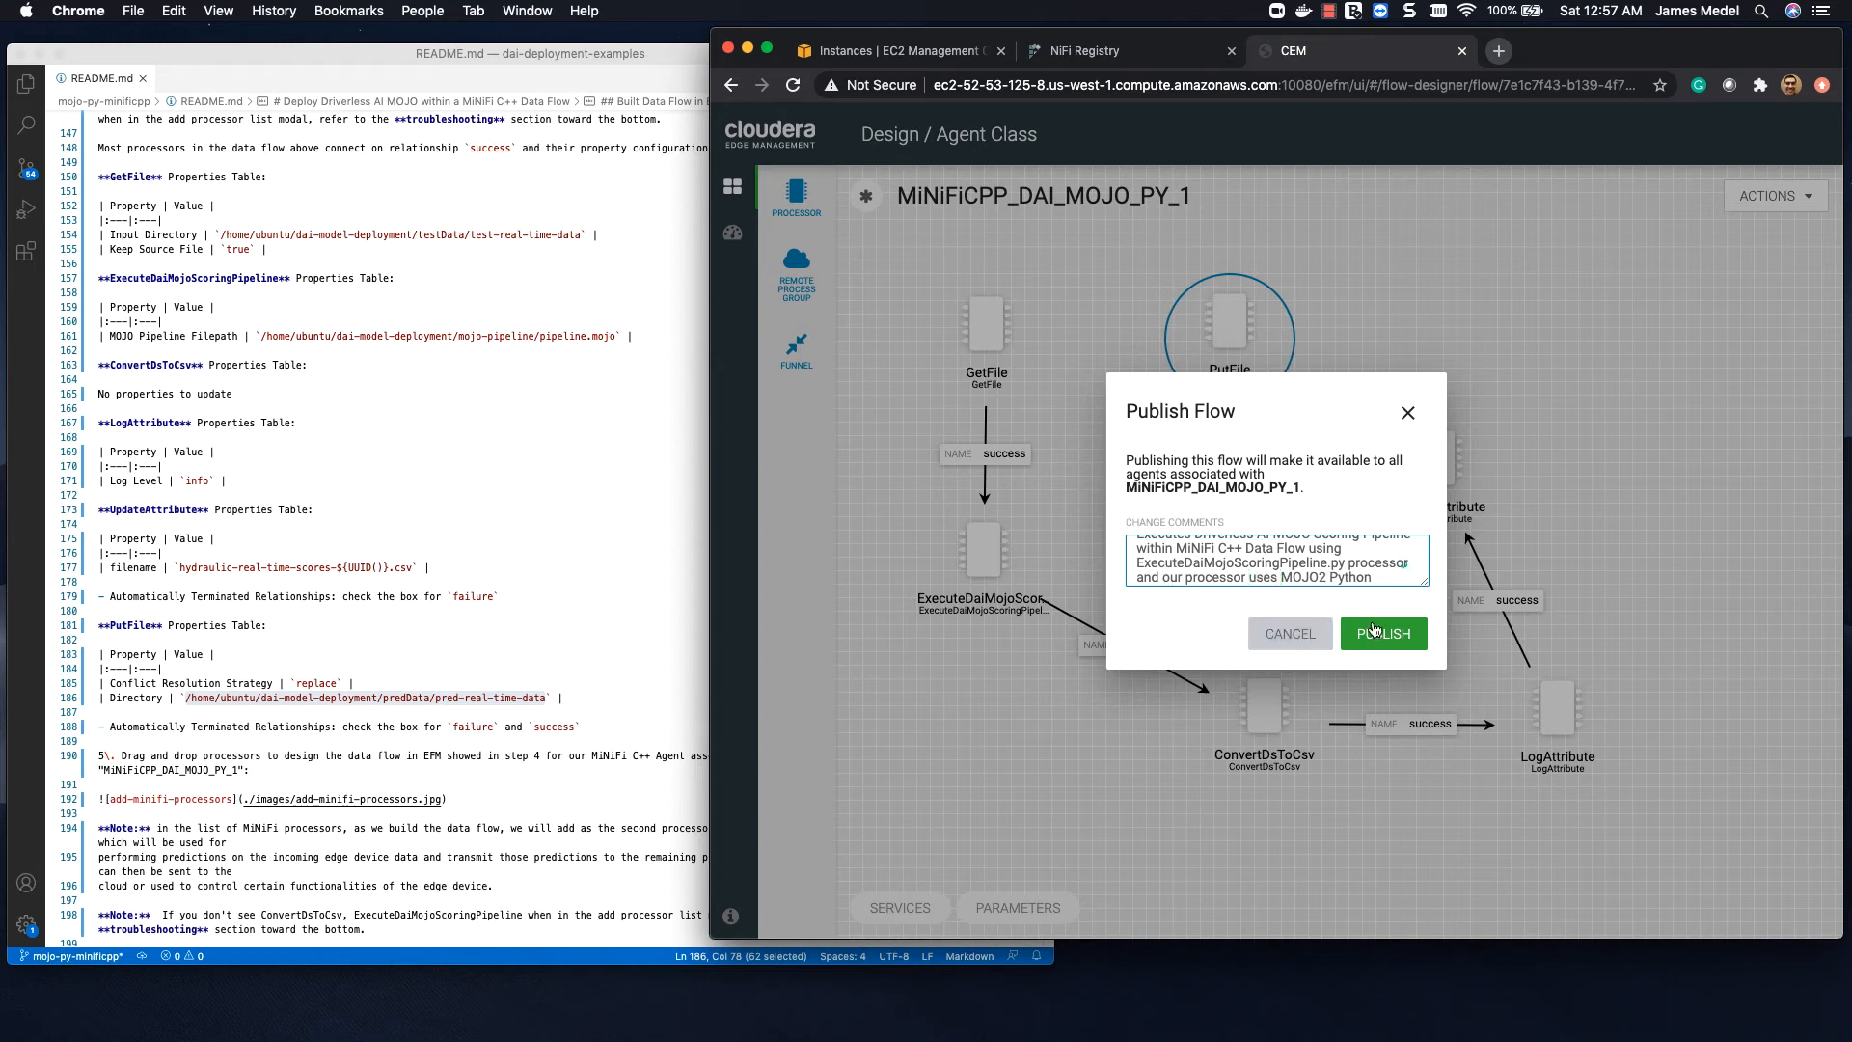
{"action": "left_click", "coordinate": [1381, 634]}
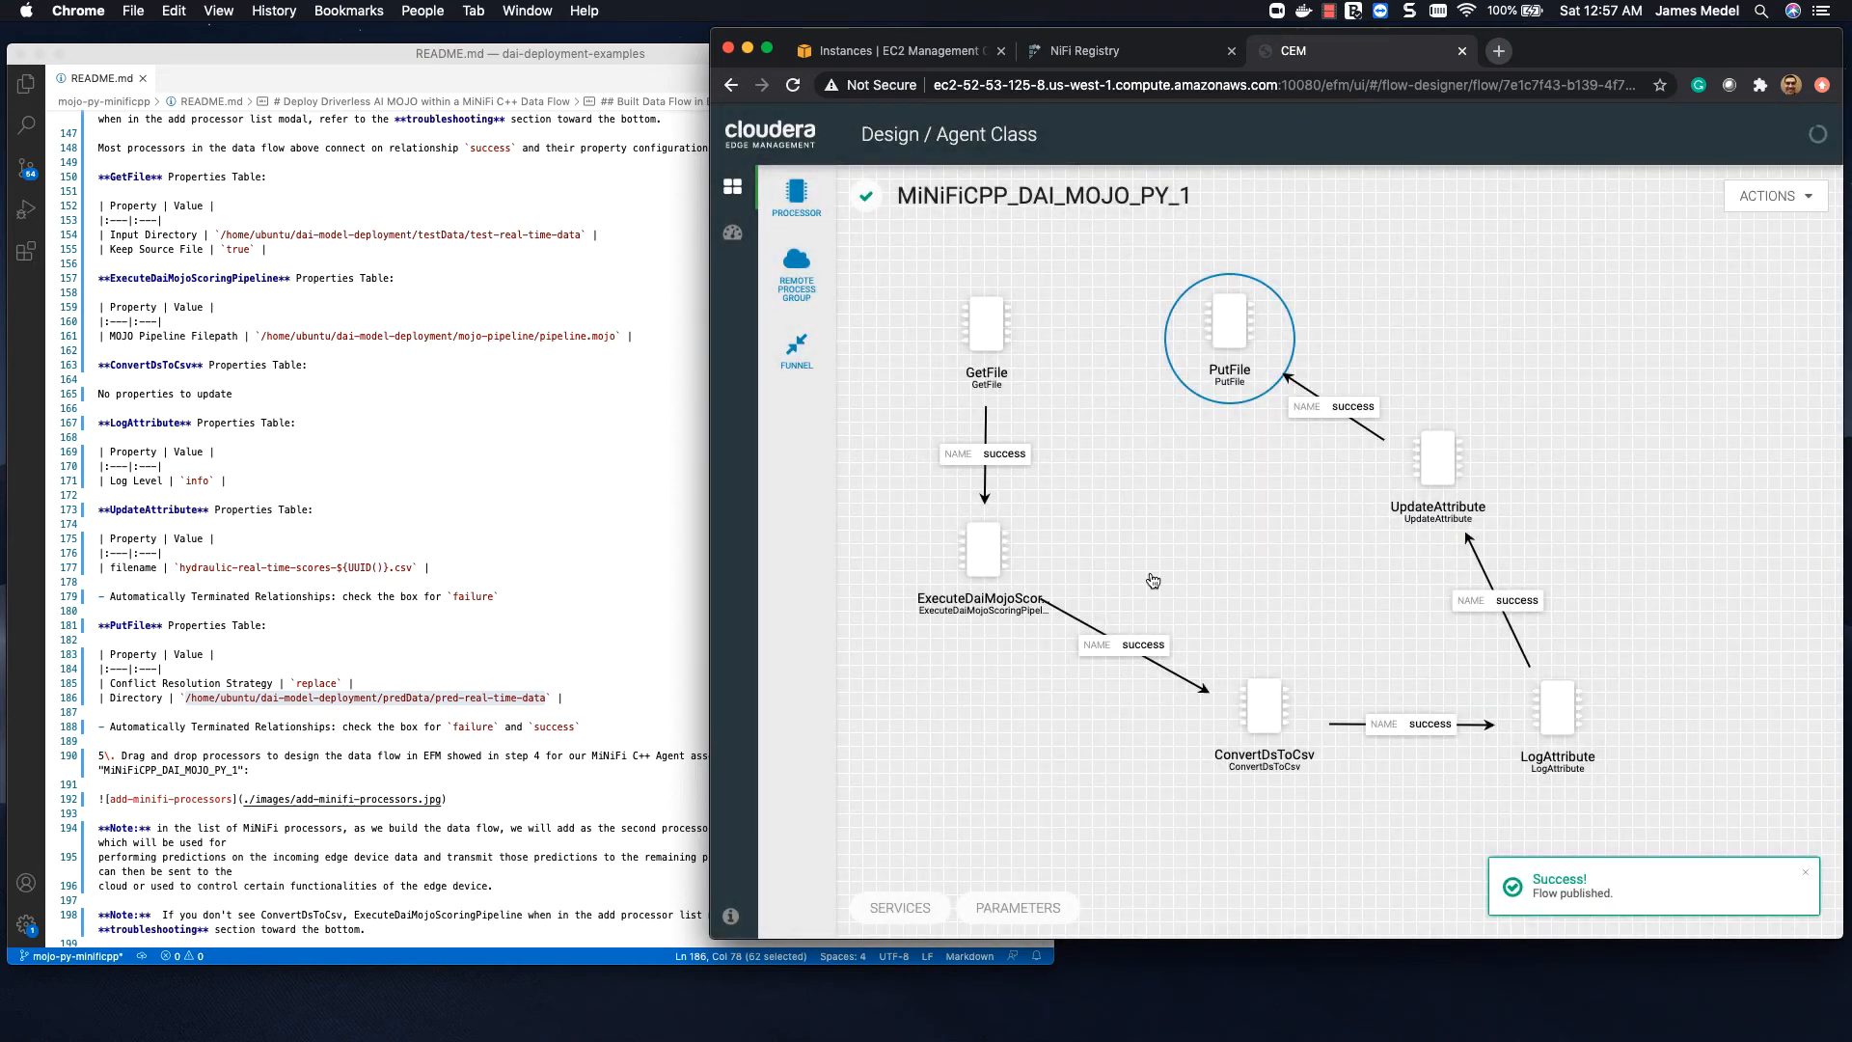
Step: Switch to the Terminal session on the EC2 instance and clear its output
{"action": "key", "text": "ctrl+Up"}
{"action": "left_click", "coordinate": [1450, 289]}
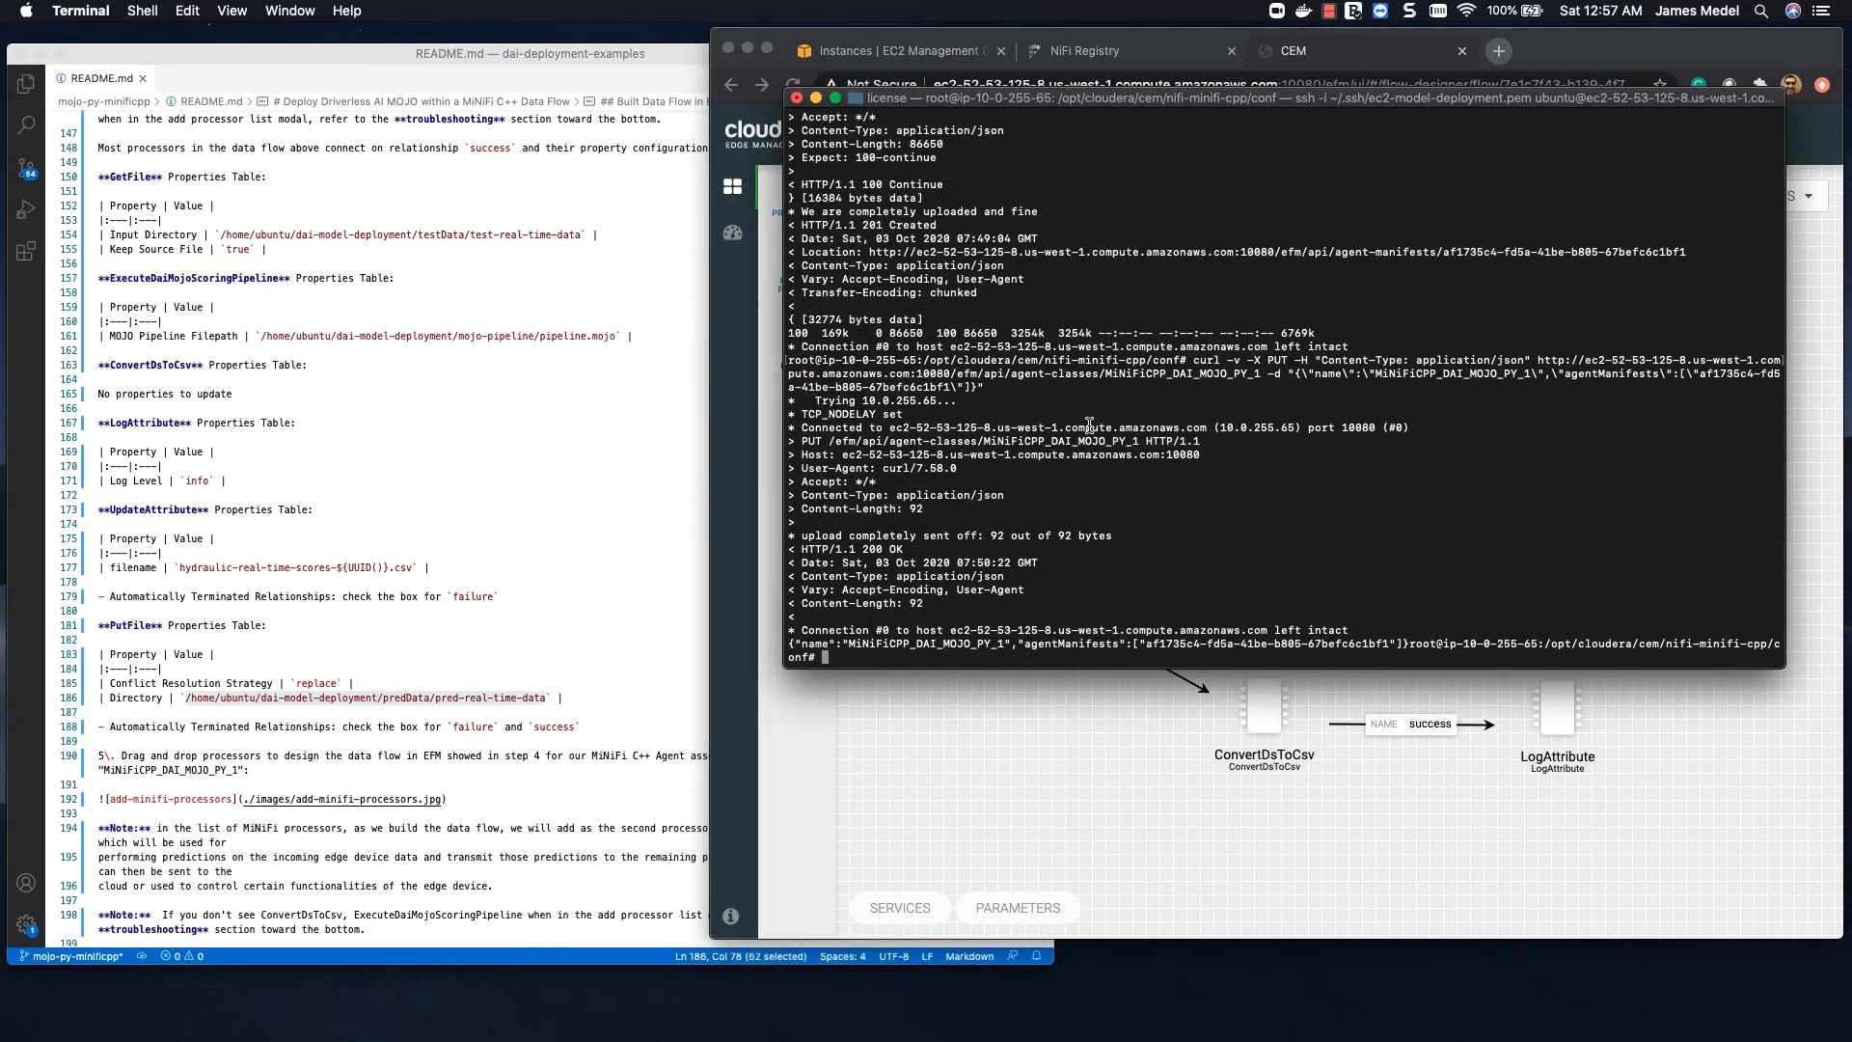
{"action": "type", "text": "clea"}
{"action": "key", "text": "BackSpace"}
{"action": "type", "text": "ar"}
{"action": "key", "text": "Return"}
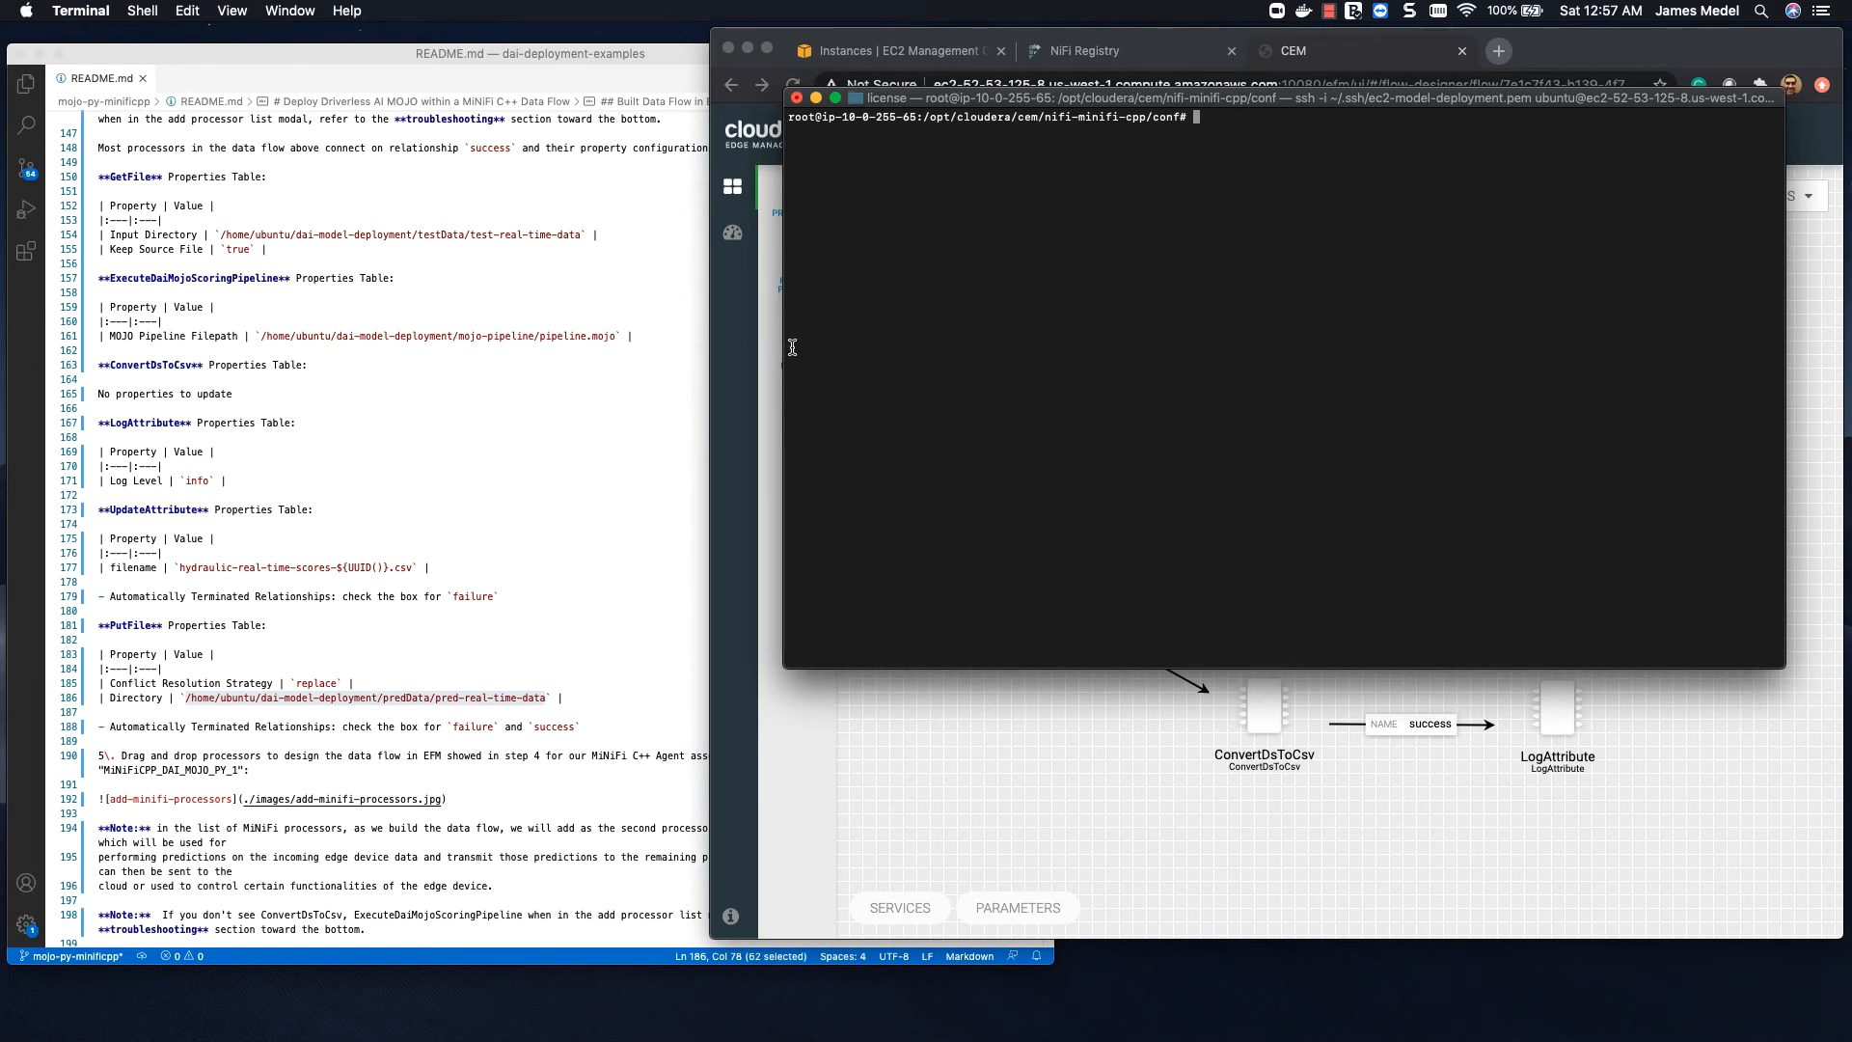
Step: List the contents of the README's PutFile directory /home/ubuntu/dai-model-deployment/predData/pred-real-time-data with ls in the terminal
{"action": "left_click", "coordinate": [230, 698]}
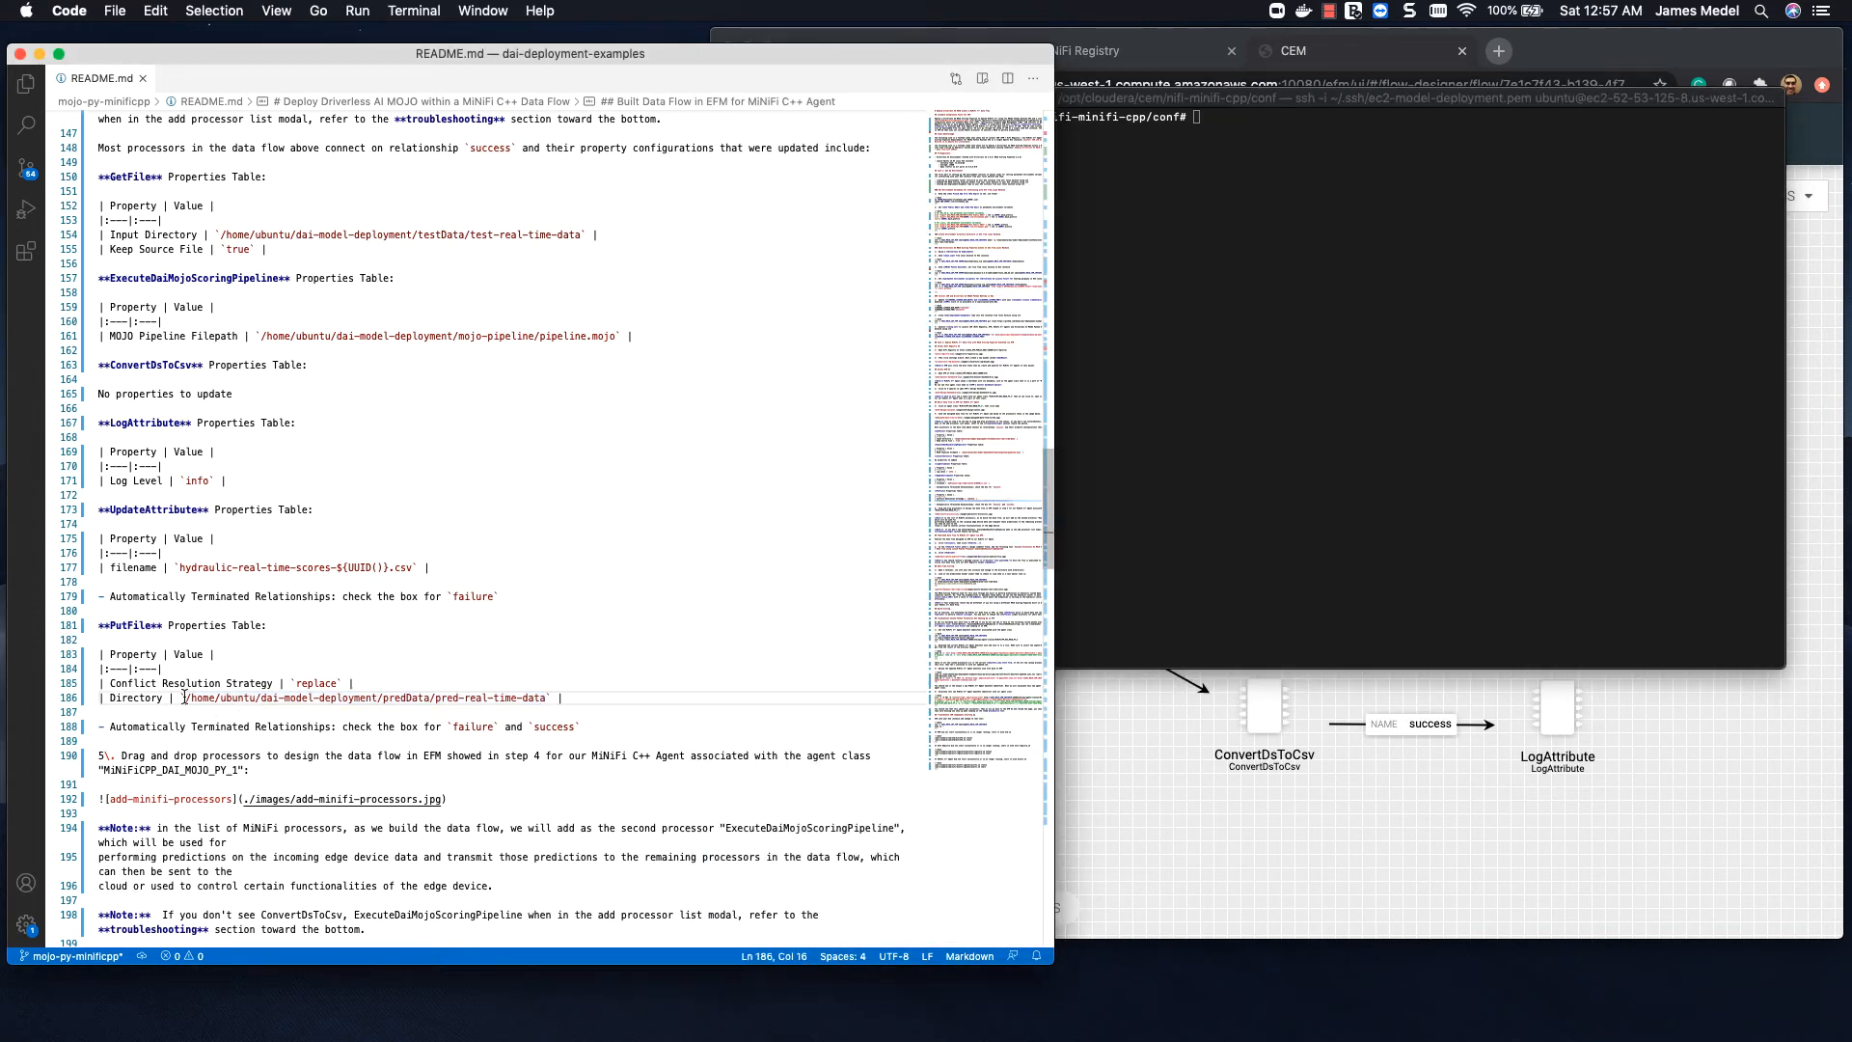
{"action": "left_click_drag", "start_coordinate": [184, 696], "coordinate": [548, 698]}
{"action": "key", "text": "super+c"}
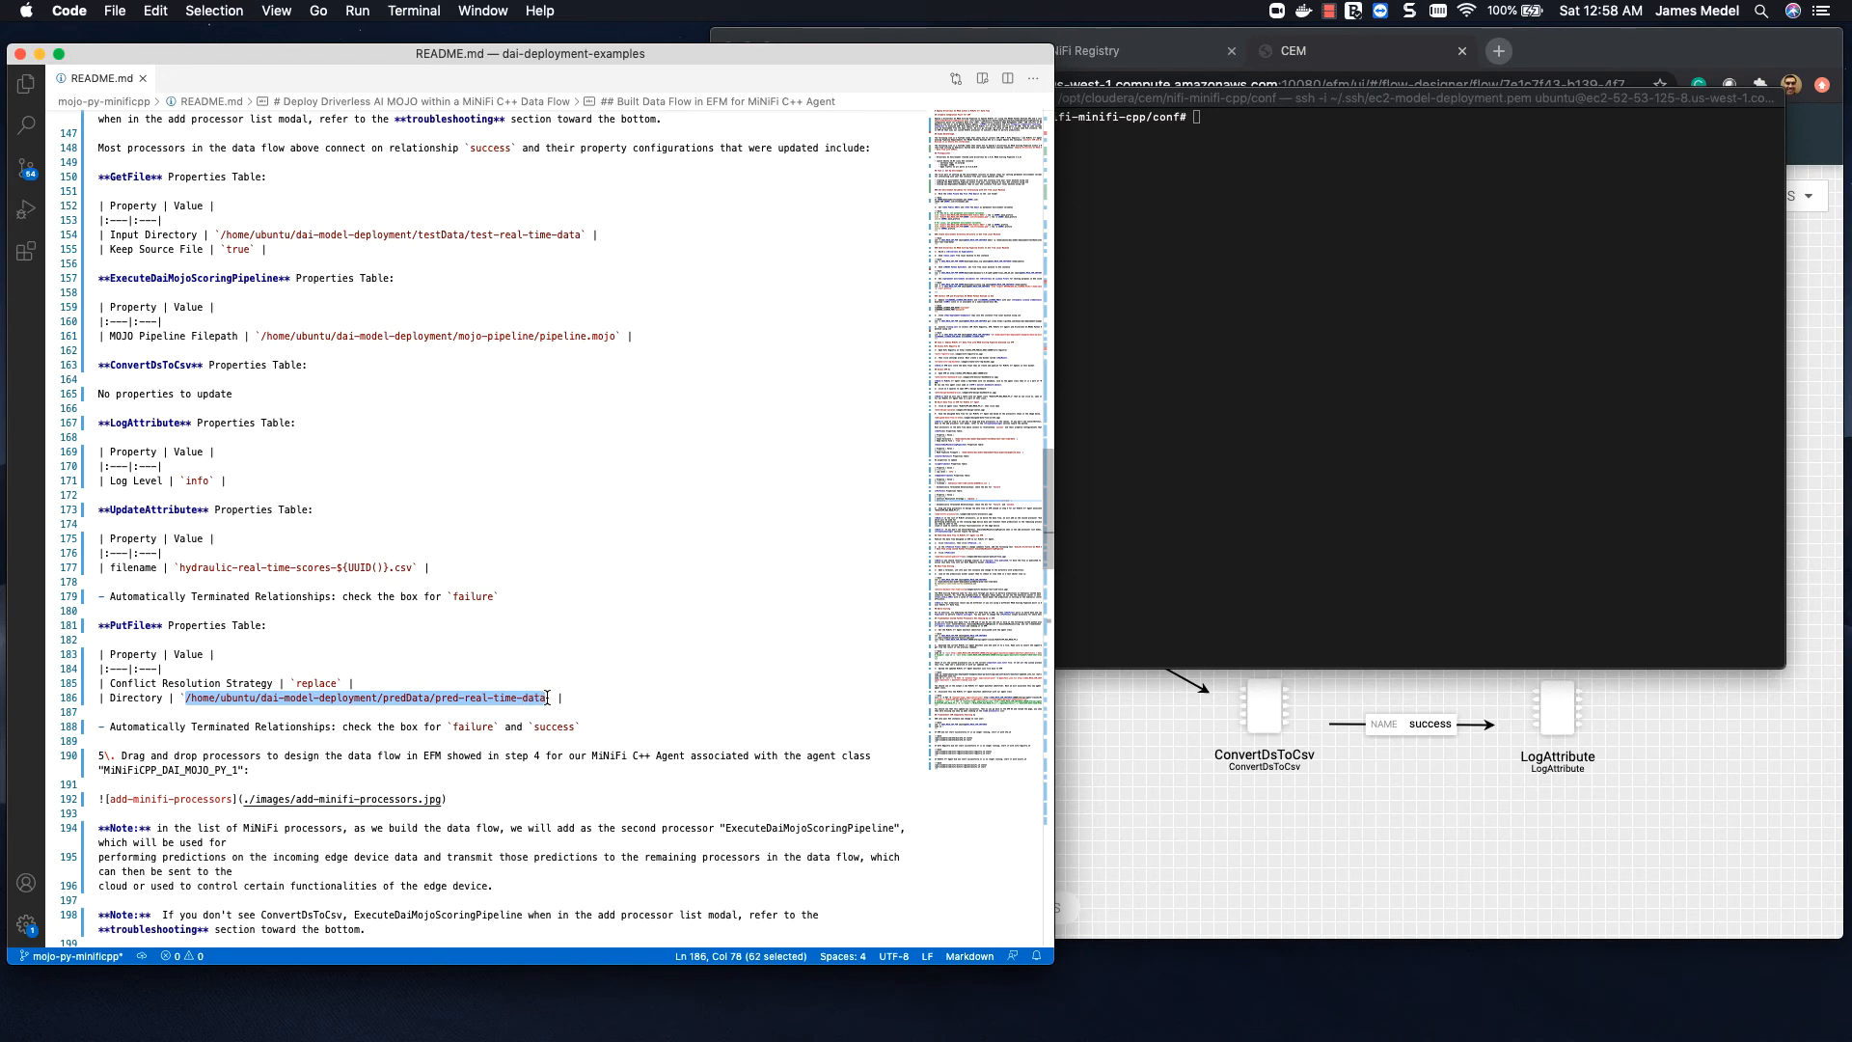
{"action": "left_click", "coordinate": [1352, 282]}
{"action": "type", "text": "ls"}
{"action": "key", "text": "super+v"}
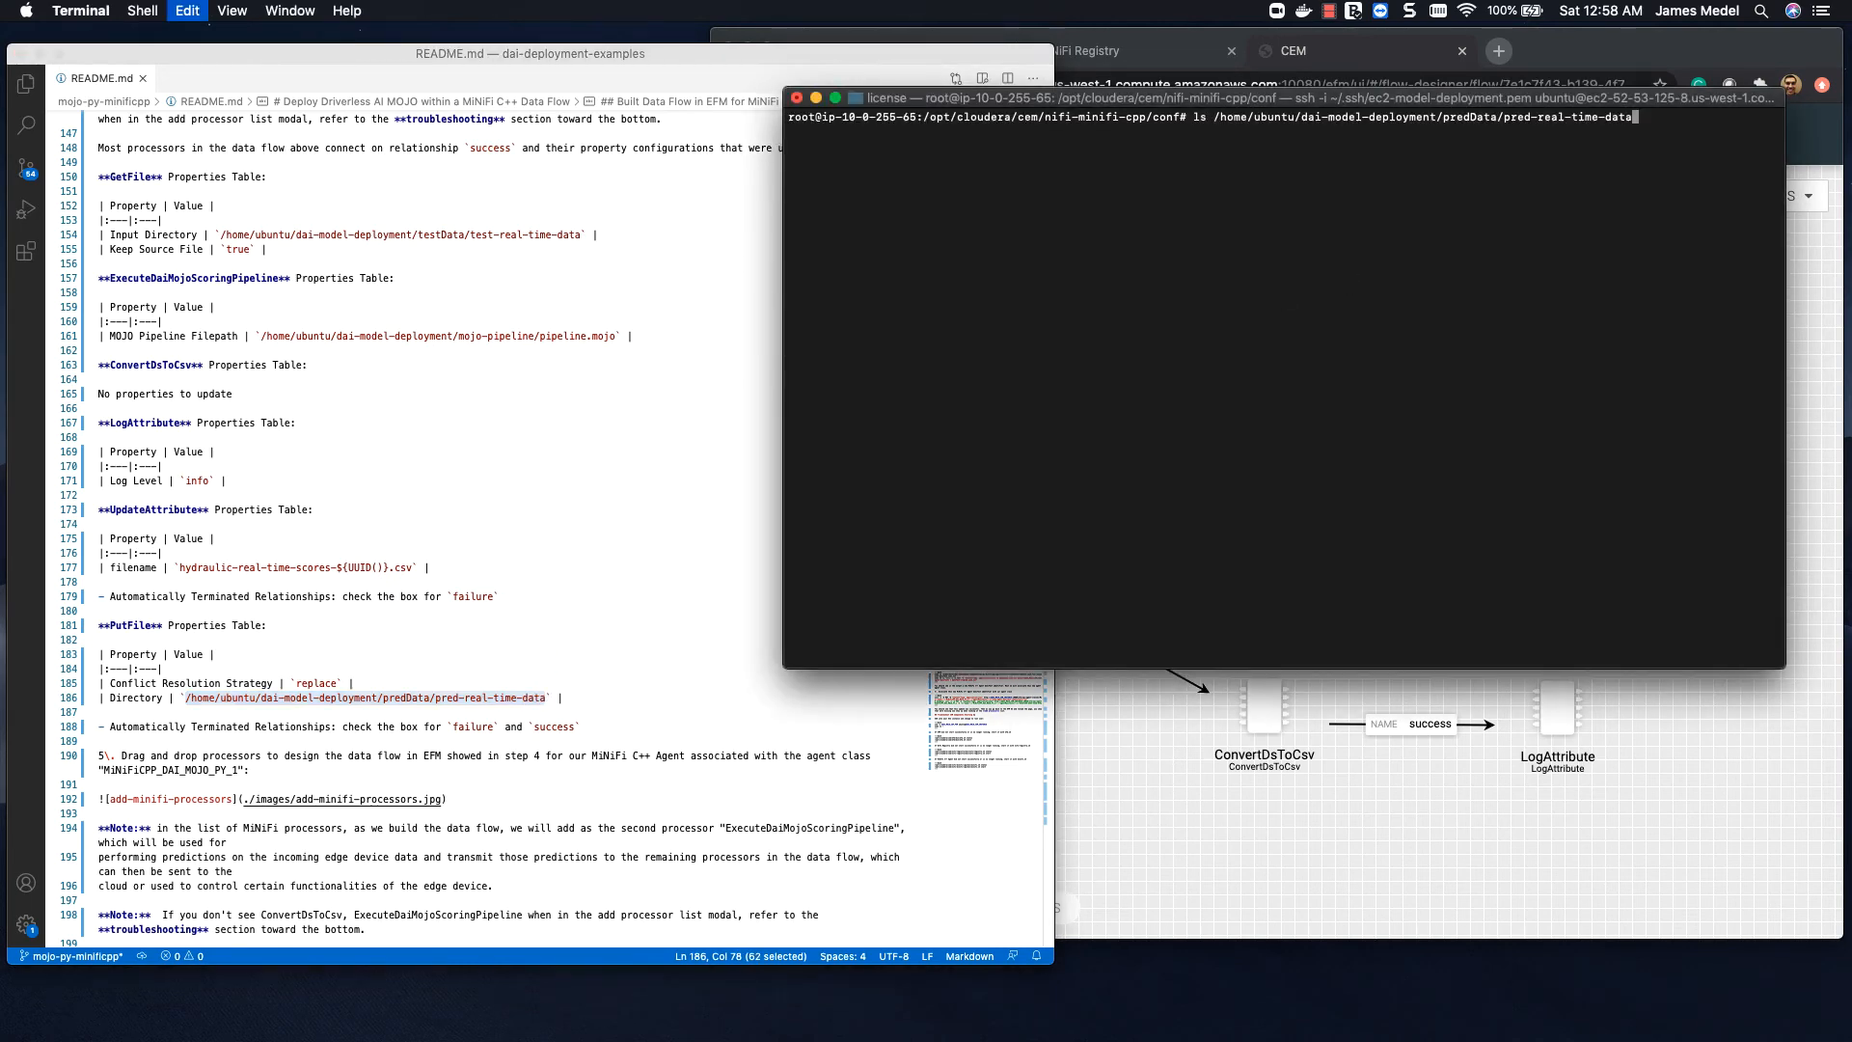
{"action": "key", "text": "Return"}
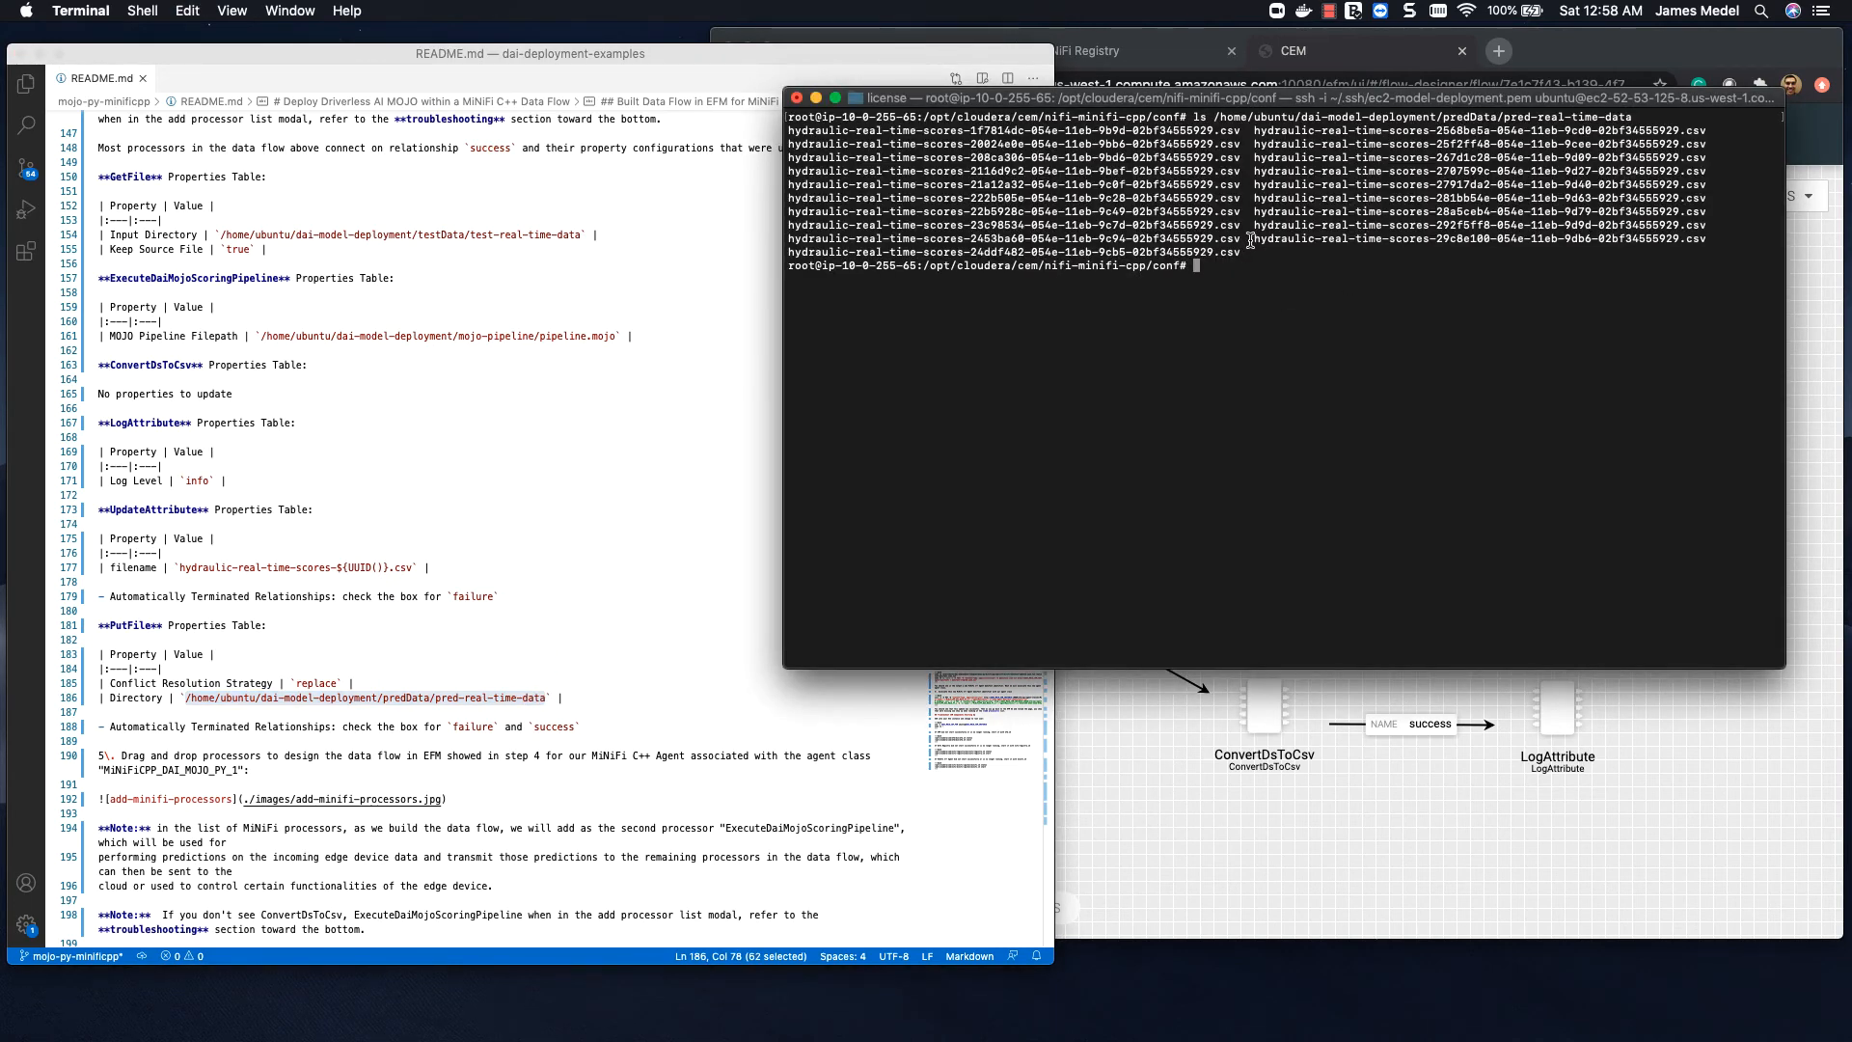
Step: Copy the last listed scores CSV's file name and change the working directory to /home/ubuntu/dai-model-deployment/predData/pred-real-time-data with cd
{"action": "left_click_drag", "start_coordinate": [1254, 238], "coordinate": [1703, 235]}
{"action": "key", "text": "super+c"}
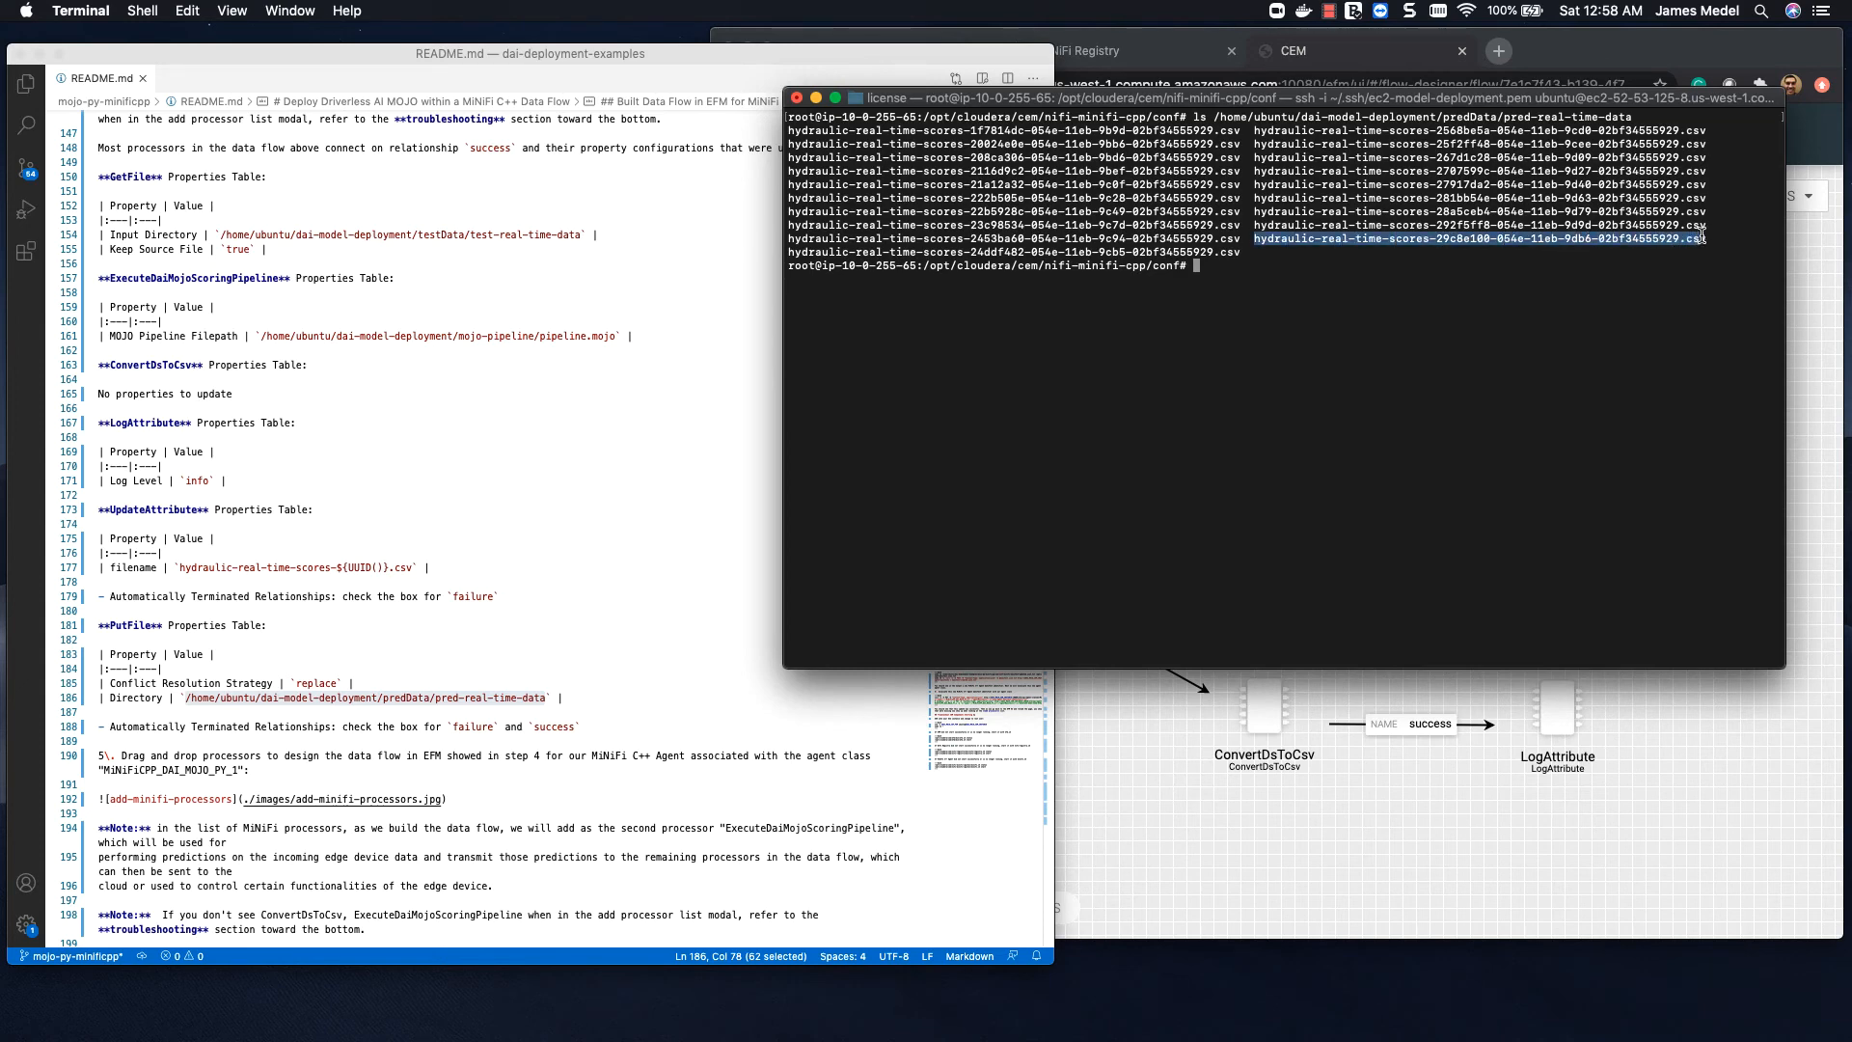
{"action": "key", "text": "Up"}
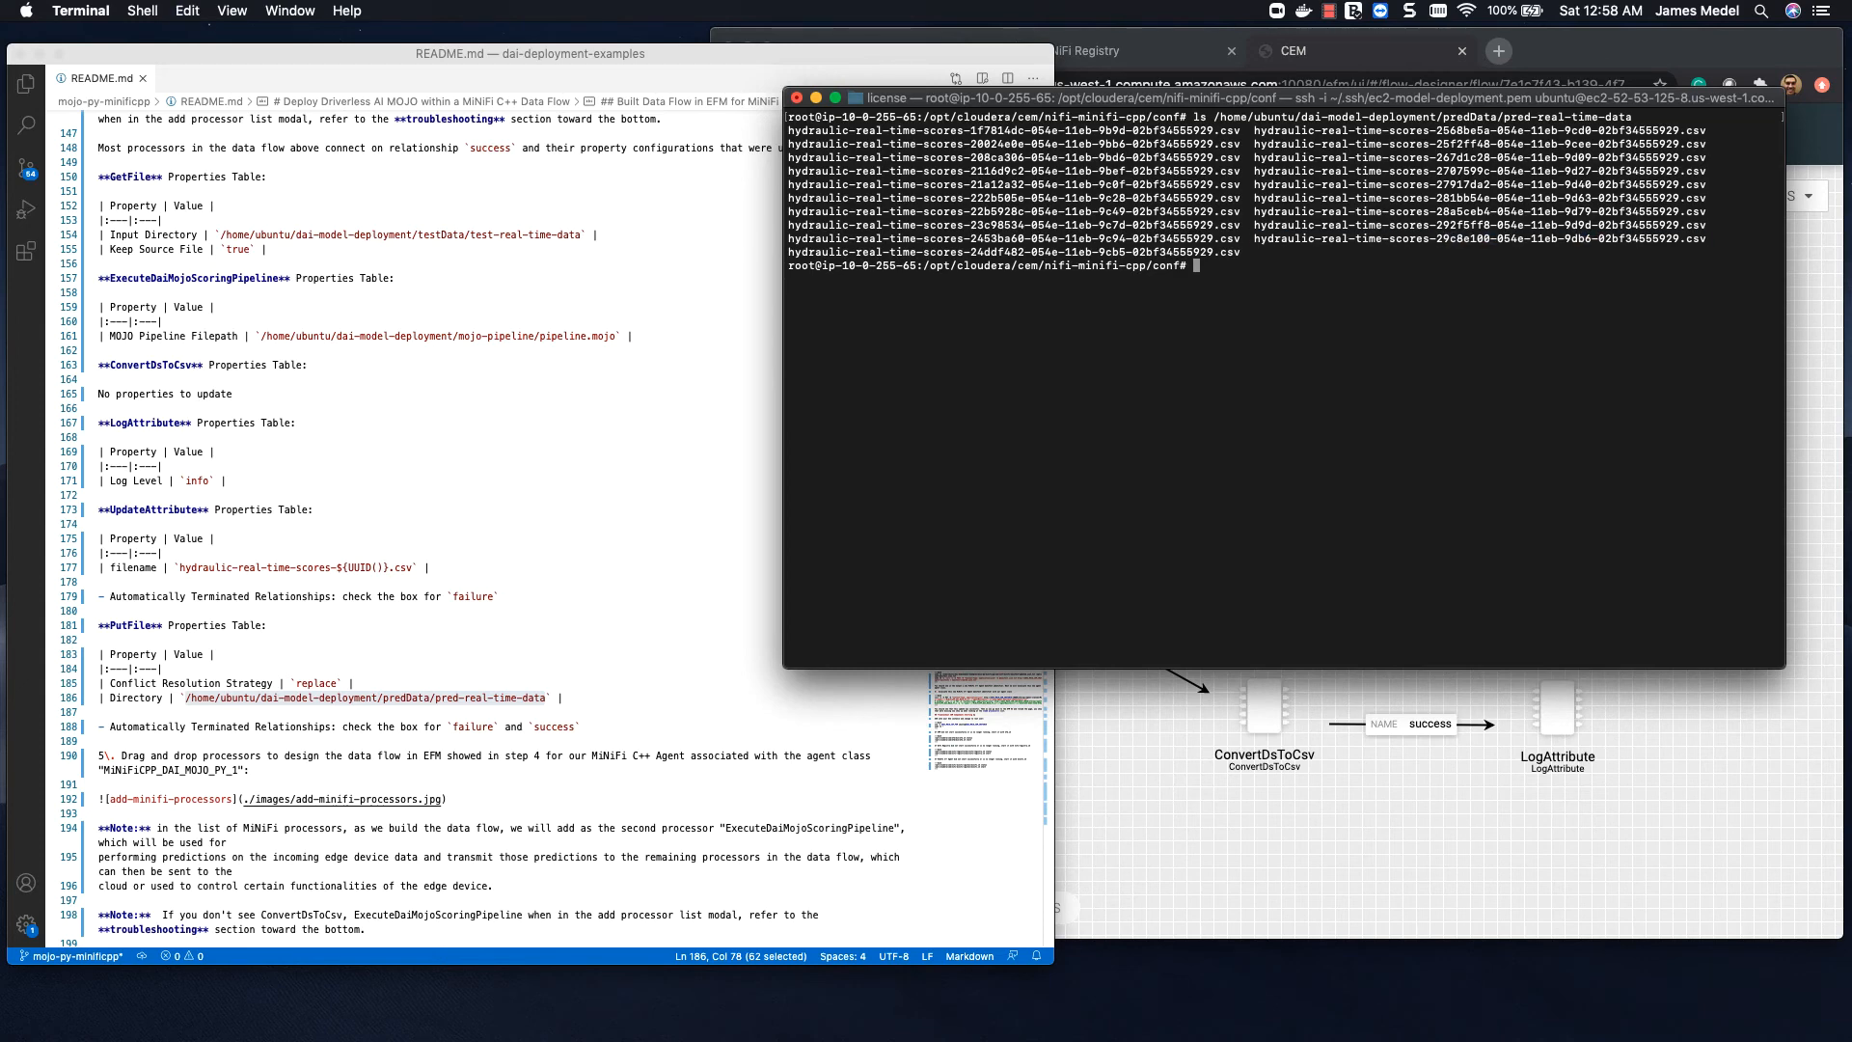
{"action": "key", "text": "alt+Left"}
{"action": "key", "text": "alt+Left"}
{"action": "key", "text": "alt+Left"}
{"action": "key", "text": "alt+Left"}
{"action": "key", "text": "alt+Left"}
{"action": "key", "text": "alt+Left"}
{"action": "key", "text": "alt+Left"}
{"action": "key", "text": "alt+Left"}
{"action": "key", "text": "alt+Left"}
{"action": "key", "text": "alt+Left"}
{"action": "key", "text": "alt+Left"}
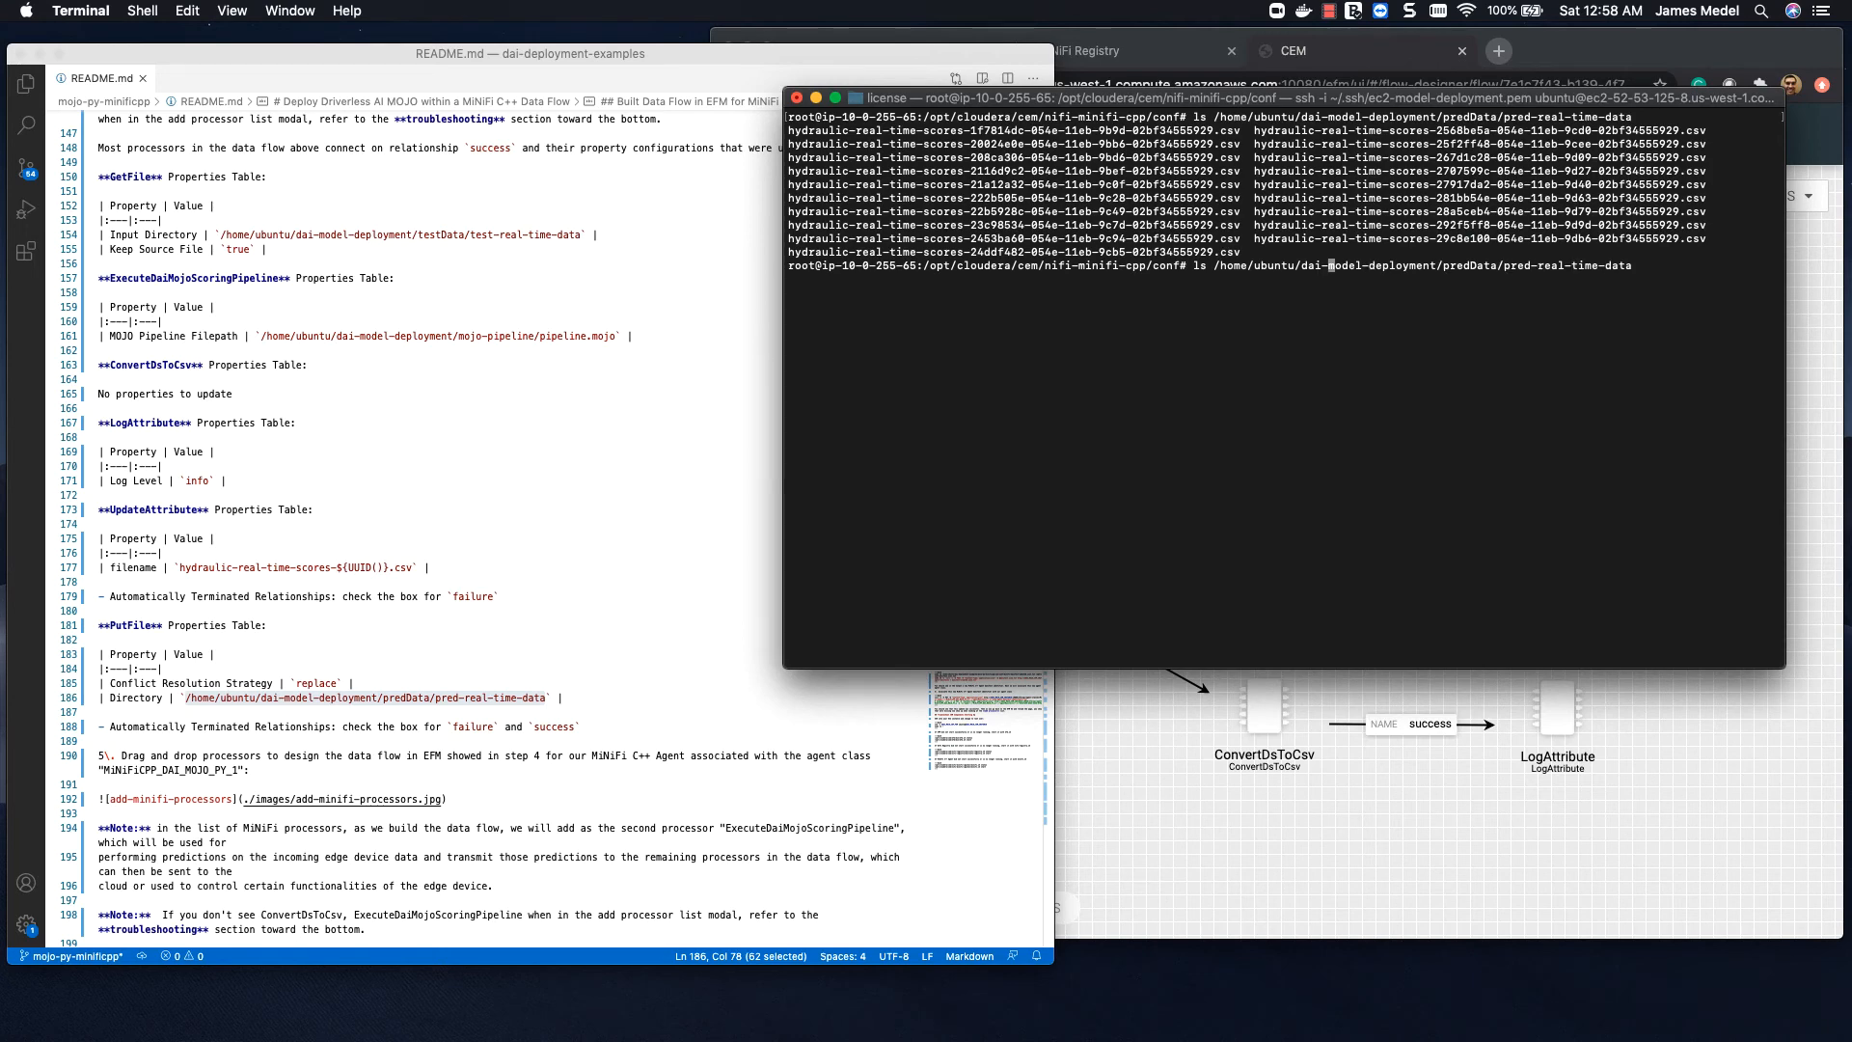
{"action": "key", "text": "alt+Right"}
{"action": "key", "text": "BackSpace"}
{"action": "key", "text": "BackSpace"}
{"action": "type", "text": "cd"}
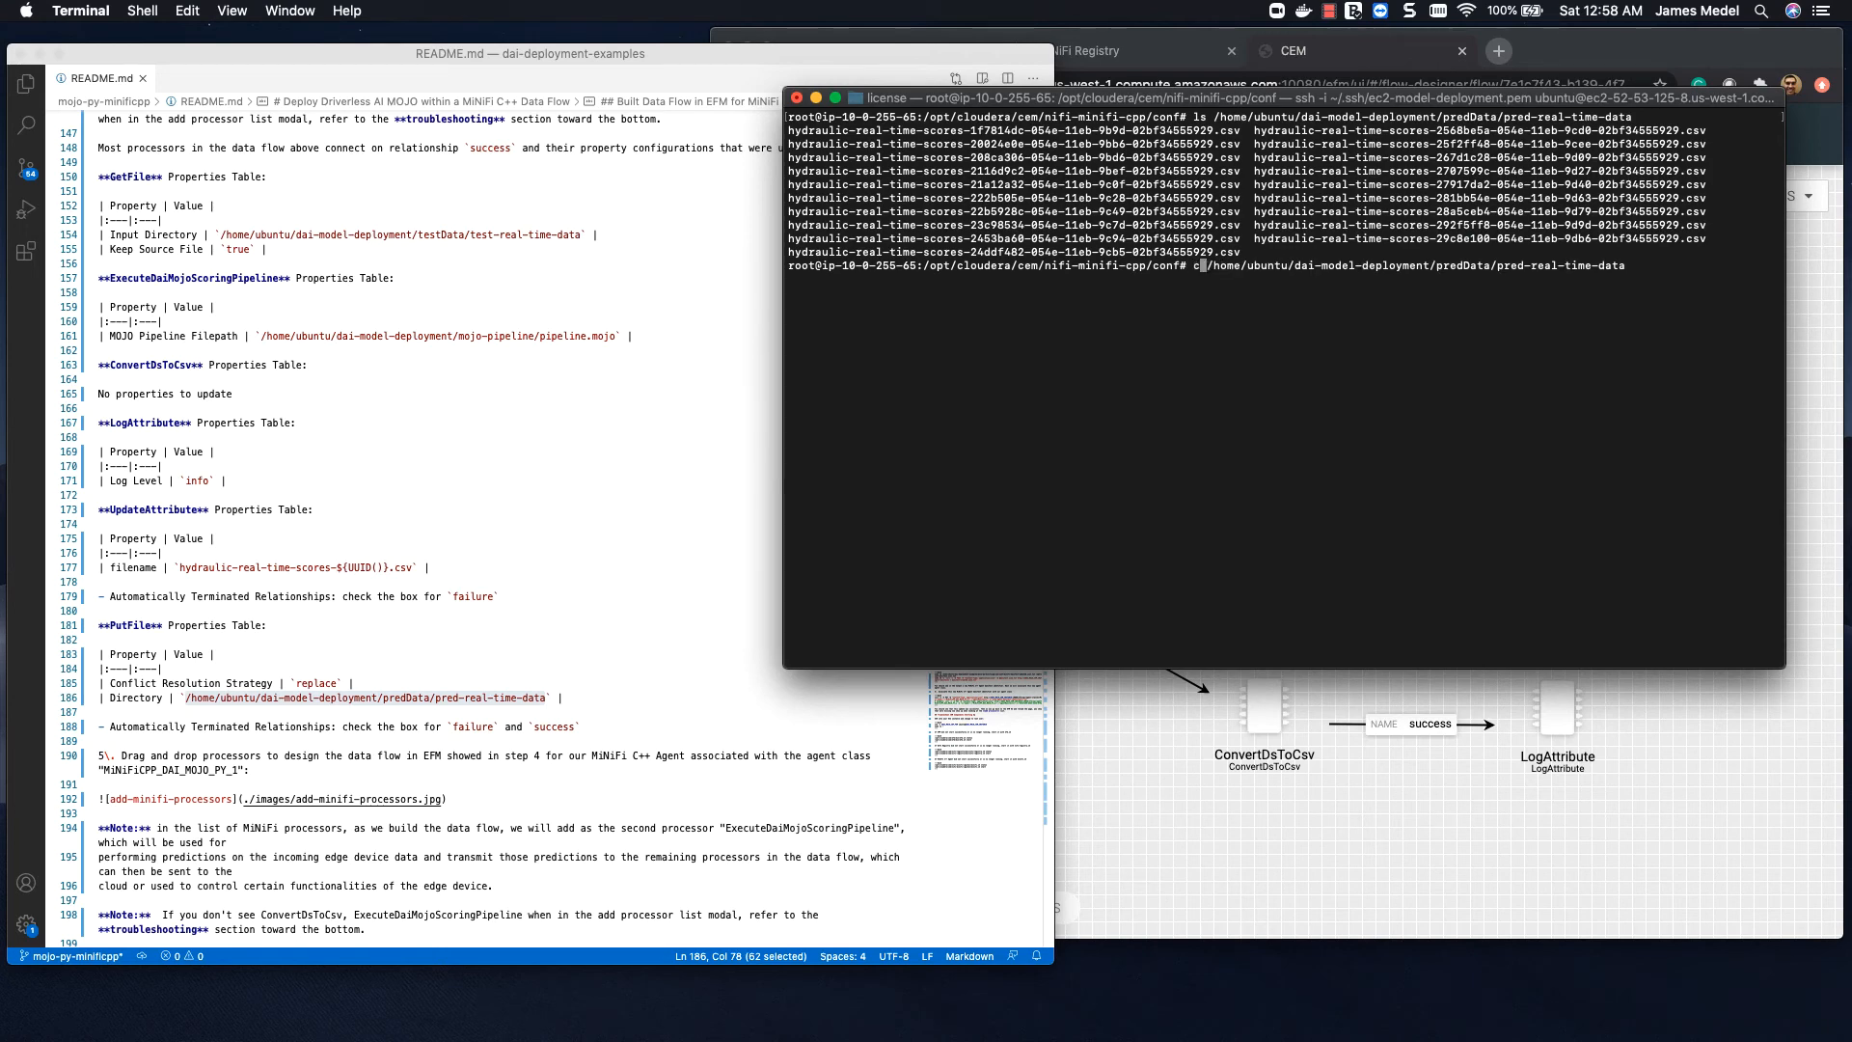
{"action": "key", "text": "Return"}
Step: Display the contents of hydraulic-real-time-scores-29c8e100-054e-11eb-9db6-02bf34555929.csv with cat
{"action": "key", "text": "super+v"}
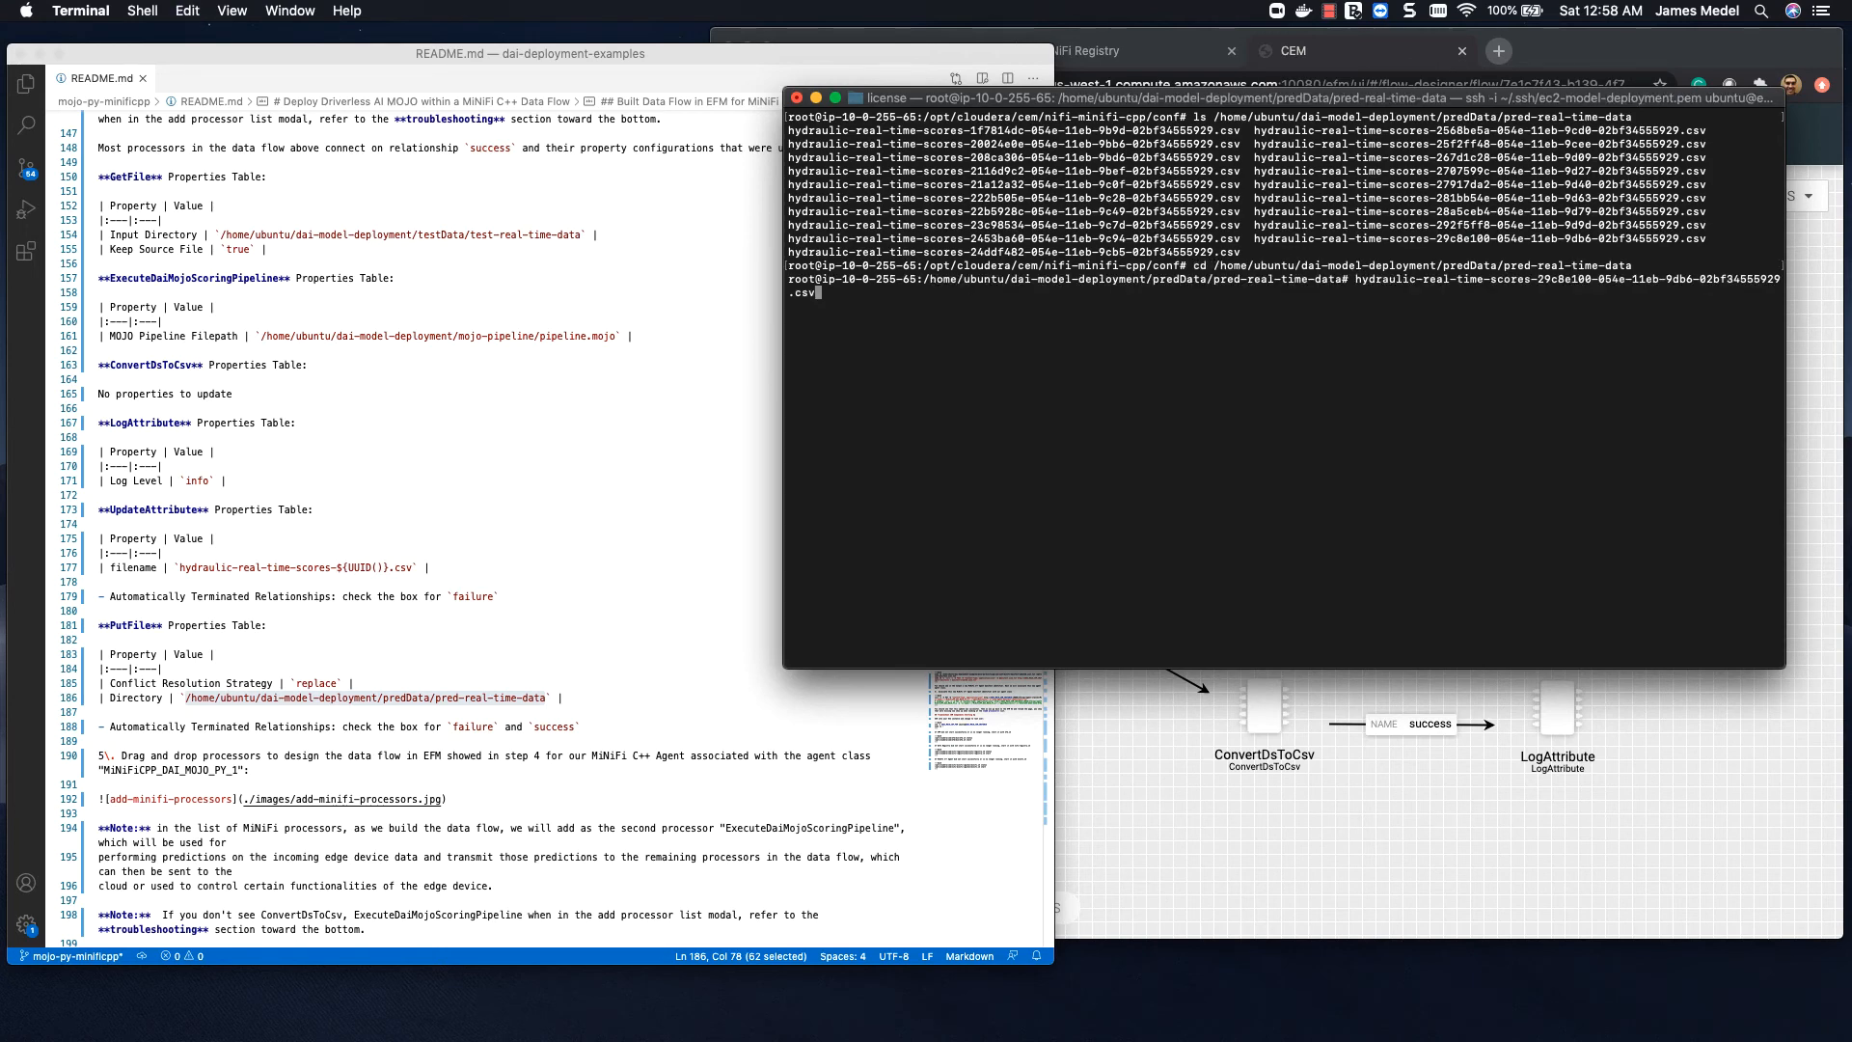
{"action": "key", "text": "alt+Left"}
{"action": "key", "text": "alt+Left"}
{"action": "key", "text": "alt+Left"}
{"action": "key", "text": "alt+Left"}
{"action": "key", "text": "alt+Left"}
{"action": "key", "text": "alt+Left"}
{"action": "key", "text": "alt+Left"}
{"action": "key", "text": "alt+Left"}
{"action": "key", "text": "alt+Left"}
{"action": "key", "text": "alt+Left"}
{"action": "type", "text": "cat"}
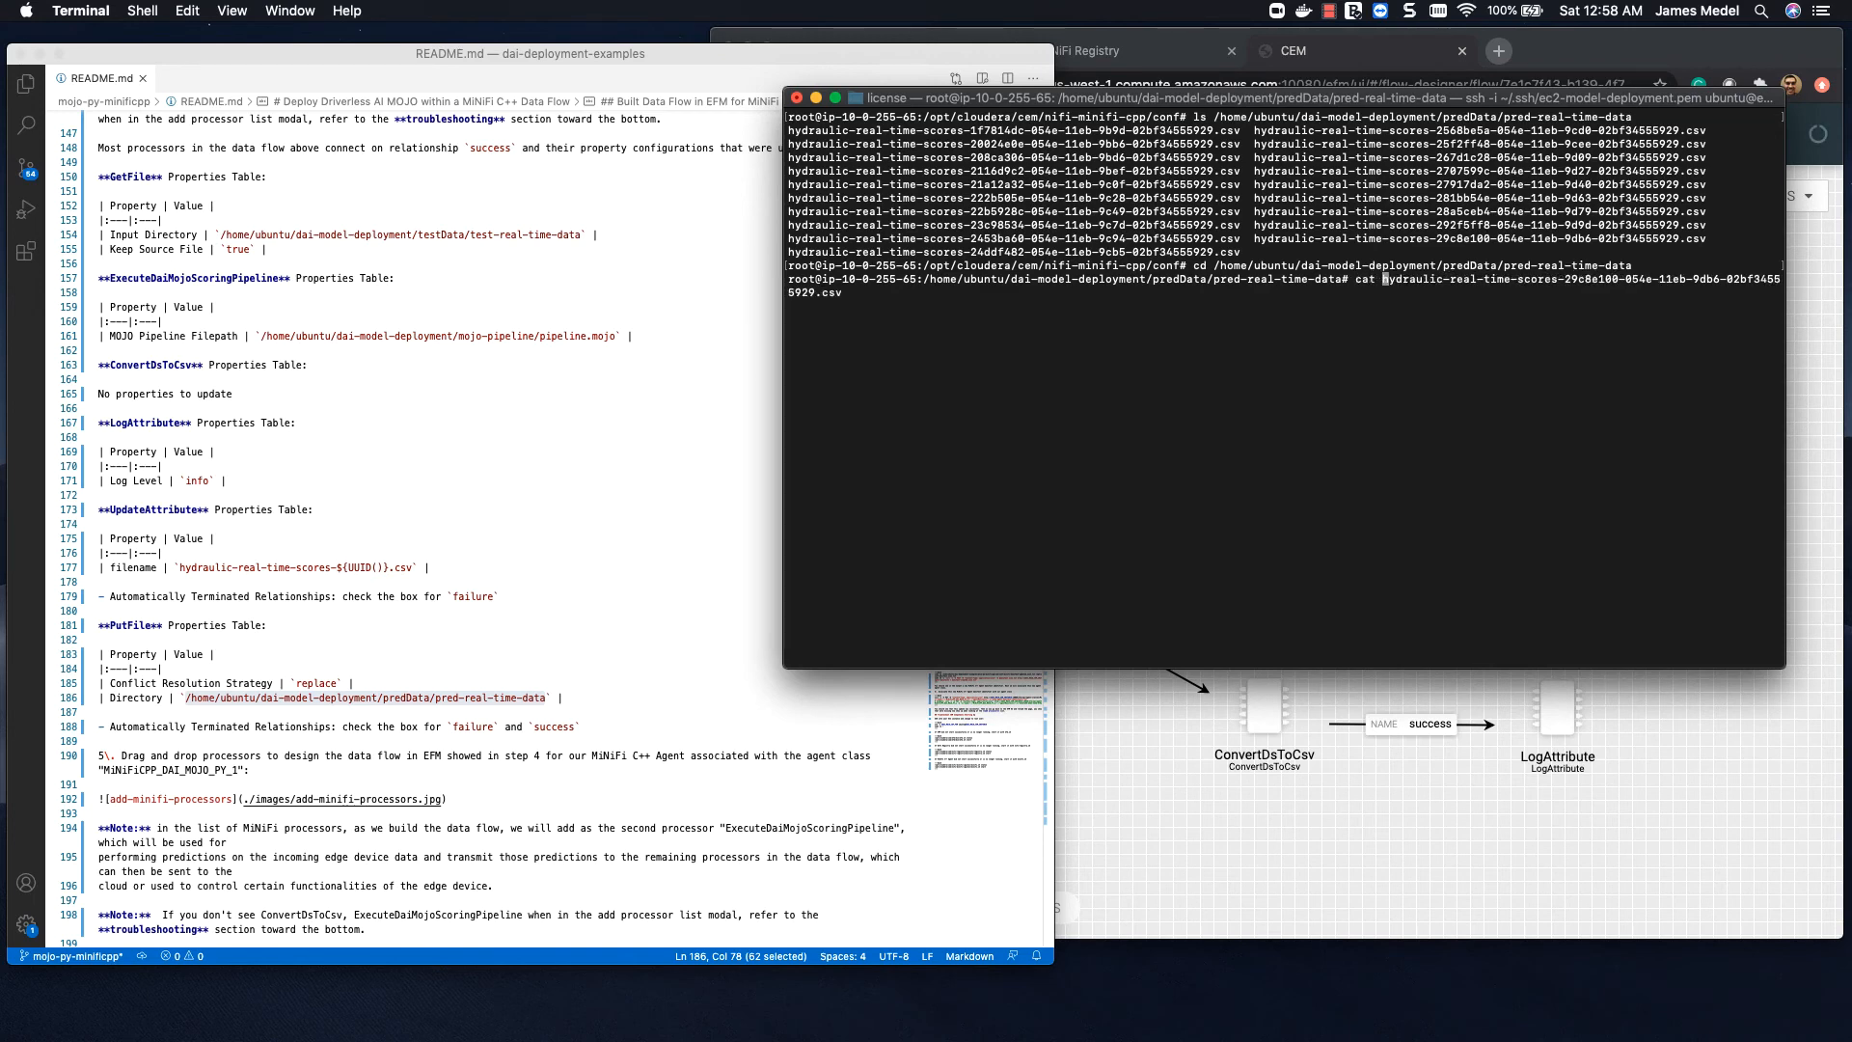
{"action": "key", "text": "Return"}
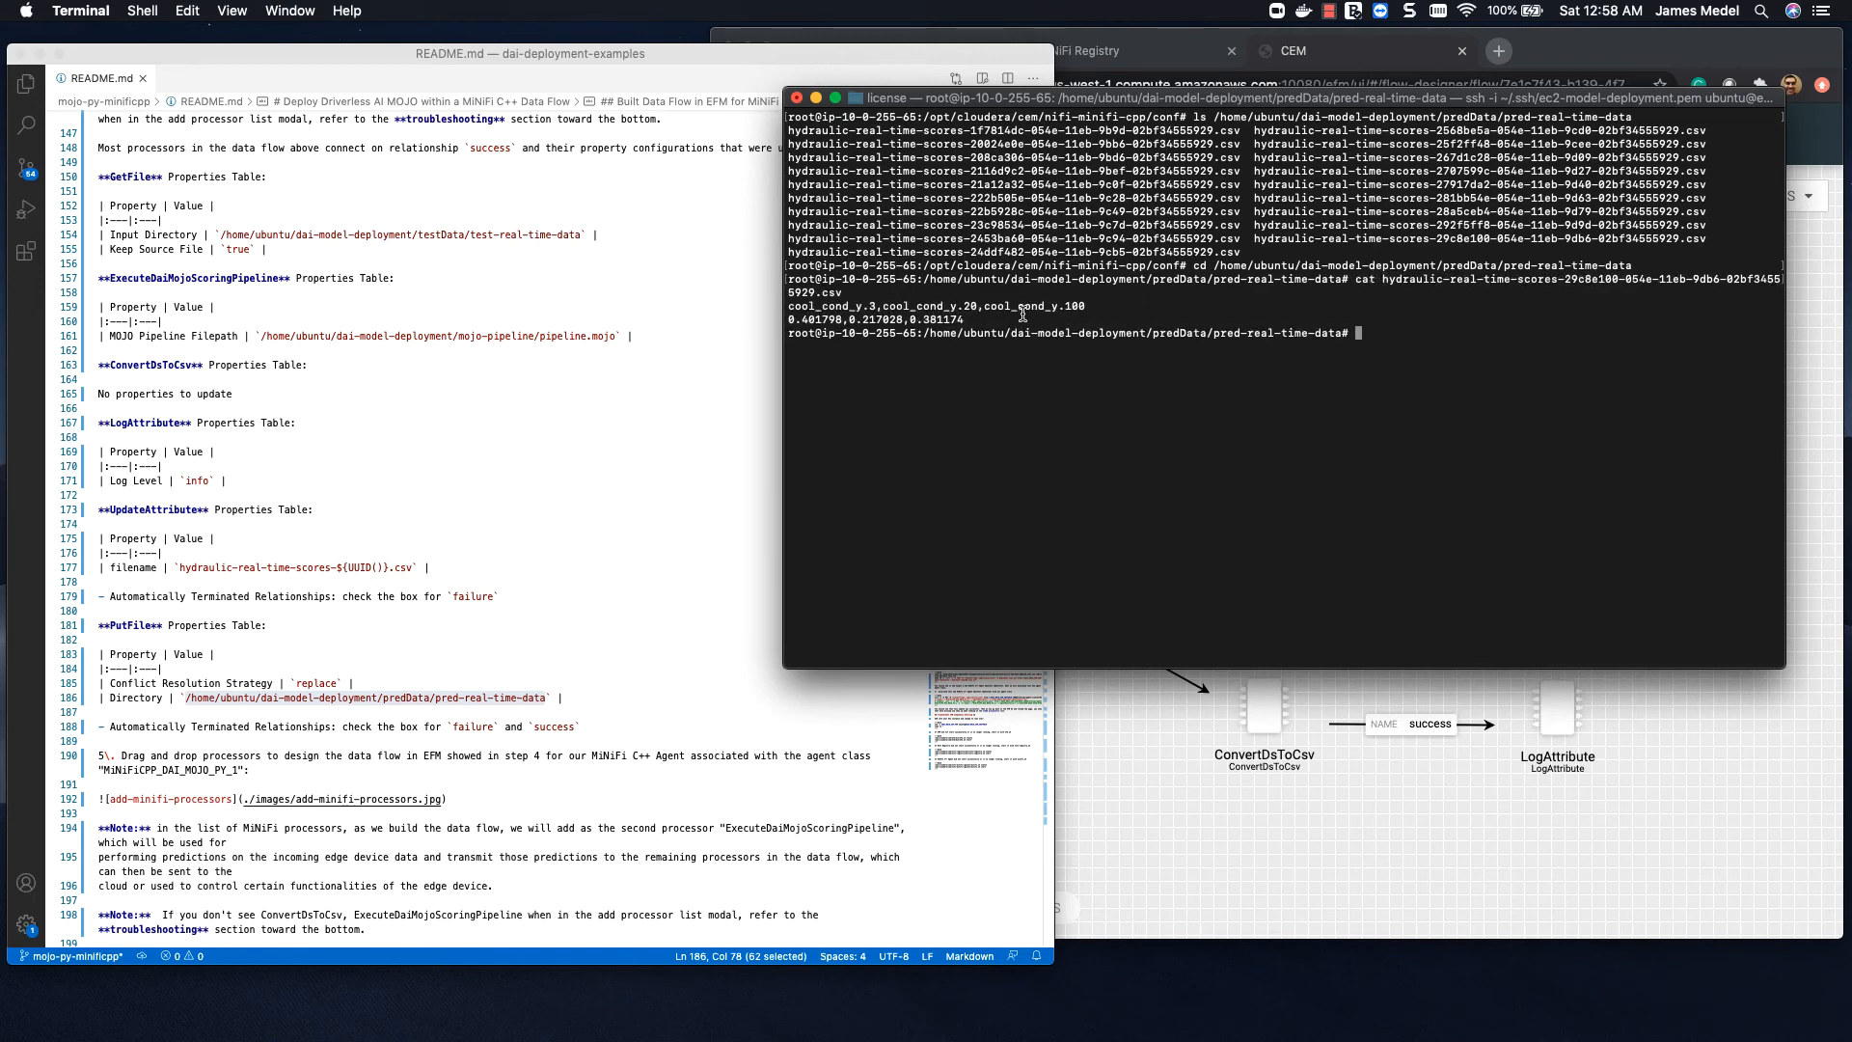